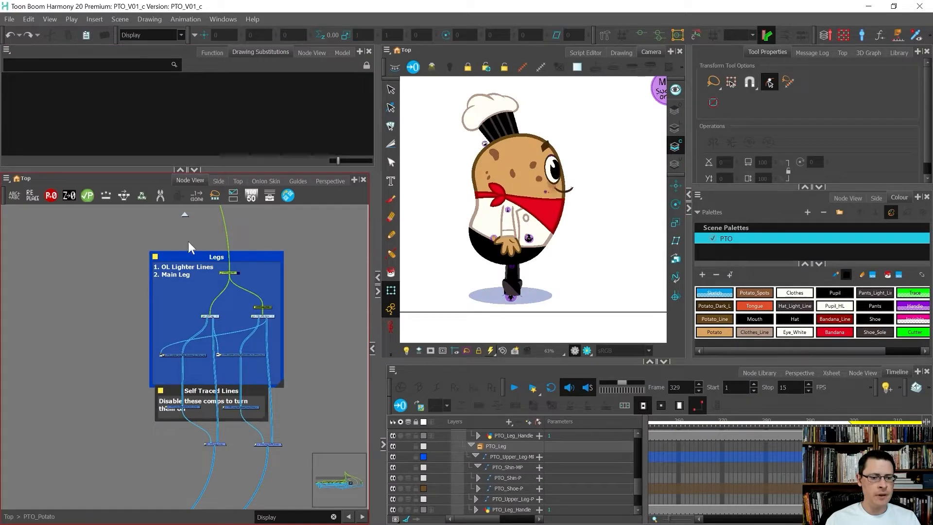
Step: Clear the message log and run the pivot check on all nodes in the PTO_Potato group
left_click_drag(857, 518, 848, 519)
scroll(259, 287, "down", 8)
scroll(311, 289, "down", 5)
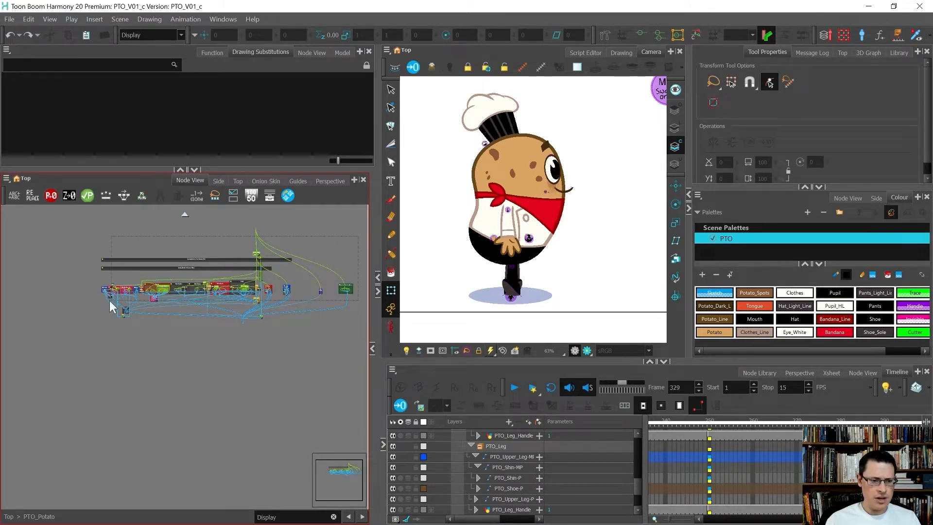
key("ctrl+a")
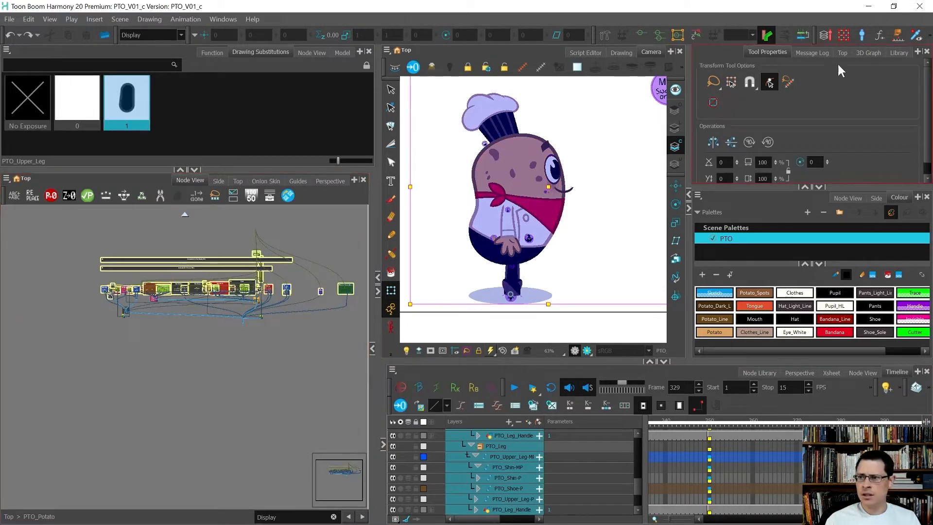
left_click(821, 53)
right_click(788, 126)
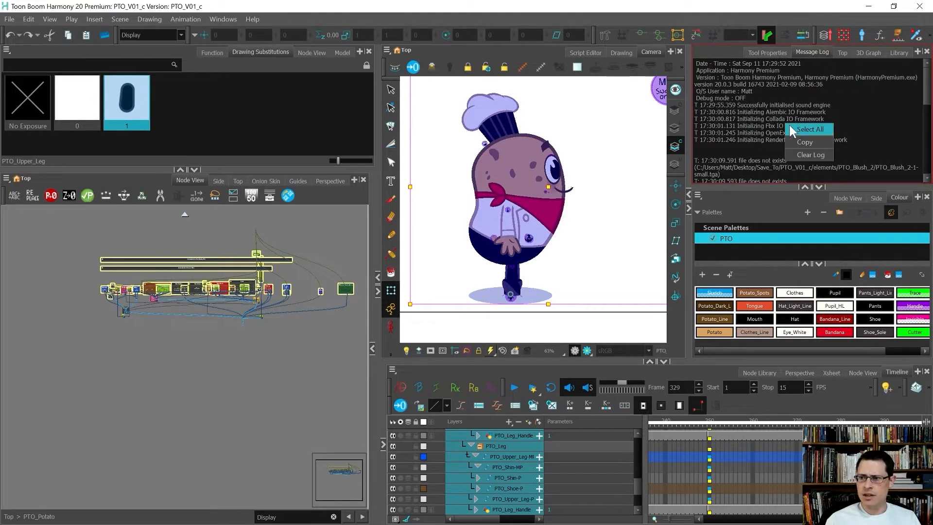
left_click(810, 155)
left_click(88, 195)
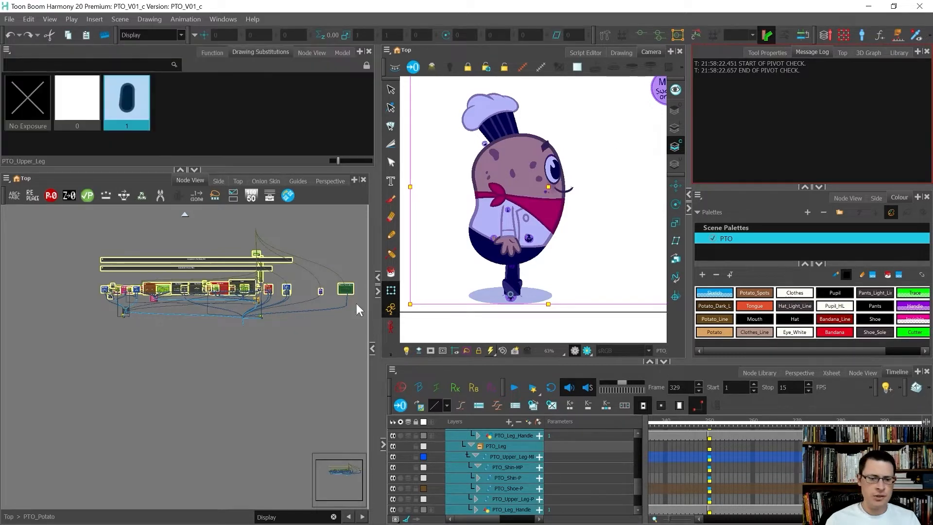
left_click(293, 353)
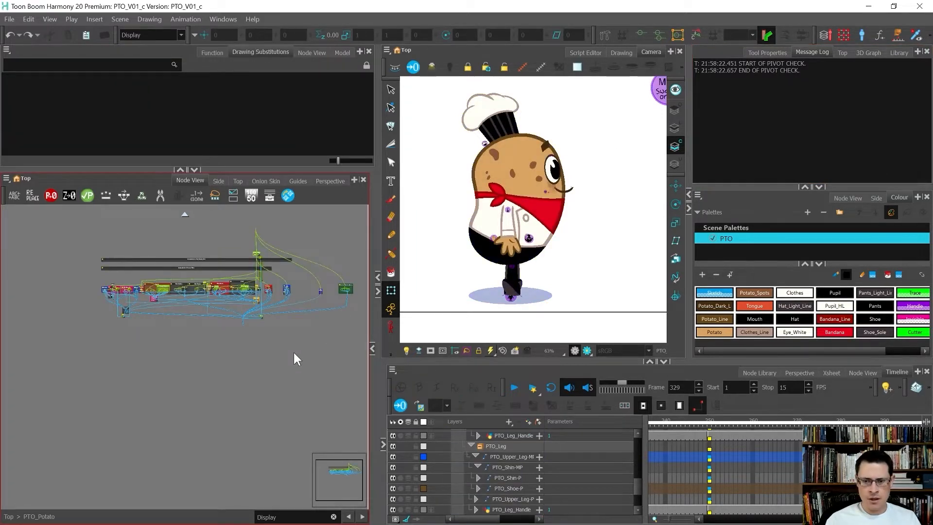
Step: Check the MCs reference badge in the camera's render preview, and return to the OpenGL view
left_click(586, 351)
scroll(516, 251, "down", 4)
scroll(543, 212, "up", 4)
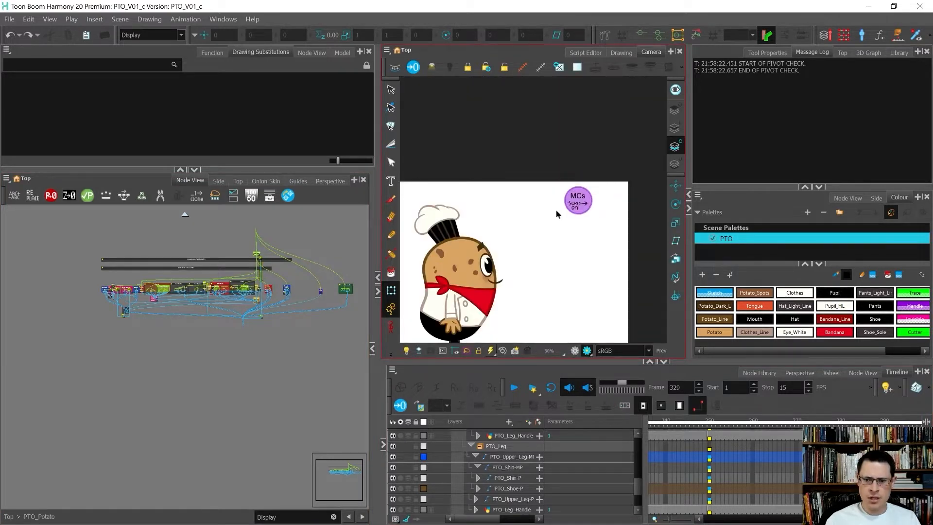
left_click(581, 203)
left_click(576, 352)
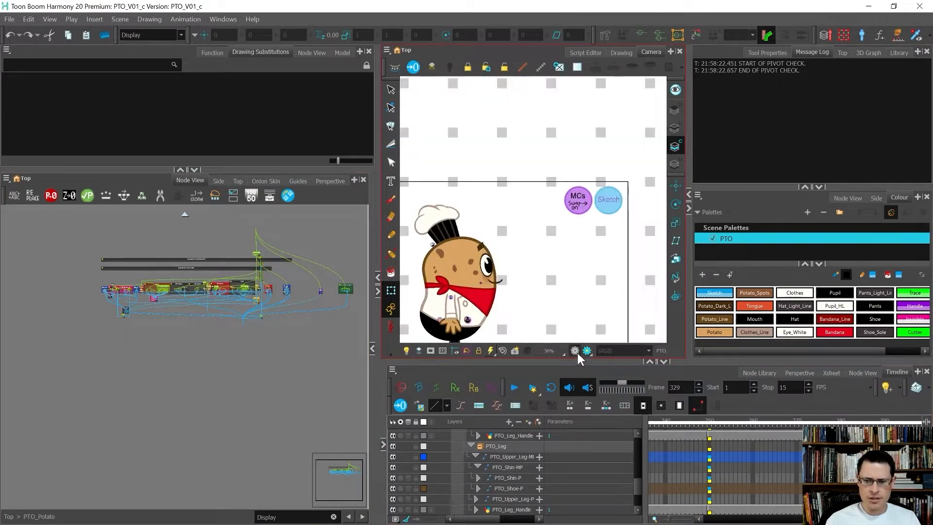
Step: Insert a Visibility node between the PTO_MC_Reference drawing and the master controllers composite
scroll(330, 300, "up", 8)
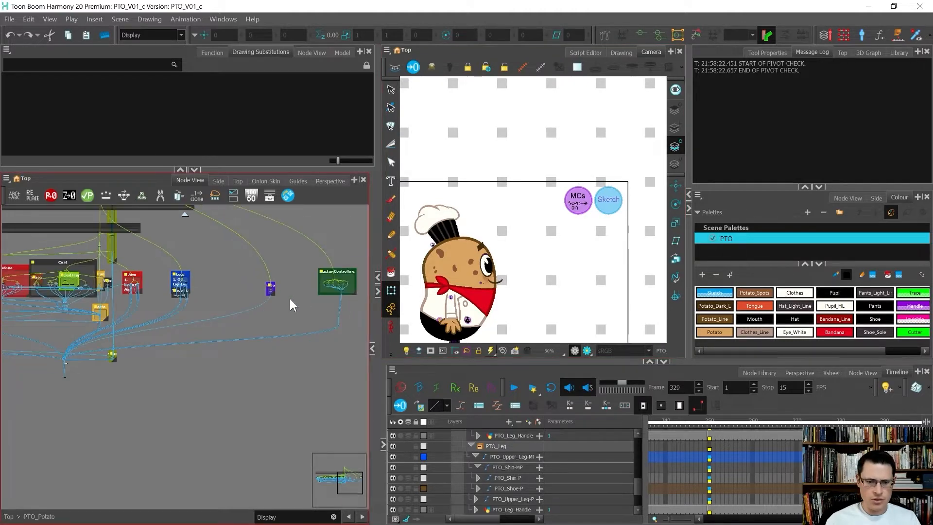
scroll(348, 282, "up", 5)
scroll(209, 257, "up", 6)
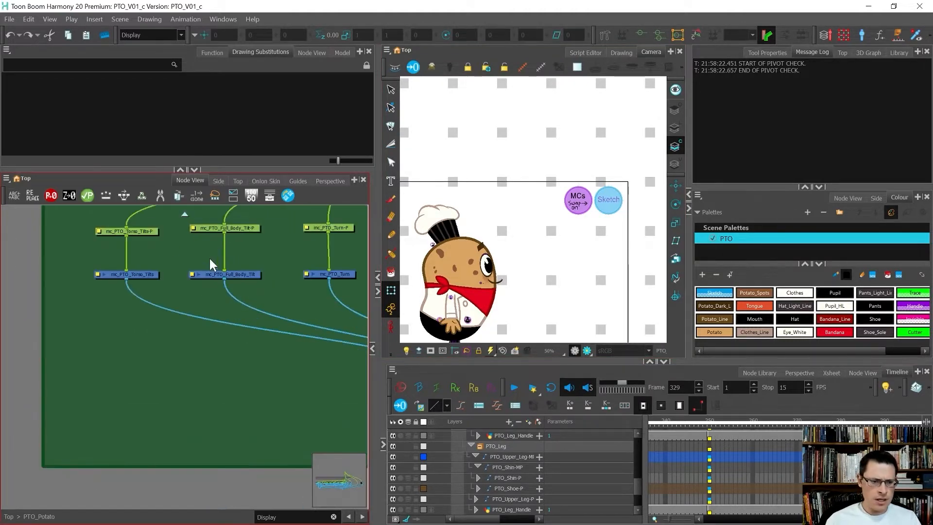
scroll(98, 297, "down", 6)
scroll(265, 306, "up", 5)
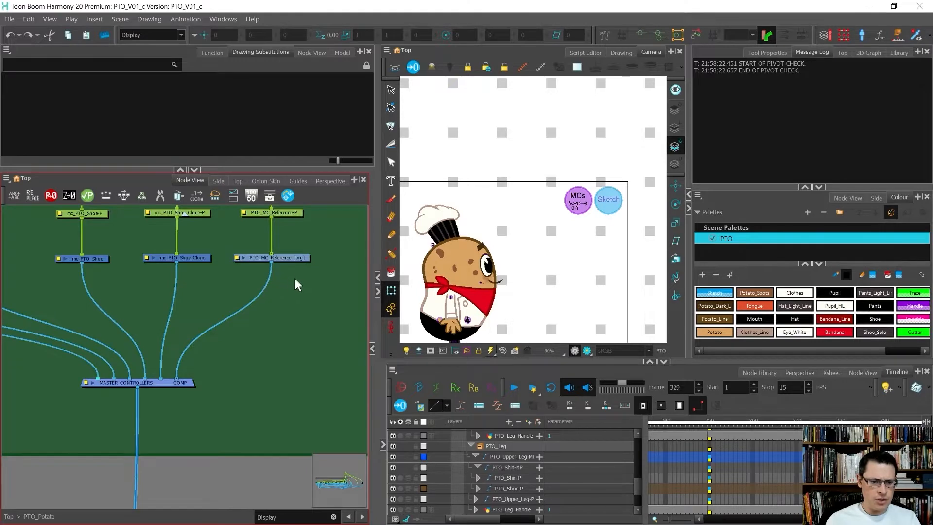
left_click(269, 257)
key("Tab")
type("visi")
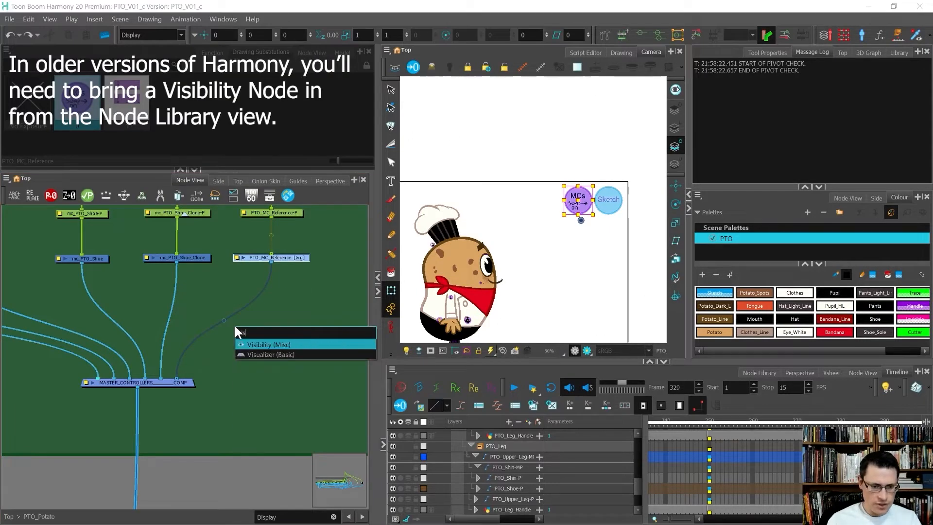
key("Return")
Step: Turn off Soft Render on the new Visibility node and rename the node MC_Visibility
scroll(214, 259, "up", 3)
scroll(221, 301, "up", 2)
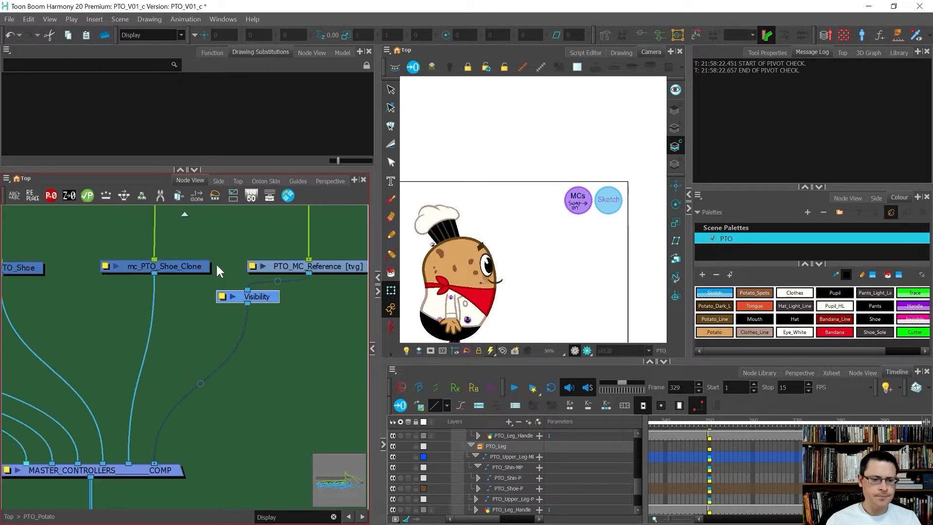
double_click(221, 300)
left_click(318, 228)
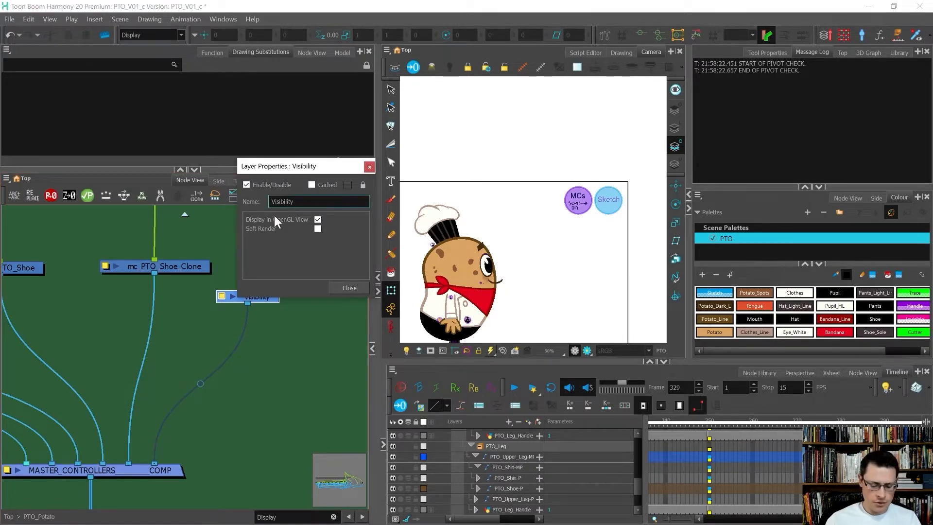
key("Return")
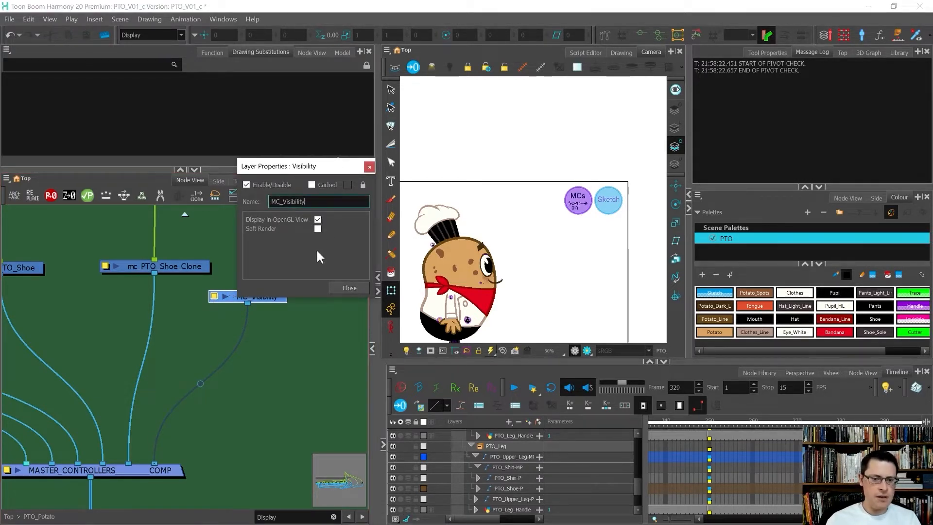
left_click(348, 286)
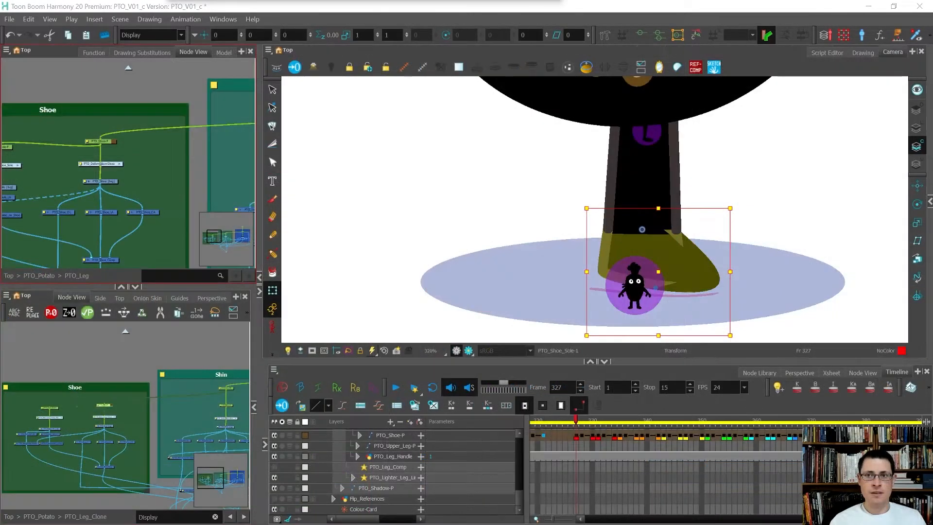
Step: Delete the mc_PTO_Shoe and mc_PTO_Shoe_Clone controller nodes from the Master Controllers backdrop, keeping their pegs
left_click(127, 68)
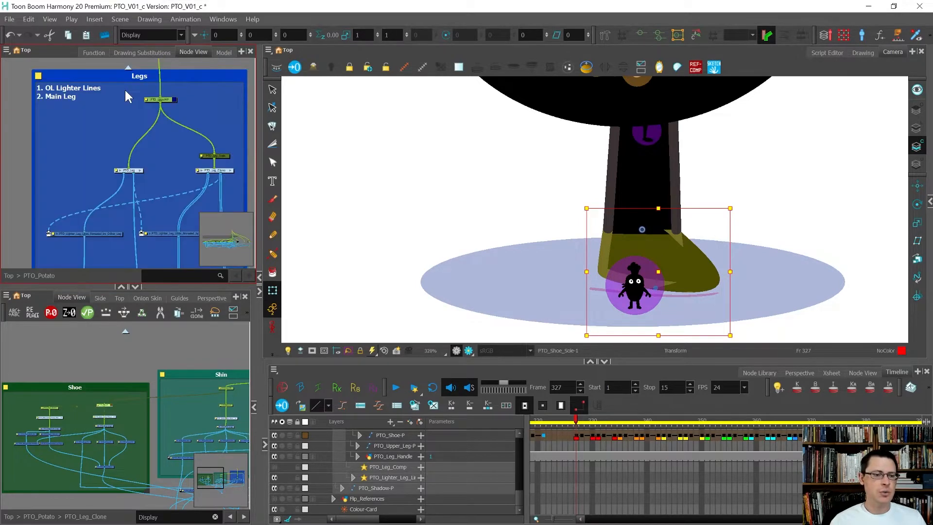
scroll(108, 101, "down", 10)
scroll(152, 136, "up", 8)
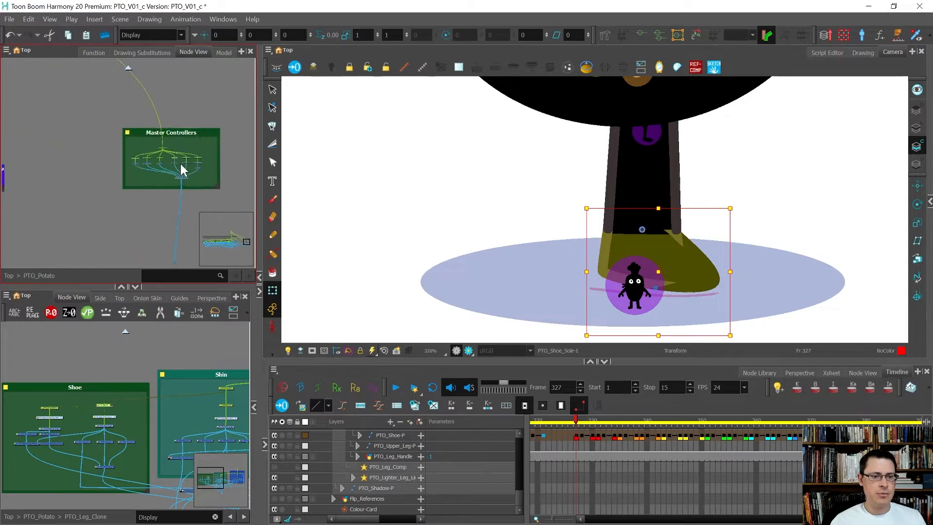
scroll(187, 166, "up", 6)
left_click_drag(218, 165, 89, 138)
key("Delete")
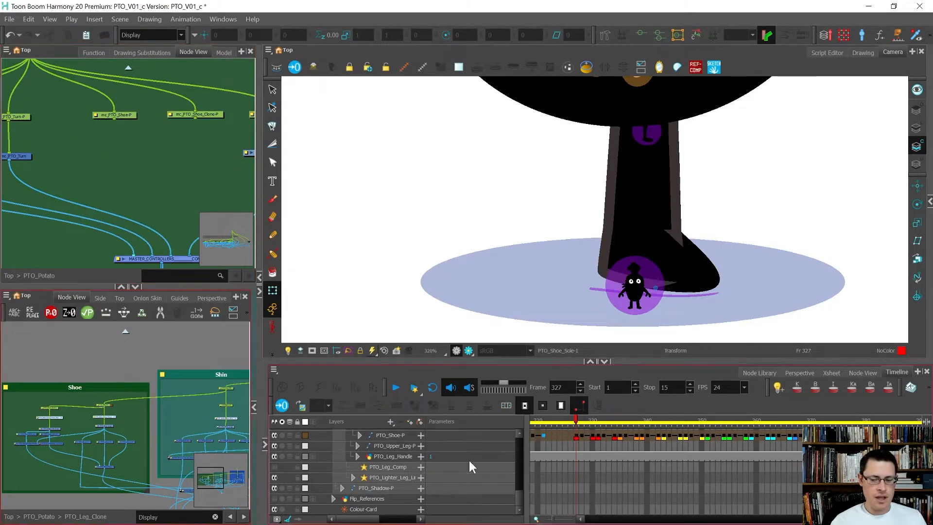
Step: At frame 327, select the nodes in the PTO_Leg_Clone Shoe backdrop and start the Master Controller Grid Wizard
left_click(581, 438)
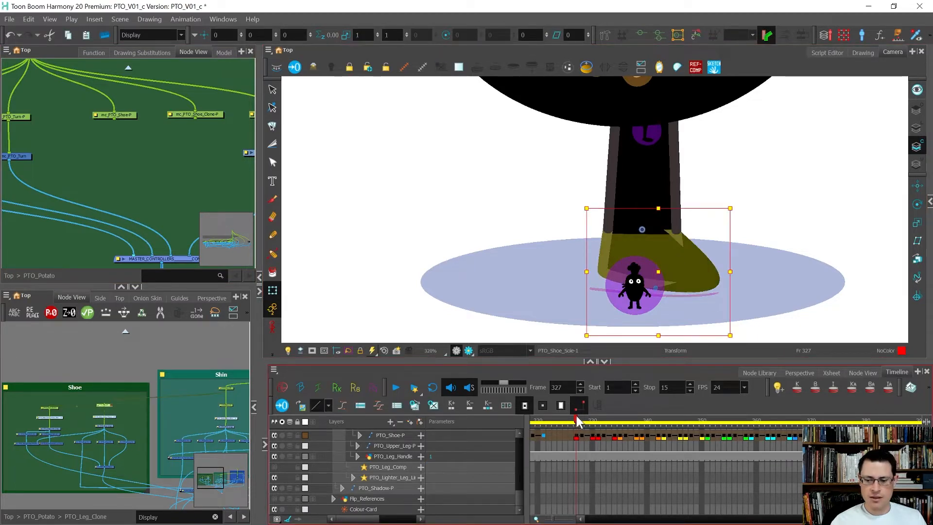
mouse_move(579, 424)
left_mouse_down()
mouse_move(738, 424)
mouse_move(589, 423)
mouse_move(576, 435)
left_mouse_up()
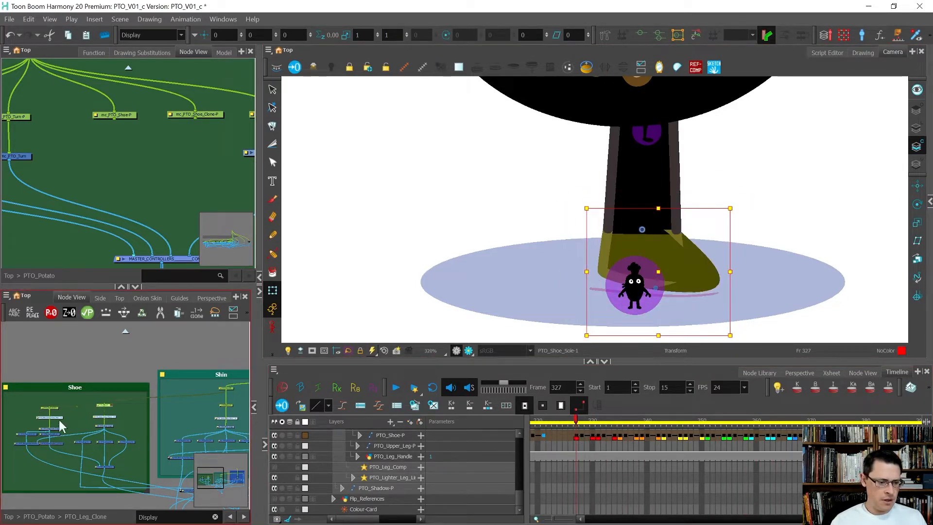
scroll(29, 409, "up", 1)
left_click(21, 398)
scroll(22, 398, "up", 2)
left_click_drag(21, 380, 221, 454)
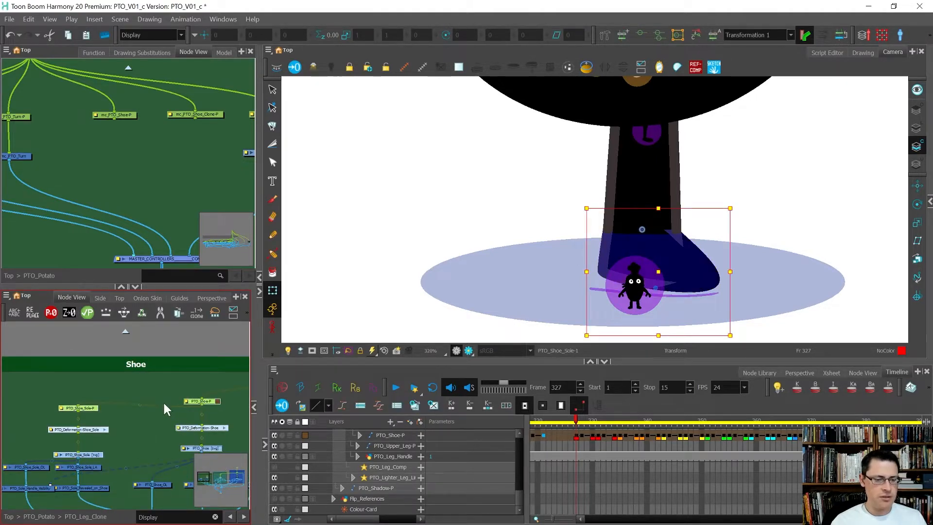
left_click(883, 35)
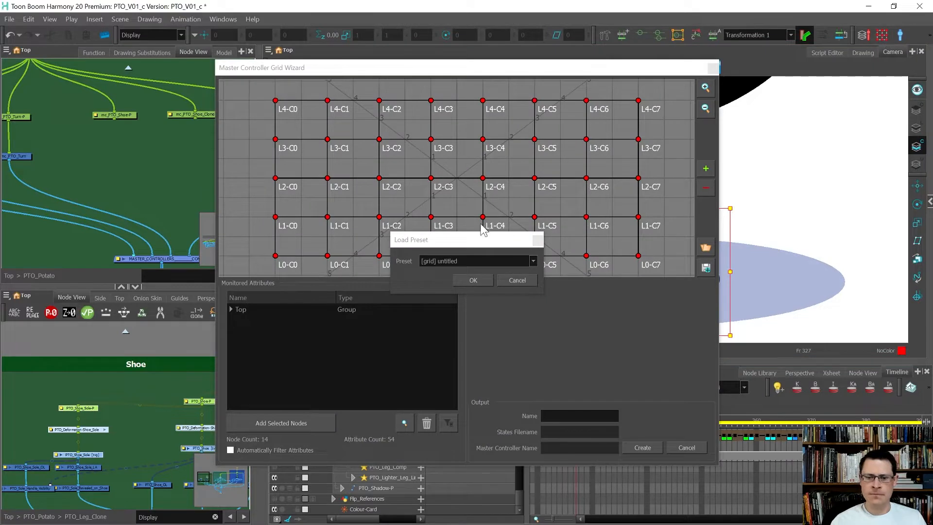
Step: Load a new grid preset with a grid size of 8 by 5
left_click(453, 261)
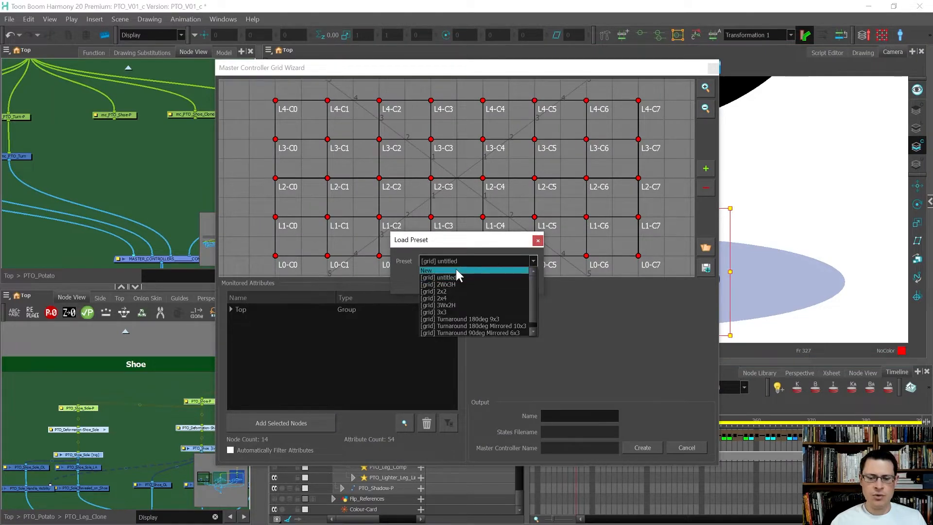
left_click(455, 270)
left_click(454, 306)
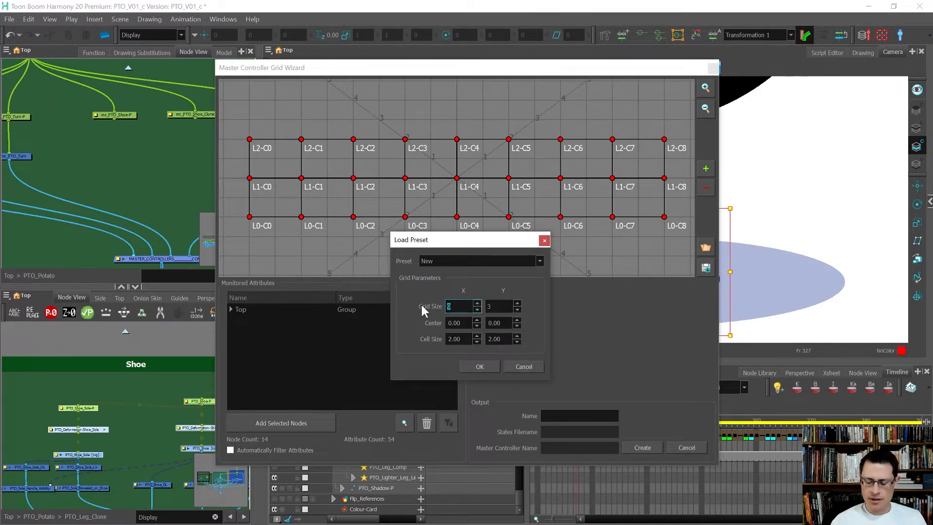
type("8")
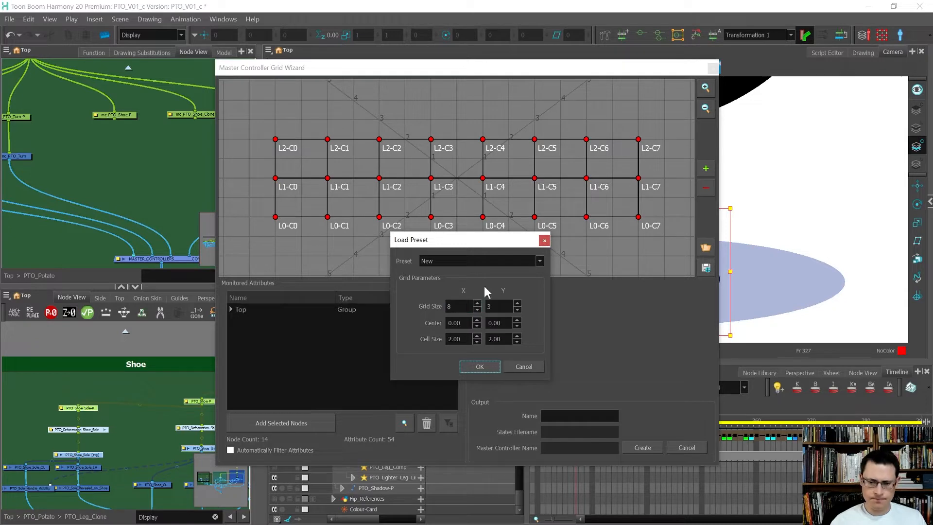
key("Tab")
type("5")
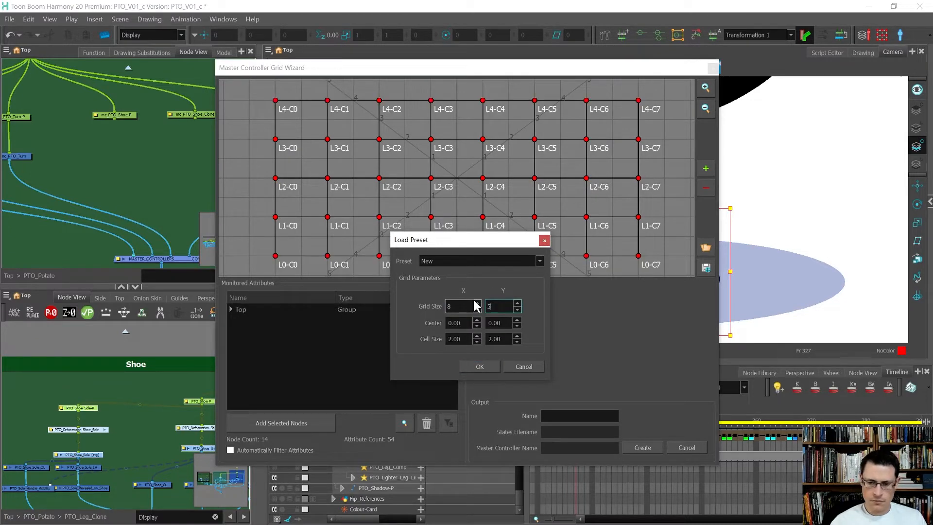
left_click(488, 368)
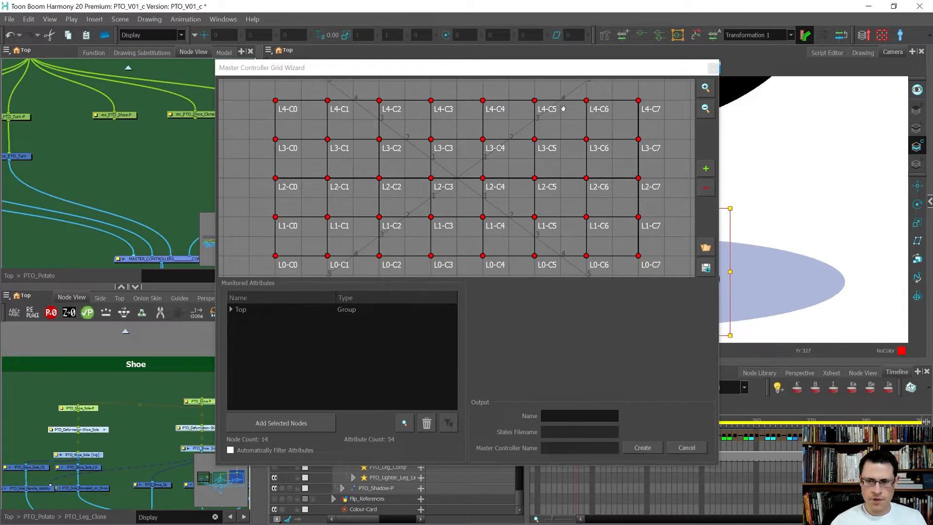
Step: Assign frames 327, 328 and 330 to grid points L2-C0, L3-C0 and L4-C0 respectively
left_click_drag(579, 71, 427, 113)
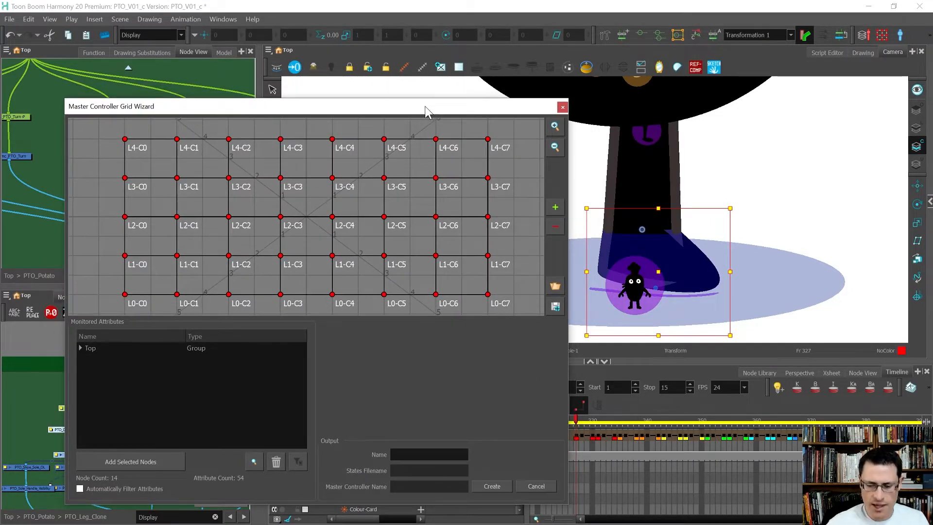
left_click(576, 436)
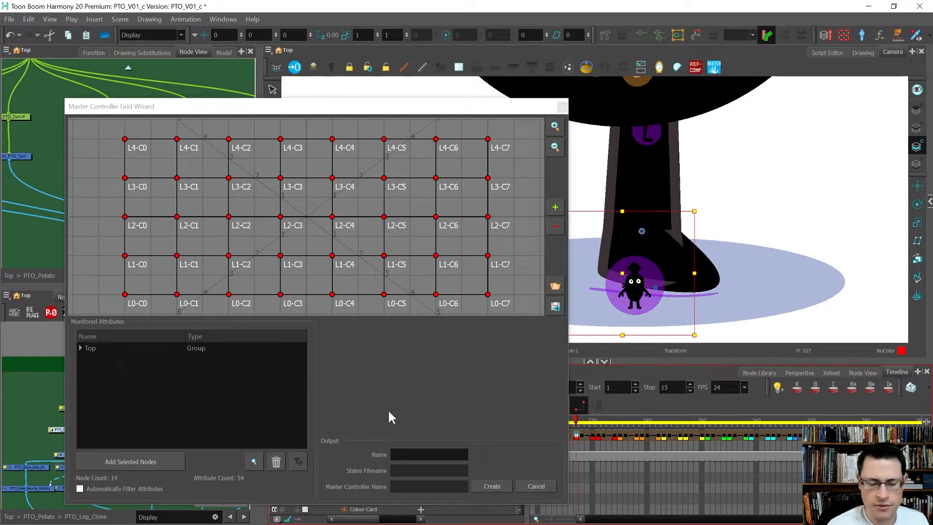
double_click(125, 217)
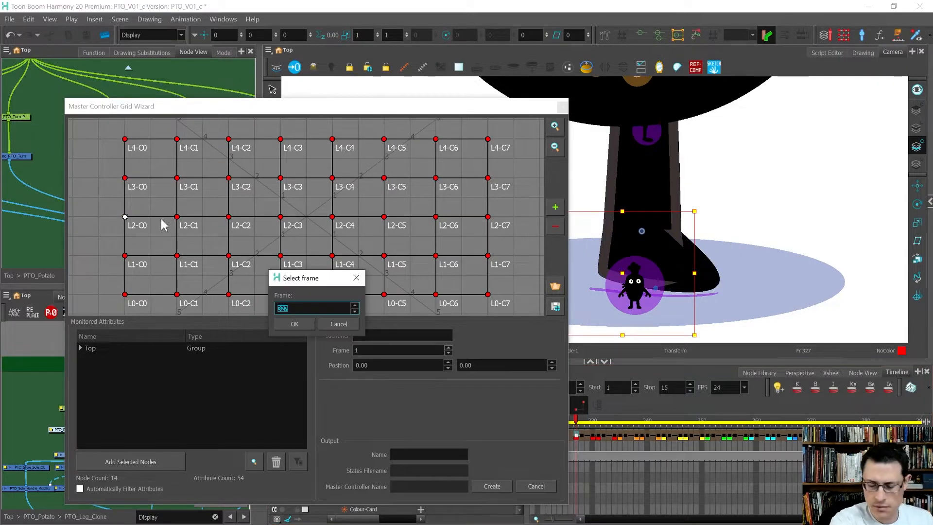
key("Return")
left_click(580, 429)
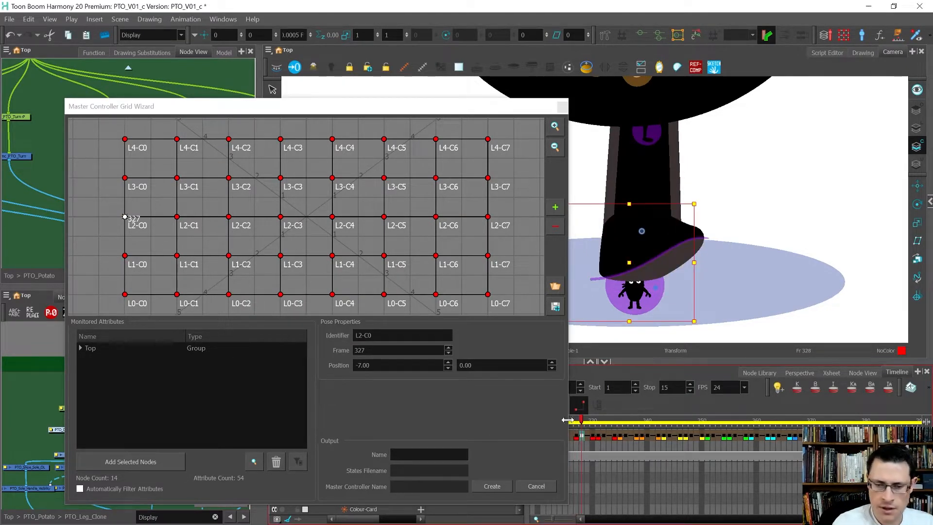
double_click(125, 178)
key("Return")
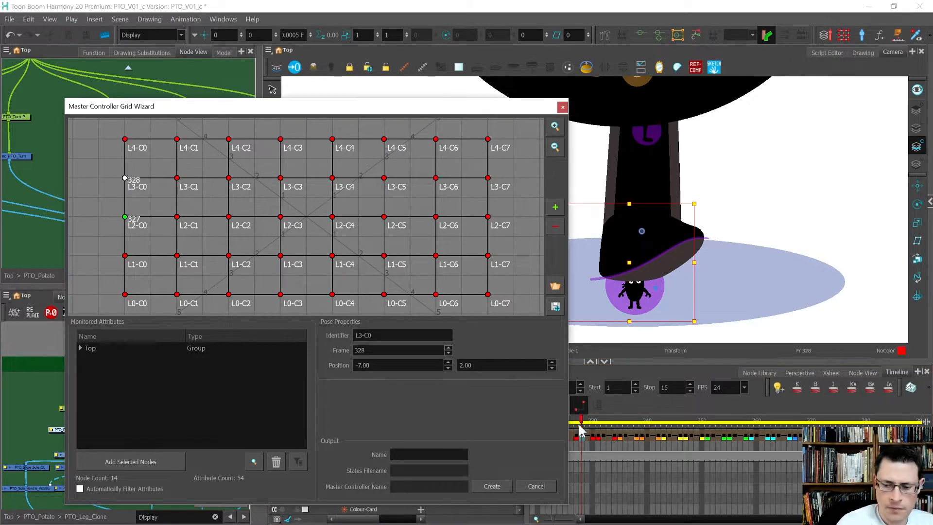
left_click(593, 437)
double_click(125, 139)
key("Return")
Step: Assign frame 332 to grid point L1-C0 and frame 334 to grid point L0-C0
left_click(599, 437)
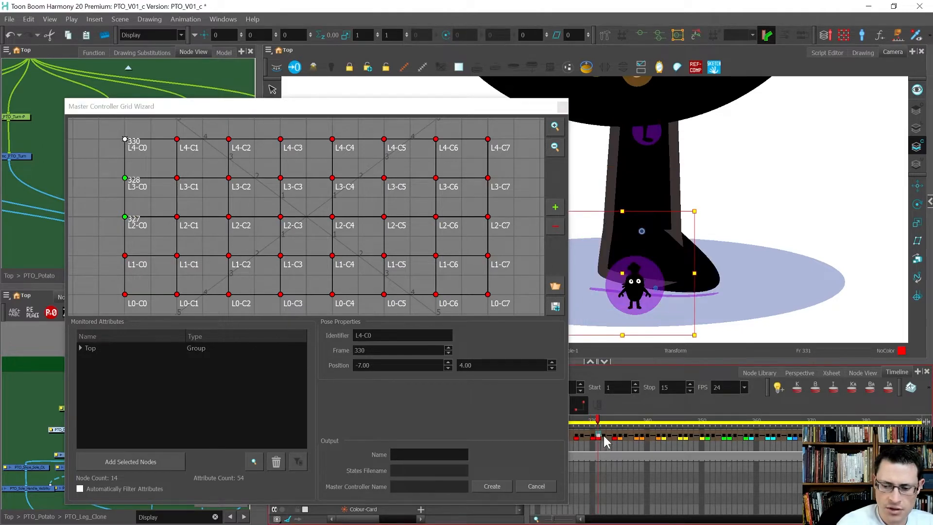
left_click(604, 436)
double_click(125, 255)
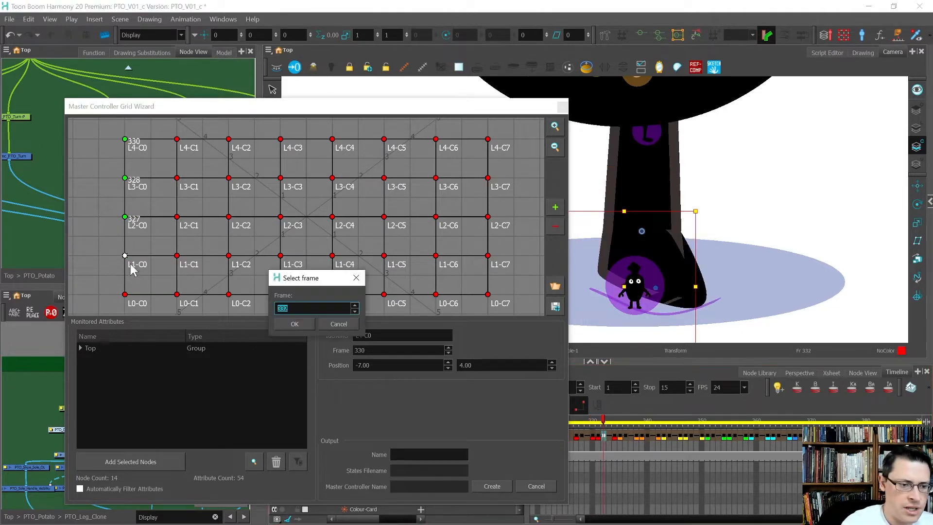
key("Return")
left_click(615, 436)
double_click(124, 294)
key("Return")
left_click(620, 436)
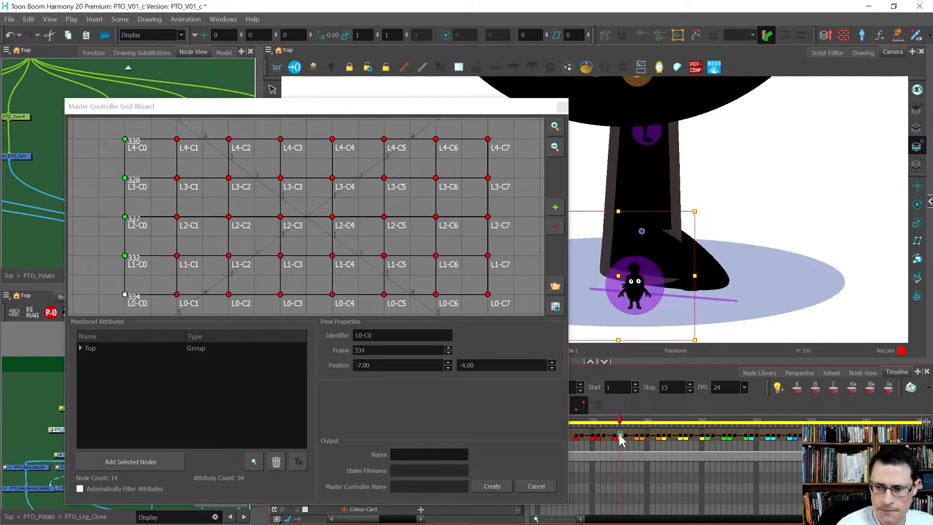
Step: Assign frames 335, 336 and 338 to grid points L2-C1, L3-C1 and L4-C1 respectively
double_click(176, 216)
key("Return")
left_click(625, 437)
double_click(177, 178)
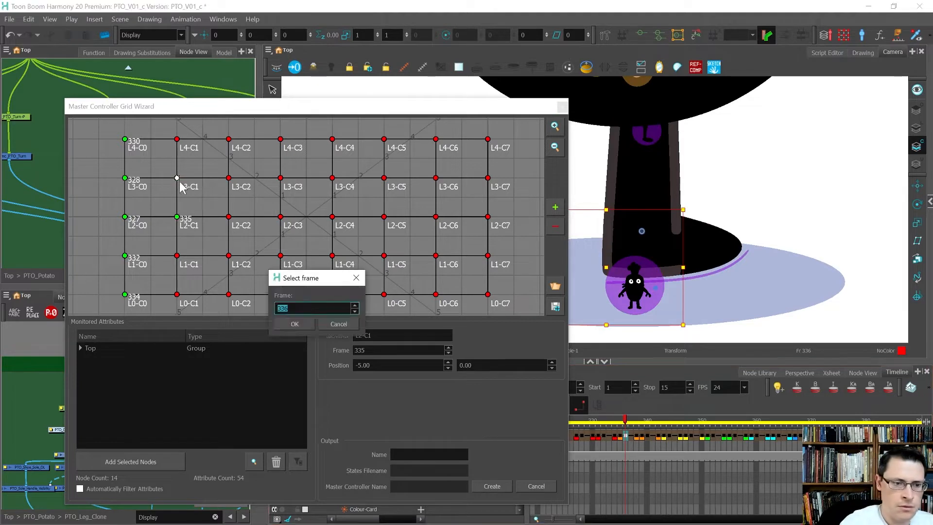
key("Return")
left_click(637, 436)
double_click(177, 139)
key("Return")
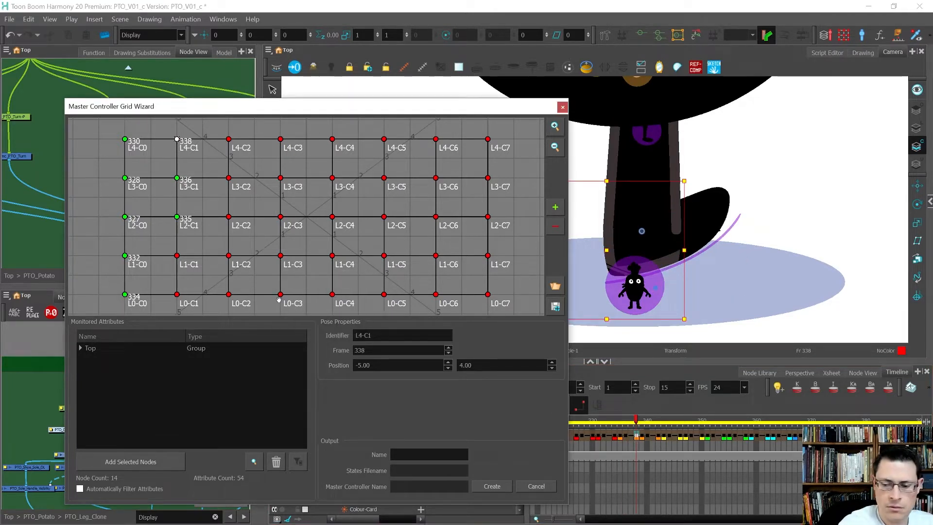
Step: Assign frame 340 to grid point L1-C1 and frame 342 to grid point L0-C1
left_click(647, 437)
double_click(177, 255)
key("Return")
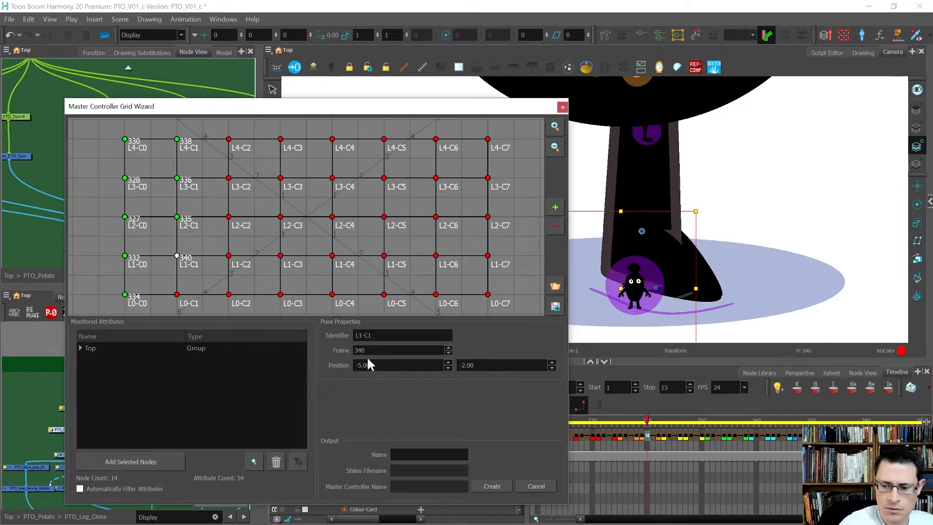
left_click(657, 436)
double_click(177, 294)
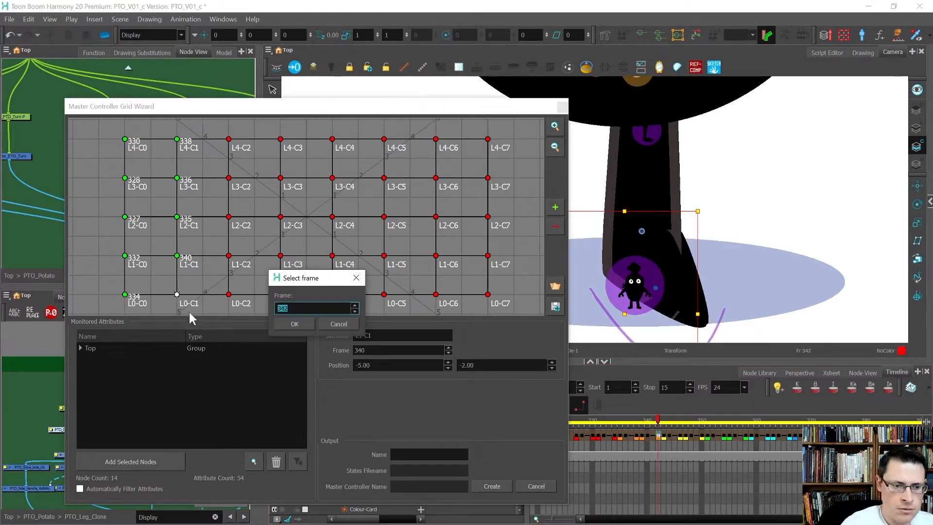
key("Return")
Step: Assign frames 343, 344 and 346 to grid points L2-C2, L3-C2 and L4-C2 respectively
left_click(663, 437)
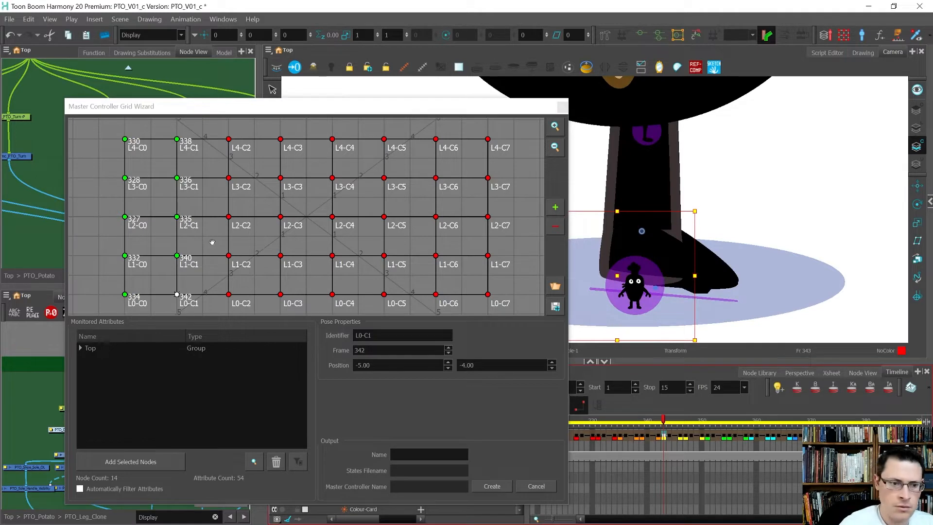
double_click(229, 216)
key("Return")
left_click(669, 437)
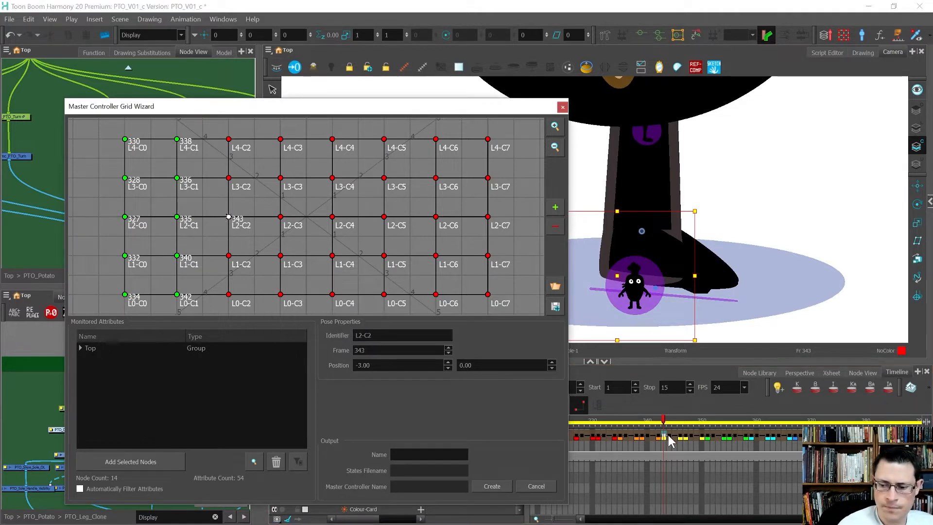
double_click(228, 177)
key("Return")
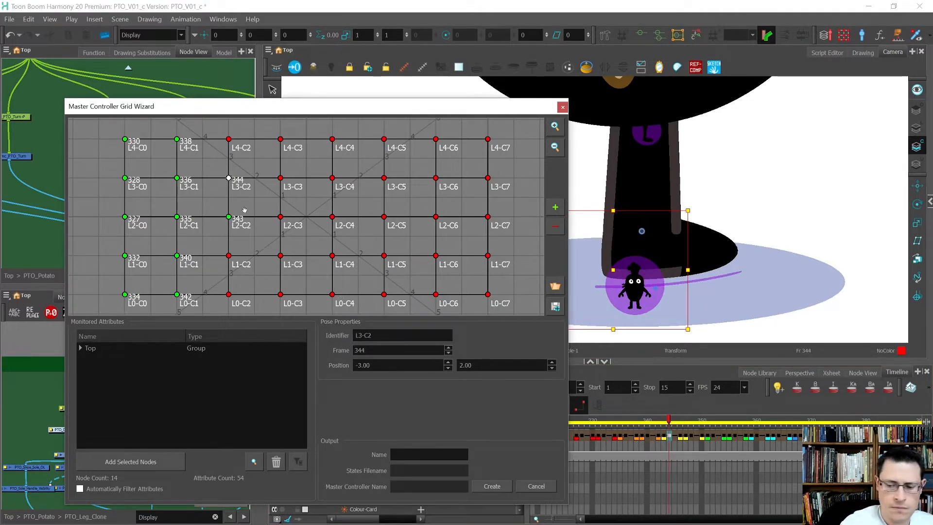
left_click(680, 436)
double_click(228, 140)
key("Return")
Step: Assign frame 348 to grid point L1-C2 and frame 350 to grid point L0-C2
left_click(690, 437)
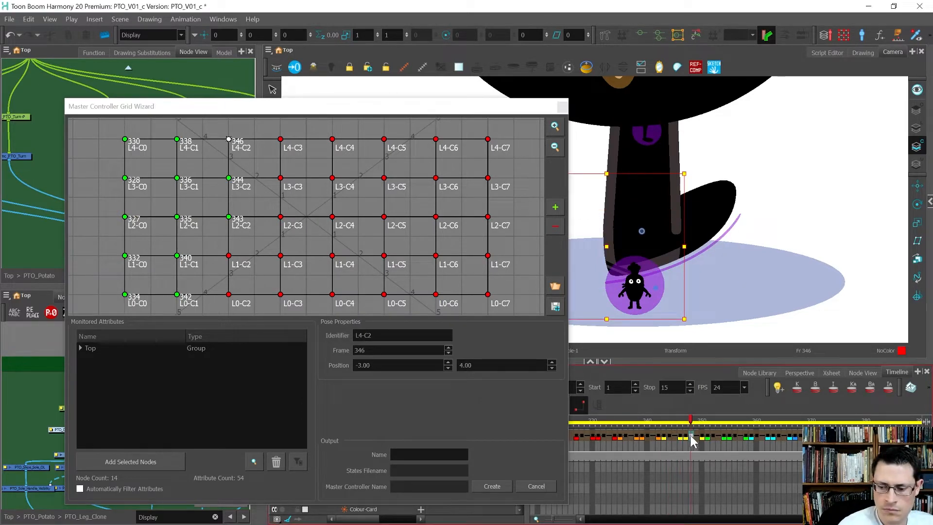
double_click(230, 255)
key("Return")
left_click(703, 437)
double_click(228, 294)
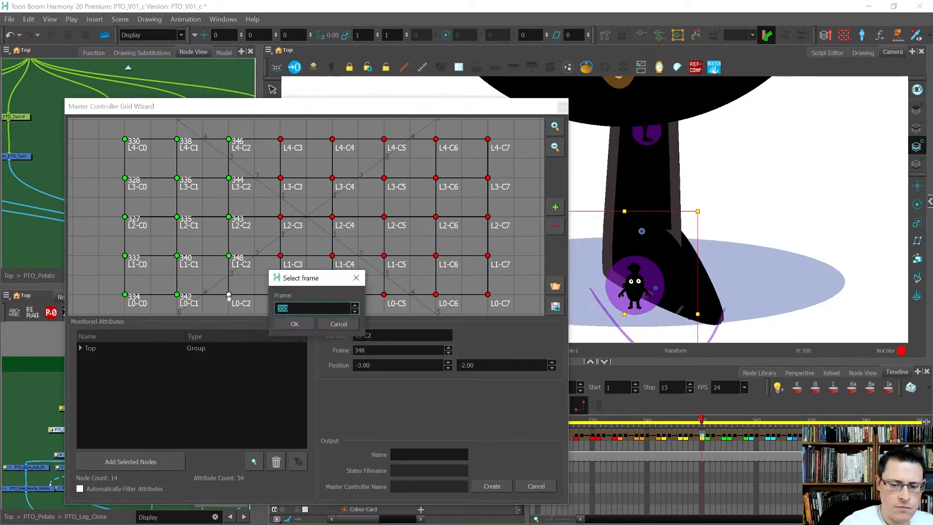
key("Return")
Step: Assign frames 351, 352 and 354 to grid points L2-C3, L3-C3 and L4-C3 respectively, accepting the reminder to save the scene
left_click(707, 437)
double_click(281, 217)
key("Return")
left_click(712, 436)
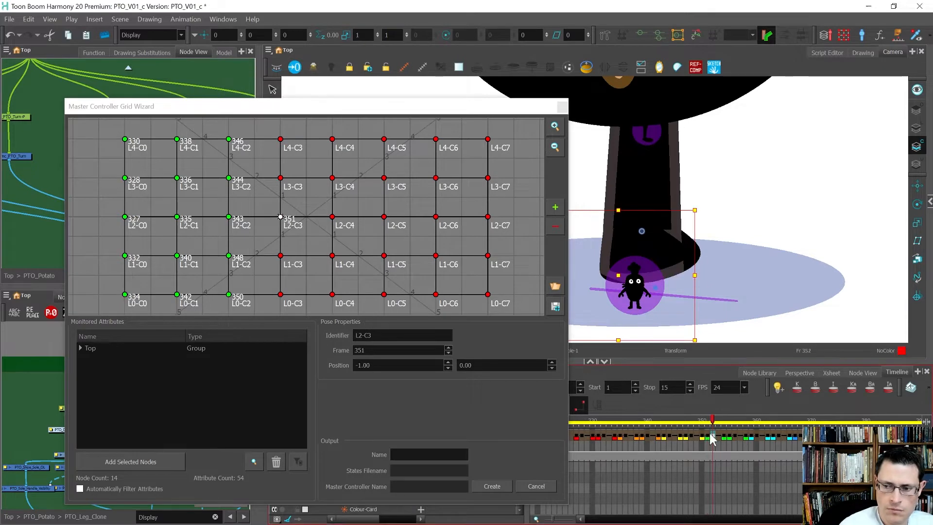
double_click(280, 178)
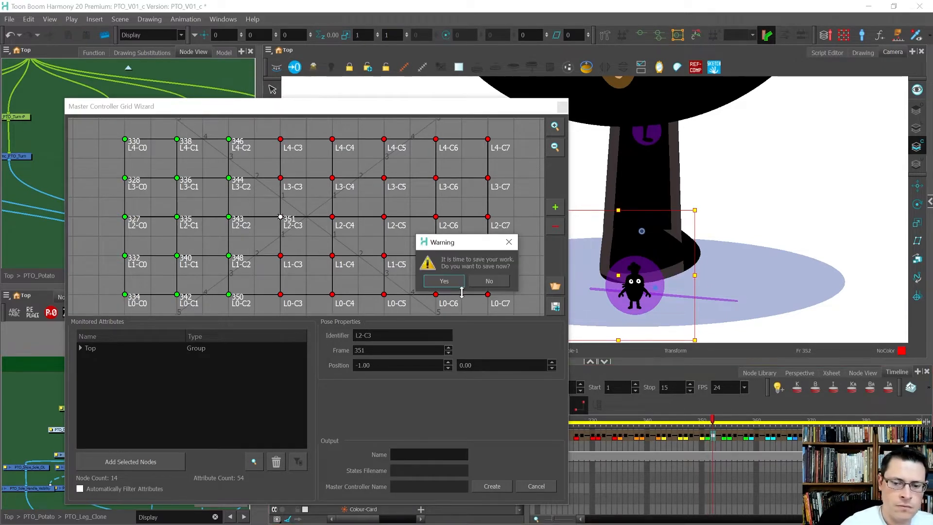
left_click(456, 289)
double_click(281, 178)
key("Return")
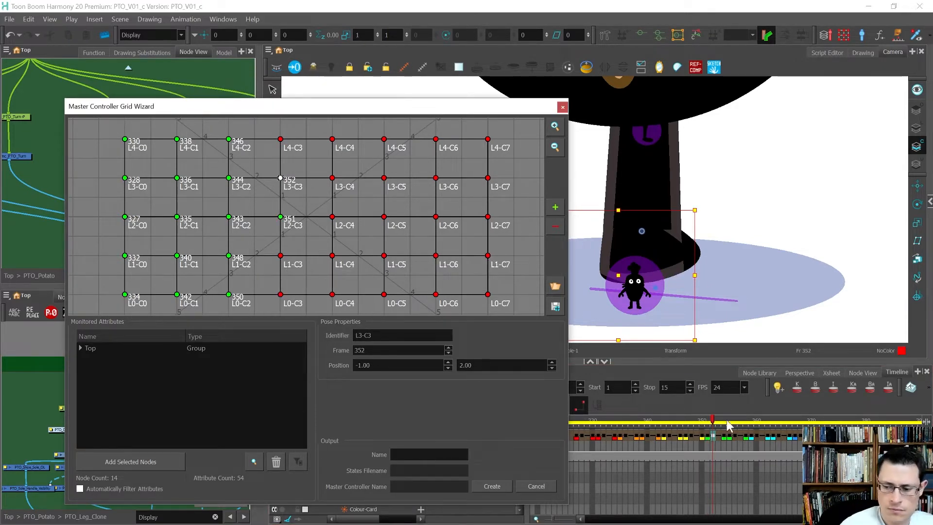
left_click(724, 436)
double_click(281, 139)
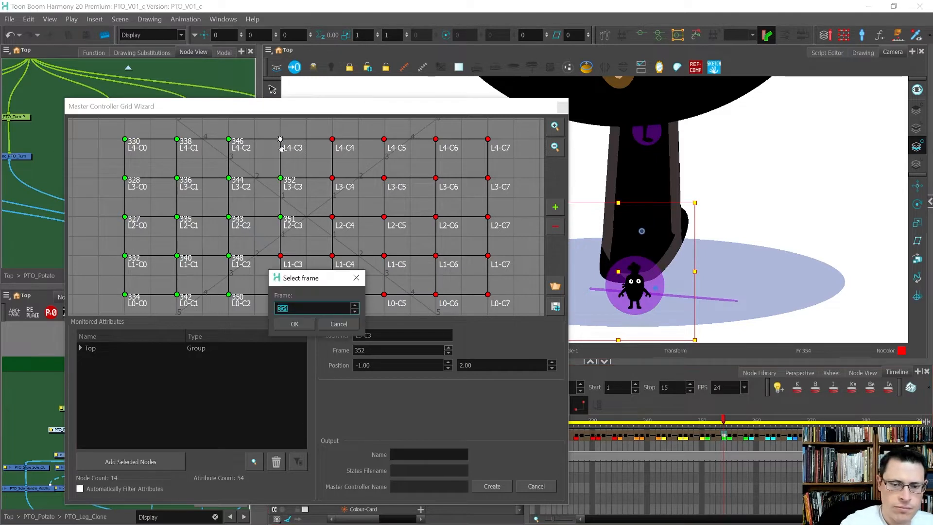
key("Return")
Step: Assign frame 356 to grid point L1-C3 and frame 358 to grid point L0-C3
left_click(734, 437)
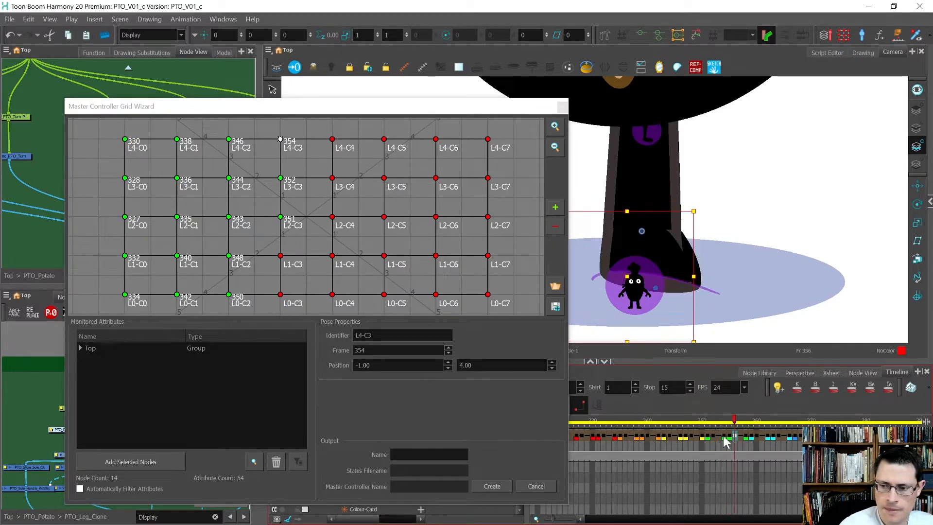
double_click(280, 255)
key("Return")
left_click(746, 438)
double_click(280, 294)
key("Return")
Step: Assign frames 359, 360 and 362 to grid points L2-C4, L3-C4 and L4-C4 respectively
left_click(752, 437)
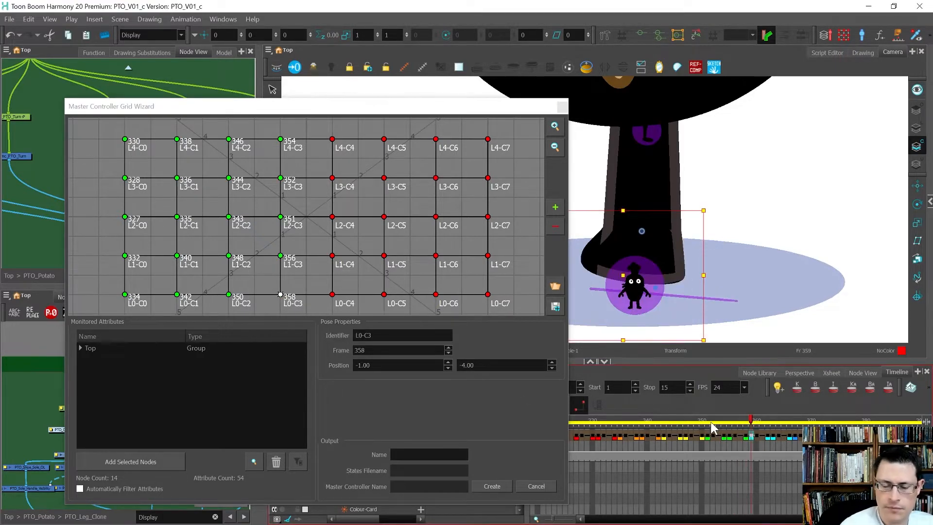
double_click(332, 216)
key("Return")
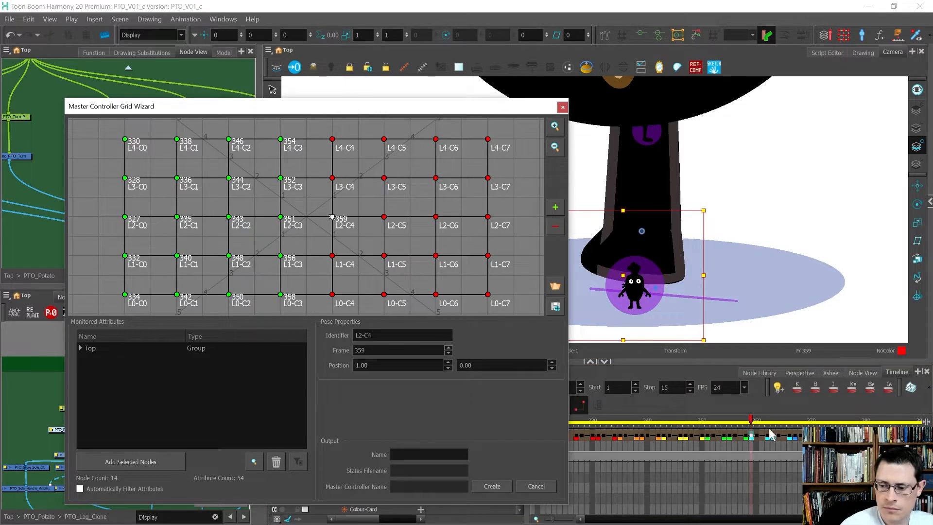
left_click(756, 437)
double_click(332, 178)
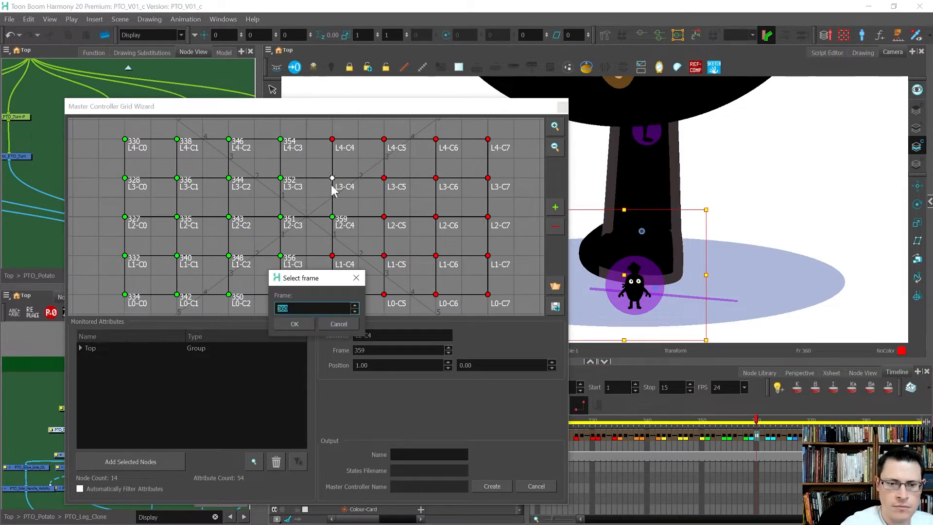
key("Return")
left_click(767, 437)
double_click(332, 139)
key("Return")
Step: Assign frame 364 to grid point L1-C4 and frame 366 to grid point L0-C4
left_click(779, 437)
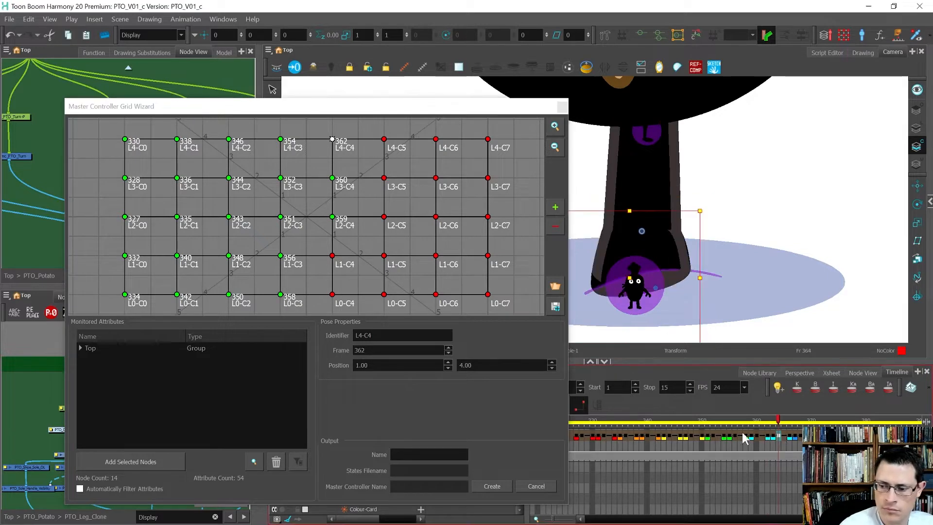
double_click(332, 255)
key("Return")
left_click(789, 436)
double_click(331, 294)
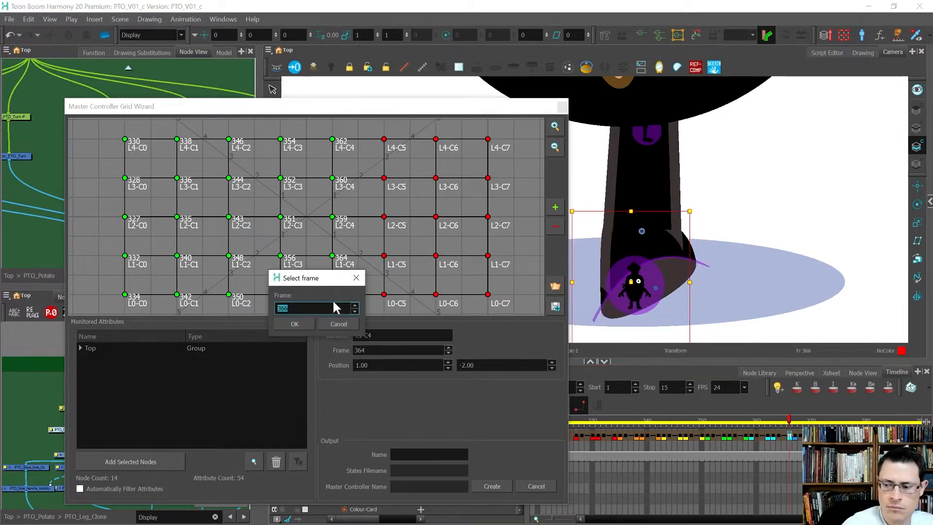
key("Return")
Step: Assign frames 367, 368 and 370 to grid points L2-C5, L3-C5 and L4-C5 respectively
left_click(795, 437)
double_click(384, 216)
key("Return")
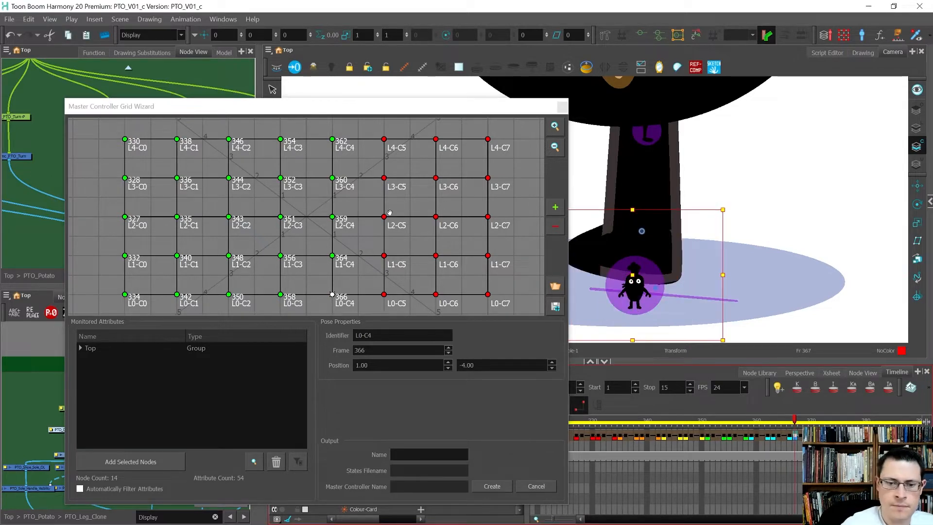
left_click(799, 437)
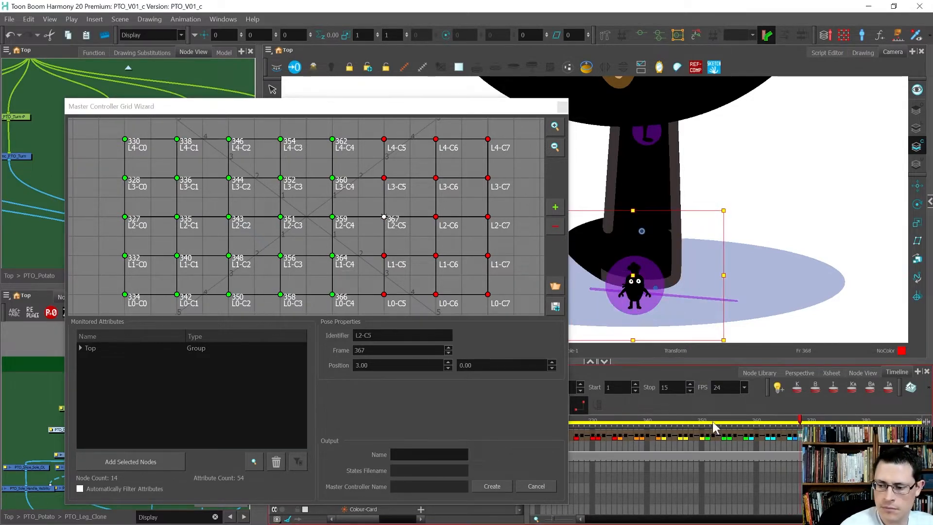
double_click(384, 178)
key("Return")
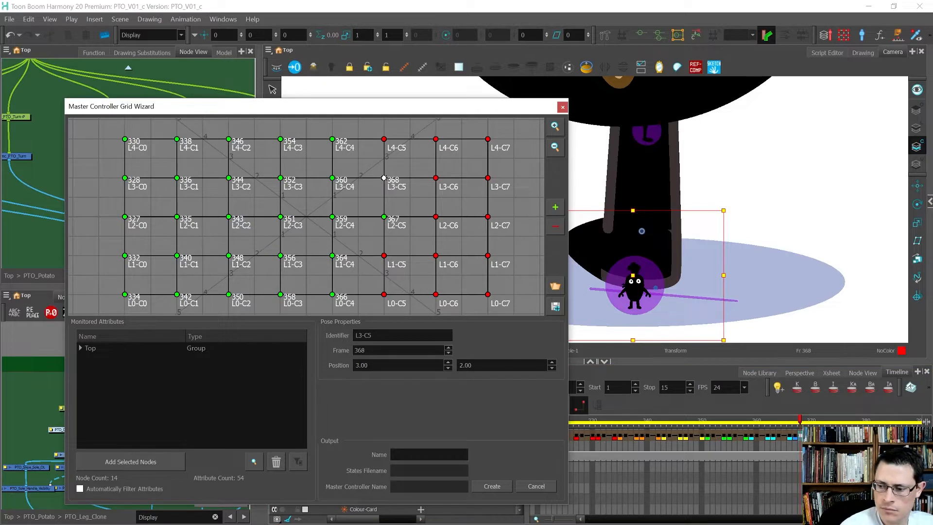
left_click(810, 436)
double_click(383, 139)
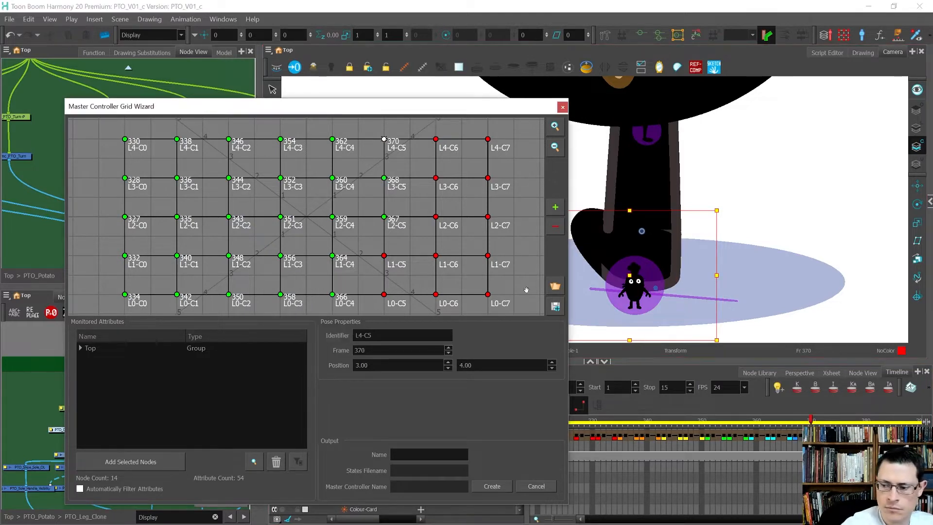
Step: Assign frame 372 to grid point L1-C5 and frame 374 to grid point L0-C5
left_click(820, 437)
double_click(384, 255)
left_click(832, 437)
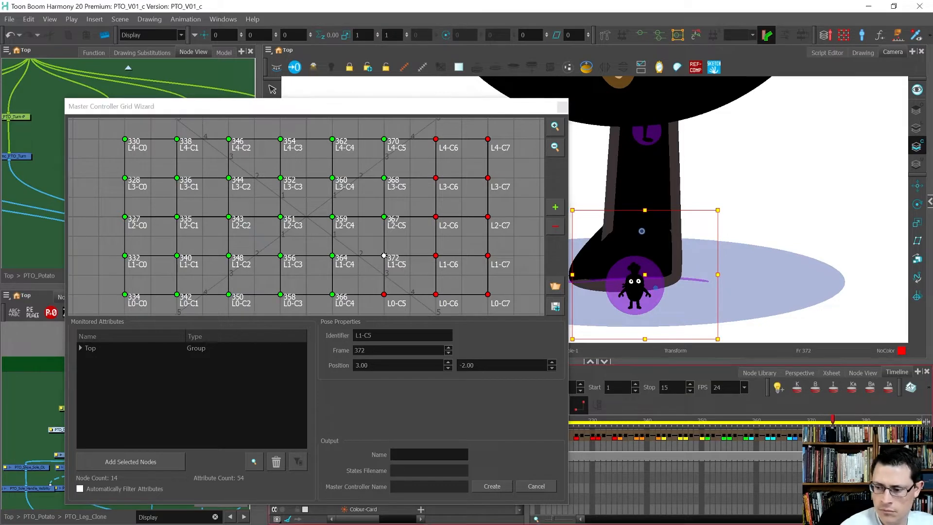
double_click(384, 294)
key("Return")
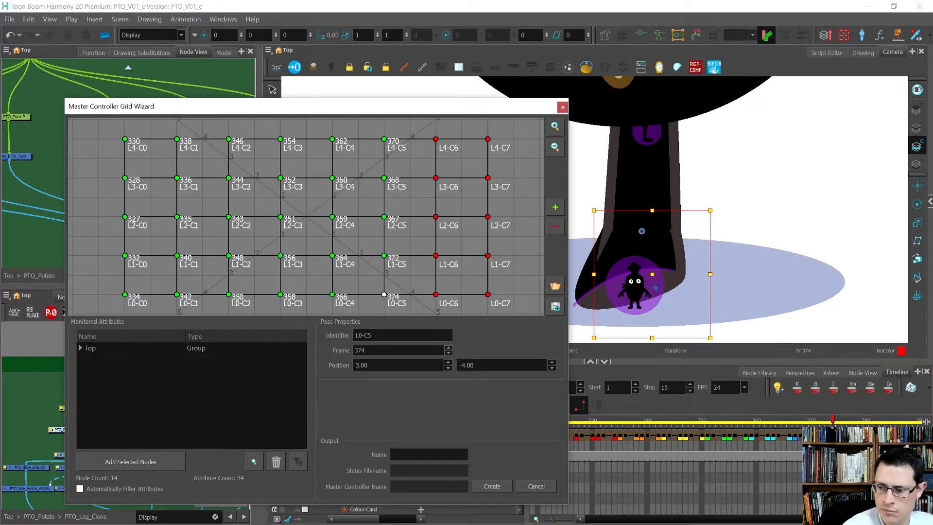
Step: Assign frames 375, 376 and 378 to grid points L2-C6, L3-C6 and L4-C6 respectively
left_click(838, 436)
double_click(437, 217)
key("Return")
key("period")
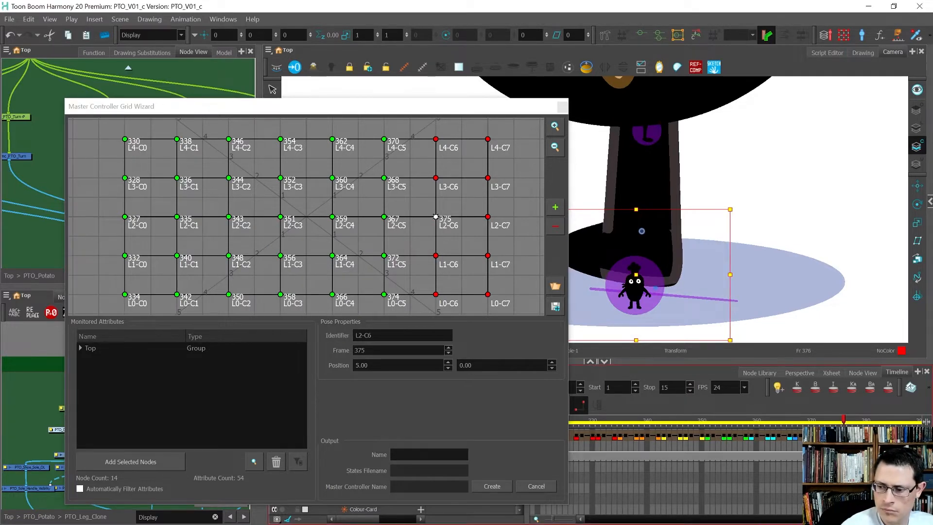
double_click(436, 177)
key("Return")
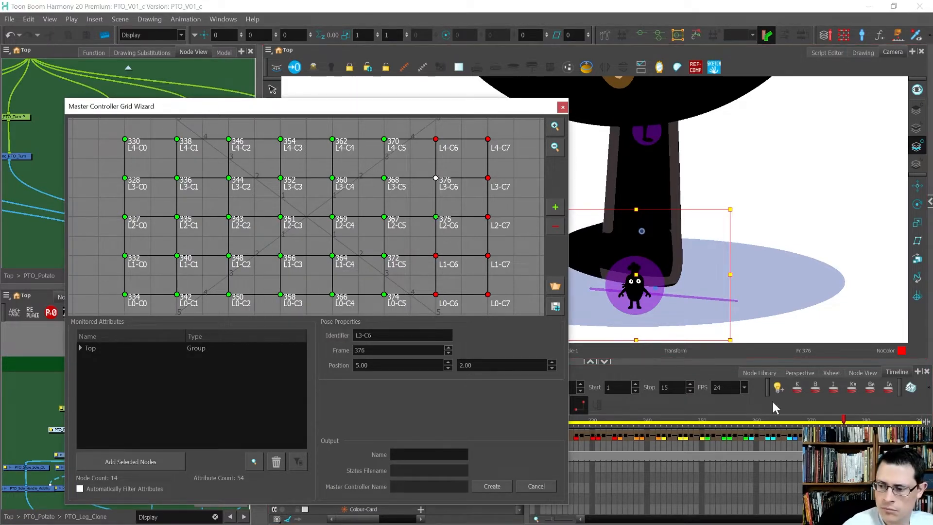
left_click(854, 437)
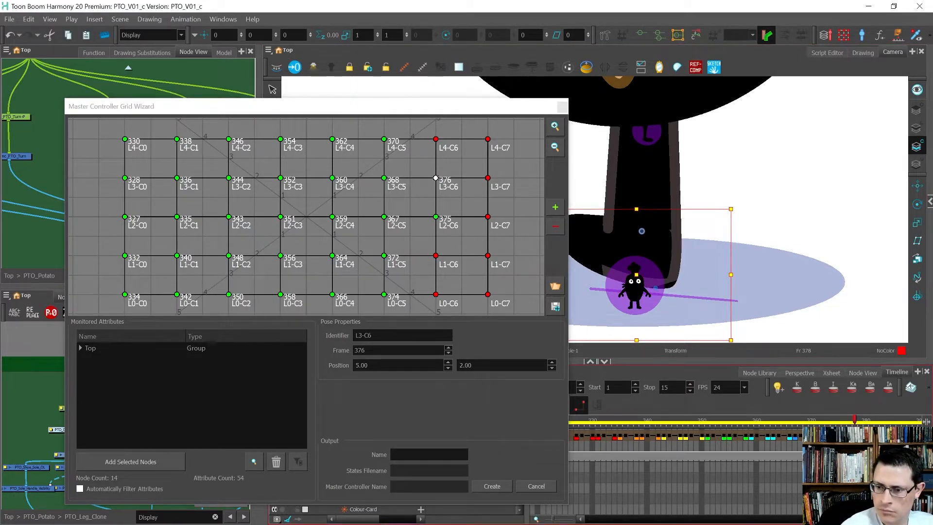
double_click(436, 140)
key("Return")
Step: Assign frame 380 to grid point L1-C6 and frame 382 to grid point L0-C6
left_click(865, 436)
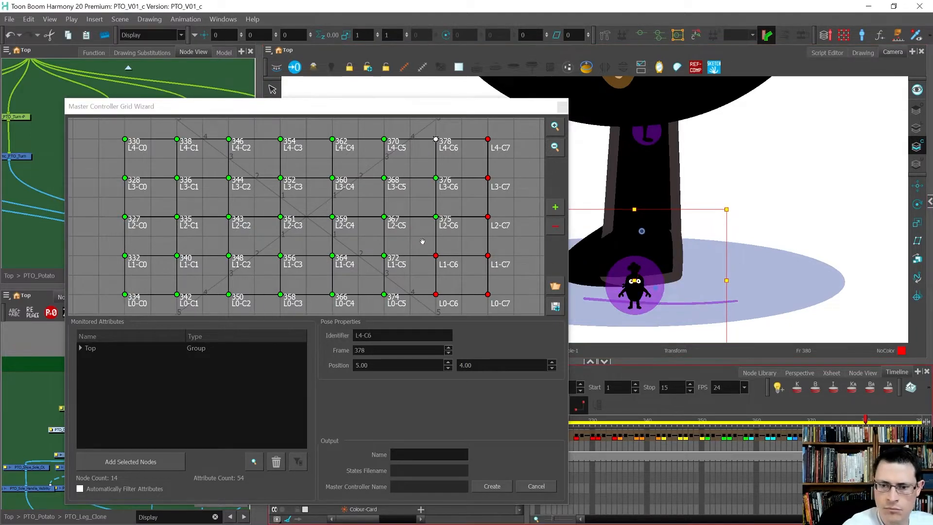
double_click(435, 255)
key("Return")
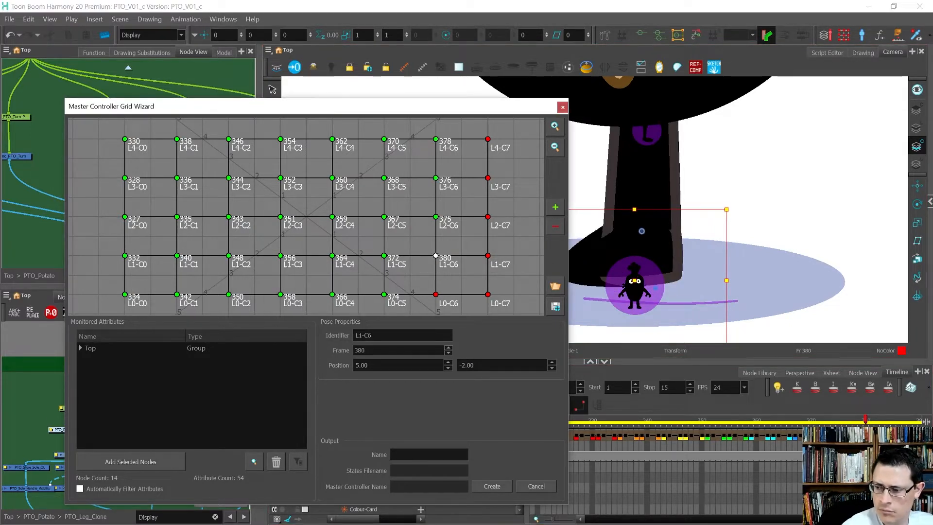
left_click(876, 436)
double_click(435, 293)
key("Return")
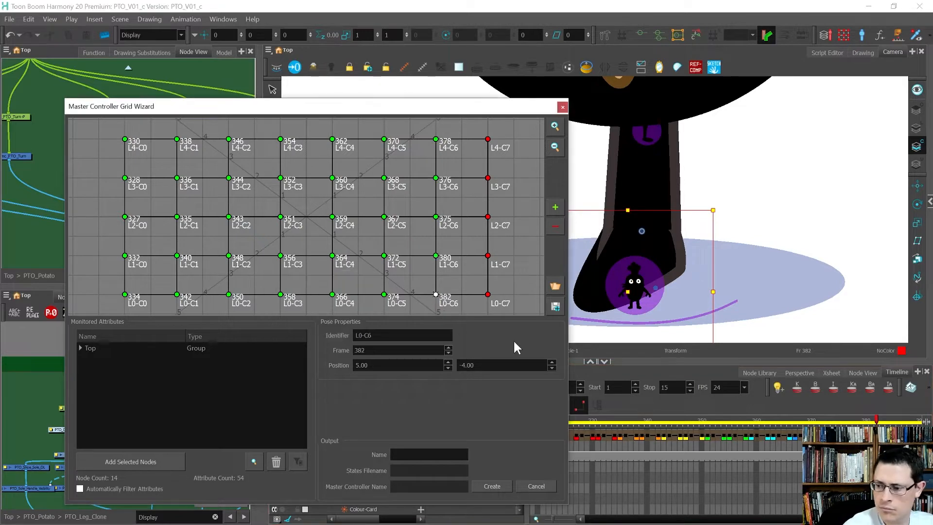
Step: Assign frames 383, 384 and 386 to grid points L2-C7, L3-C7 and L4-C7 respectively
left_click(882, 437)
left_click(487, 217)
key("Return")
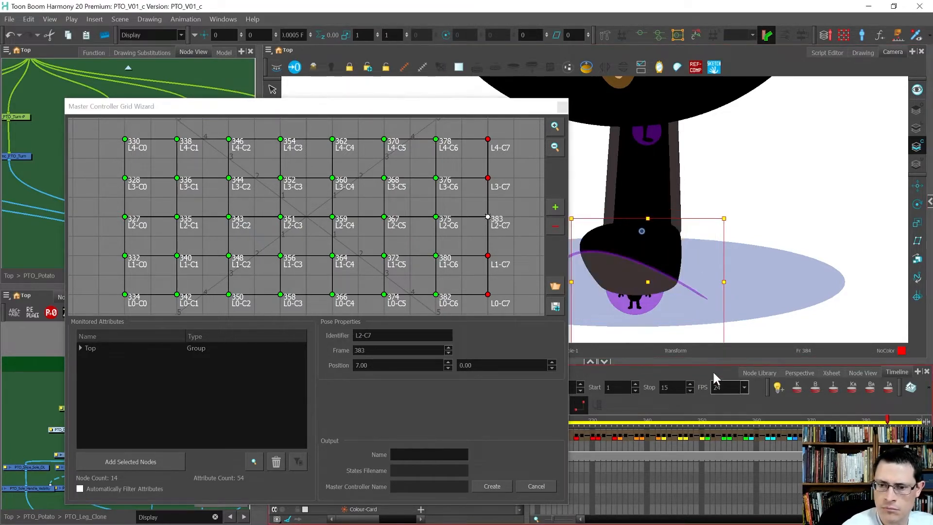
left_click(488, 179)
key("Return")
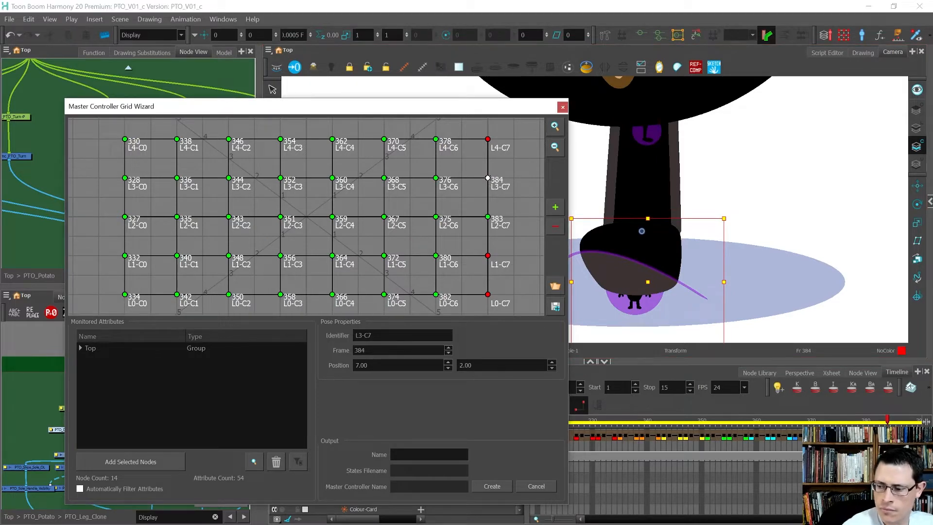
left_click(487, 140)
key("Return")
Step: Assign frame 388 to grid point L1-C7 and frame 390 to grid point L0-C7
left_click(488, 256)
key("Return")
left_click(909, 420)
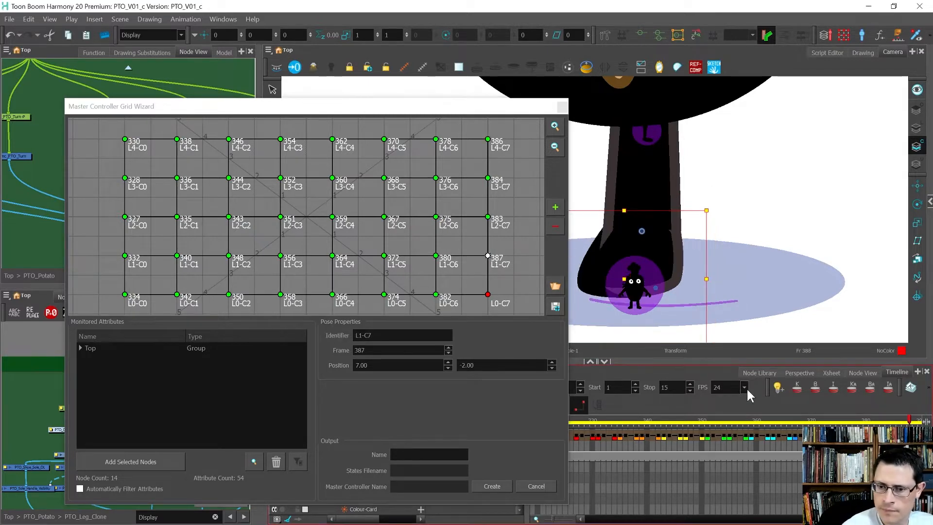
left_click(487, 256)
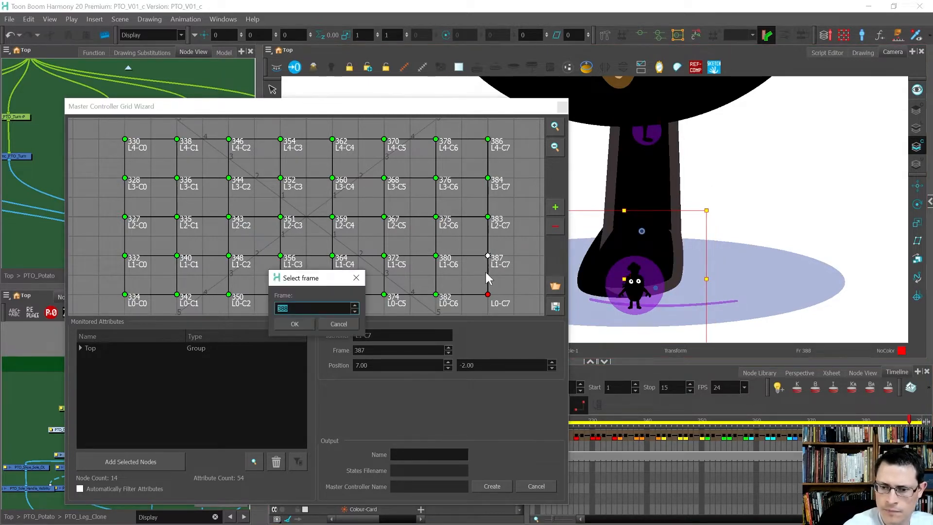
left_click(313, 327)
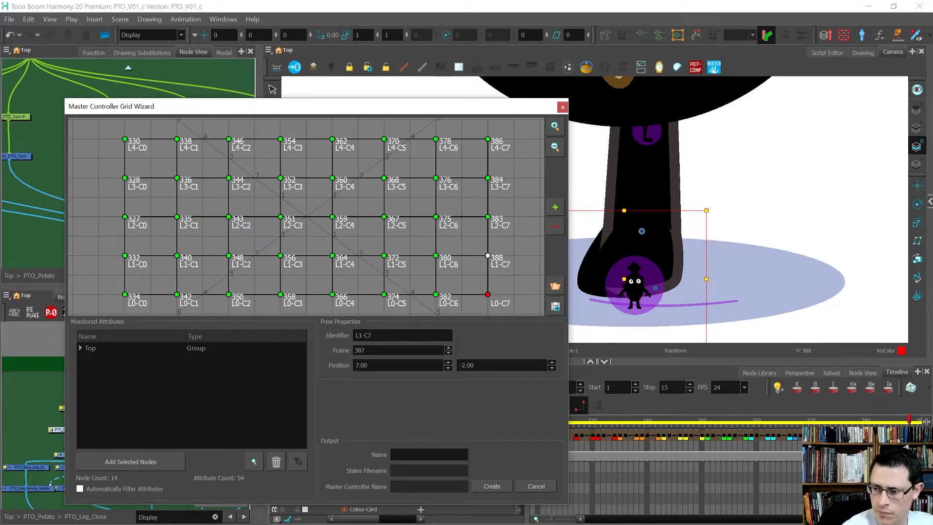
left_click(920, 420)
left_click(487, 295)
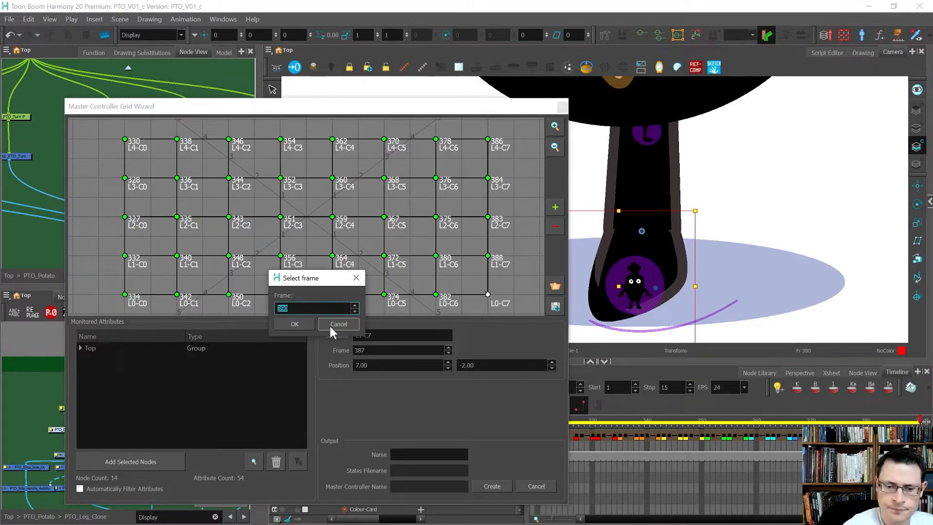
left_click(302, 323)
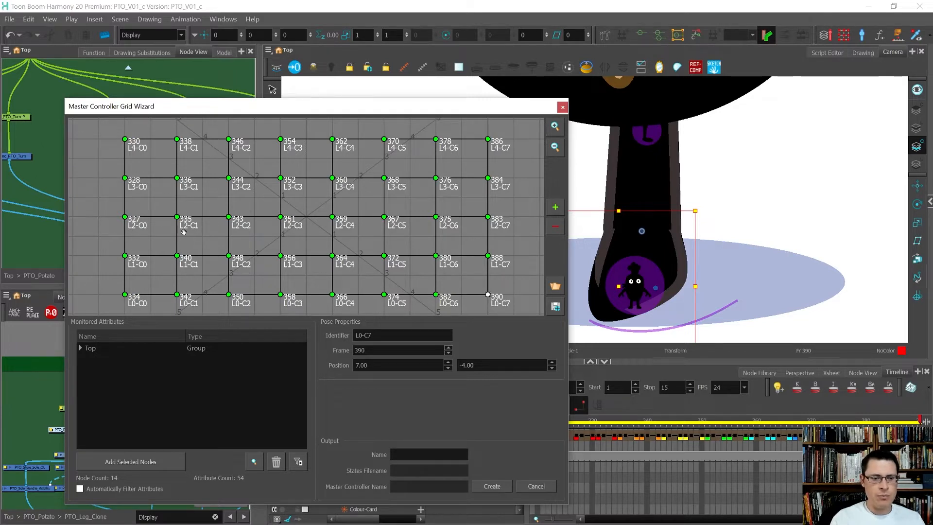
Step: Compare the poses at grid points L2-C0 and L3-C0, and set the L3 row's vertical position to 1.00
left_click(124, 178)
left_click(124, 217)
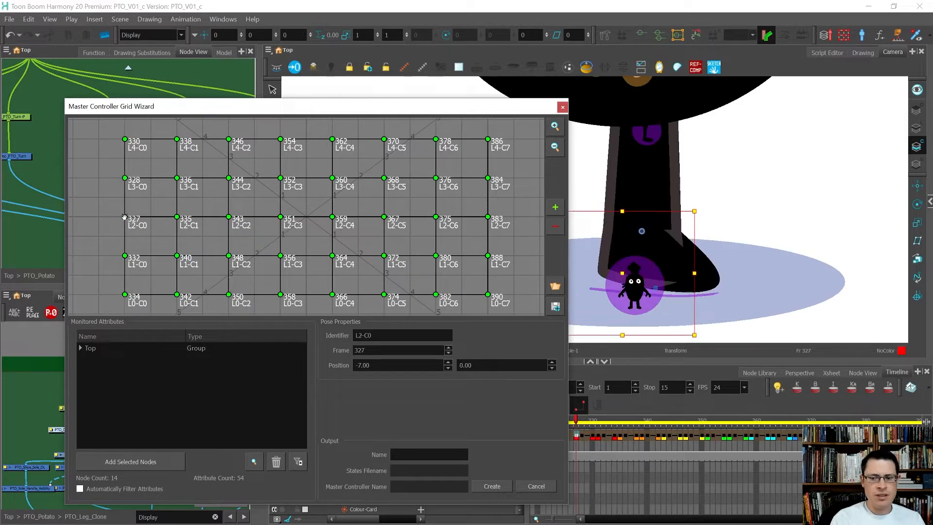
left_click(124, 178)
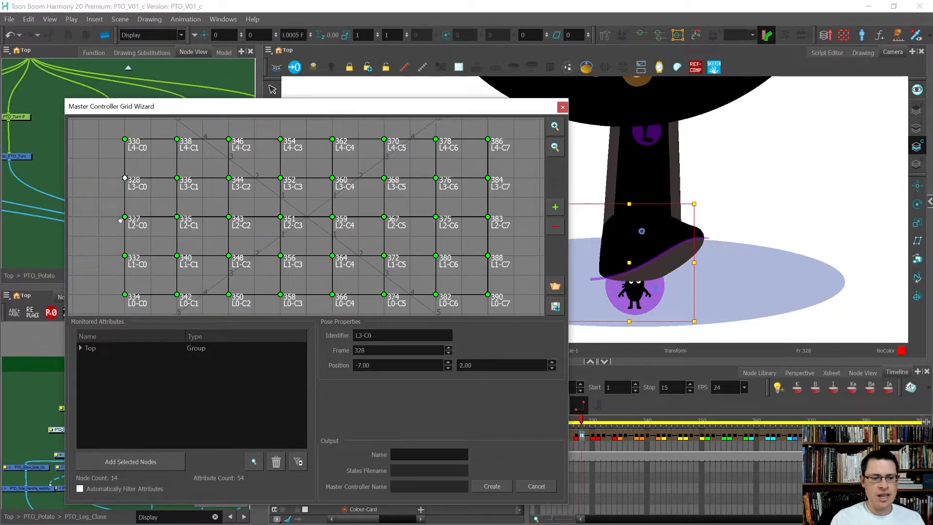
left_click(126, 217)
left_click(124, 177)
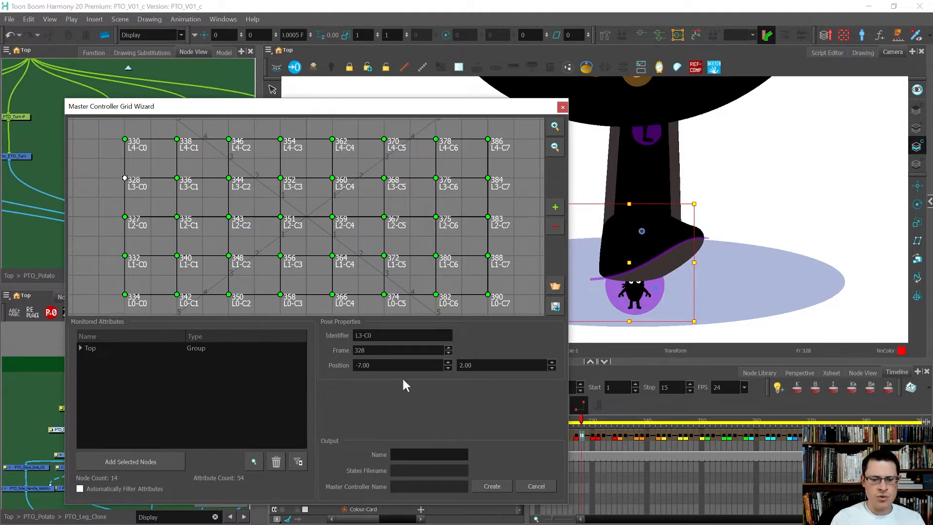
left_click(551, 368)
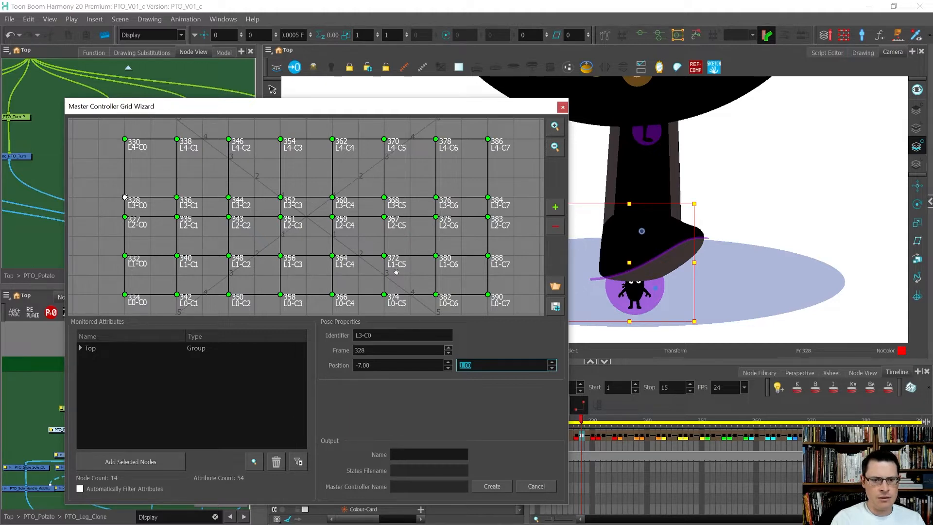
Step: Set the vertical position of the L2 grid row to 0.9, just below the L3 row
left_click(332, 217)
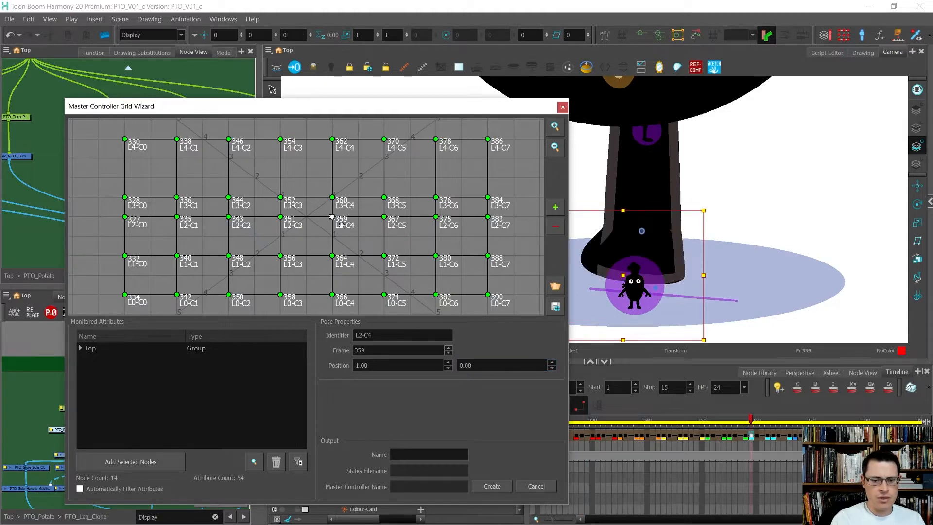
left_click(553, 367)
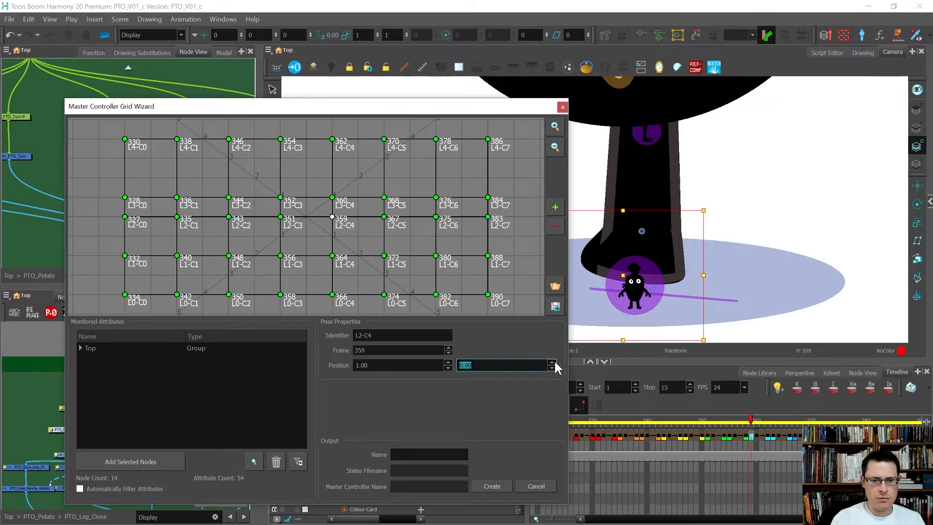
left_click(552, 368)
left_click(549, 361)
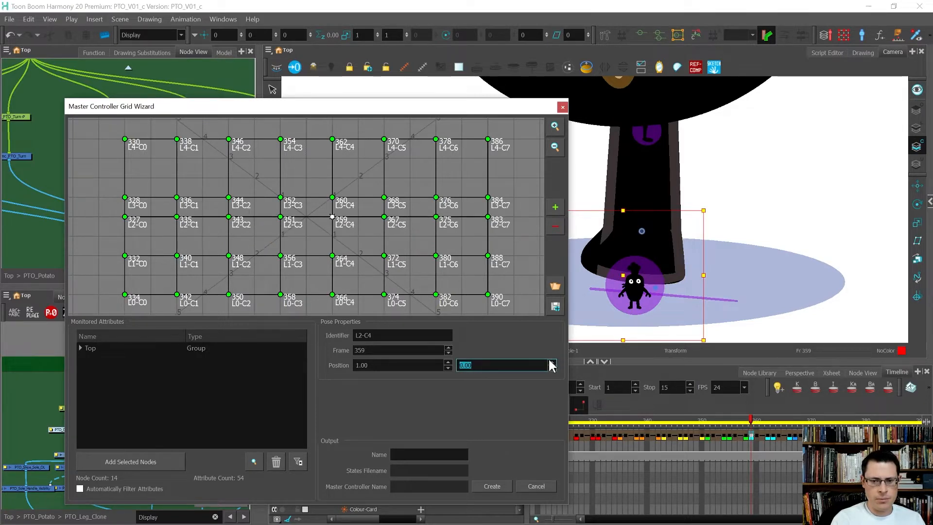
left_click(473, 365)
left_click_drag(473, 365, 457, 366)
type(".")
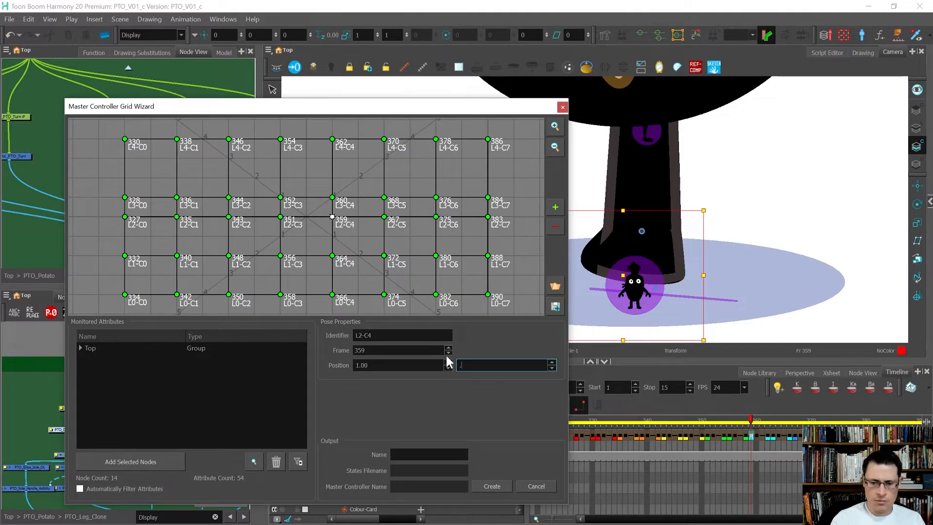
type("9")
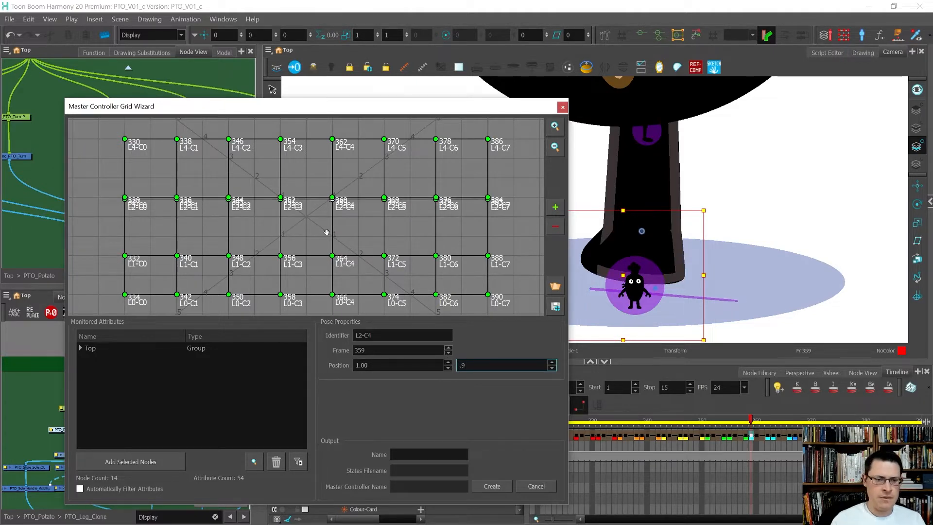
Step: Add a new row of grid points between rows L2 and L1 at a vertical position of about -0.49
left_click(212, 221)
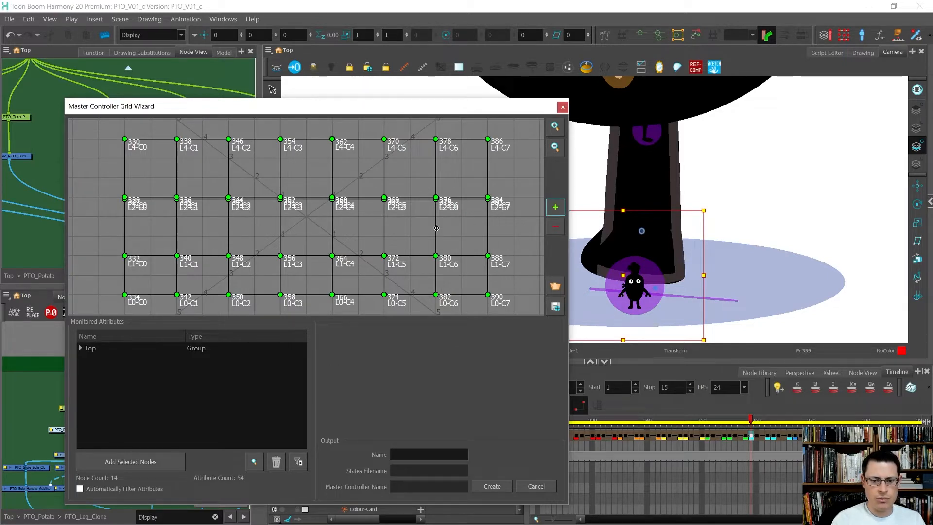
left_click_drag(485, 232, 425, 224)
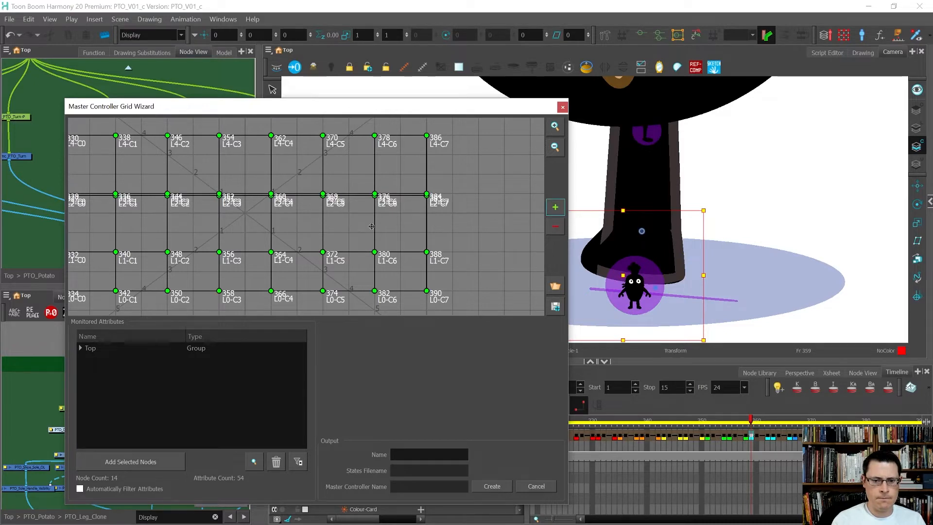
left_click(374, 222)
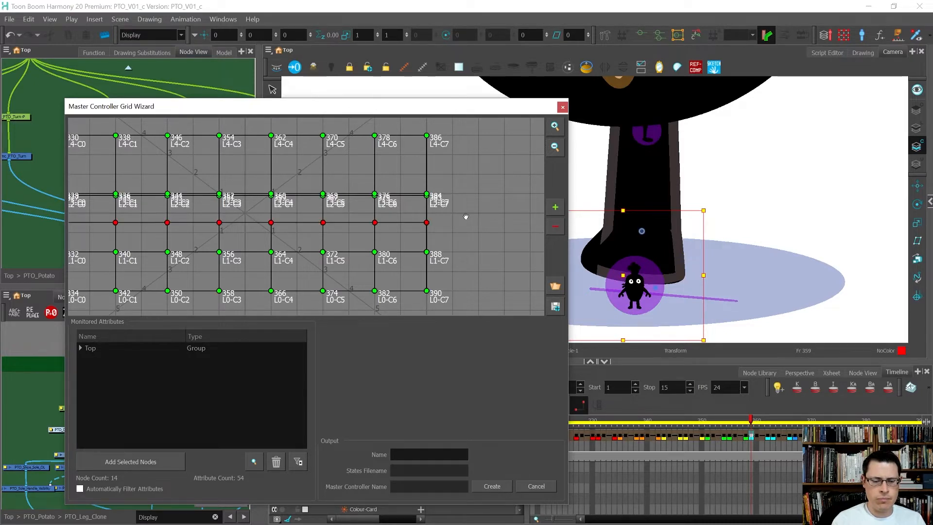
scroll(493, 213, "down", 1)
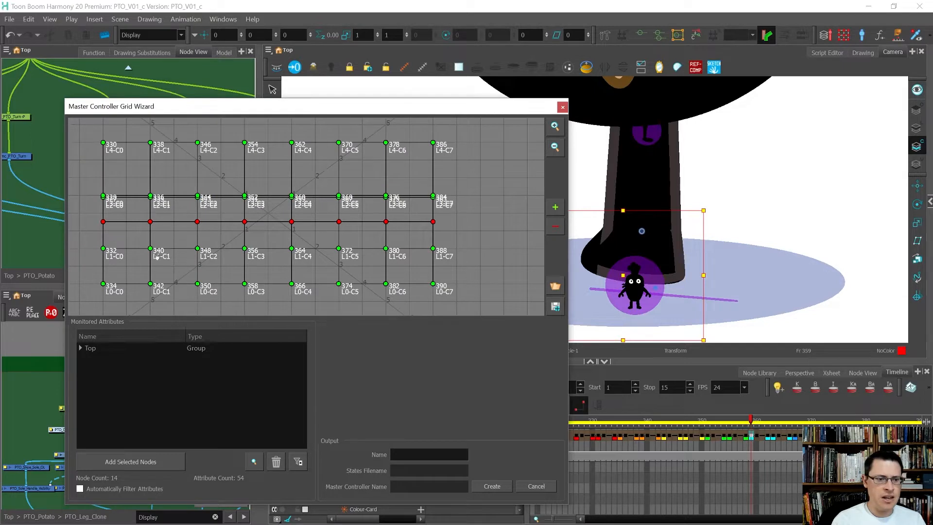
scroll(98, 227, "up", 1)
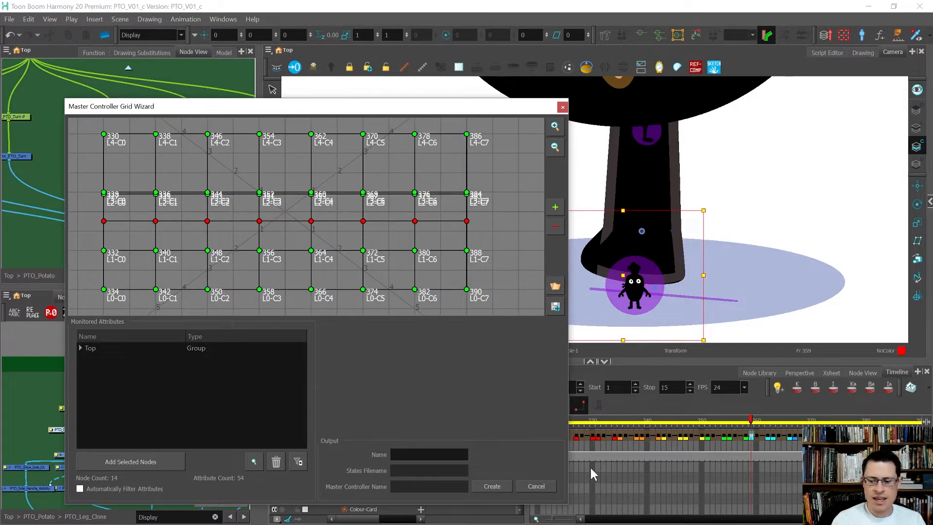
Step: Assign frames 327, 335 and 343 to the new row's points in columns C0, C1 and C2 respectively
left_click_drag(867, 519, 857, 518)
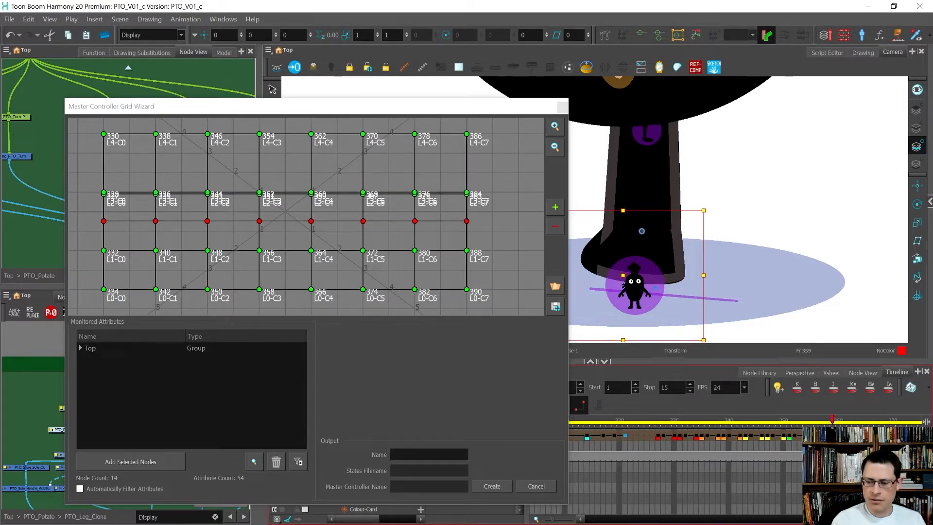
left_click(658, 436)
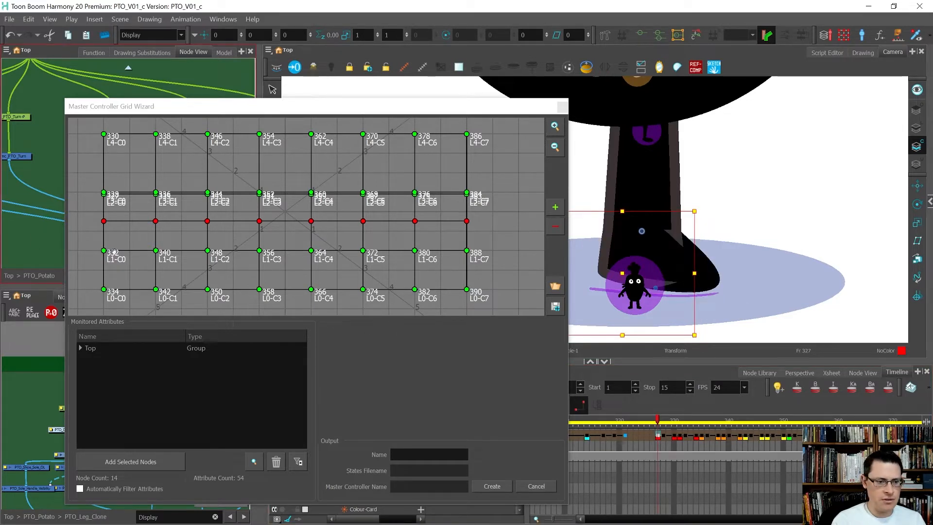
double_click(104, 222)
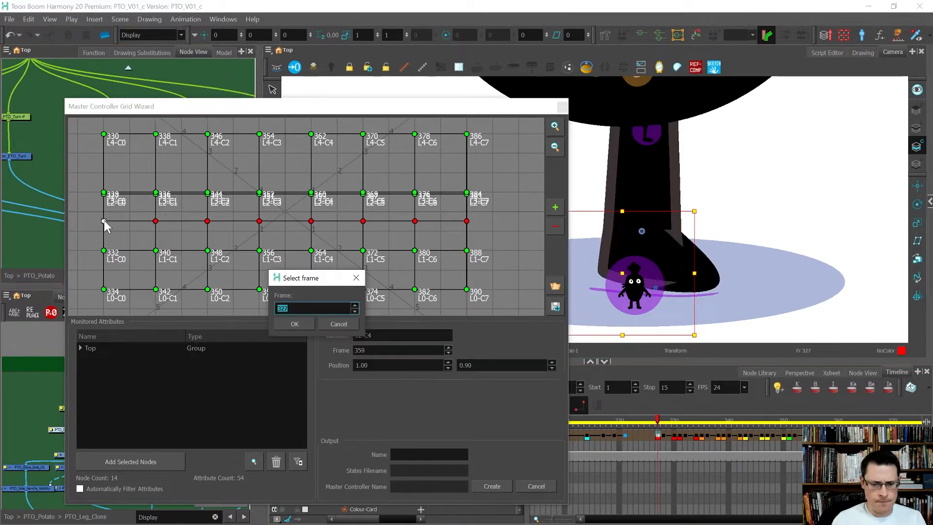
key("Return")
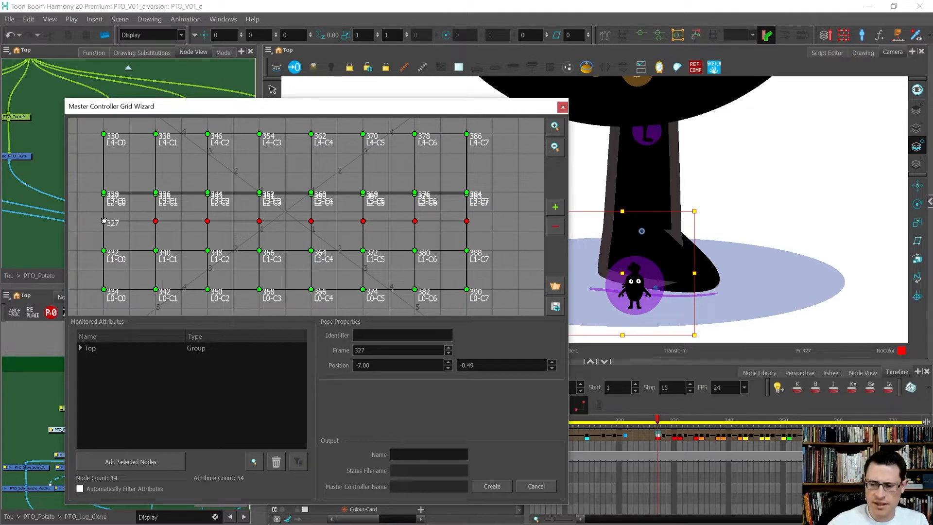
left_click(701, 435)
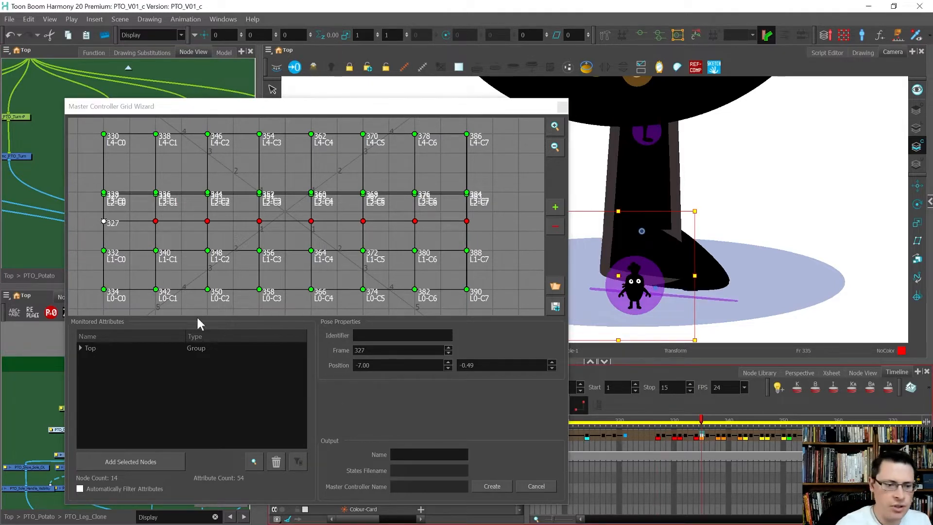
double_click(155, 222)
key("Return")
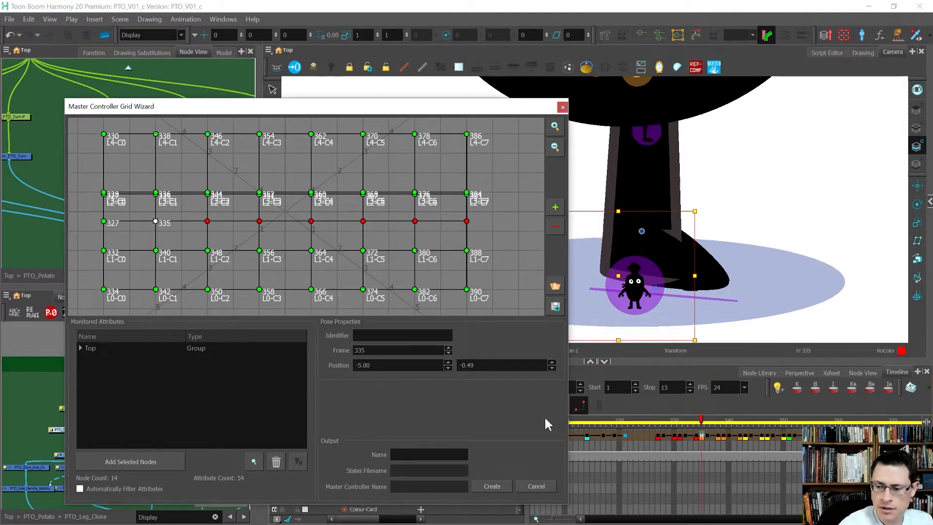
left_click(745, 437)
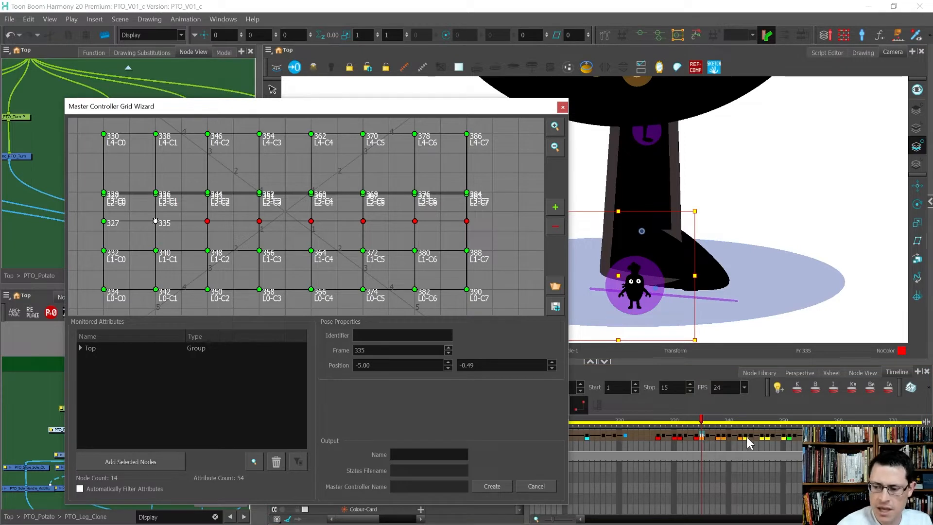
double_click(207, 221)
key("Return")
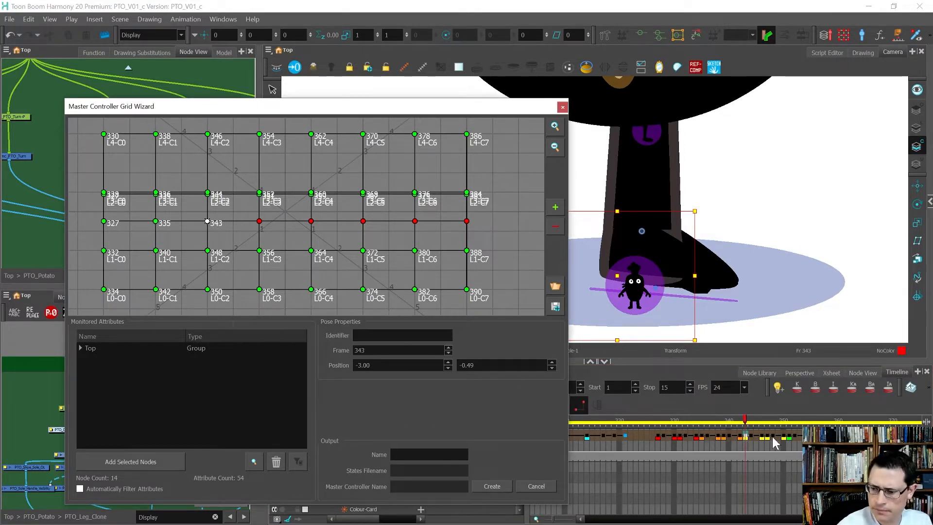
Step: Assign frames 351, 359 and 367 to the new row's points in columns C3, C4 and C5 respectively
left_click(788, 436)
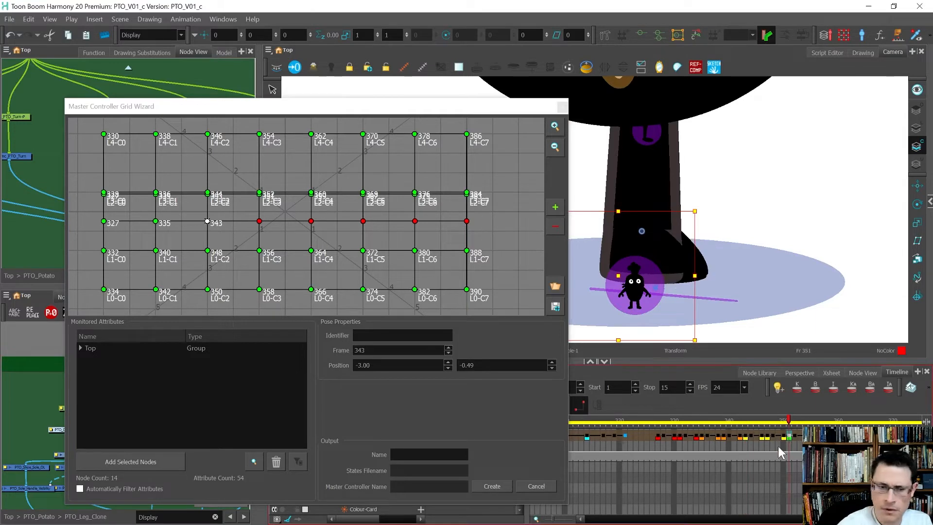
double_click(259, 221)
key("Return")
left_click(833, 437)
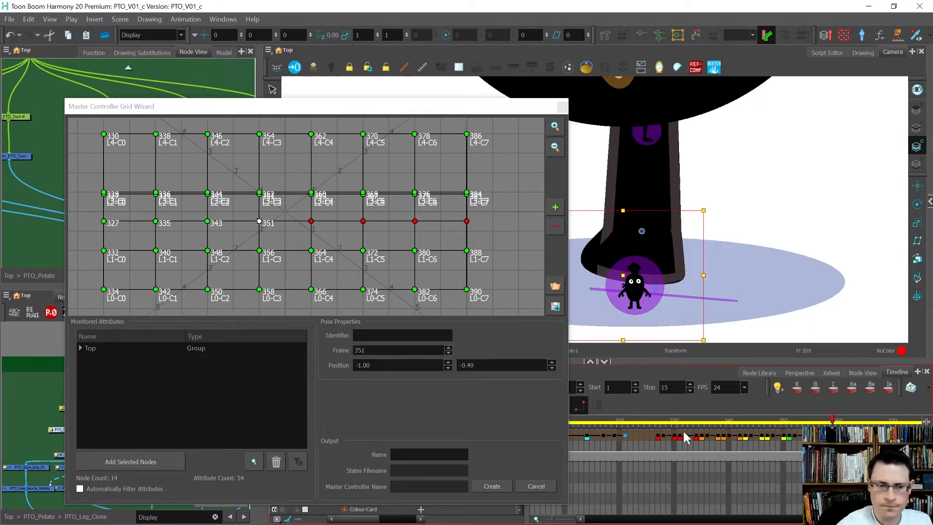
double_click(311, 221)
key("Return")
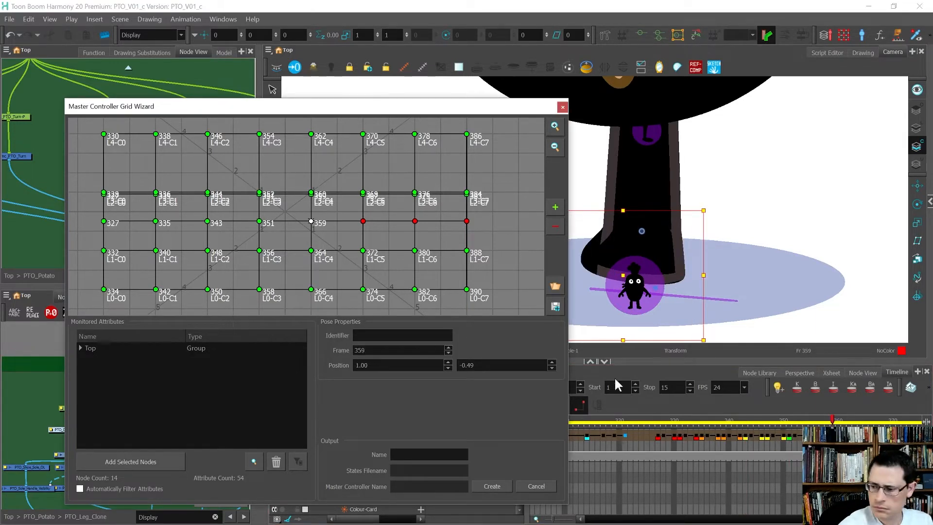
left_click(876, 437)
double_click(362, 221)
key("Return")
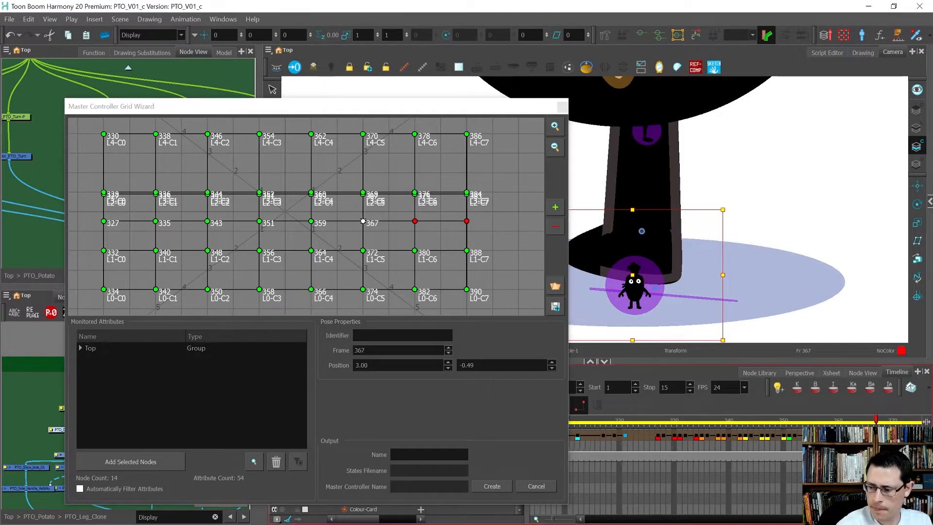
Step: Assign frame 375 to the new row's point in column C6 and frame 383 to its point in column C7
scroll(757, 446, "right", 3)
left_click(775, 436)
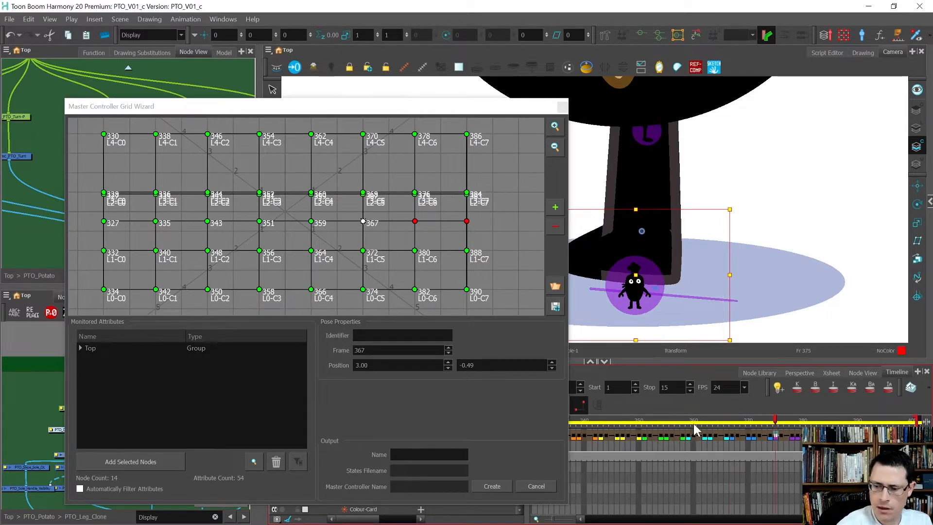
left_click(416, 221)
double_click(415, 221)
key("Return")
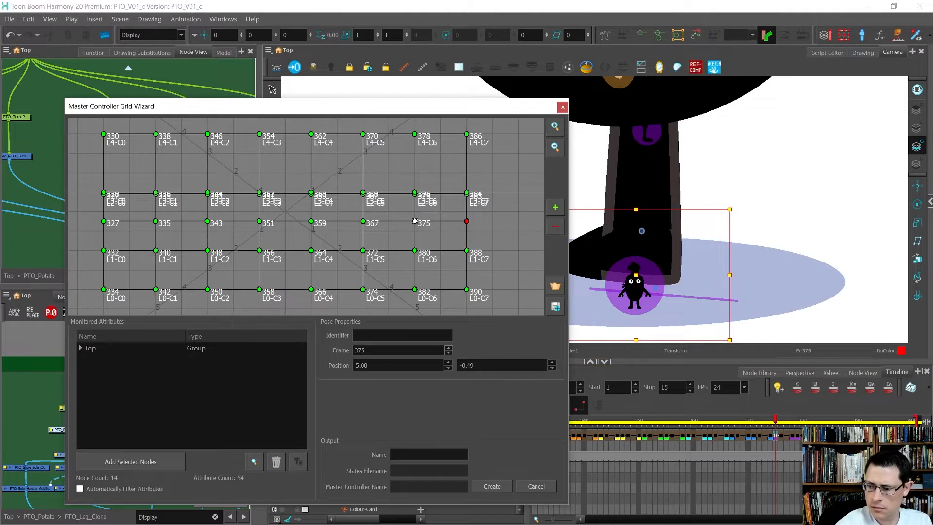
left_click(818, 437)
double_click(465, 221)
key("Return")
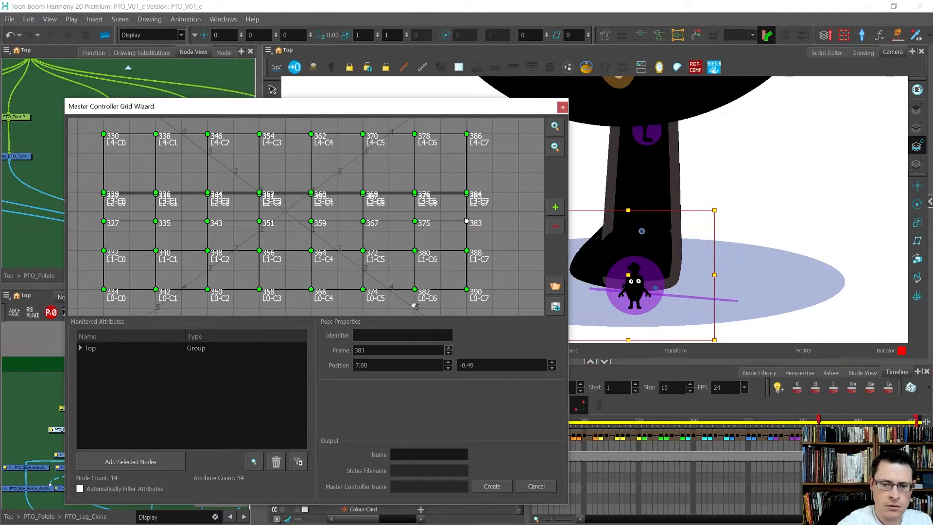
Step: Set the vertical position of the L1 grid row to -3.00
left_click(154, 250)
left_click(551, 368)
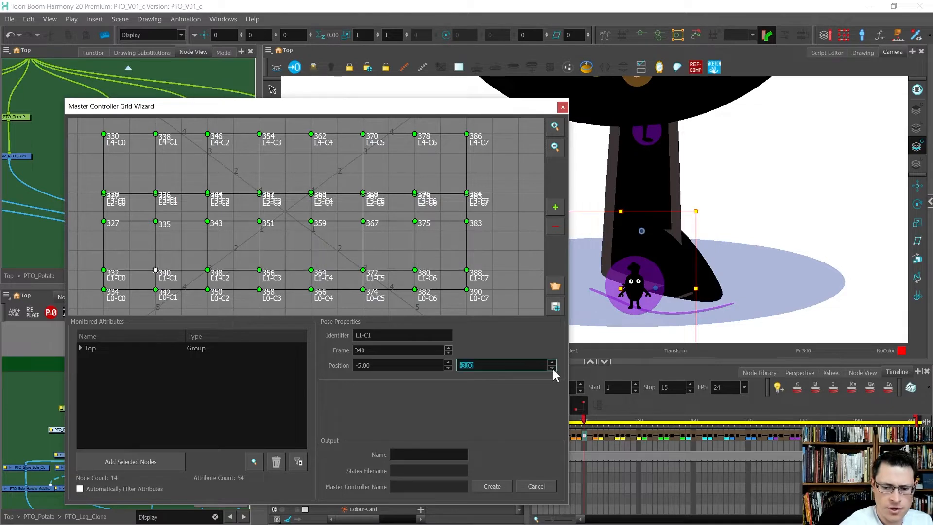
Step: Set the vertical position of the L1 grid row to -1.00 and that of the neutral row to -0.90
left_click(553, 358)
left_click(553, 360)
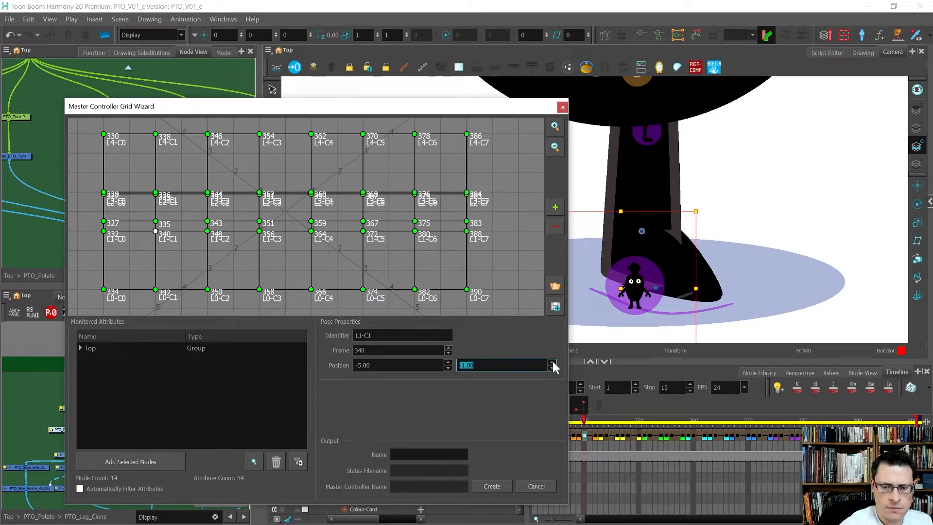
left_click(465, 221)
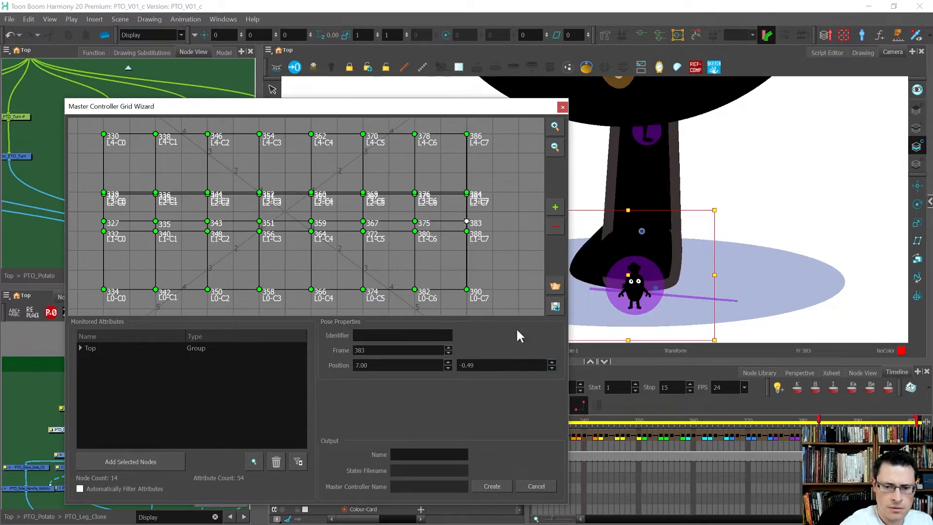
left_click(553, 360)
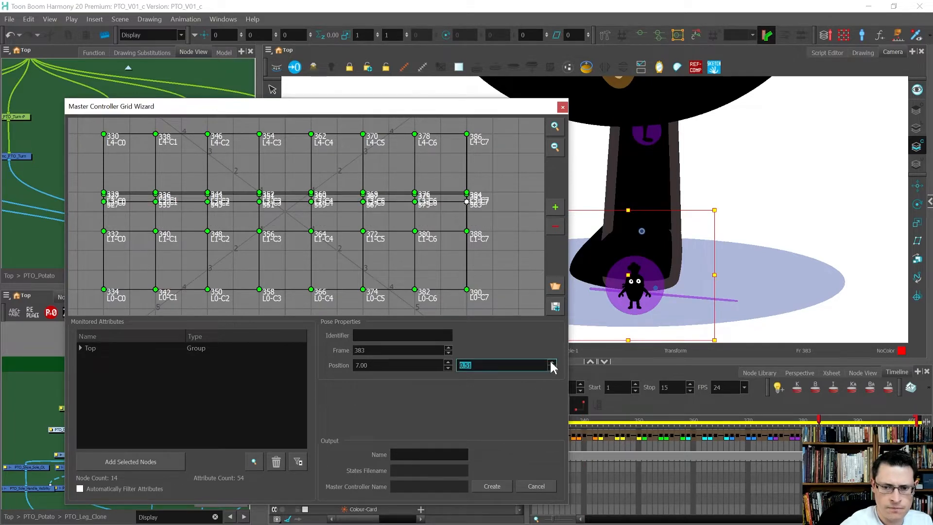
left_click(551, 368)
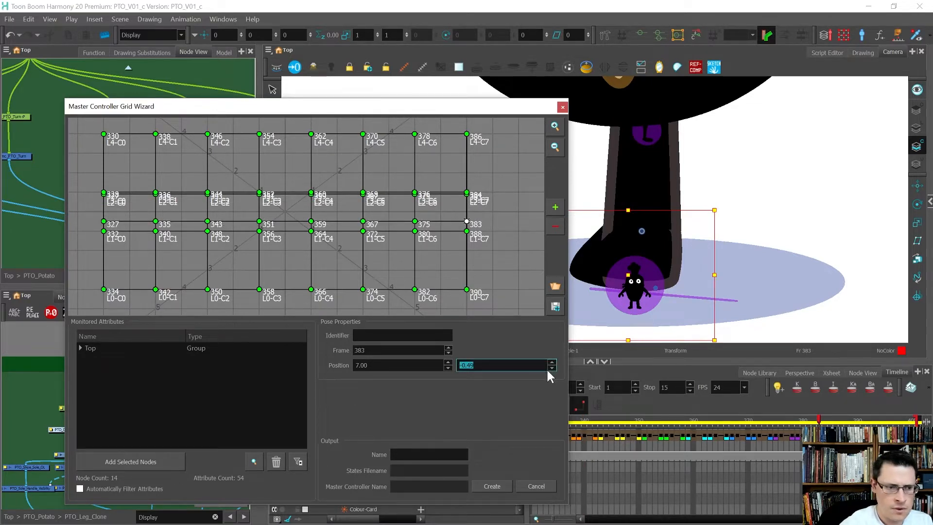
left_click(469, 365)
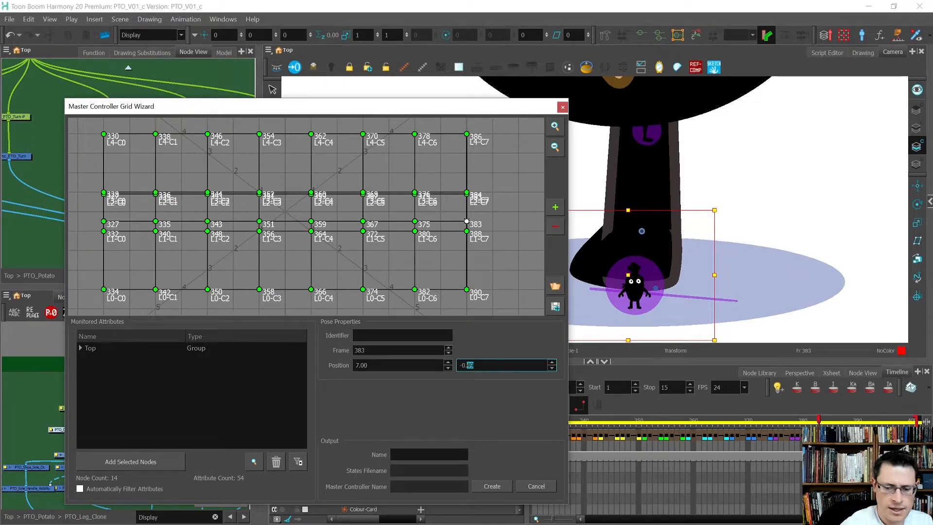
type("8")
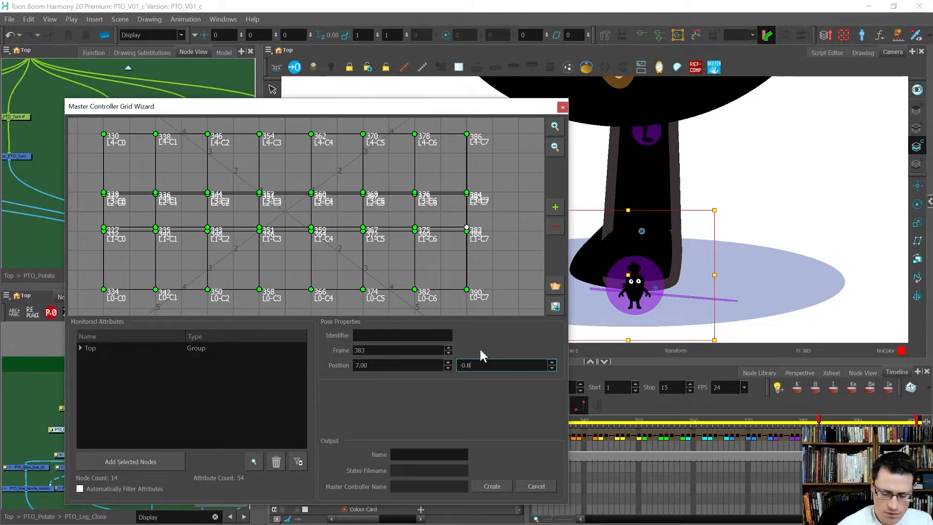
key("BackSpace")
type("9")
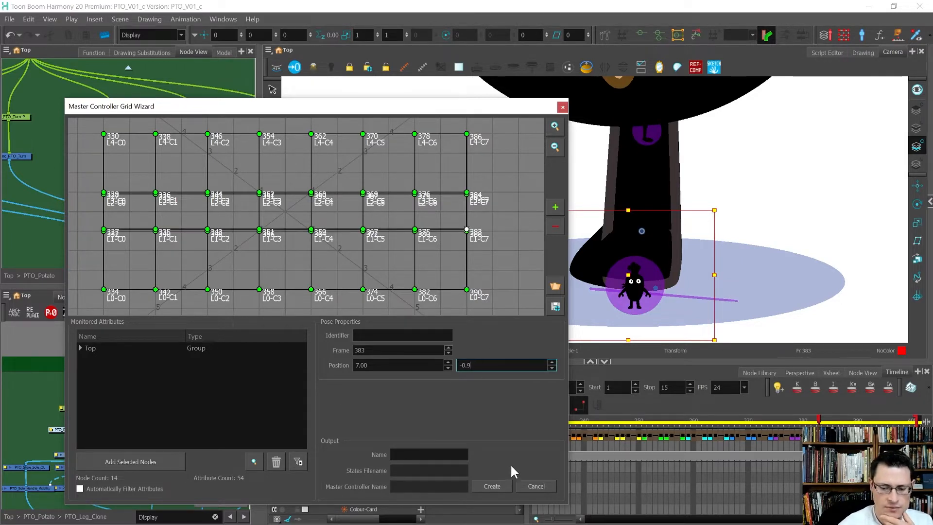
Step: Name the master controller output PTO_Shoe_Clone
left_click(415, 454)
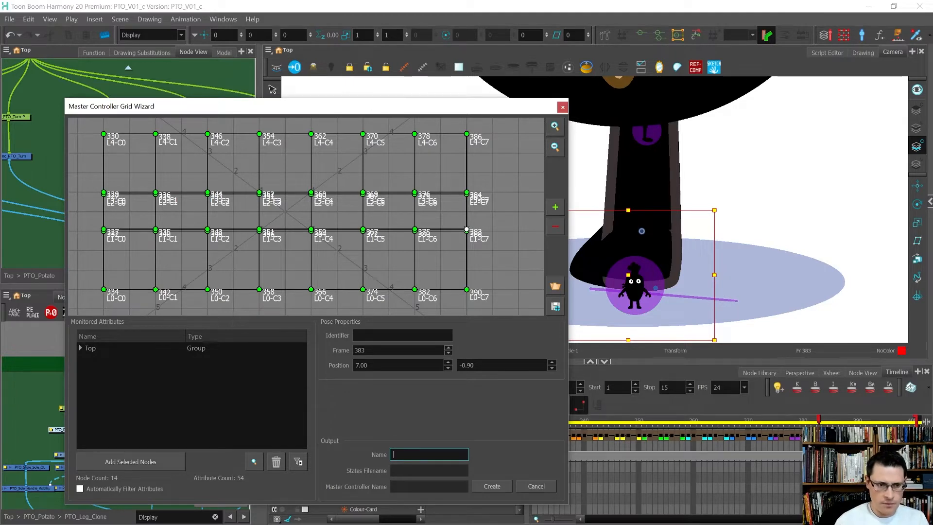
type("PTO")
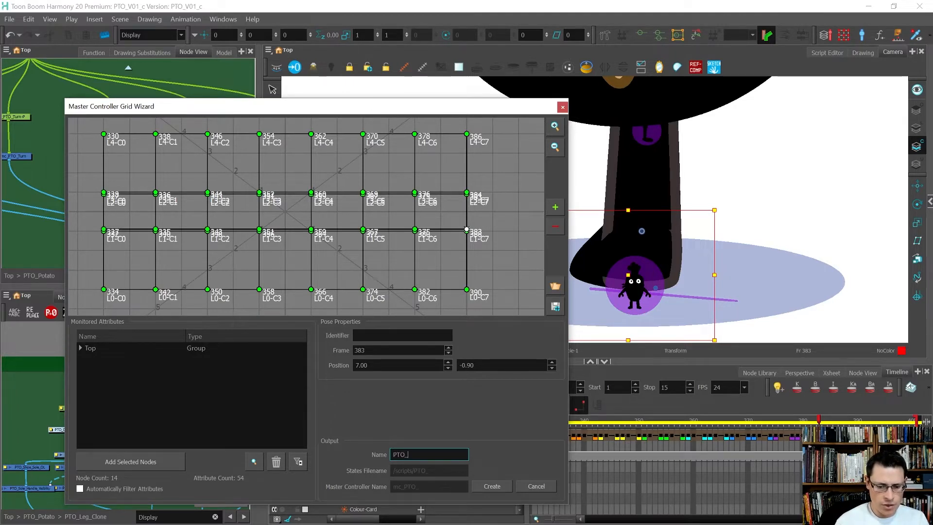
type("_Sho")
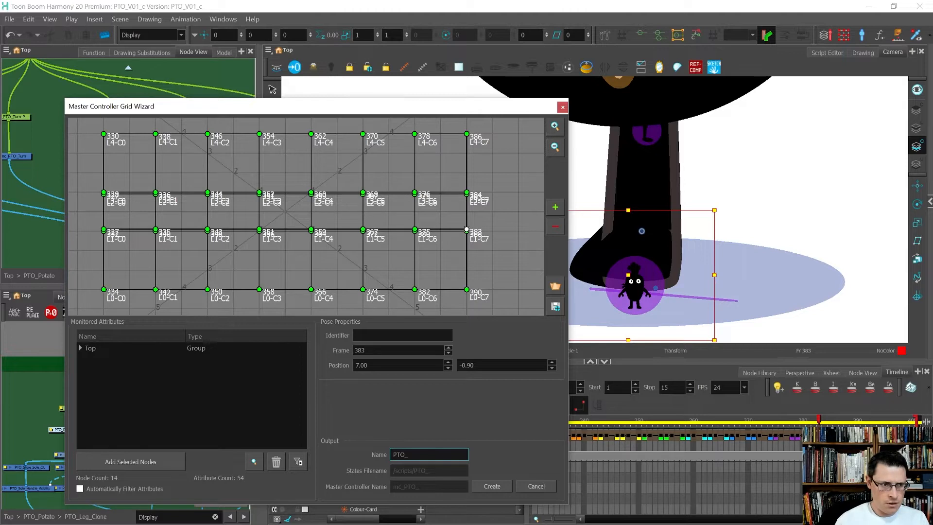
type("e_")
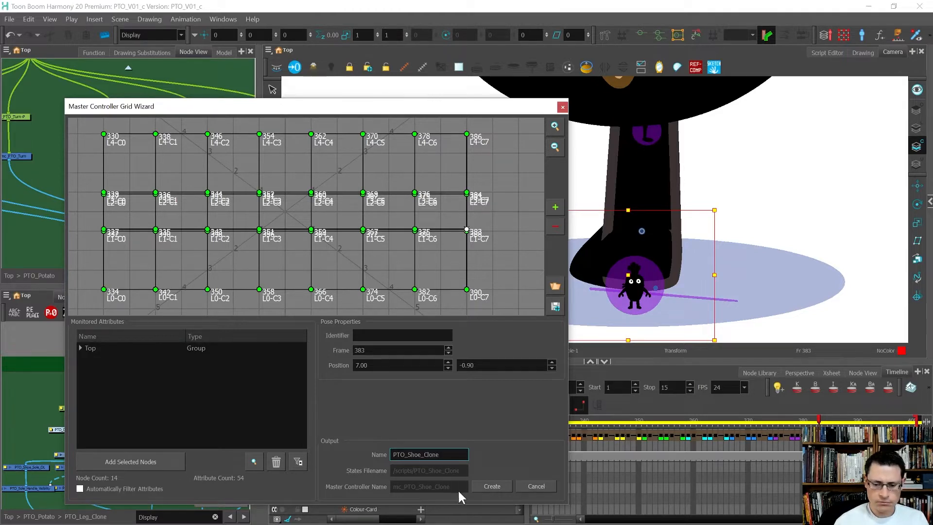
type("Clone")
Step: Create the master controller and attach it to the MASTER_CONTROLLERS composite inside PTO_Potato
left_click(483, 485)
left_click(533, 258)
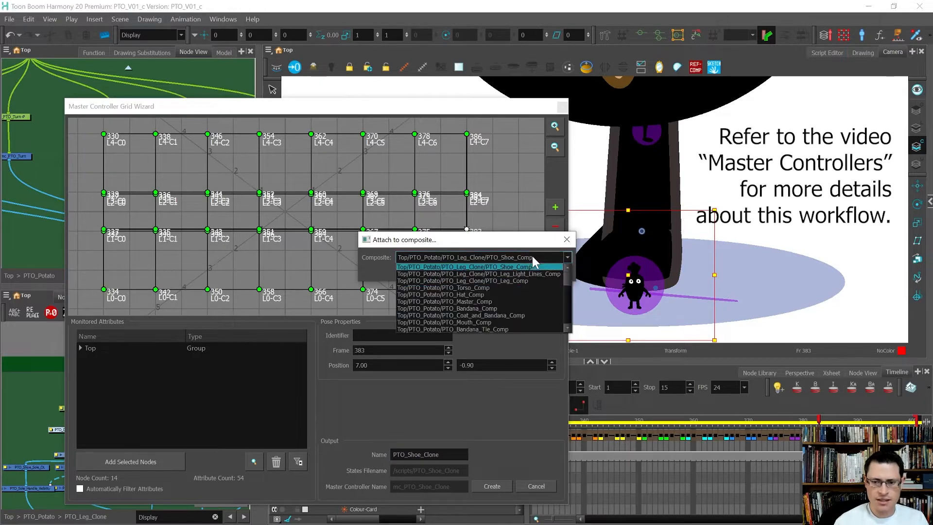
scroll(503, 279, "down", 5)
left_click(517, 300)
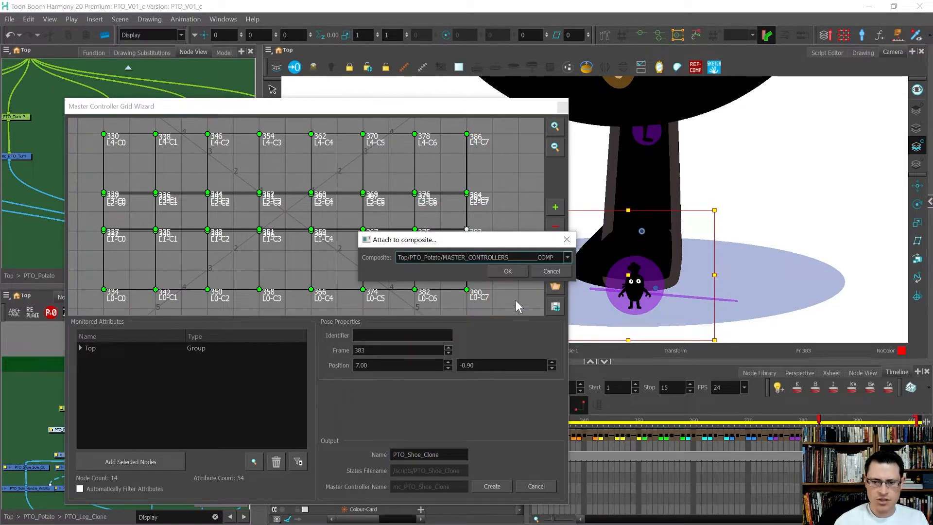
left_click(500, 274)
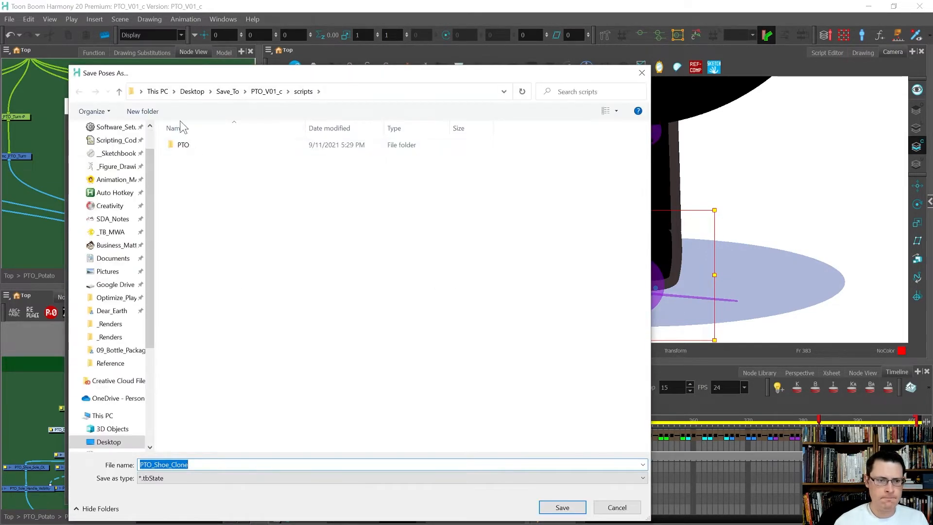
Step: Save the poses into the scripts' PTO folder, overwriting PTO_Shoe_Clone.tbState, and finish the grid wizard
double_click(184, 145)
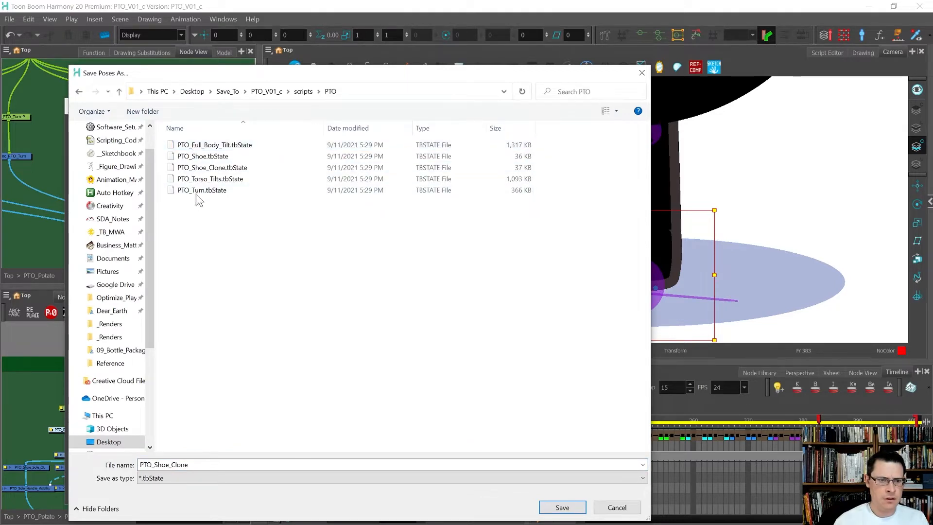
left_click(204, 168)
left_click(554, 507)
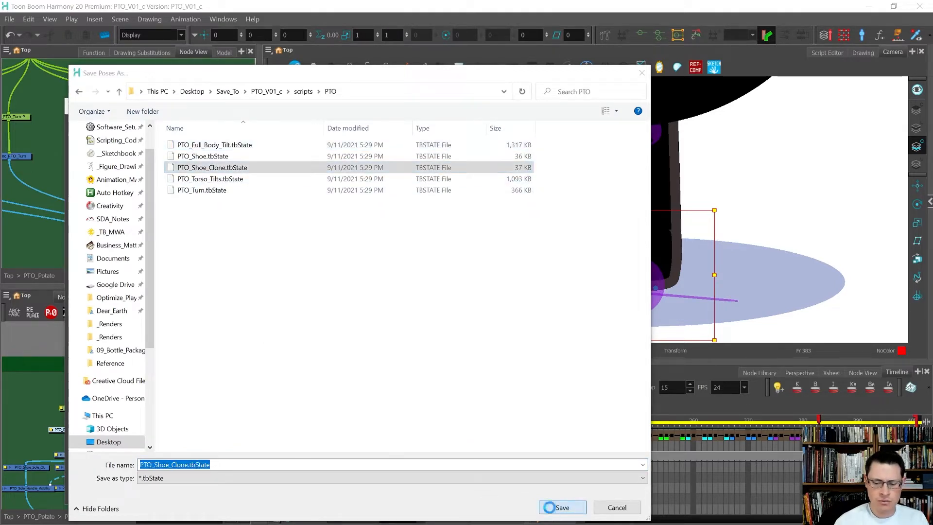
left_click(486, 270)
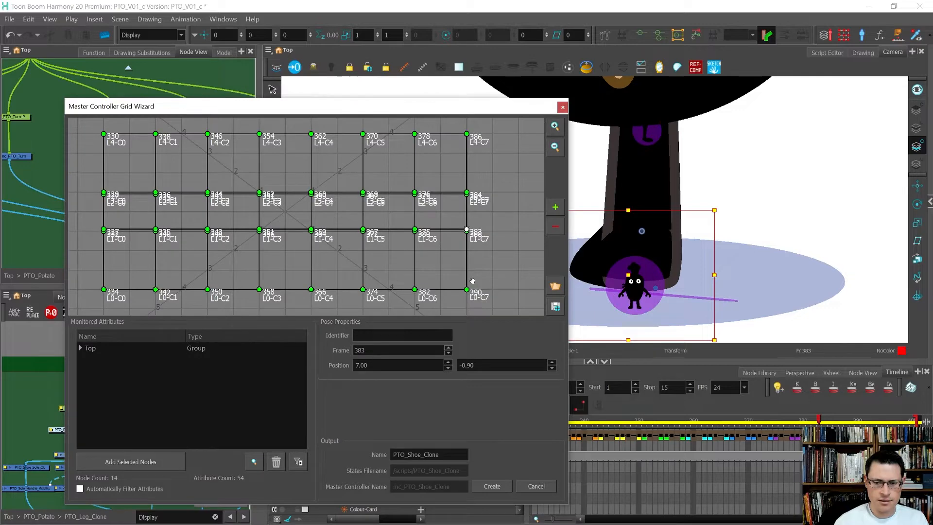
left_click(491, 486)
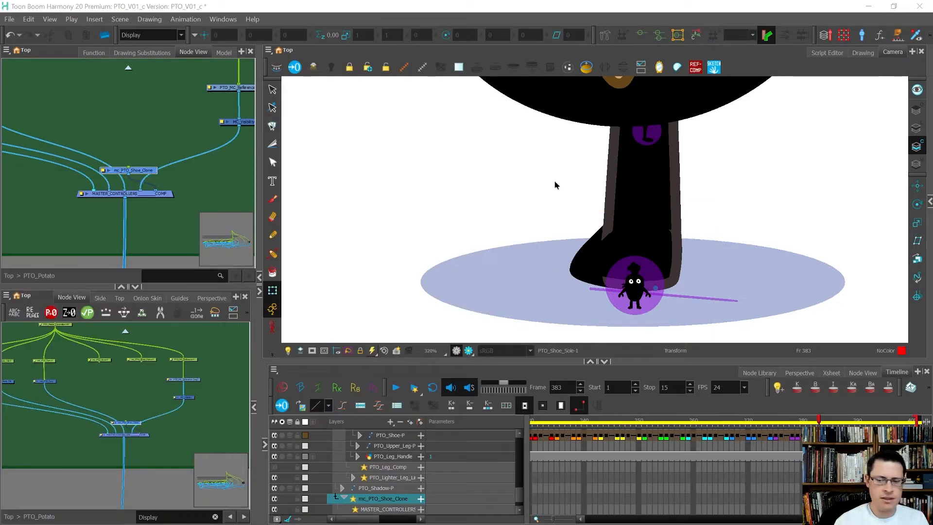
Step: Place the mc_PTO_Shoe_Clone node below the mc_PTO_Shoe_Clone-P peg and connect the peg to it
scroll(592, 206, "down", 2)
scroll(583, 219, "down", 7)
scroll(583, 218, "up", 1)
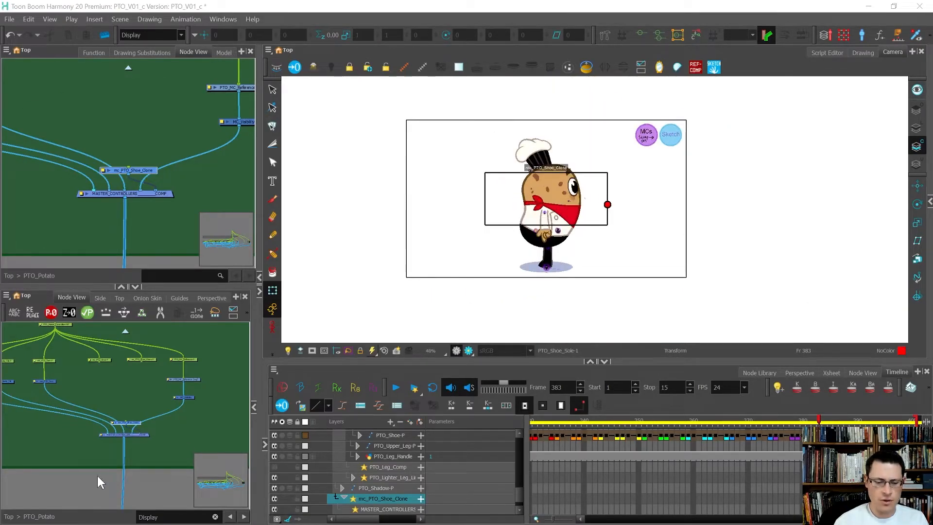
scroll(129, 426, "down", 1)
scroll(121, 413, "up", 2)
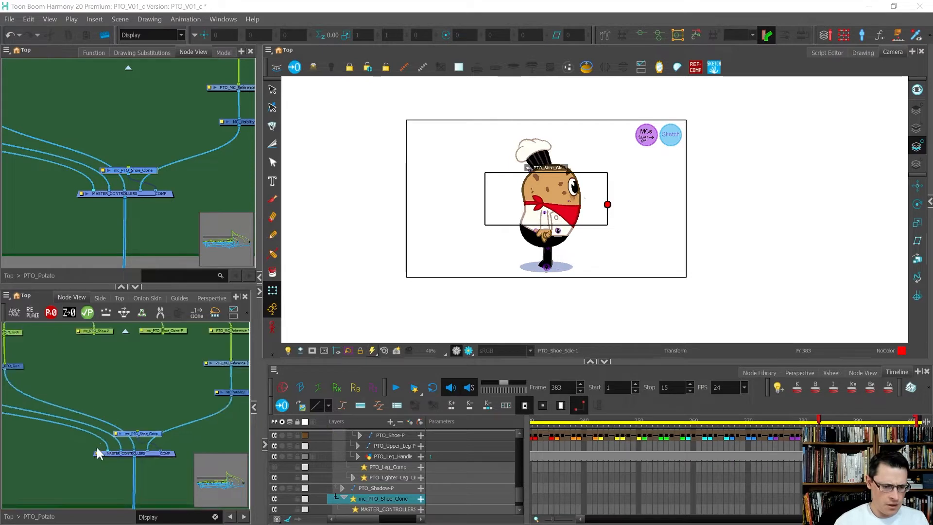
scroll(136, 435, "up", 1)
left_click_drag(135, 433, 161, 369)
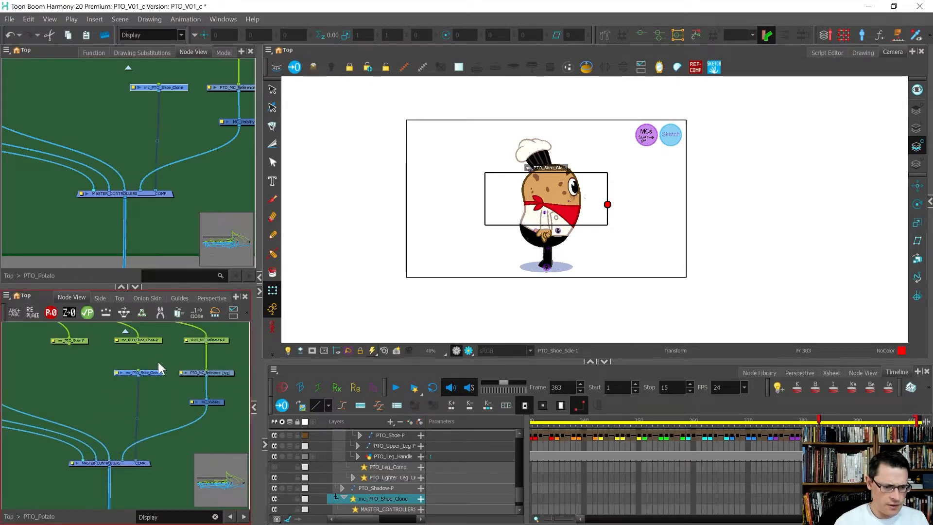
scroll(137, 343, "up", 2)
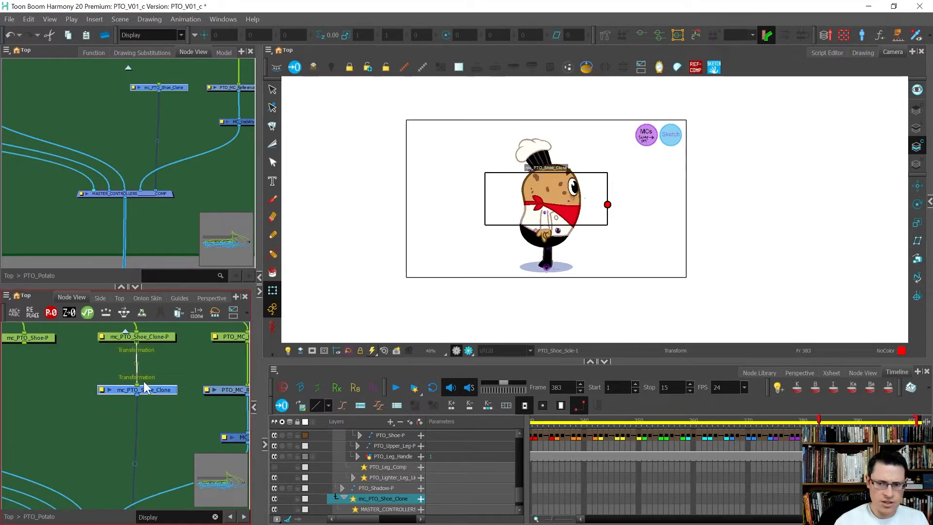
left_click_drag(145, 383, 146, 396)
left_click(151, 436)
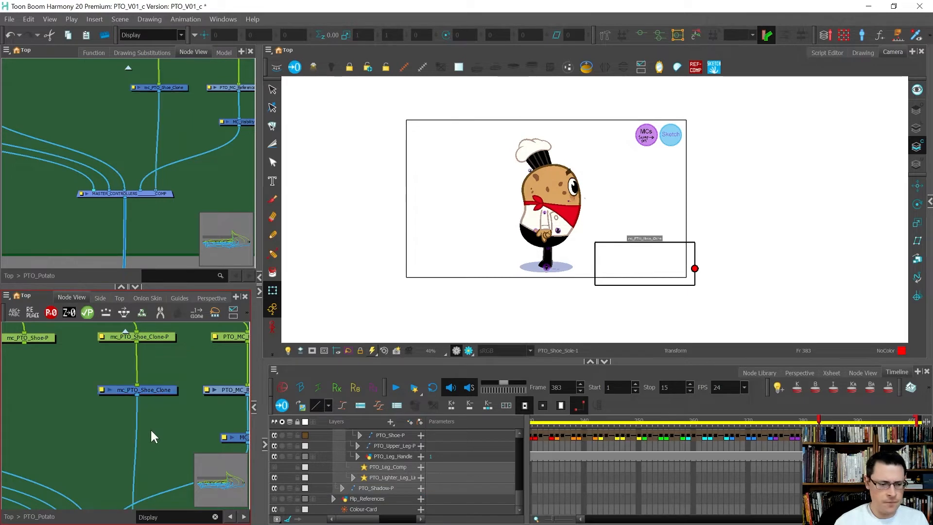
Step: Display the mc_PTO_Shoe_Clone controller and copy the front-view pose of the collapsed PTO_Scene-P layer to frame 40
left_click(159, 392)
key("1")
key("1")
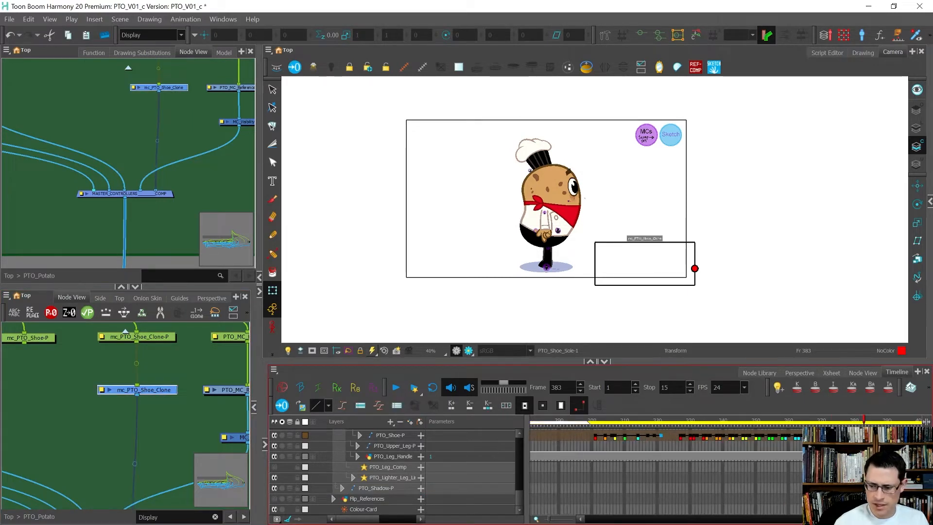
left_click_drag(828, 520, 583, 520)
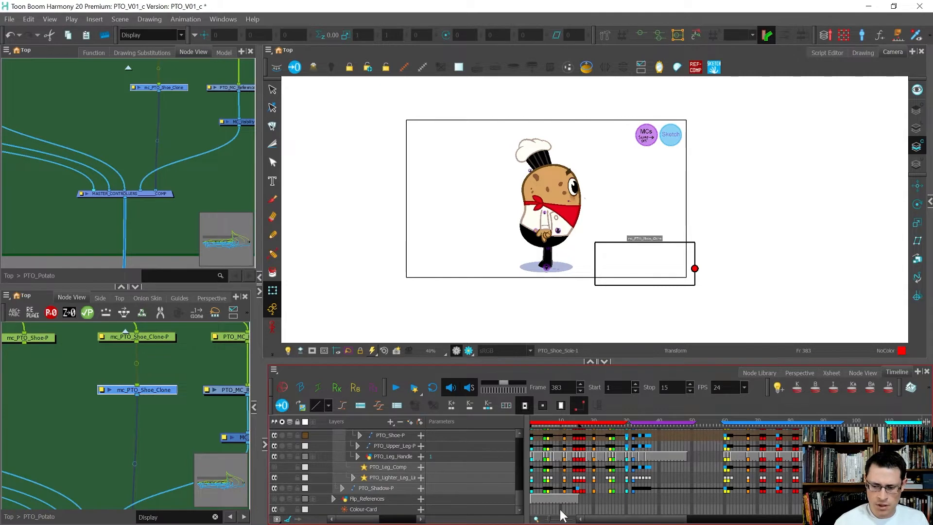
key("shift+f")
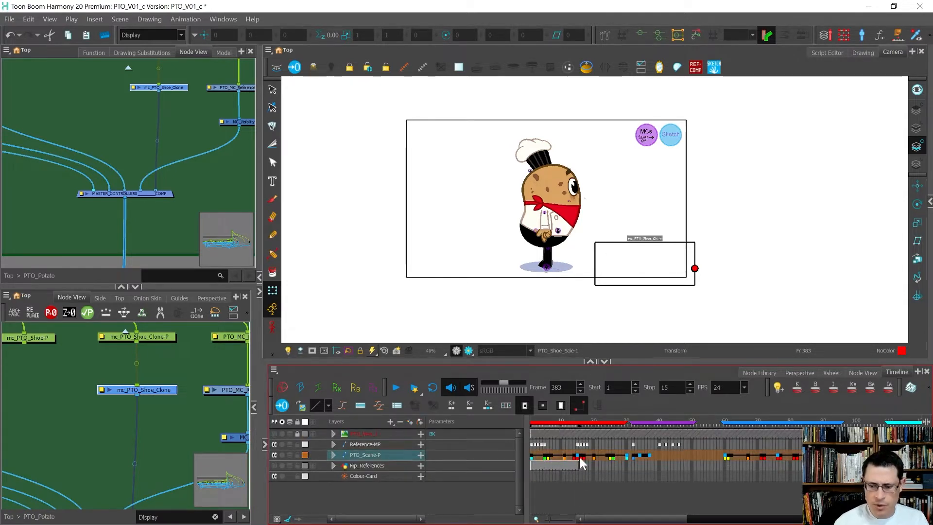
left_click(580, 458)
left_click(659, 458)
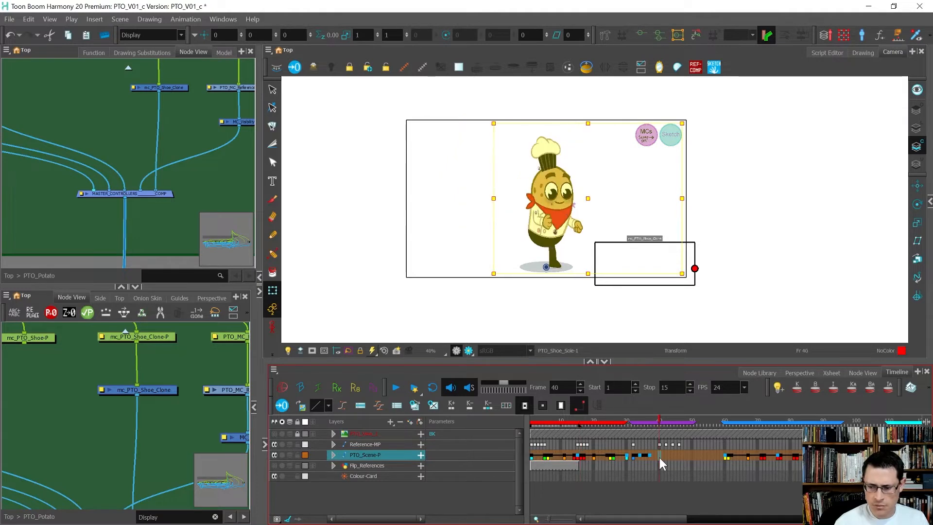
key("ctrl+v")
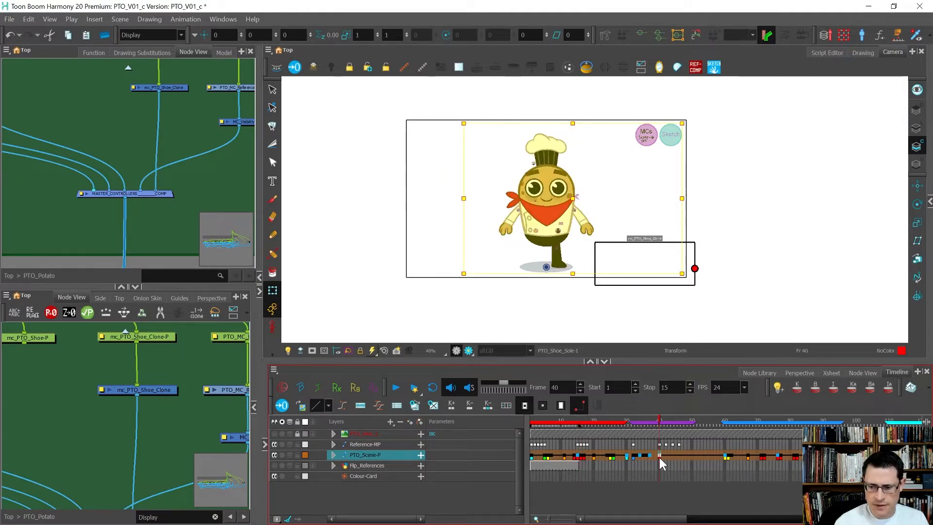
Step: Test the mc_PTO_Shoe_Clone controller at frame 40 by moving its handle across the grid and into its corners
left_click(589, 314)
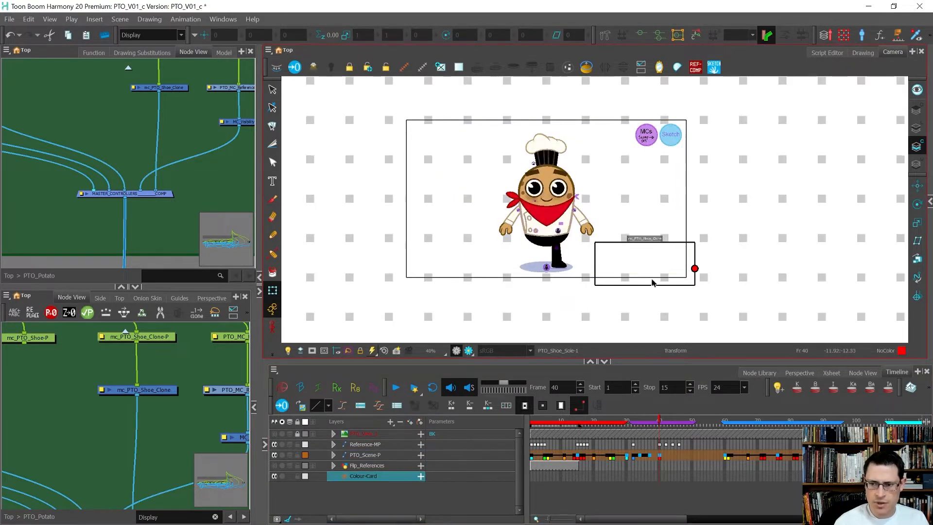
scroll(652, 282, "up", 2)
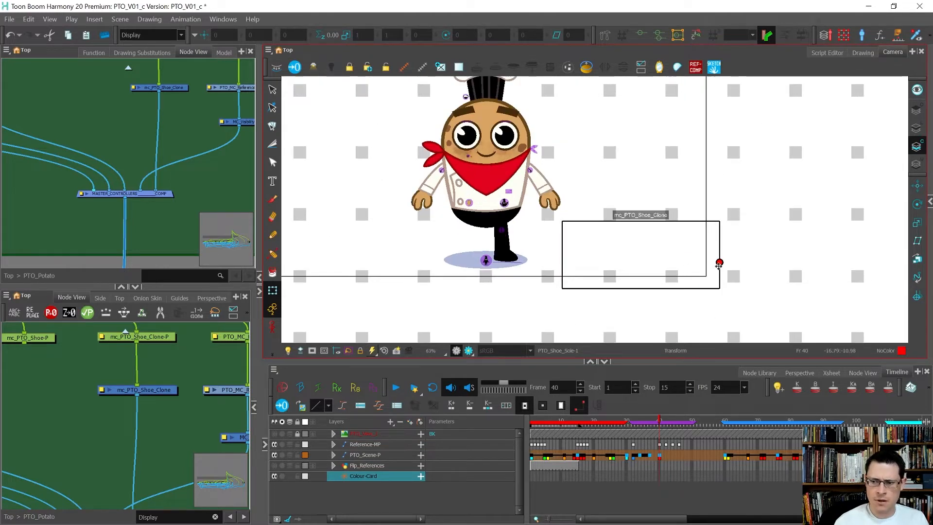
left_click_drag(719, 265, 607, 258)
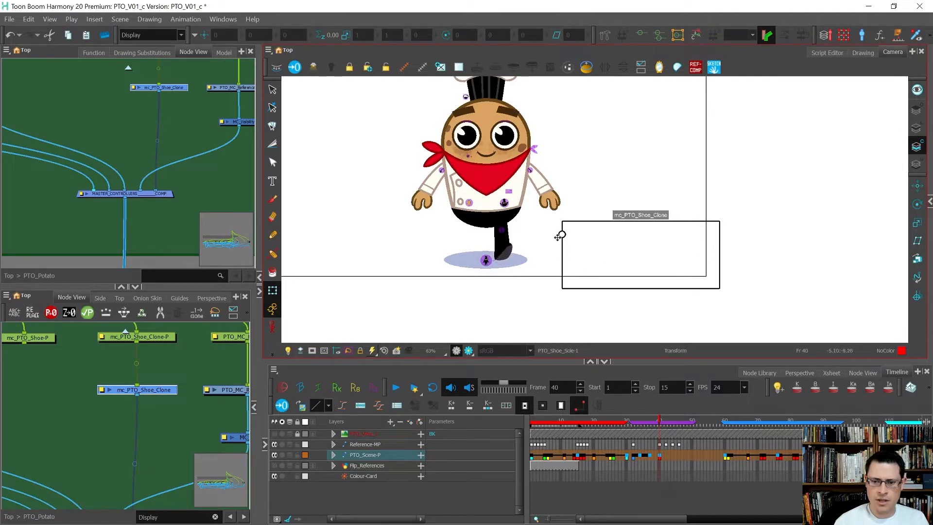
left_click_drag(562, 221, 650, 244)
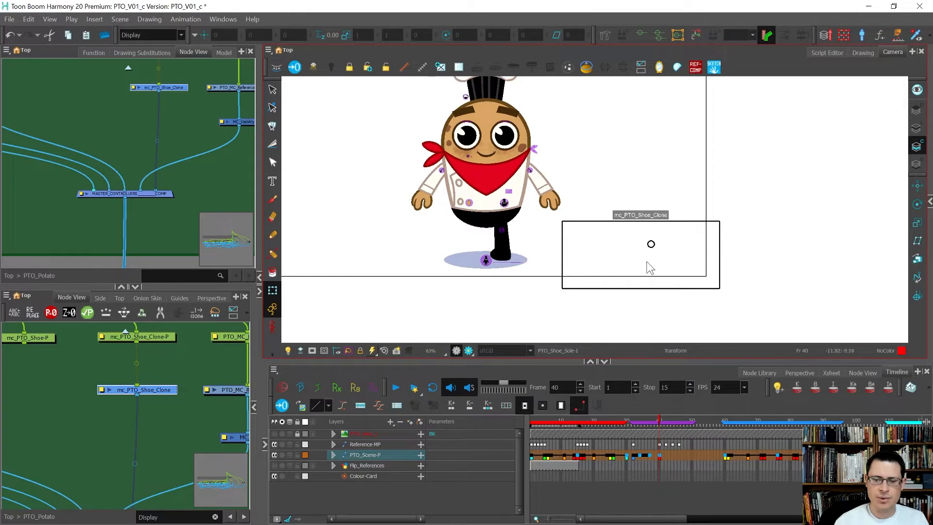
left_click_drag(578, 325, 714, 221)
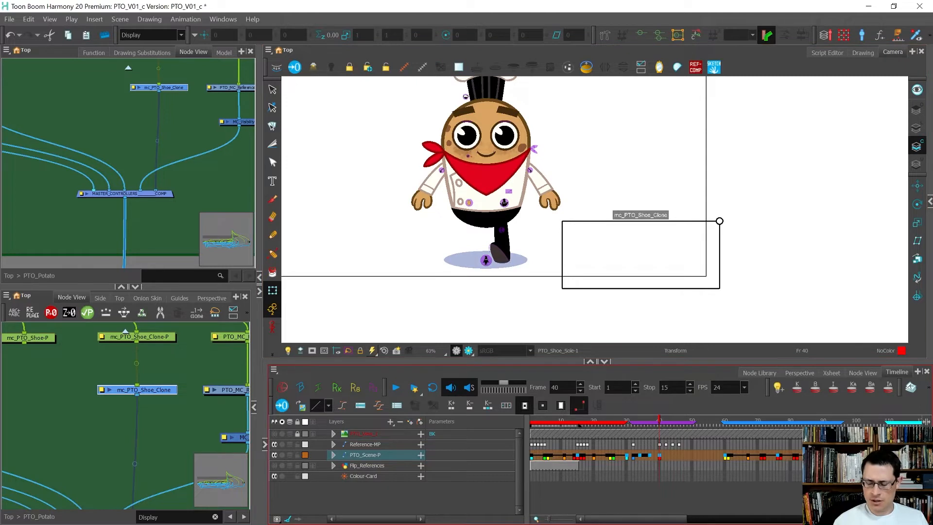
Step: Go to the pose at frame 386, expand PTO_Scene-P and locate the cloned leg's shoe sole peg
left_click_drag(625, 520, 867, 514)
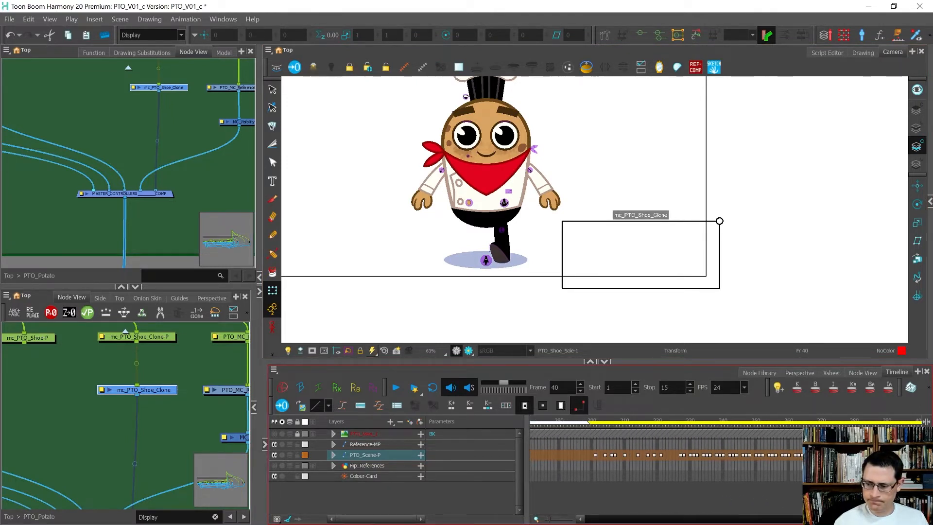
left_click(710, 455)
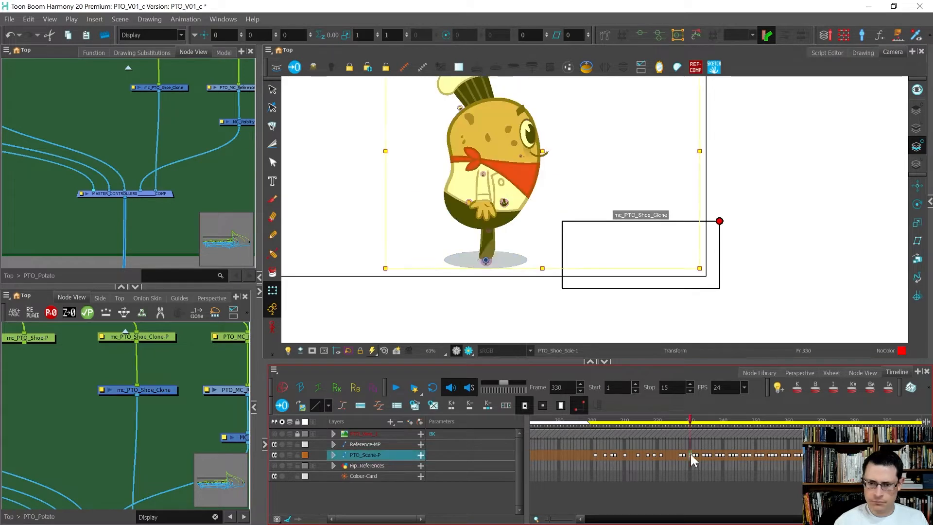
key("Return")
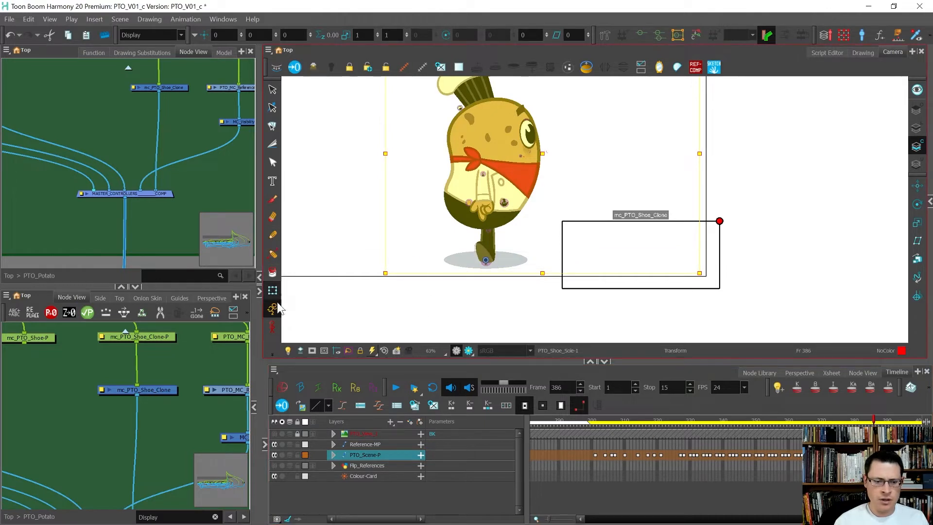
left_click(334, 455)
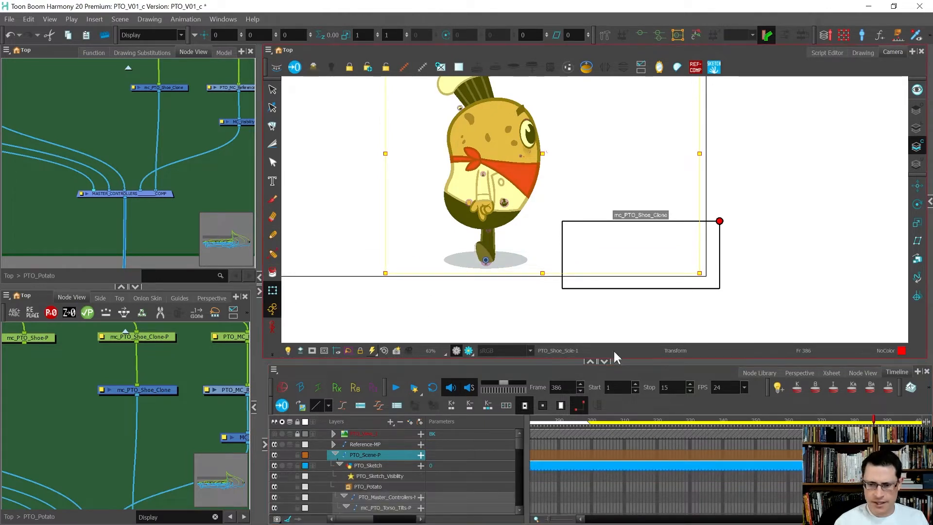
scroll(506, 306, "up", 2)
left_click(476, 250)
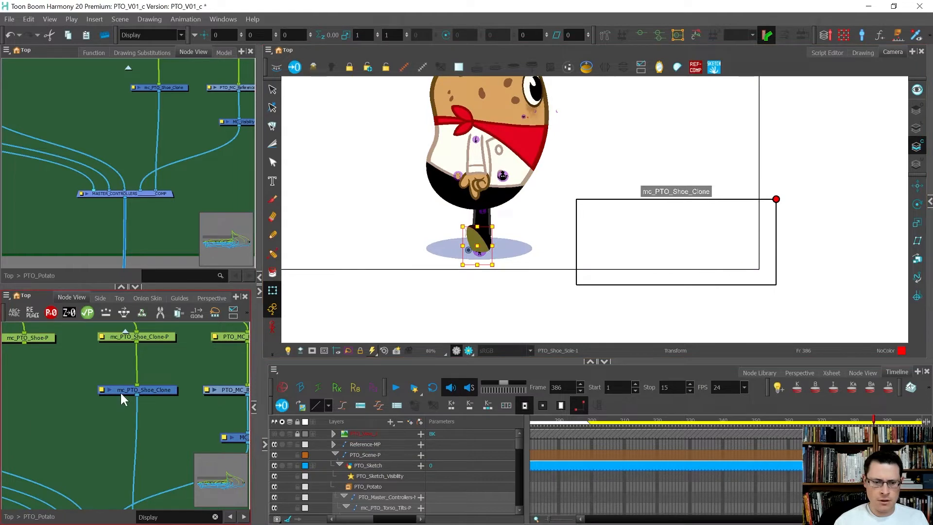
double_click(122, 391)
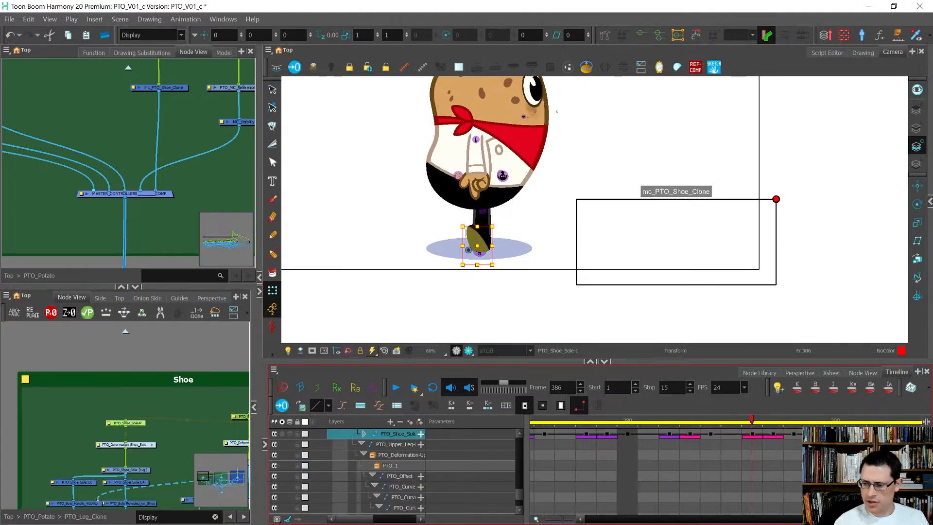
left_click(752, 434)
scroll(471, 238, "up", 5)
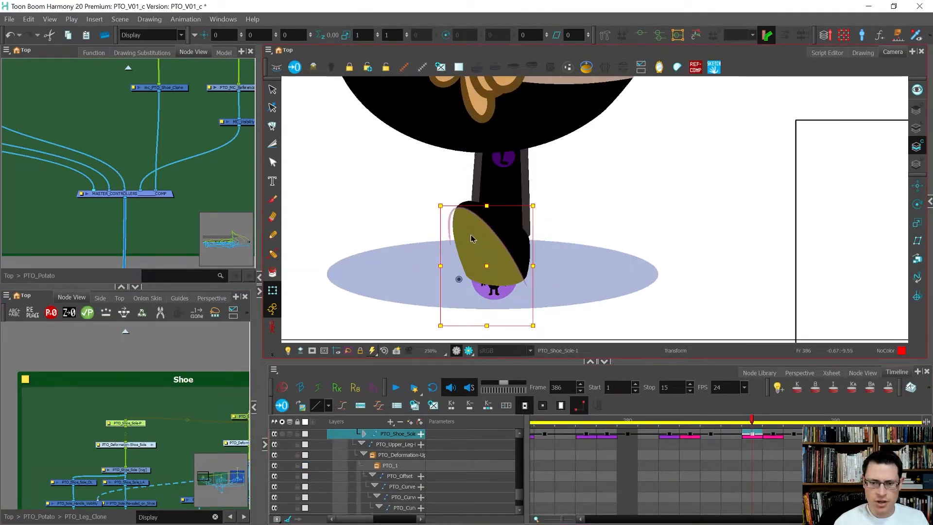
Step: Show the deformation controls of the cloned leg's shoe sole and shoe drawings
key("shift+F11")
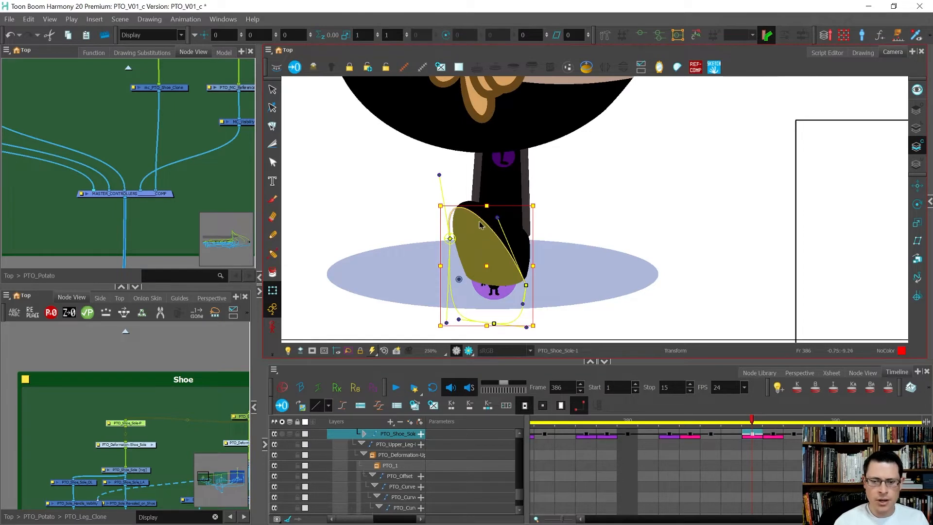
left_click(480, 225)
left_click(460, 209)
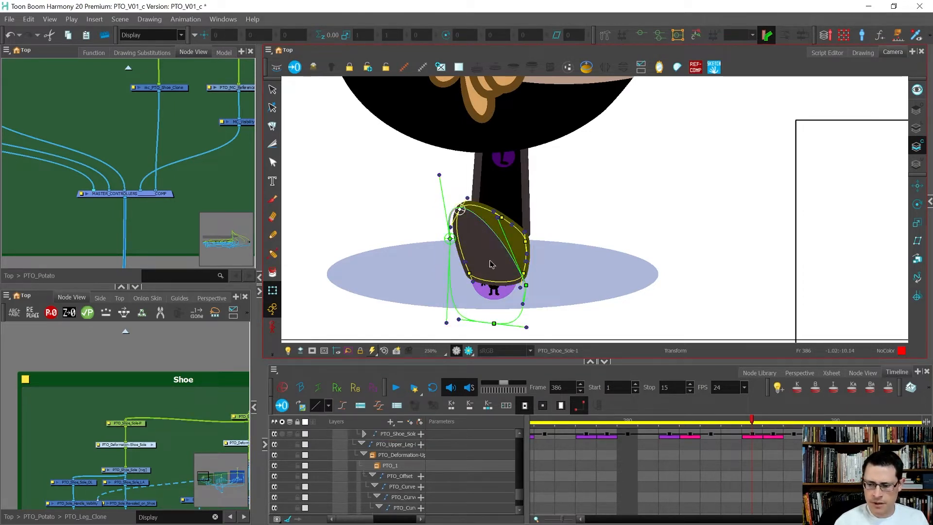
Step: At frame 378, reshape the shoe's deformation curve by lifting the toe and adjusting the upper and lower edges
left_click(606, 434)
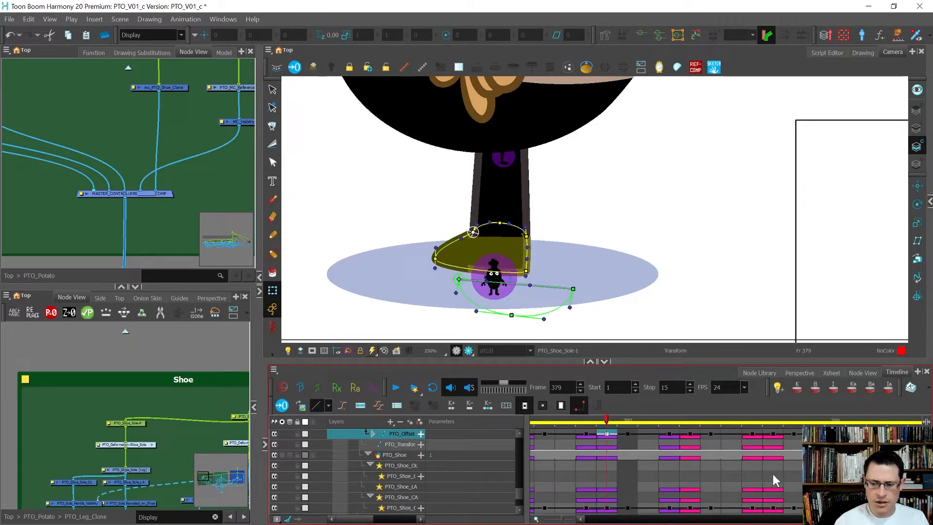
key("comma")
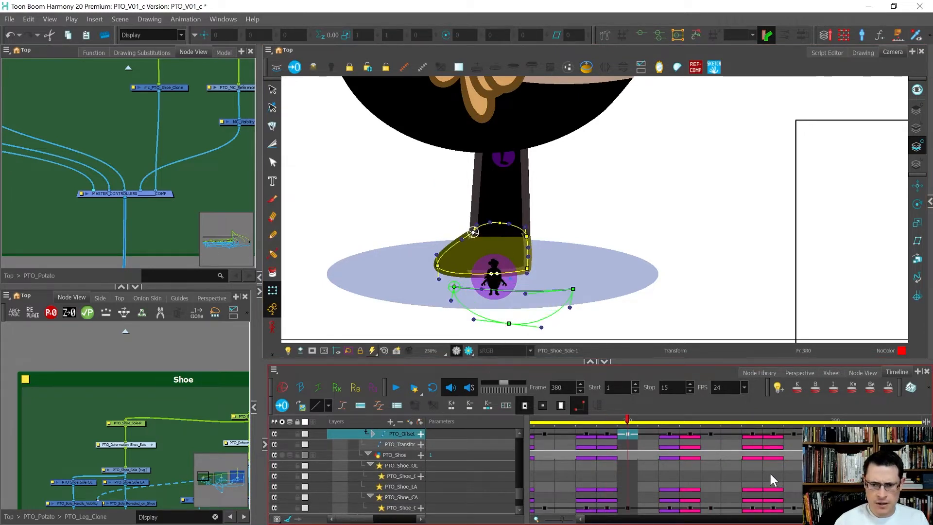
key("period")
key("comma")
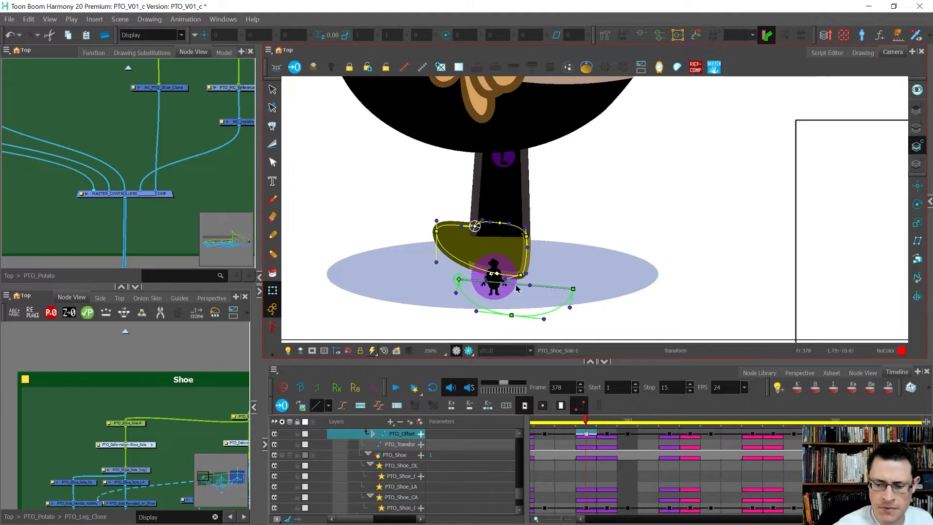
left_click_drag(474, 226, 482, 281)
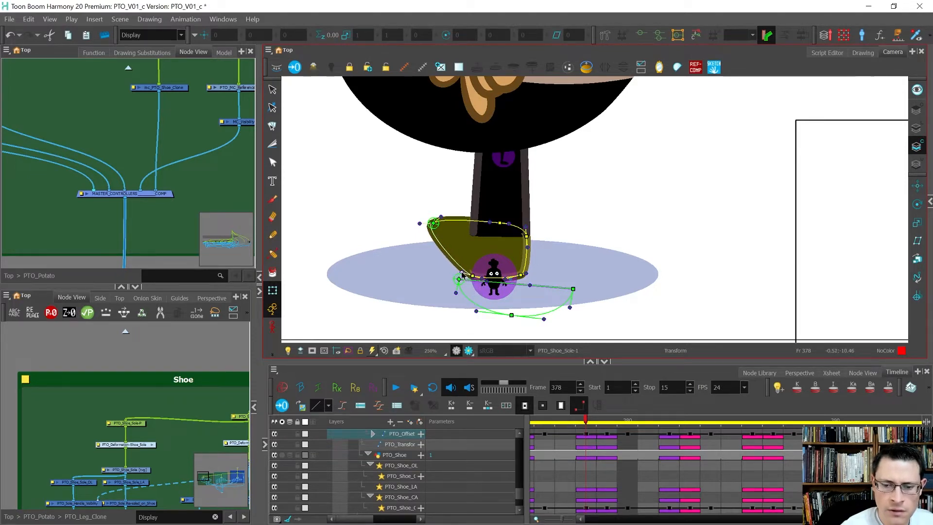
left_click_drag(434, 223, 424, 238)
left_click_drag(500, 222, 486, 217)
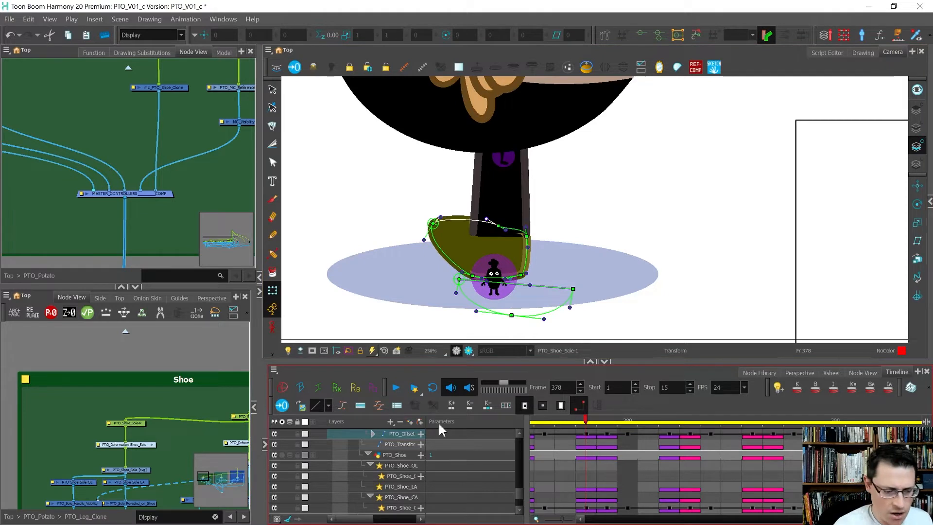
Step: Select the PTO_Shoe-P peg and compare its shoe poses at frames 378, 386 and 379
left_click(206, 402)
left_click_drag(209, 409, 162, 401)
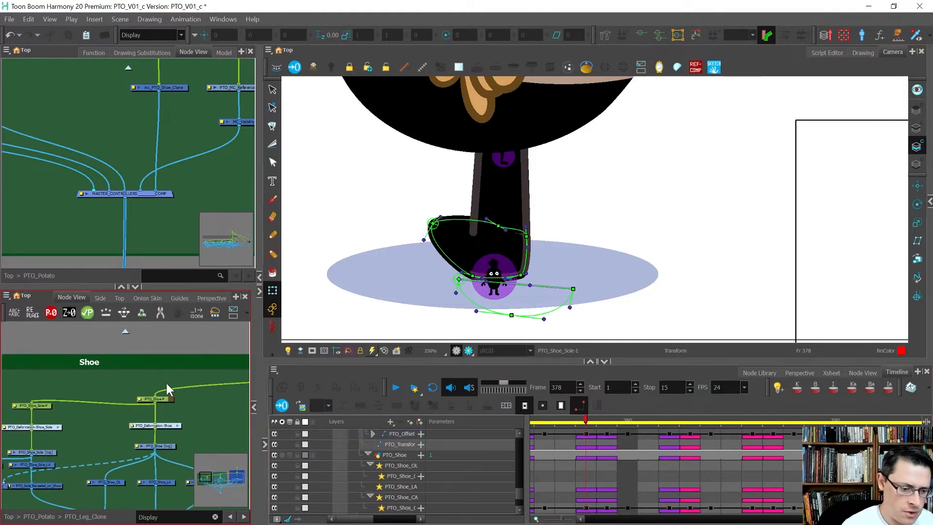
left_click(151, 400)
left_click(588, 435)
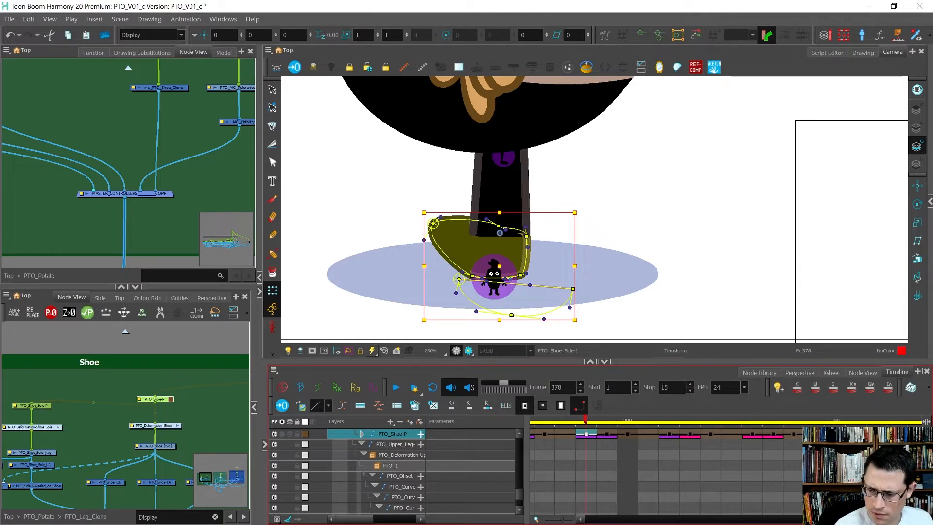
left_click_drag(585, 471, 617, 471)
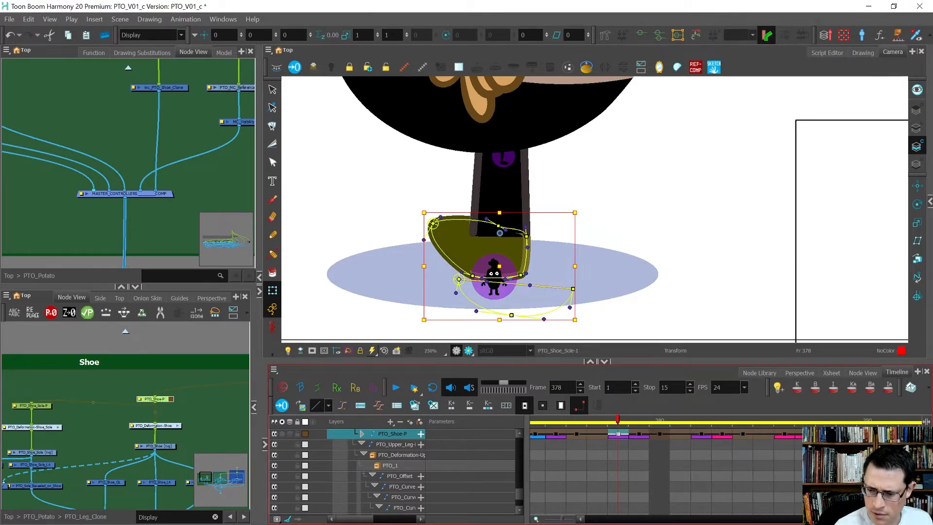
left_click(783, 434)
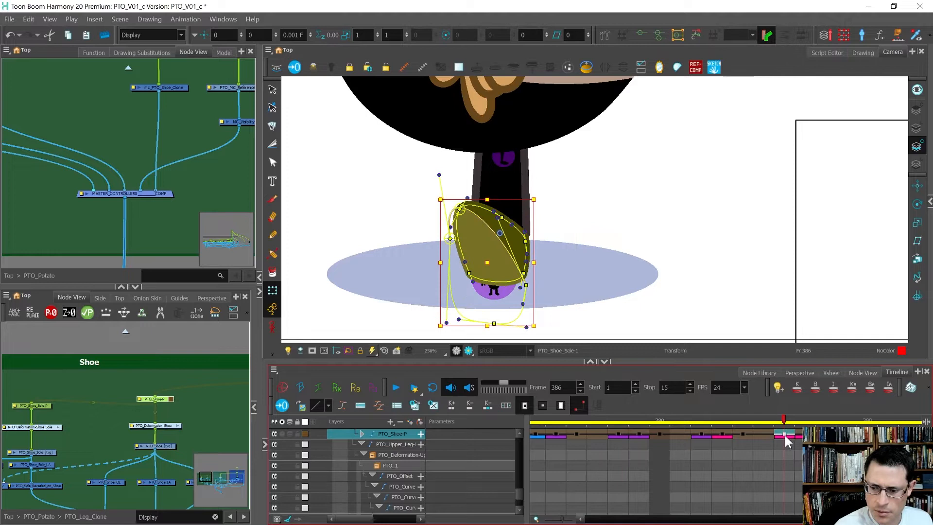
left_click(635, 433)
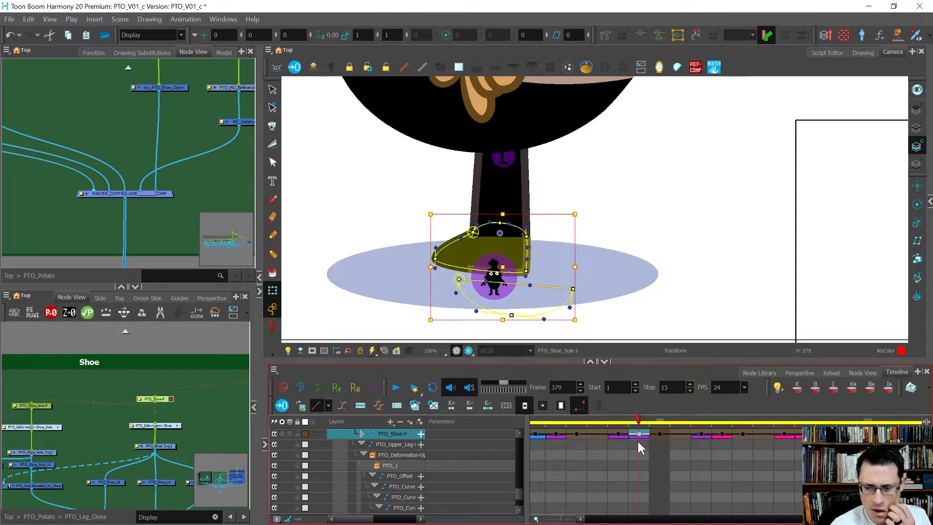
Step: At frame 378, nudge the PTO_Shoe-P peg forward to 0.001 F and refine the shoe curve's toe and top edge
left_click(622, 432)
left_click_drag(433, 223, 428, 227)
left_click(488, 256)
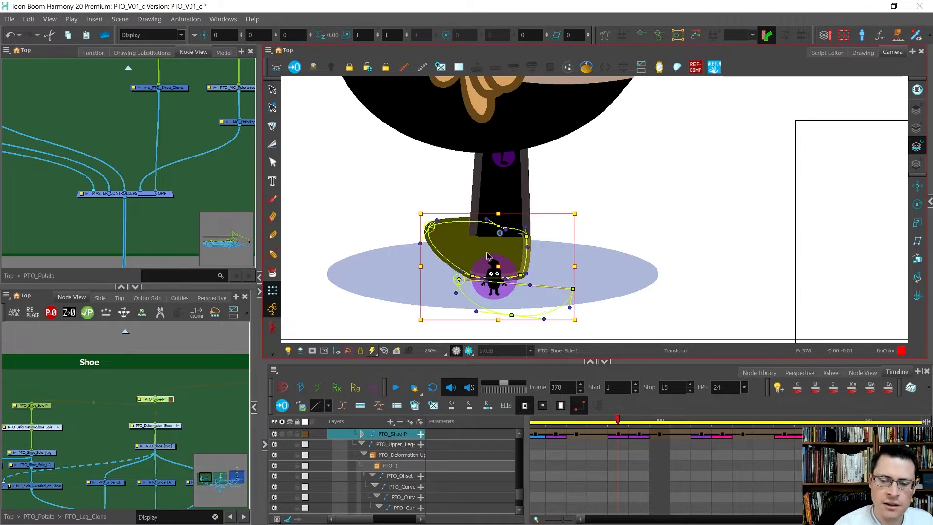
key("alt+Up")
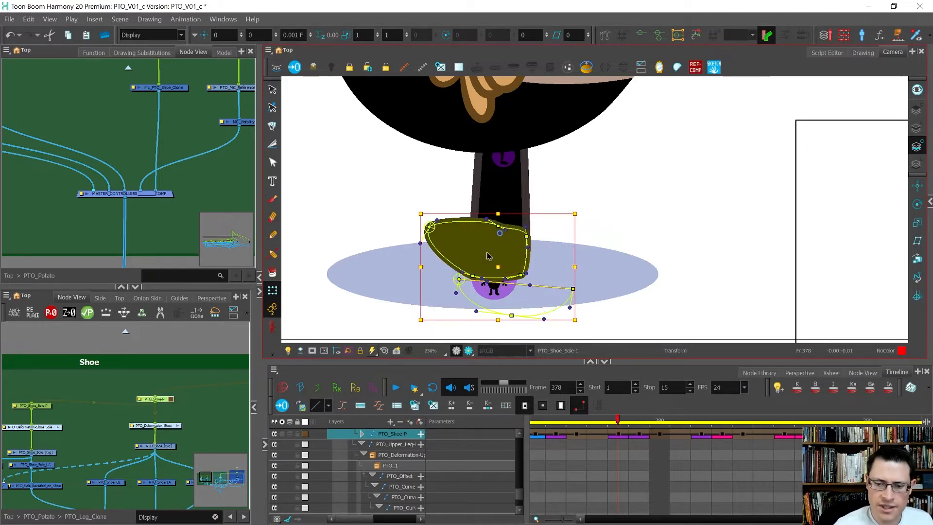
left_click_drag(506, 230, 508, 226)
Step: Reshape the sole's deformation curve at frame 378, raising its front to the shoe's toe and pulling the heel and underside inward
left_click(458, 279)
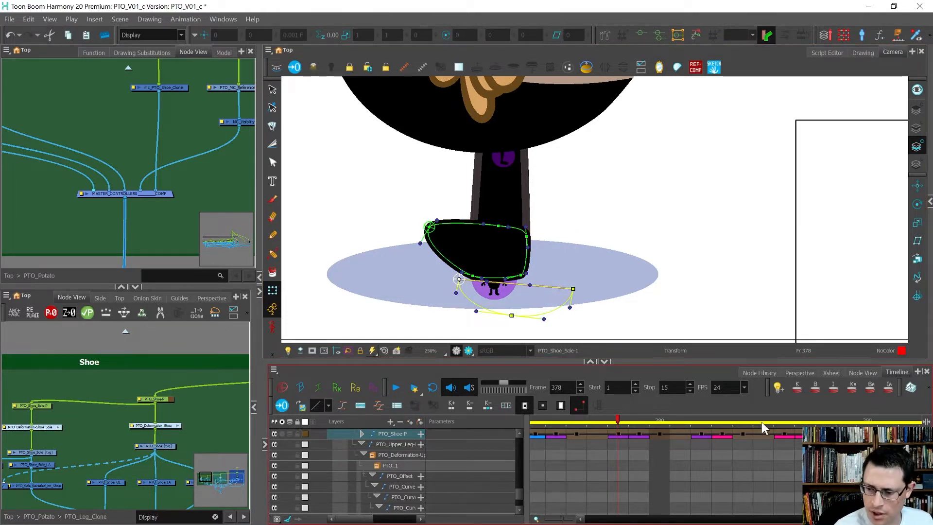
left_click(783, 422)
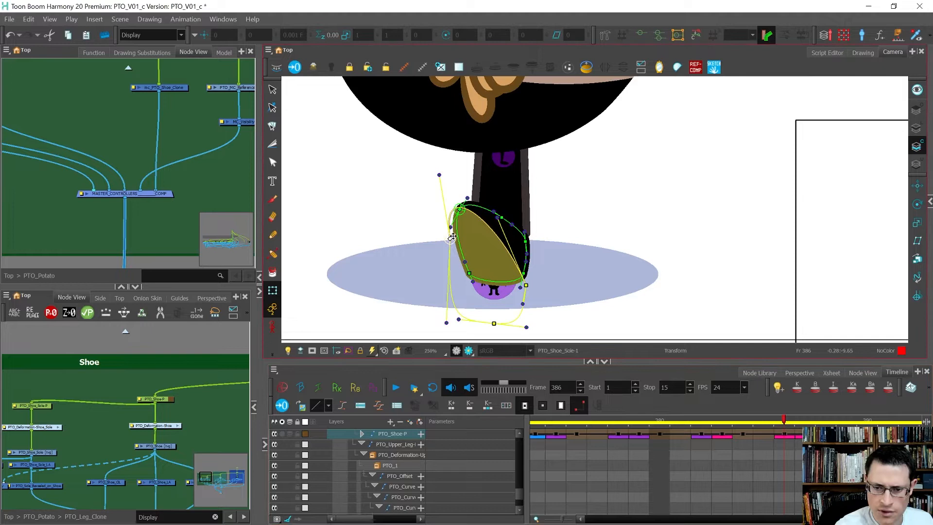
left_click(618, 420)
left_click_drag(457, 278, 407, 236)
left_click(408, 237)
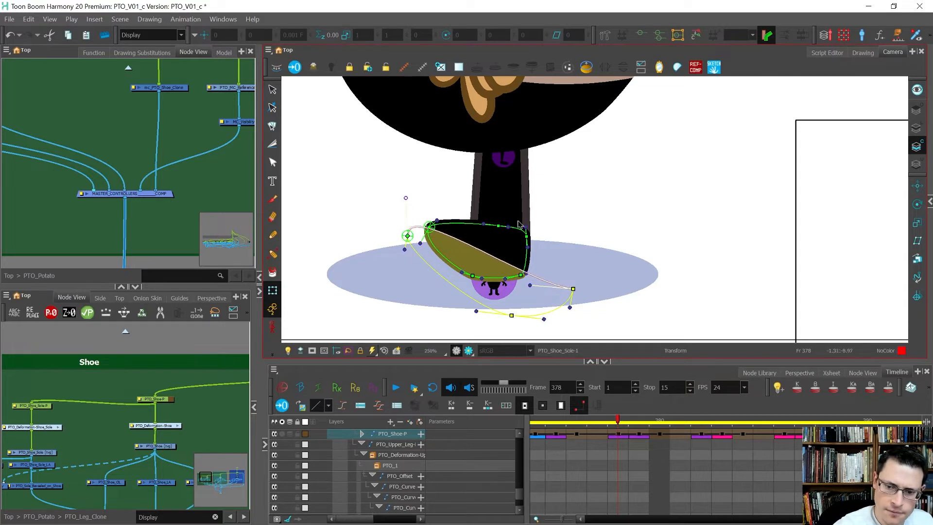
left_click_drag(574, 289, 532, 272)
left_click_drag(512, 316, 493, 313)
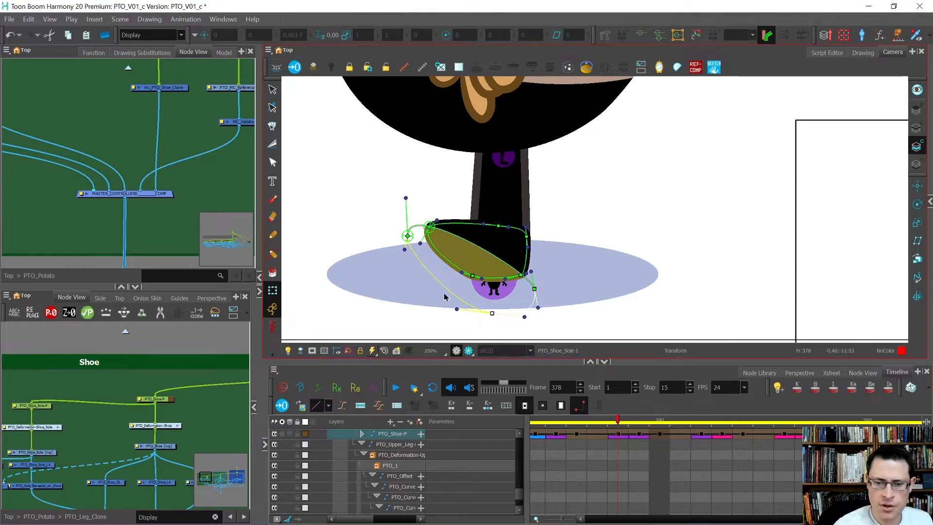
Step: Compare the adjusted shoe pose at frame 378 with the neighbouring poses from frame 370 onward
left_click(429, 227)
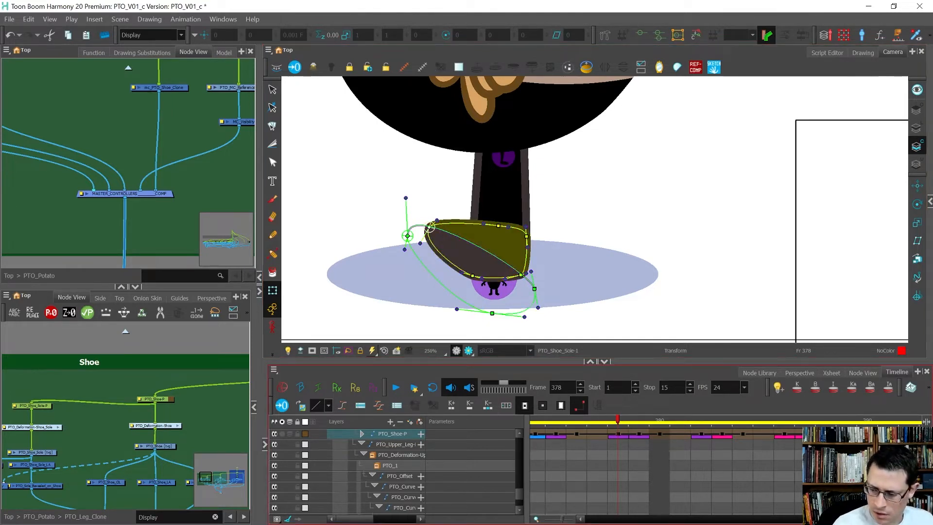
scroll(720, 459, "left", 5)
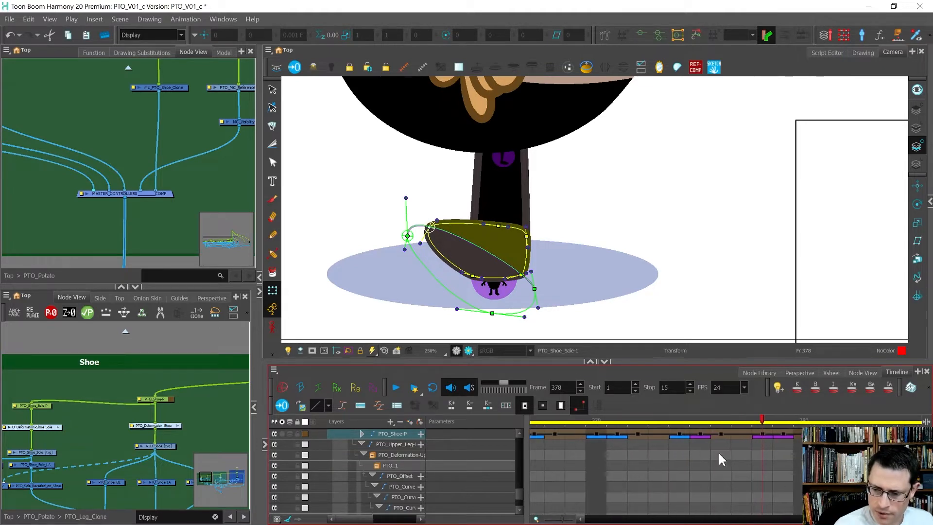
left_click(598, 423)
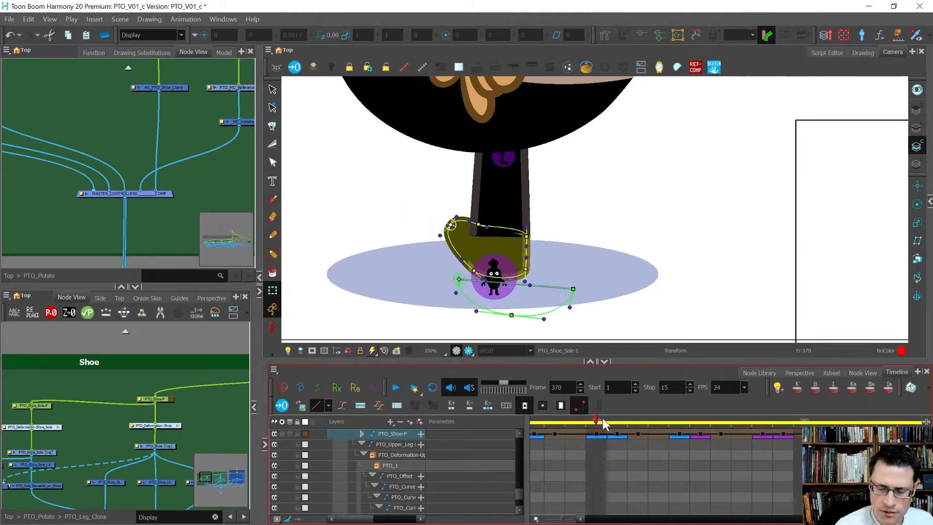
left_click(615, 423)
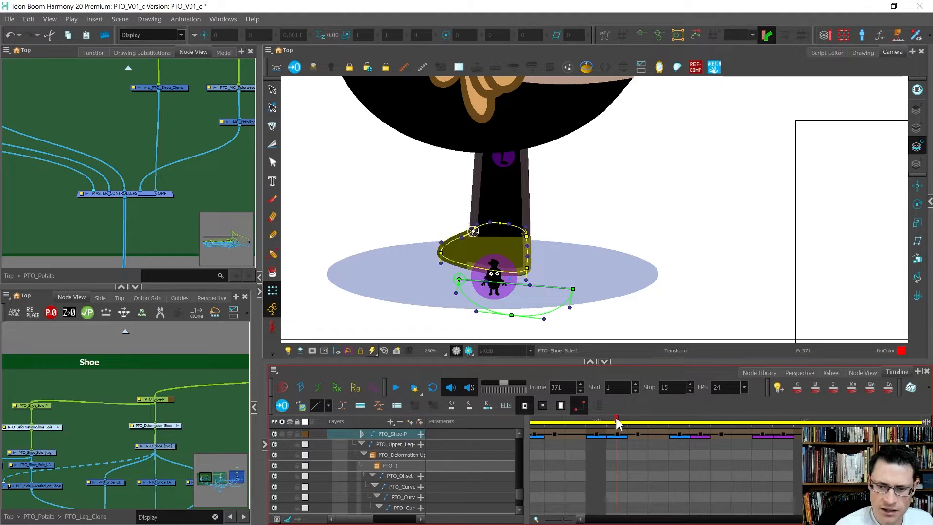
left_click(640, 423)
left_click_drag(642, 424, 763, 424)
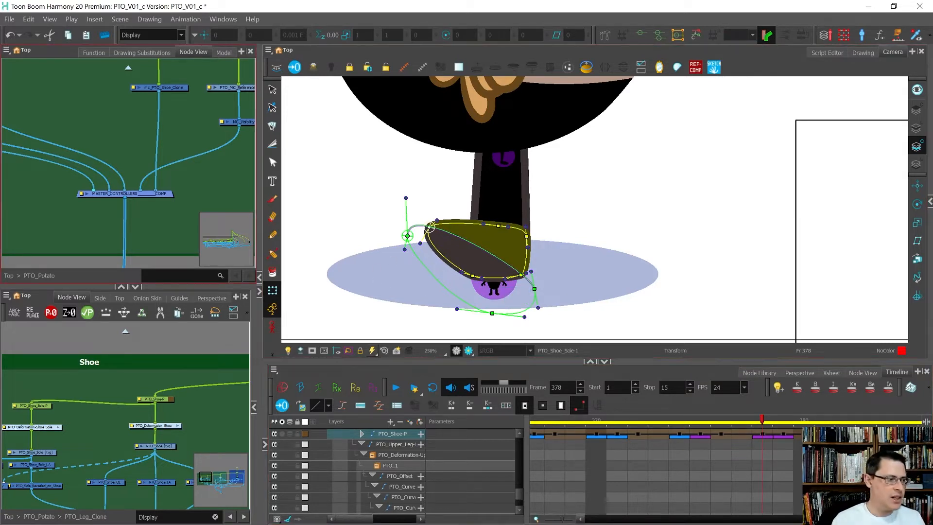
Step: Delete the old mc_PTO_Shoe_Clone controller node above the master controllers composite
left_click(182, 116)
left_click_drag(182, 116, 120, 73)
key("Delete")
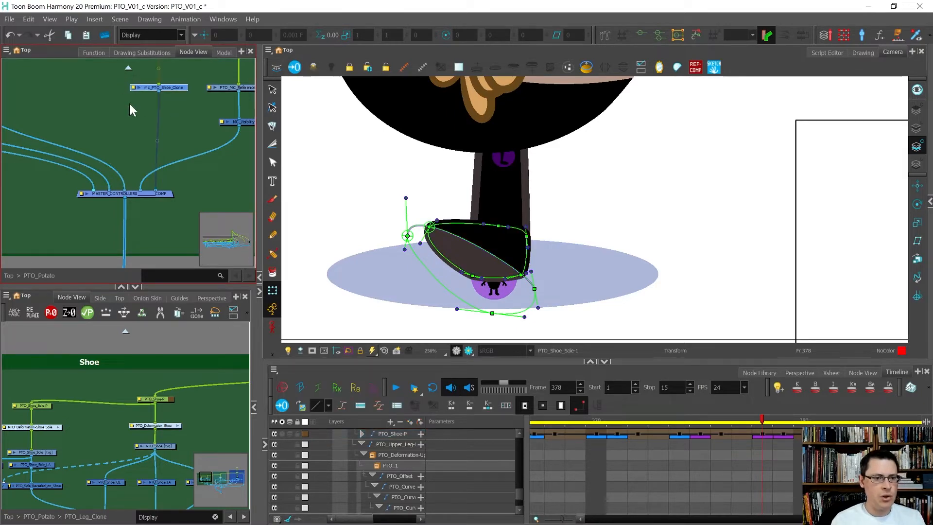
Step: Create the PTO_Shoe_Clone master controller from the existing pose grid and attach it to the Top/PTO_Potato/MASTER_CONTROLLERS composite
left_click_drag(0, 60, 403, 79)
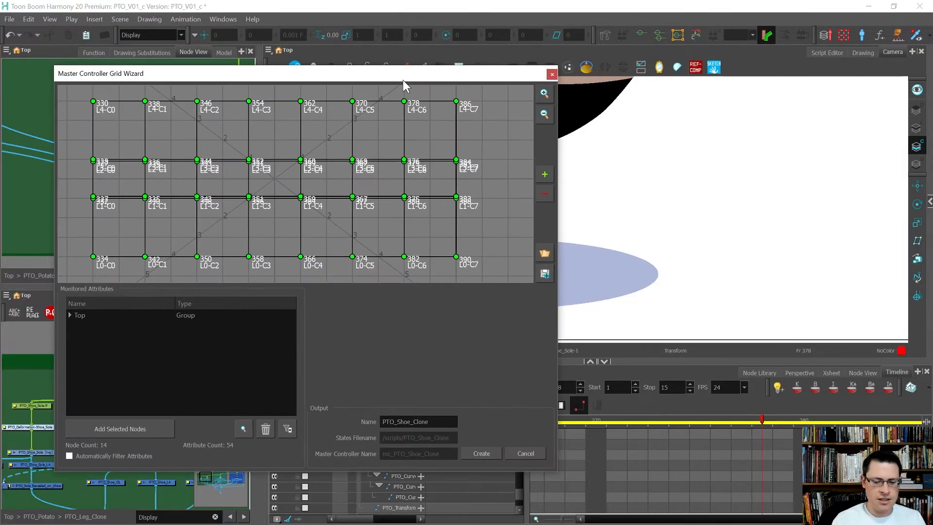
left_click(479, 455)
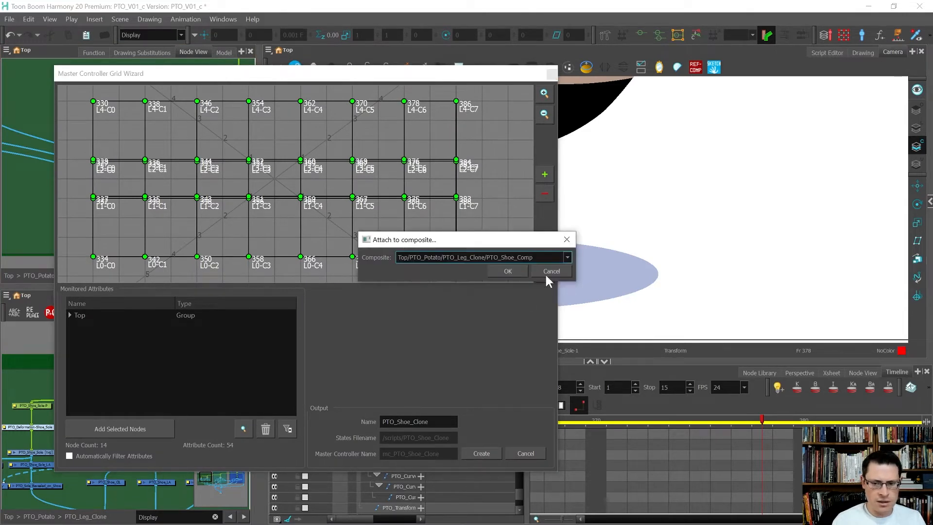
left_click(539, 255)
scroll(534, 273, "down", 5)
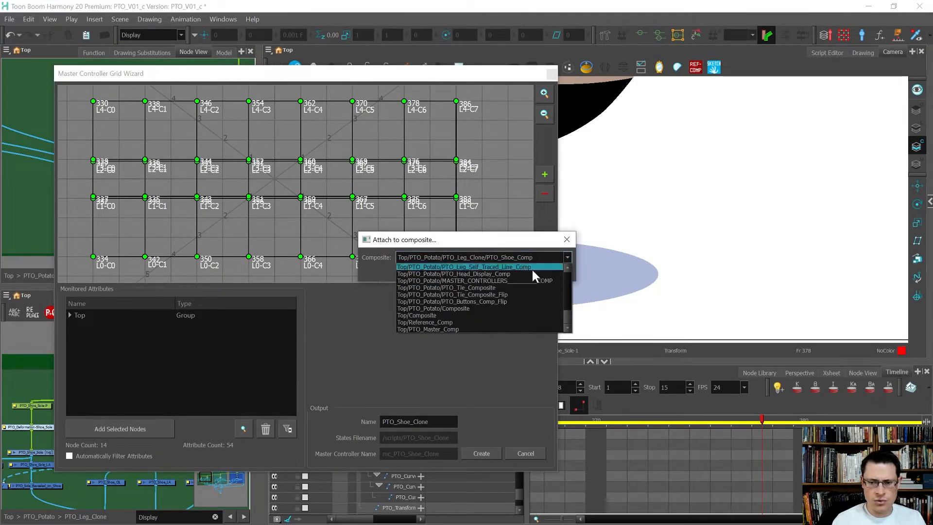
left_click(534, 281)
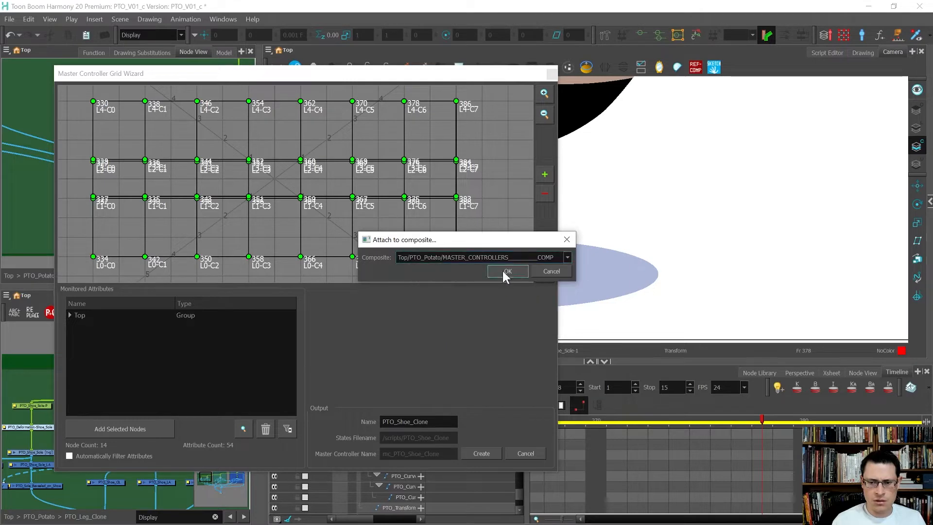
left_click(503, 273)
Step: Save the controller's poses in the scripts/PTO folder, replacing PTO_Shoe_Clone.tbState
double_click(208, 145)
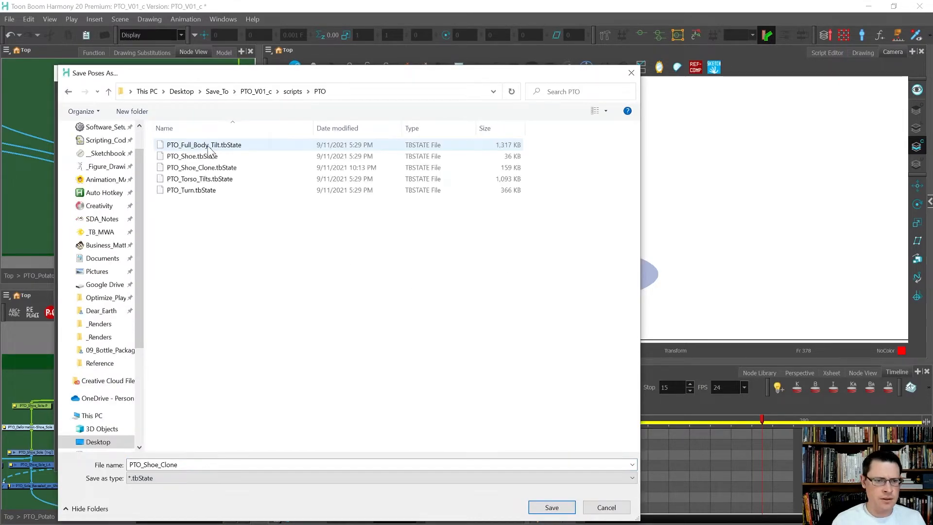
left_click(229, 167)
left_click(552, 505)
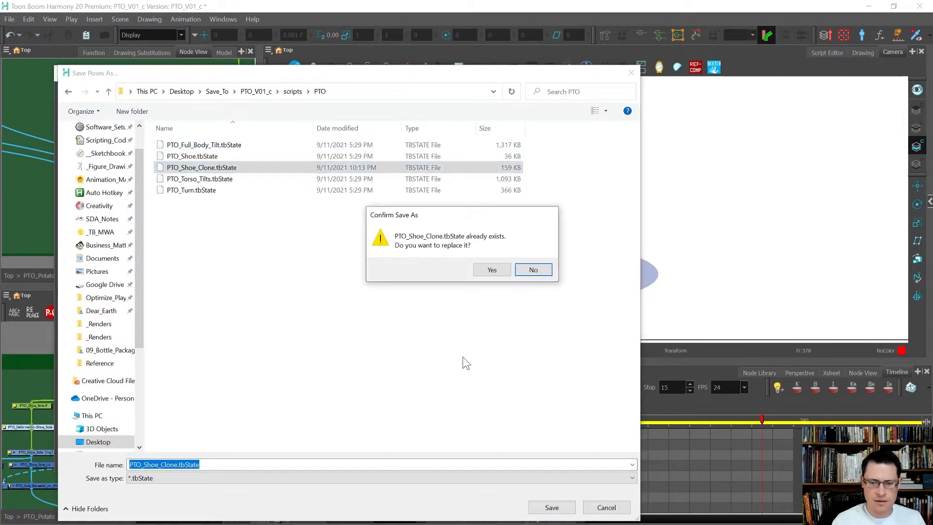
left_click(486, 270)
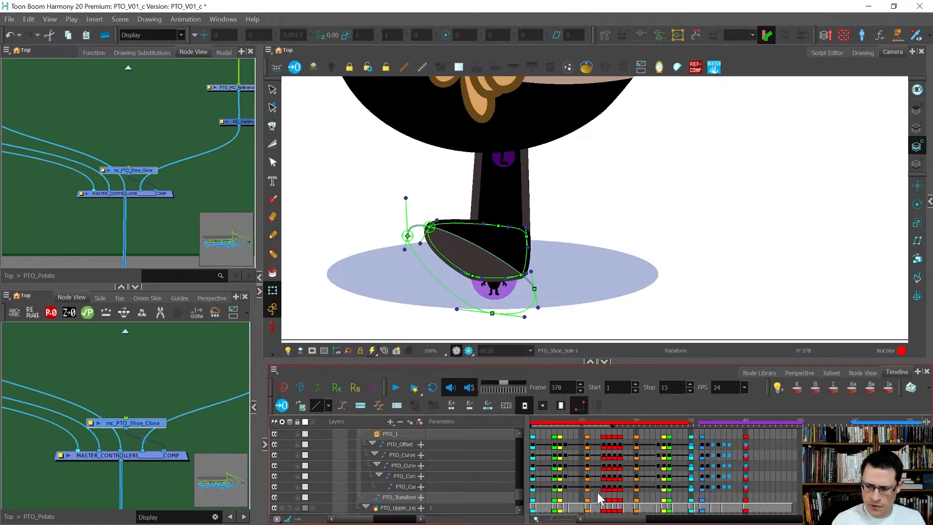
Step: Go to frame 40 on the PTO_Scene-P layer and show the whole character with the new controller's grid
left_click(703, 420)
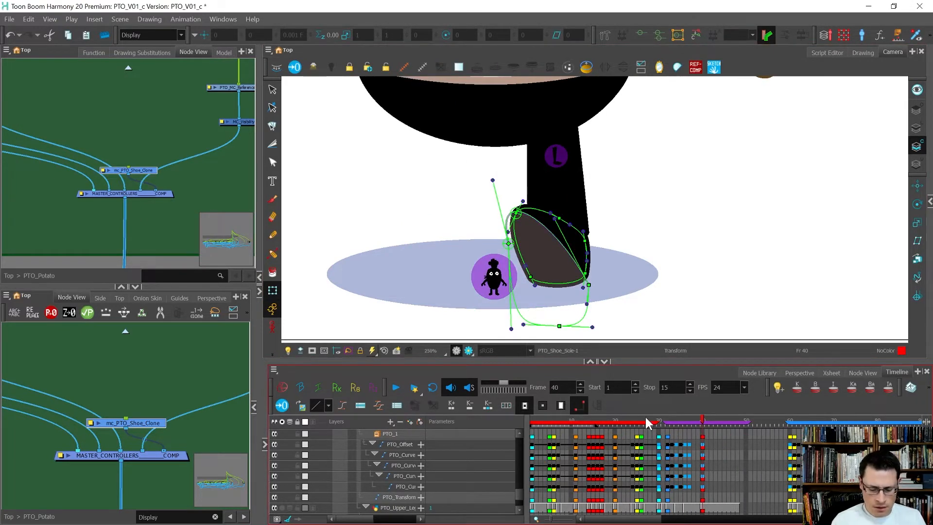
key("shift+f")
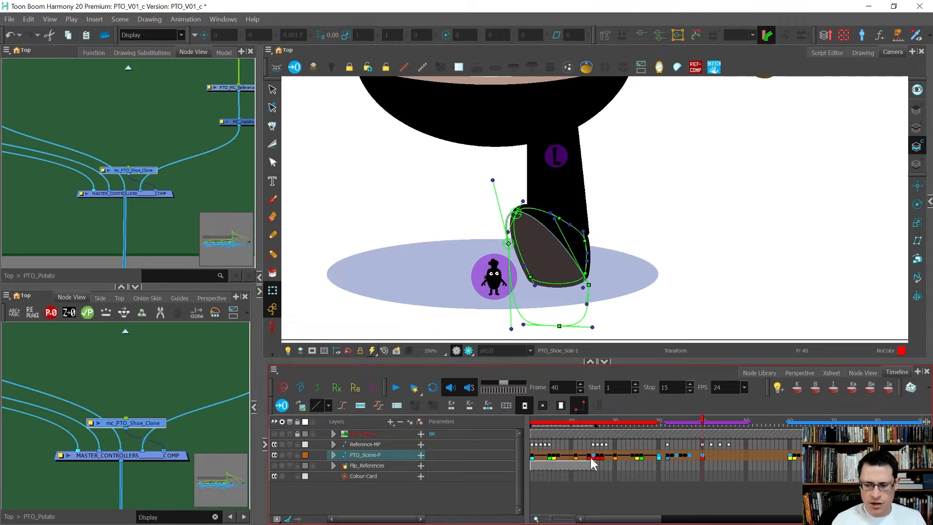
left_click(595, 457)
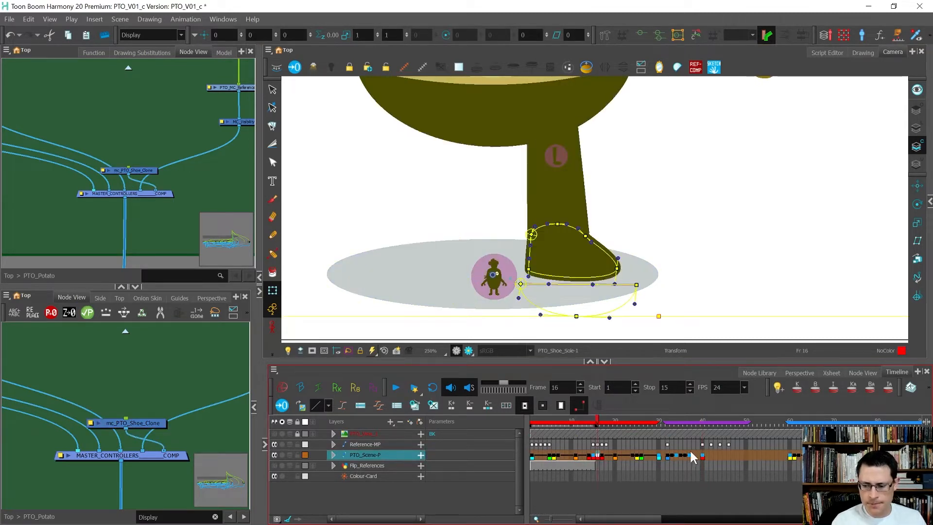
left_click(702, 456)
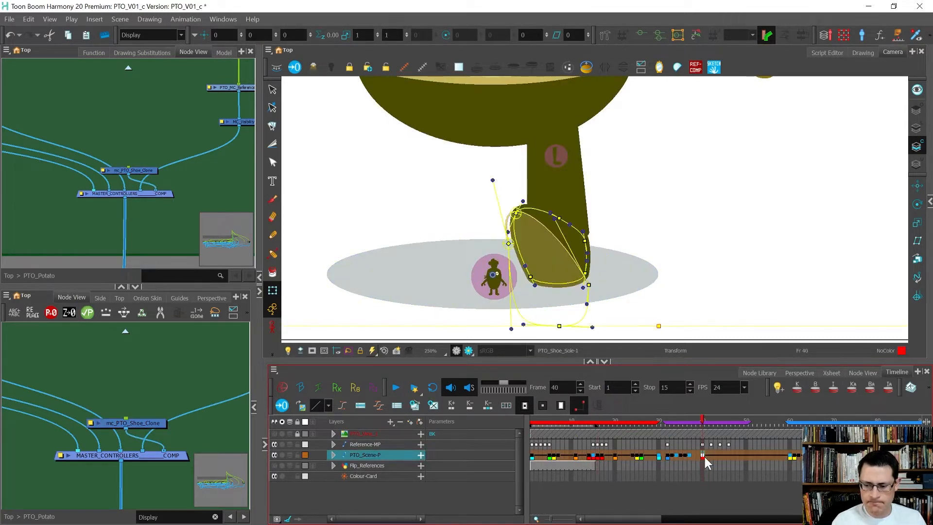
scroll(555, 265, "down", 6)
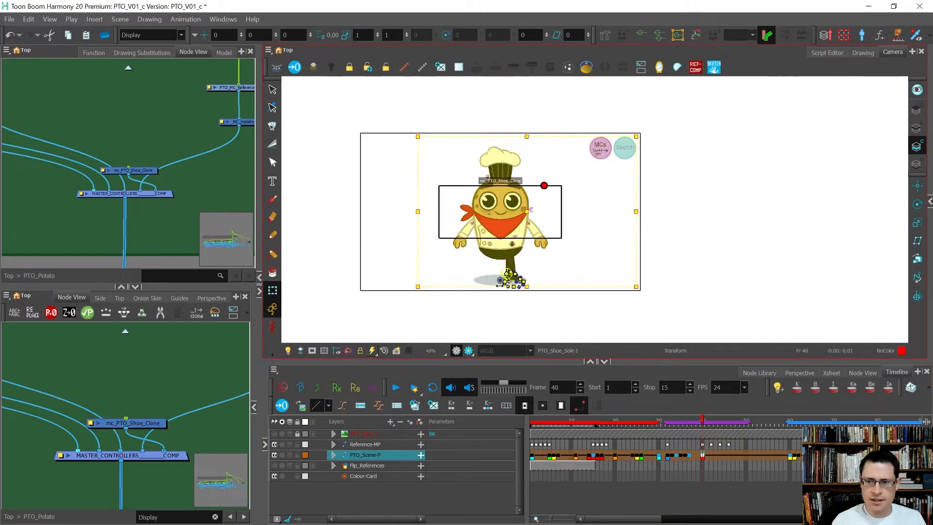
left_click(631, 291)
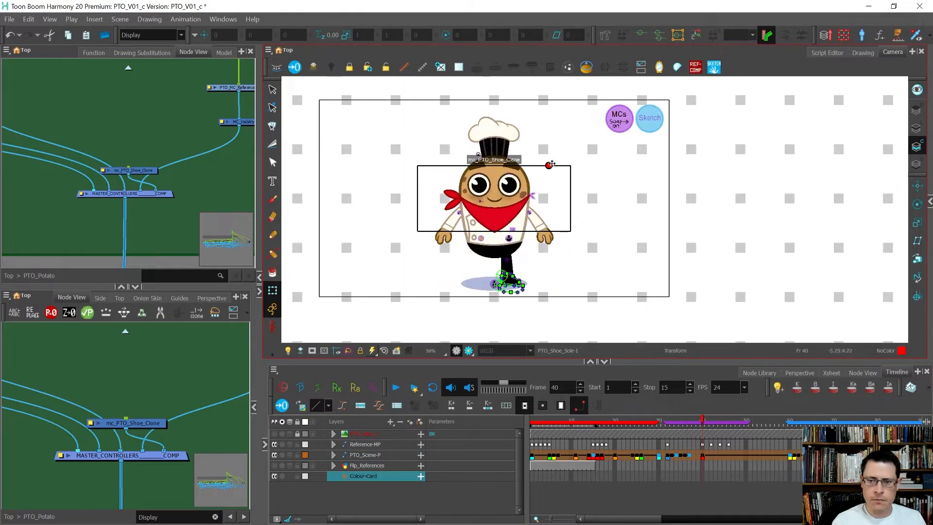
Step: Hide the shoe's deformation controls and display only the mc_PTO_Shoe_Clone node's controller grid over the character
left_click(421, 67)
scroll(146, 145, "up", 3)
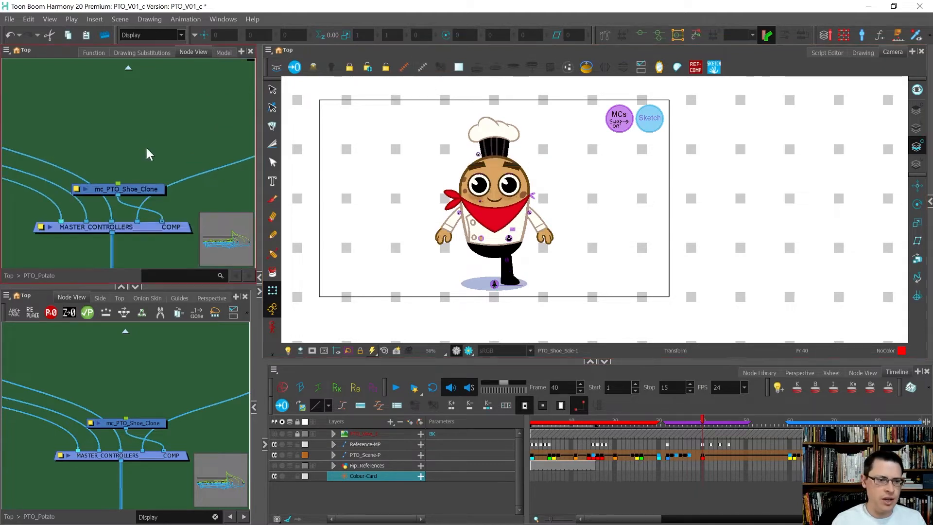
left_click(127, 185)
left_click(407, 67)
left_click(570, 276)
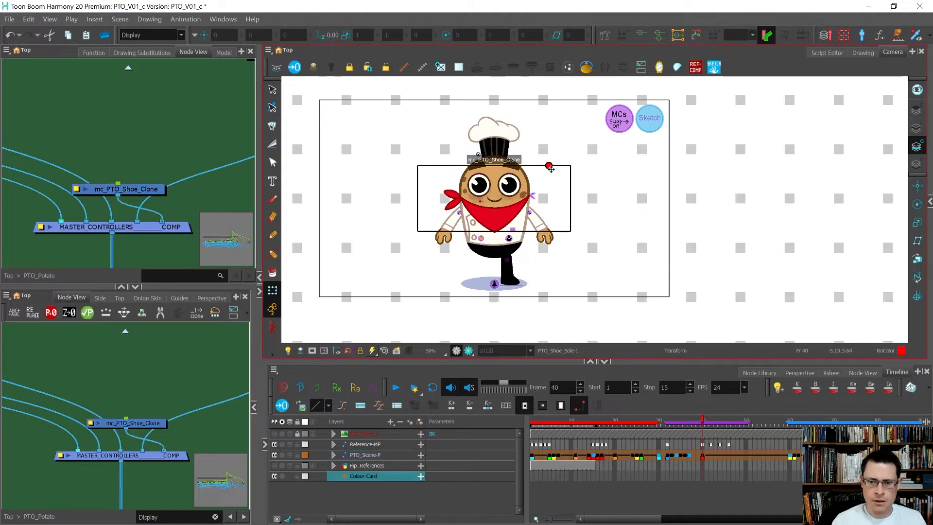
Step: Test the rebuilt shoe controller at frame 40 by sweeping its point across the grid and along its edges
left_click(548, 167)
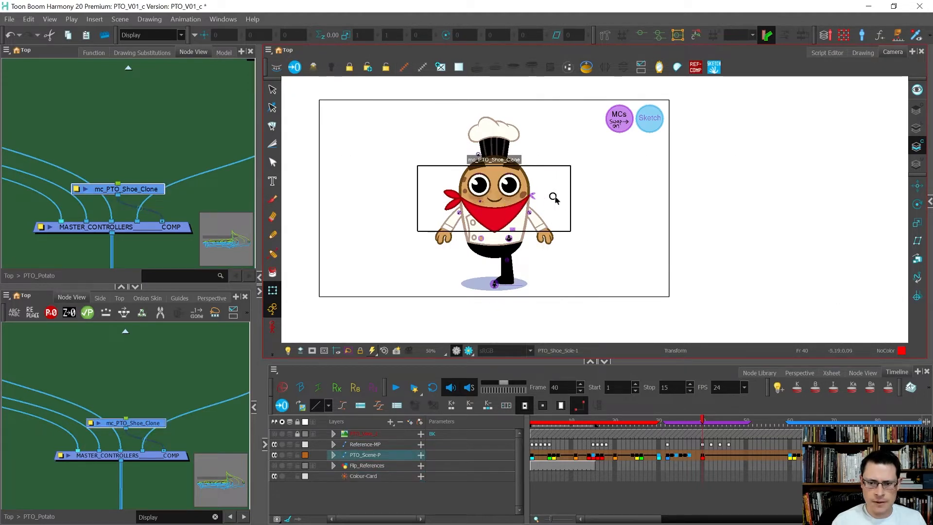
left_click_drag(572, 210, 539, 174)
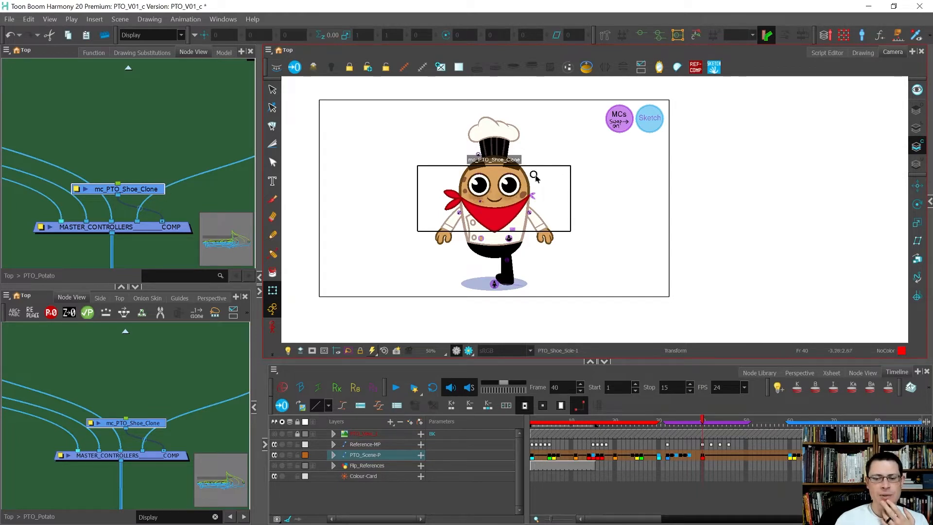
left_click_drag(555, 170, 393, 200)
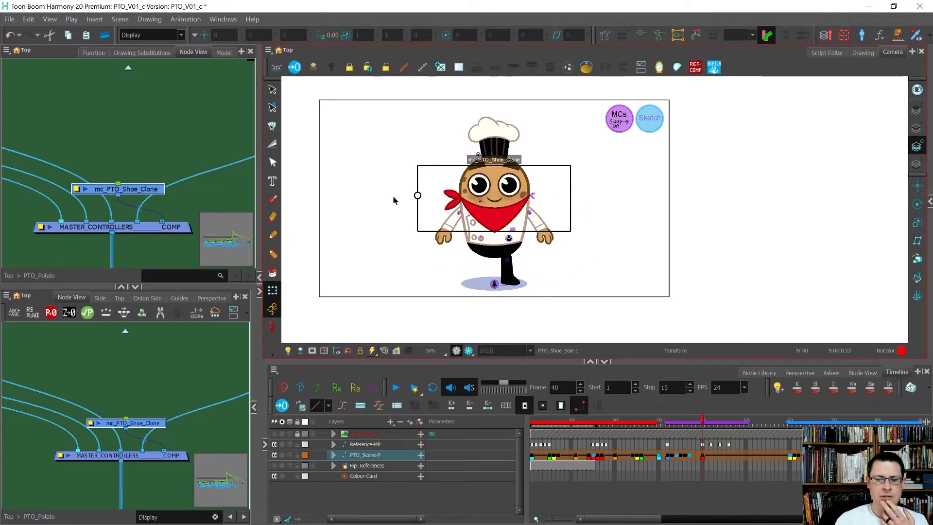
left_click_drag(399, 164, 551, 170)
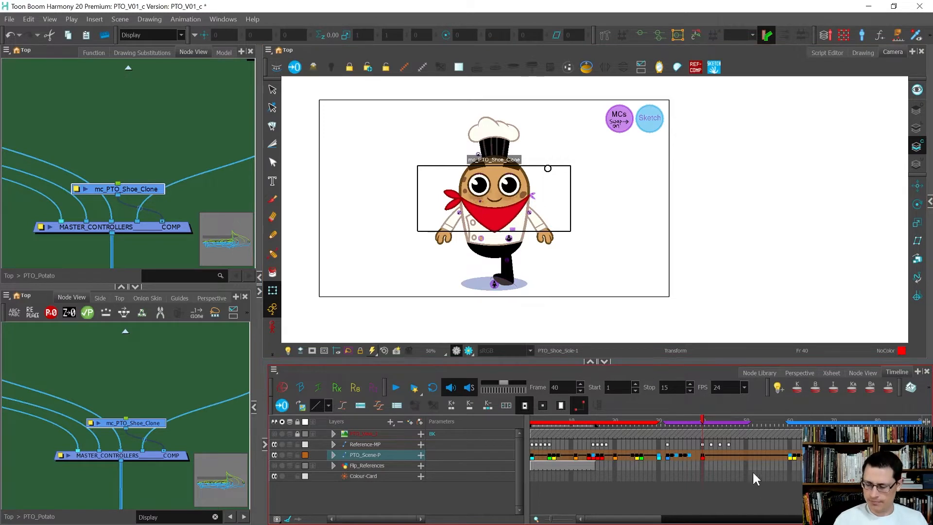
Step: Delete the mc_PTO_Shoe_Clone node above the master controllers composite and reopen its Master Controller Grid Wizard
left_click_drag(627, 518, 861, 518)
left_click_drag(646, 425, 724, 425)
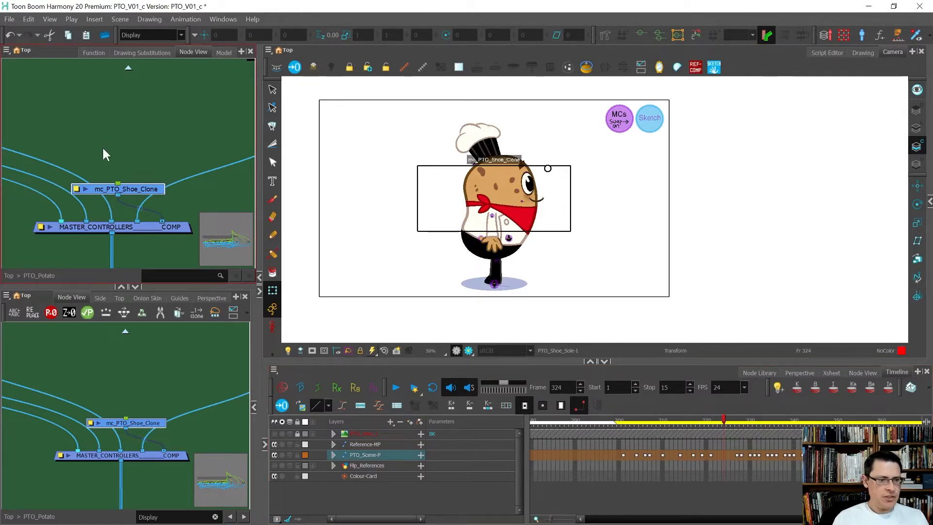
left_click(198, 160)
left_click(139, 199)
key("Delete")
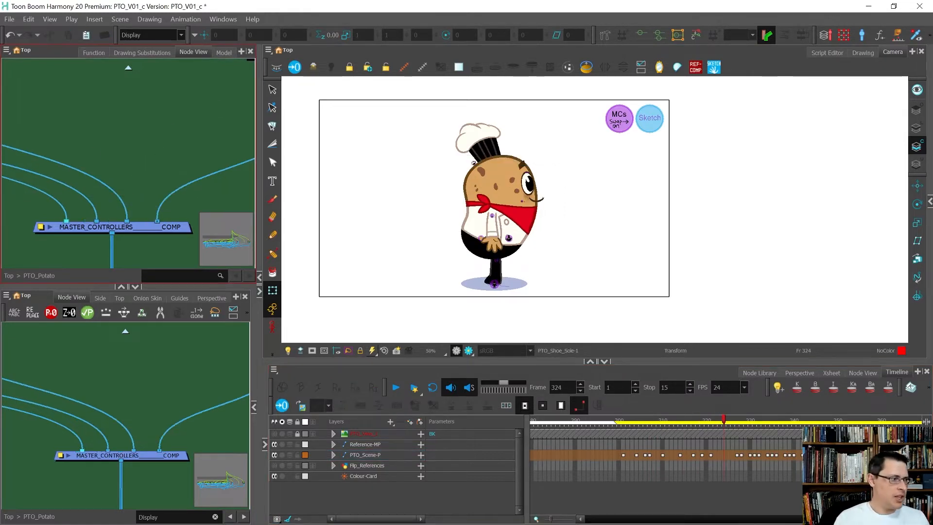
left_click_drag(1, 145, 327, 101)
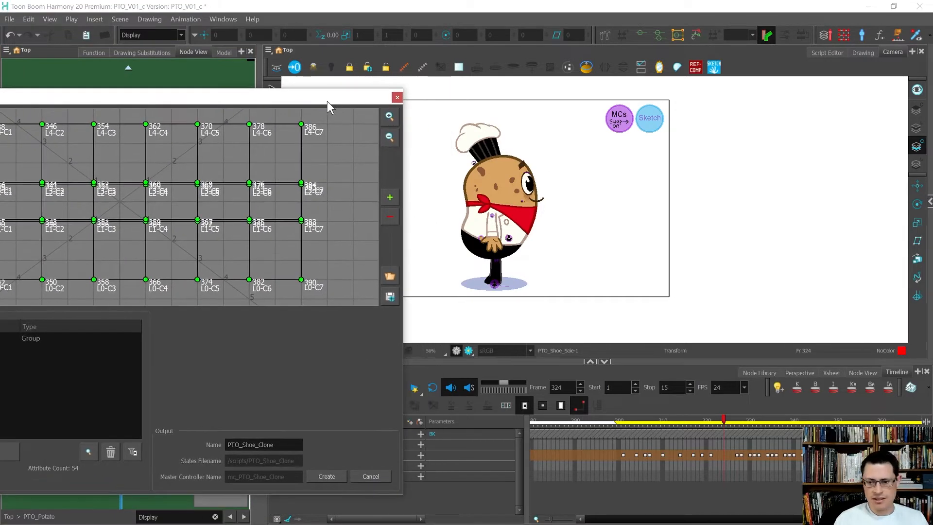
Step: Examine the side-view shoe poses frame by frame between frames 377 and 383 for errors
scroll(704, 496, "left", 5)
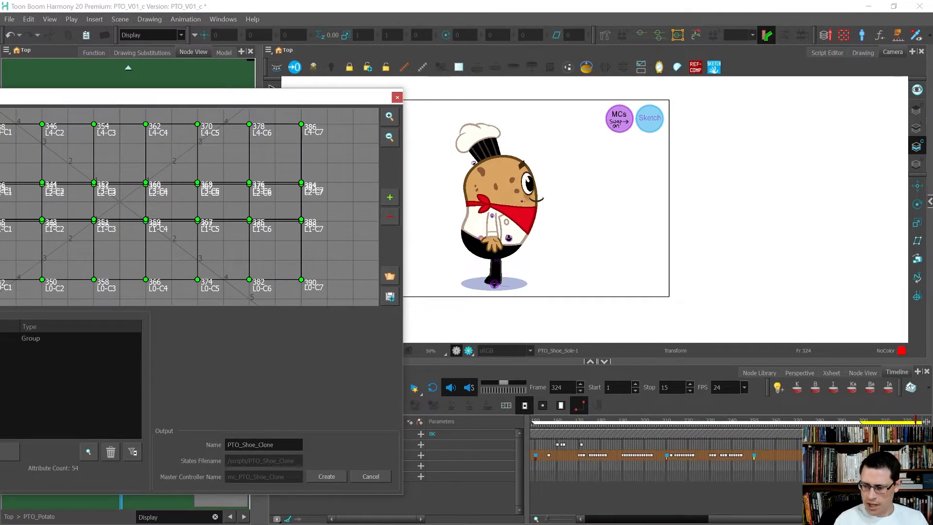
left_click_drag(776, 519, 847, 519)
left_click_drag(671, 421, 860, 421)
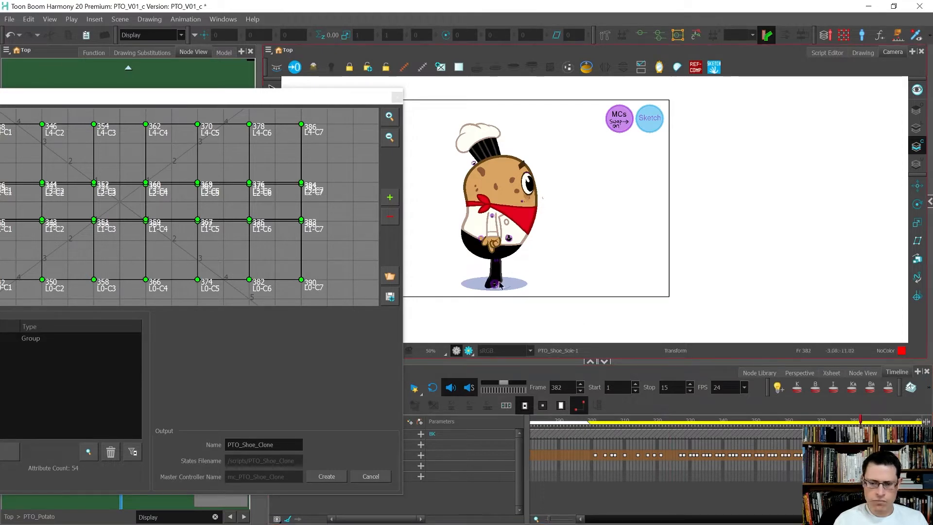
key("period")
scroll(511, 290, "up", 1)
scroll(486, 292, "up", 1)
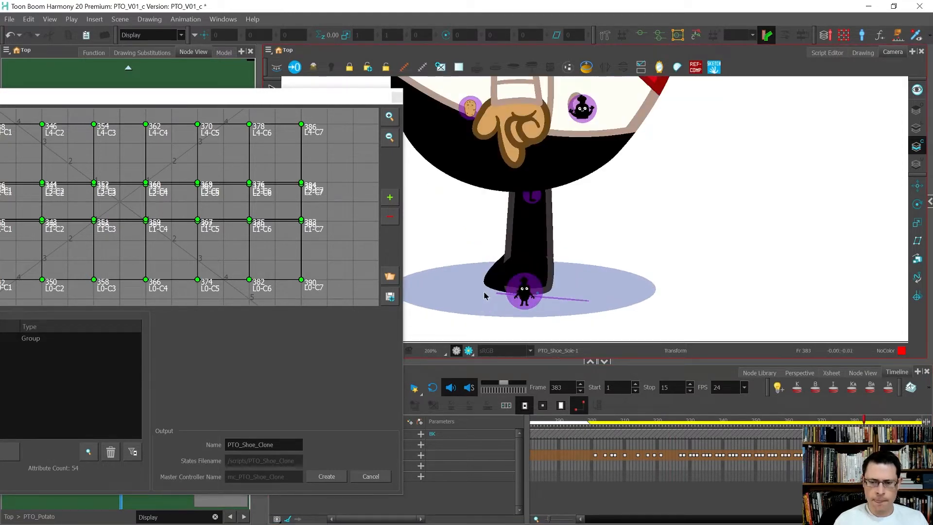
key("comma")
key("comma")
key("comma")
key("comma")
key("comma")
key("comma")
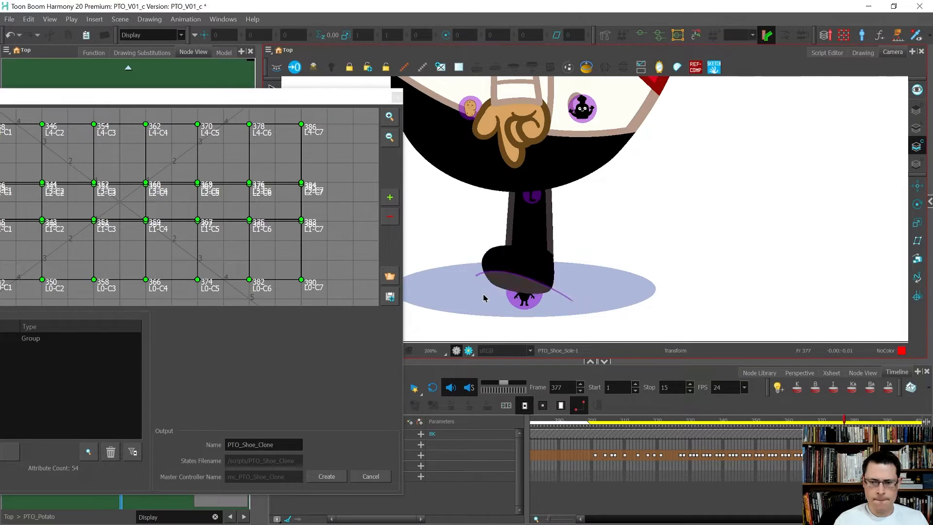
key("period")
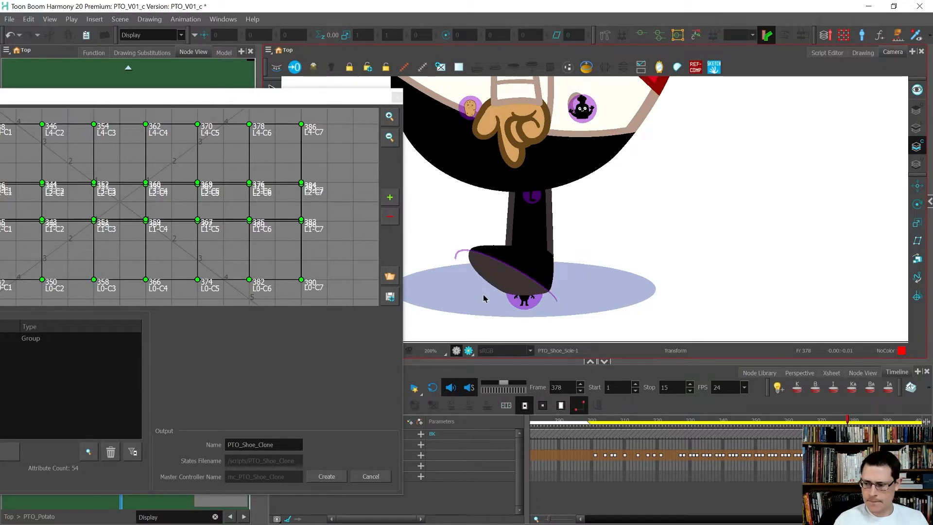
Step: Select the shoe's PTO_Shoe-P peg at frame 378 and enlarge its keyframes in the timeline
left_click(519, 275)
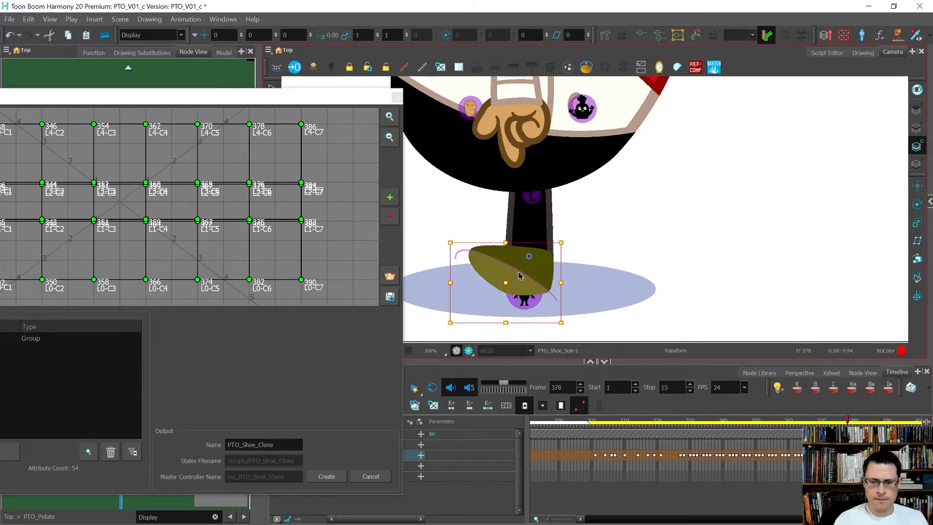
key("2")
key("2")
key("2")
key("2")
key("2")
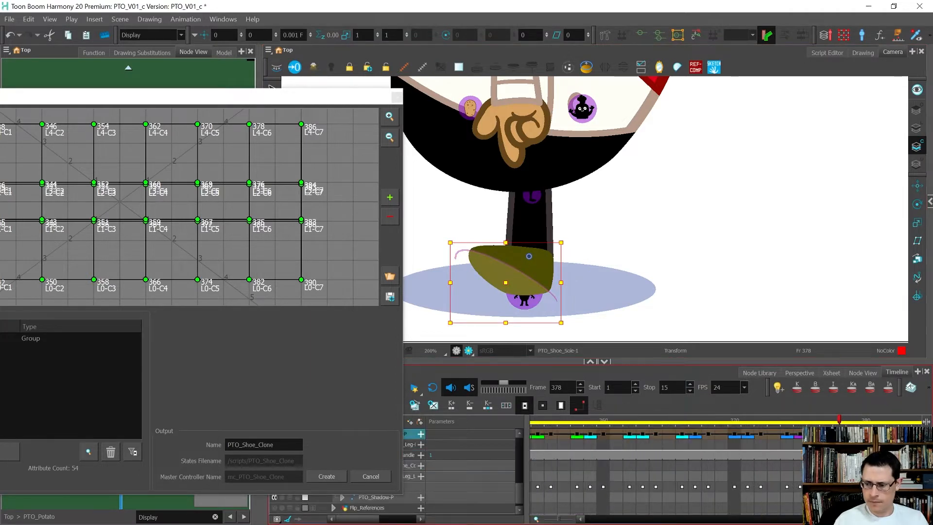
Step: Compare the shoe's keyed pose at frame 376 with the neighbouring poses from frame 375 to 378
left_click(776, 434)
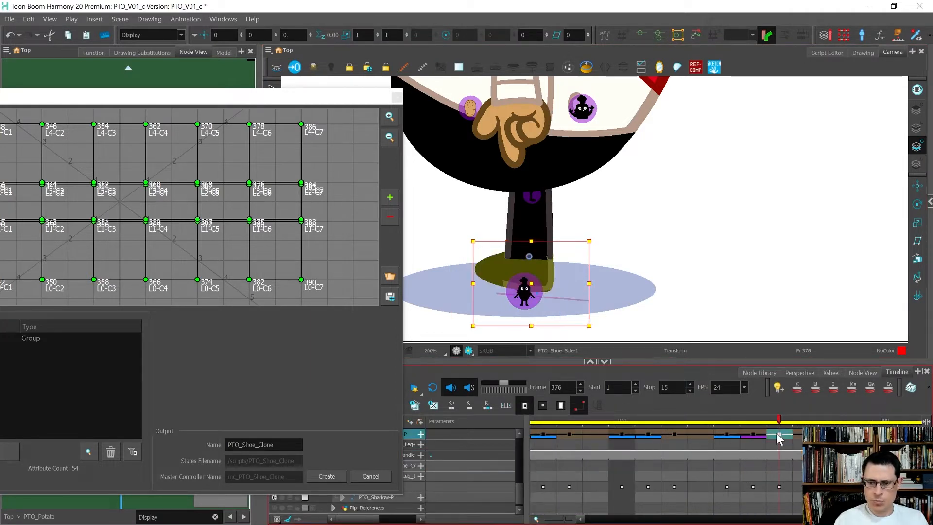
key("comma")
key("period")
key("period")
key("period")
left_click(782, 436)
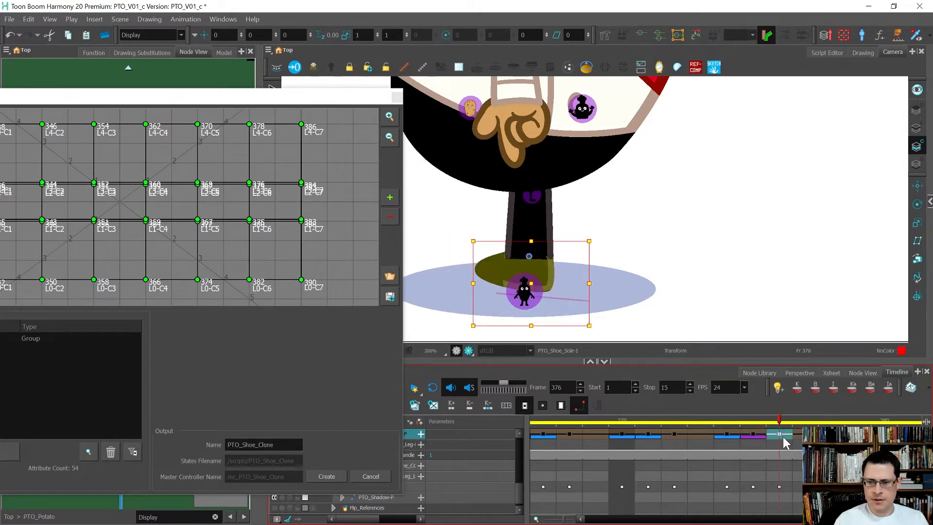
key("comma")
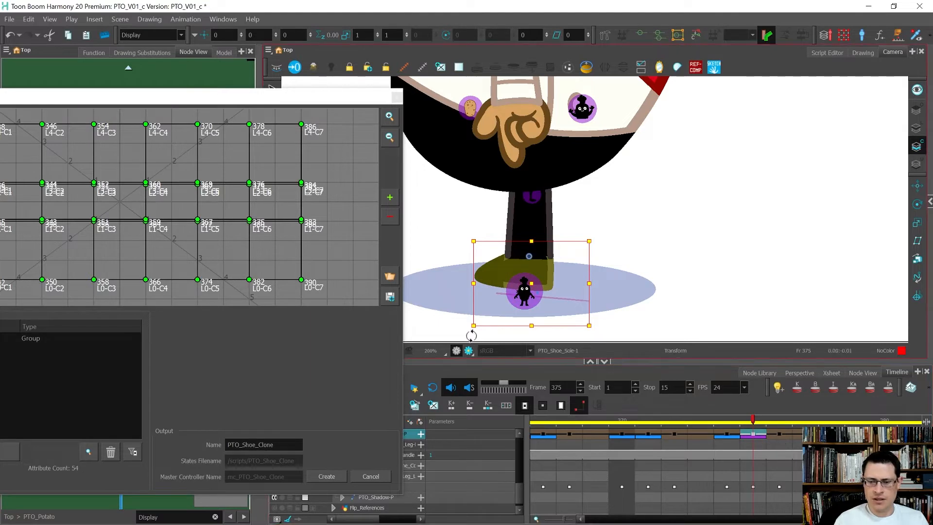
Step: Show the shoe's deformation controls at frame 375 and remove the shoe peg's key at frame 376
key("shift+F11")
left_click(447, 324)
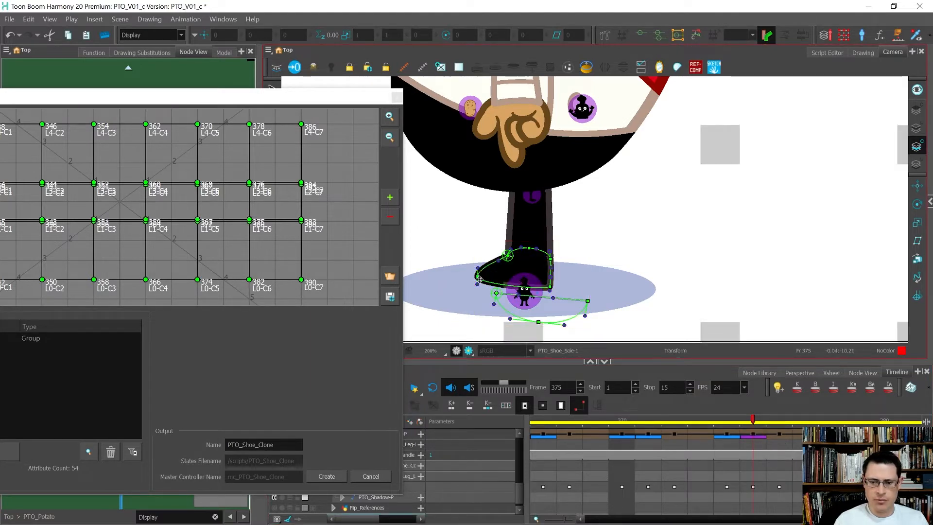
left_click(479, 276)
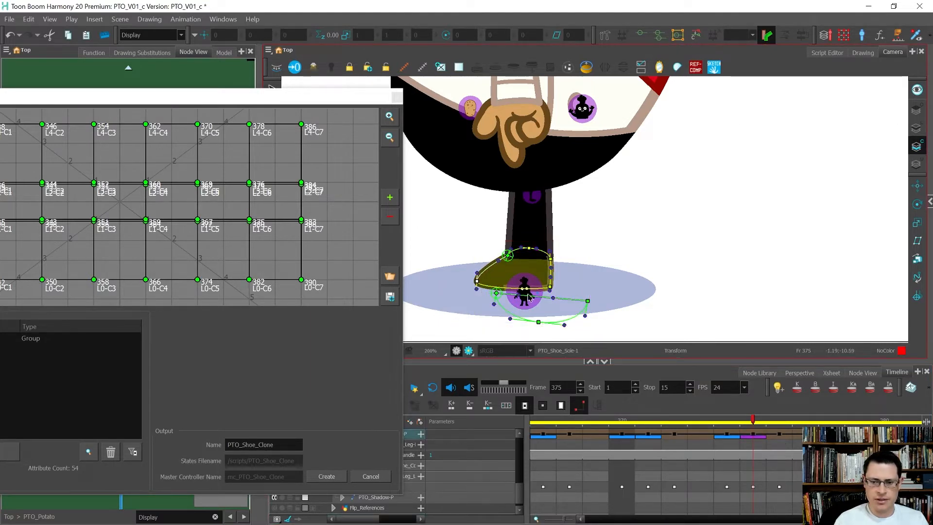
left_click(762, 438)
left_click(775, 437)
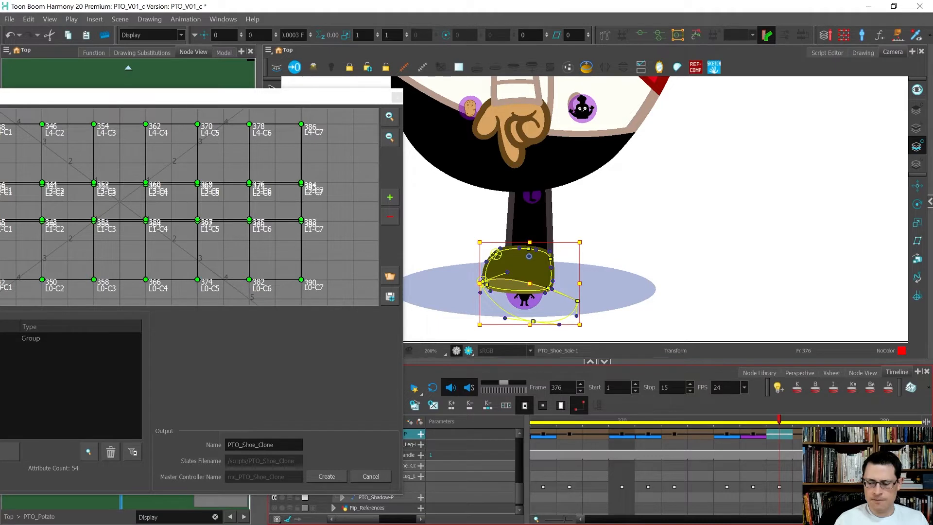
Step: Copy the shoe pose from frame 378 to frame 376 and lower the shoe's toe point so the shoe lies flat
left_click(831, 436)
left_click(780, 436)
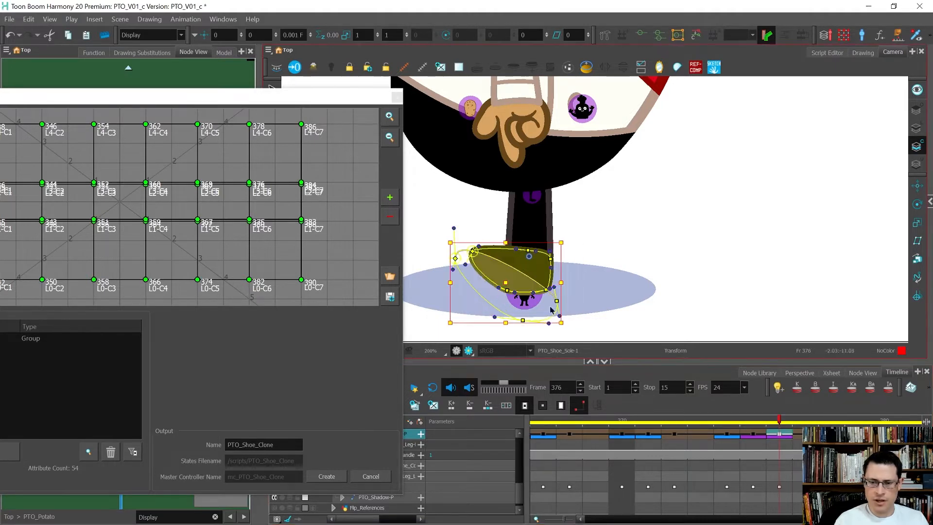
scroll(465, 261, "up", 1)
left_click_drag(474, 252, 470, 281)
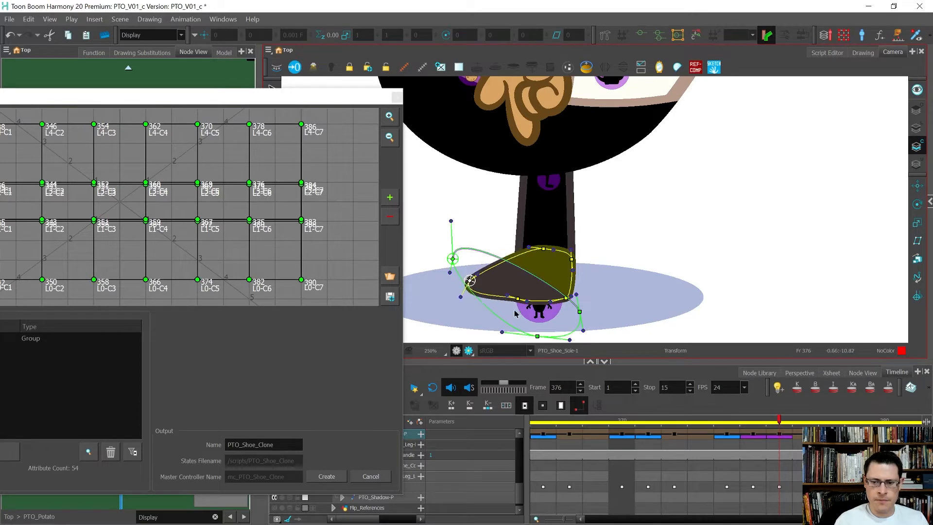
left_click_drag(530, 301, 529, 299)
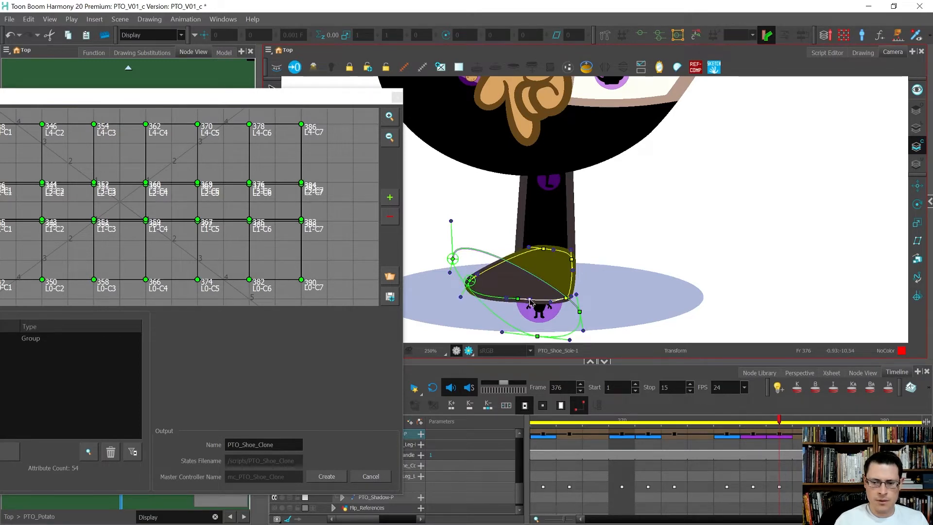
Step: Flatten the sole at frame 376 by lowering its toe point and levelling its upper edge beneath the shoe
left_click_drag(453, 259, 441, 301)
left_click_drag(440, 264, 442, 296)
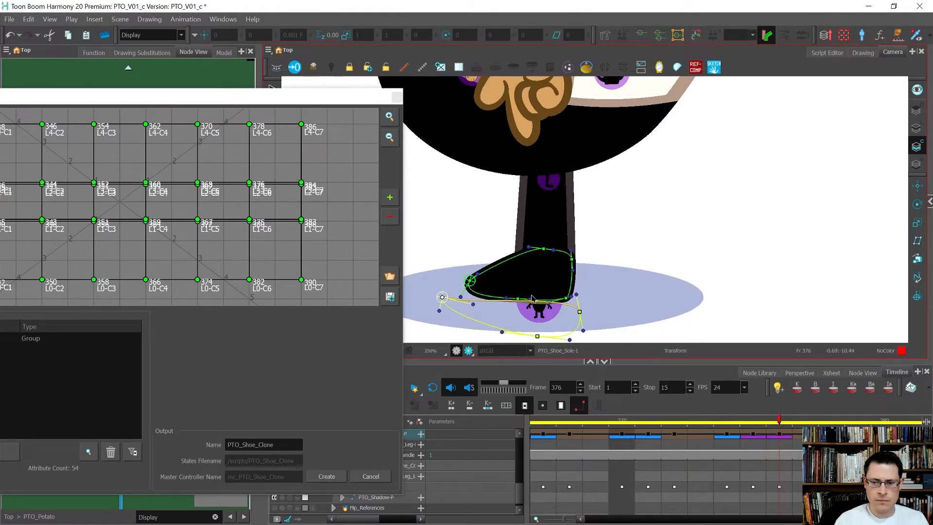
mouse_move(575, 297)
left_mouse_down()
mouse_move(565, 316)
mouse_move(582, 310)
left_mouse_up()
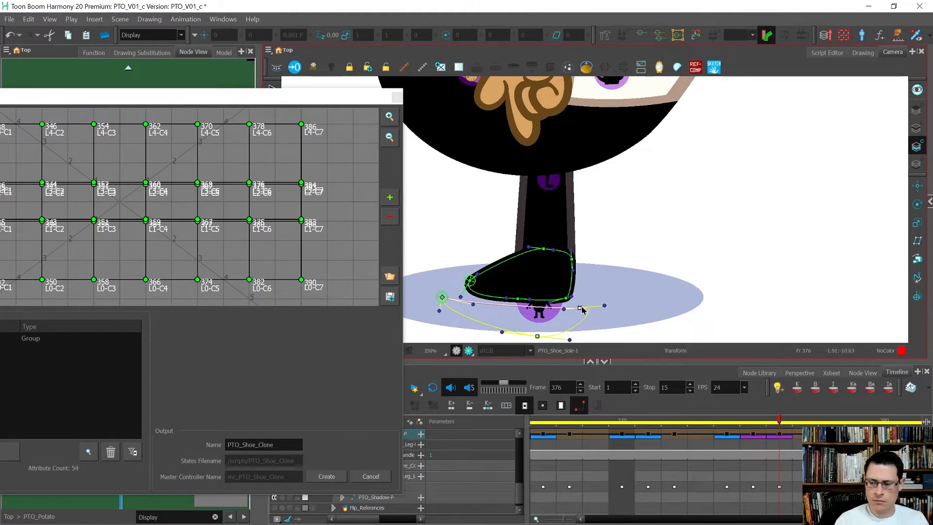
Step: Compare the flattened shoe pose at frame 376 with the raised pose at frame 378
key("period")
key("period")
key("comma")
key("comma")
key("period")
key("period")
key("comma")
key("comma")
key("period")
key("period")
Step: Examine the shoe poses frame by frame back to frame 364 and forward to frame 384 for errors
key("comma")
key("comma")
key("comma")
key("comma")
key("comma")
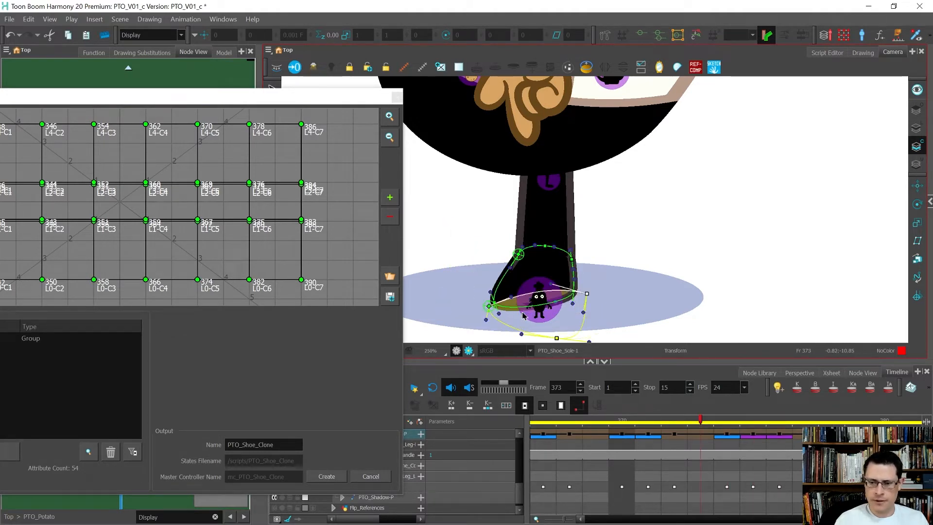
key("comma")
key("comma")
key("comma")
key("comma")
key("comma")
key("comma")
key("comma")
key("comma")
key("comma")
key("comma")
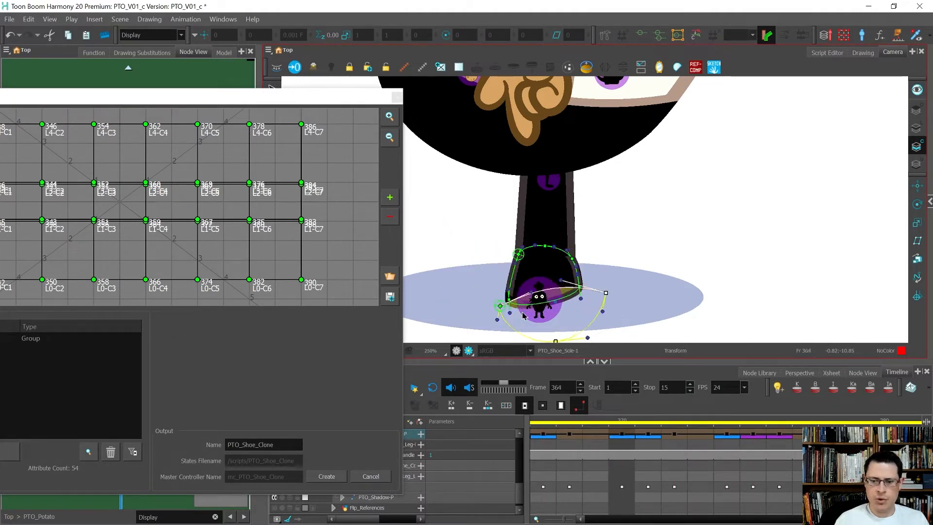
key("period")
key("period")
key("period")
key("period")
key("period")
key("period")
key("period")
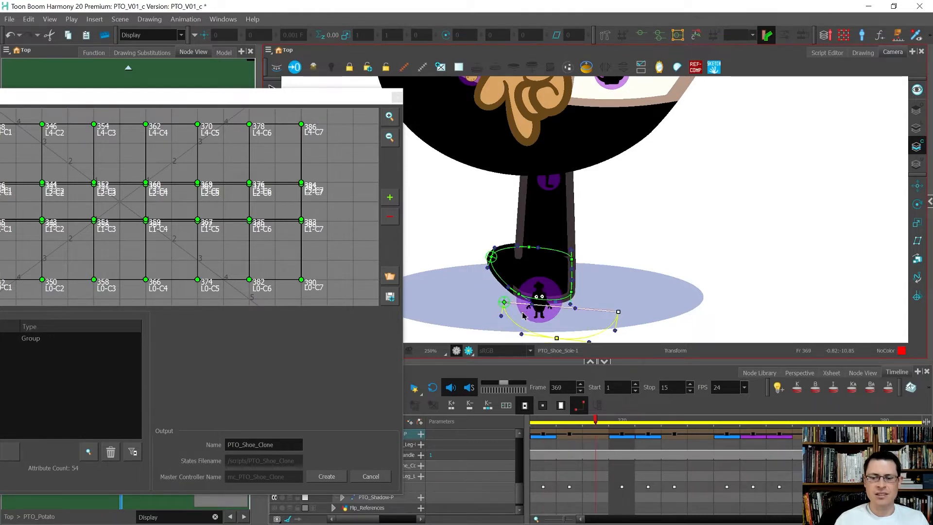
key("period")
key("period")
key("period")
key("period")
key("period")
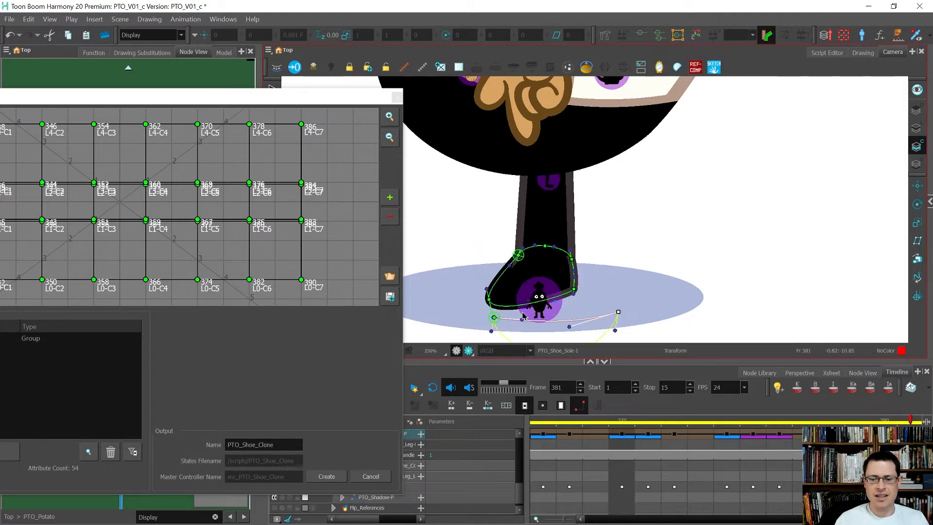
key("period")
key("period")
key("period")
Step: Recheck the shoe and sole shapes between frames 375 and 378, ending on frame 378
key("comma")
key("comma")
key("comma")
key("comma")
key("comma")
key("comma")
key("comma")
key("comma")
key("comma")
key("period")
key("period")
key("period")
key("comma")
key("comma")
key("period")
key("period")
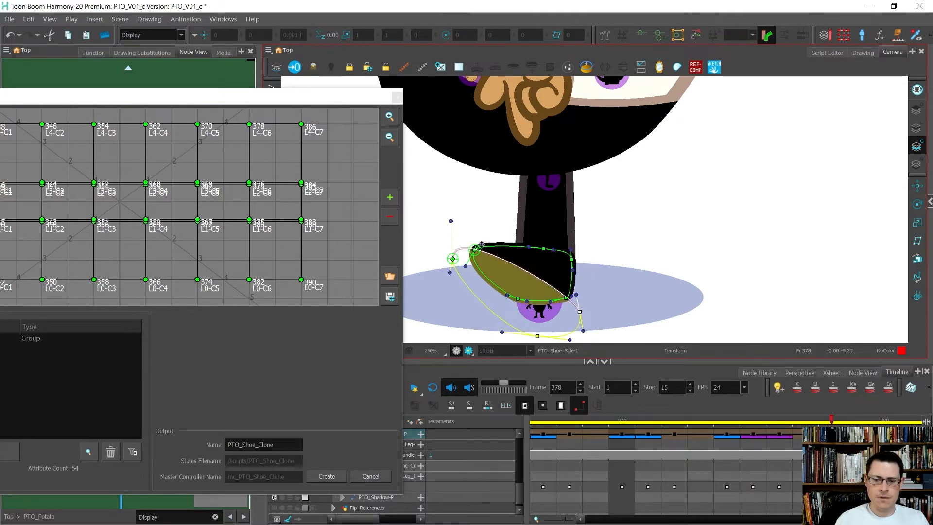
Step: At frame 378, straighten the sole's upper edge with its toe and heel handles and nudge the shoe's toe point upward
left_click_drag(451, 220, 464, 277)
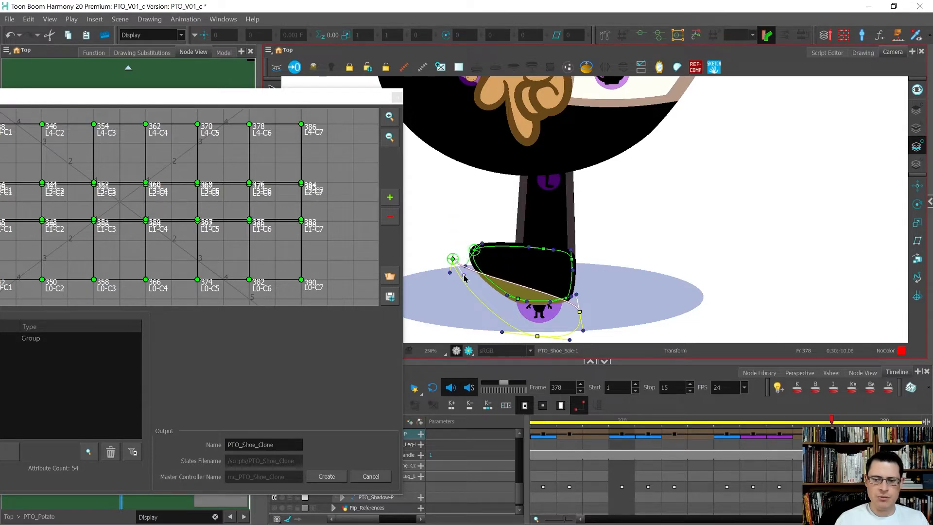
left_click_drag(577, 294, 521, 294)
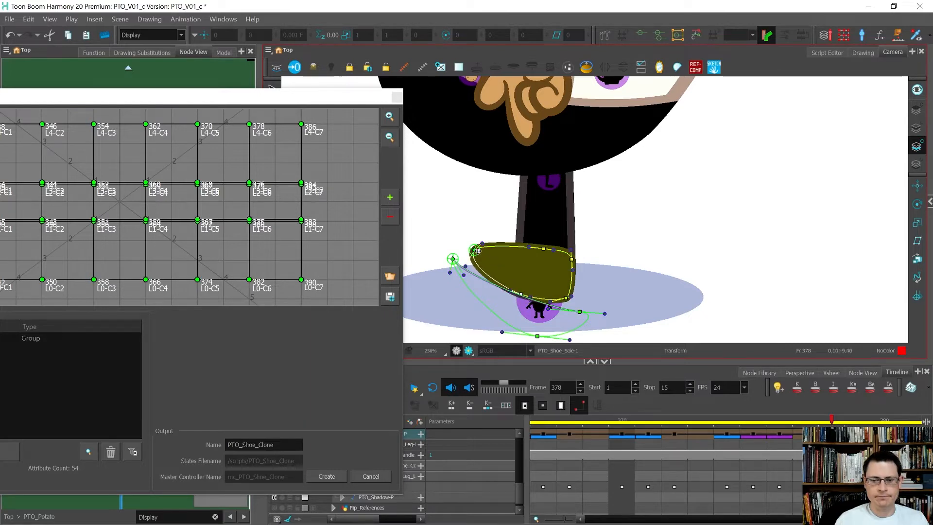
left_click_drag(476, 251, 478, 248)
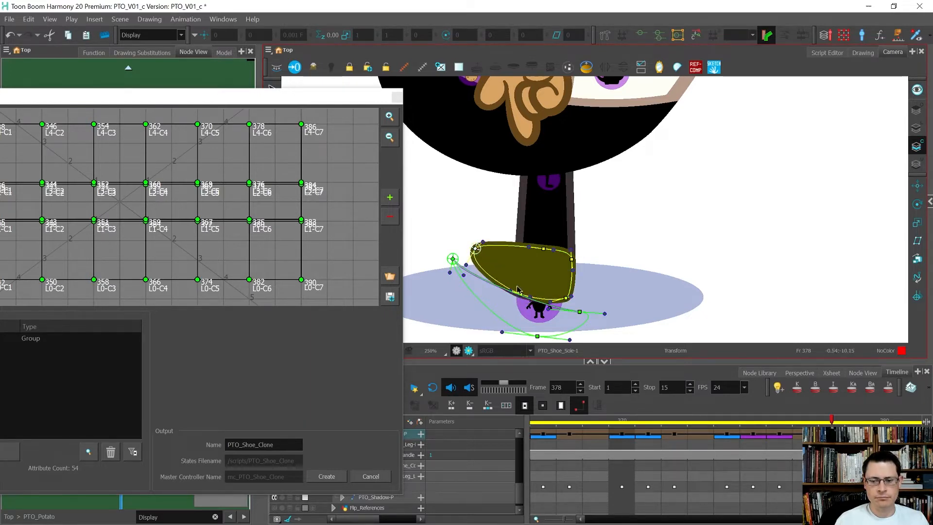
scroll(541, 313, "up", 2)
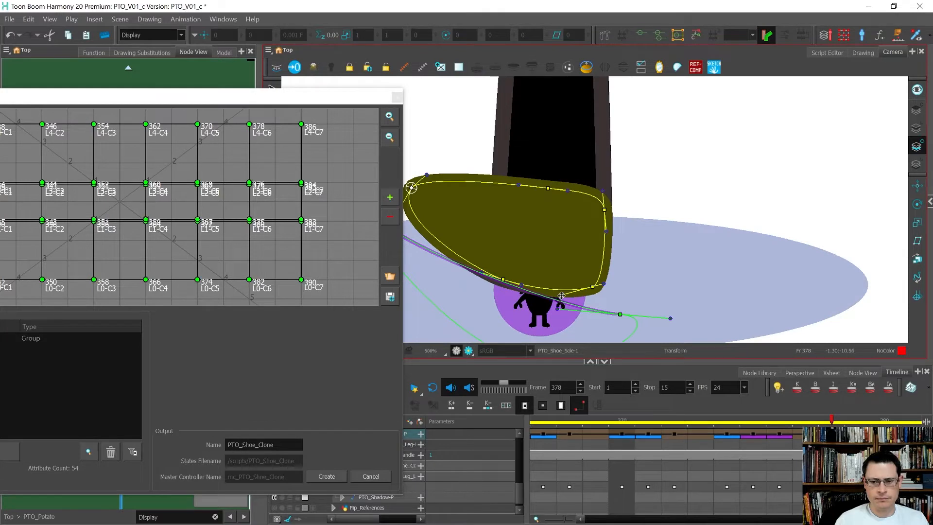
scroll(561, 295, "down", 2)
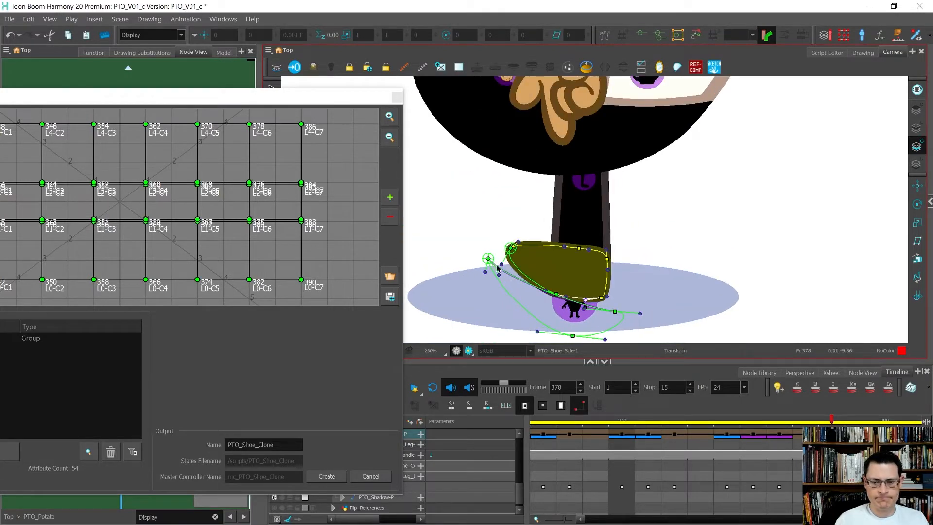
Step: Raise the sole's toe and heel points at frame 378 and curve its edge to follow the shoe's underside
left_click_drag(489, 258, 471, 301)
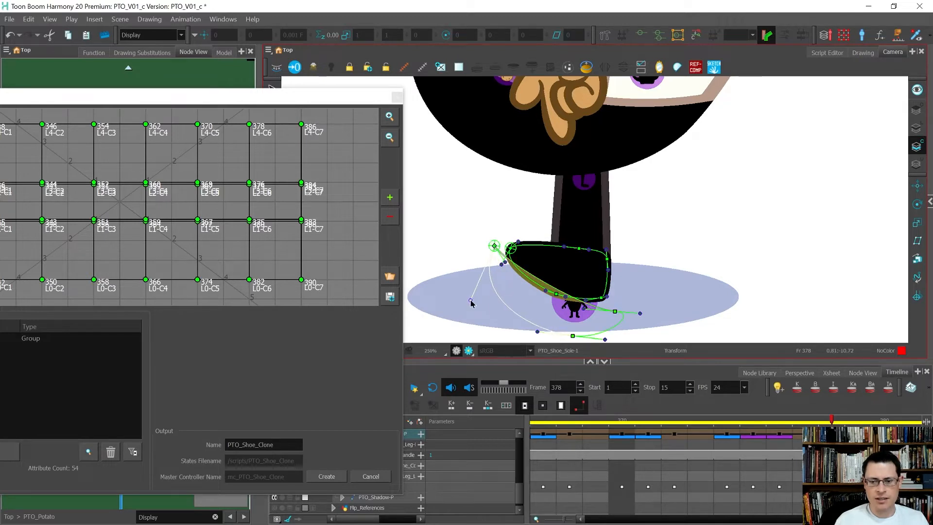
left_click(494, 246)
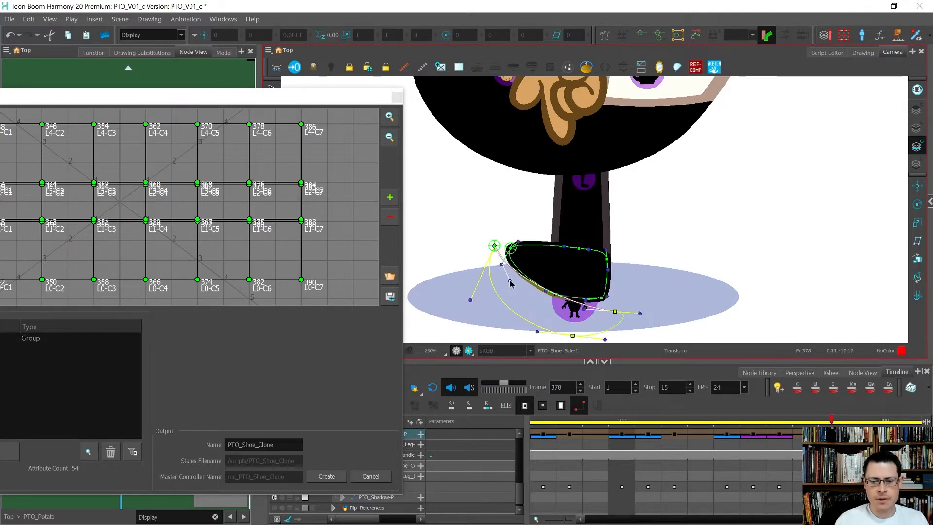
left_click_drag(584, 307, 560, 314)
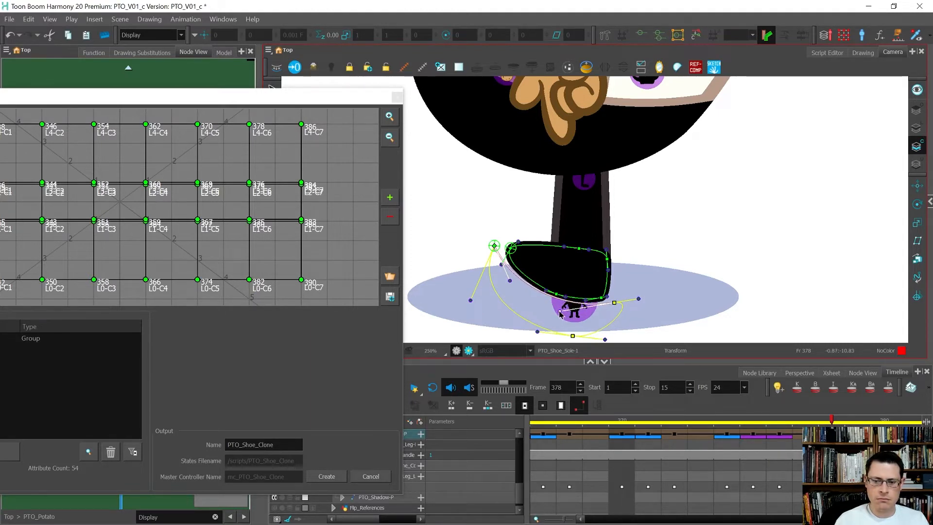
left_click(446, 251)
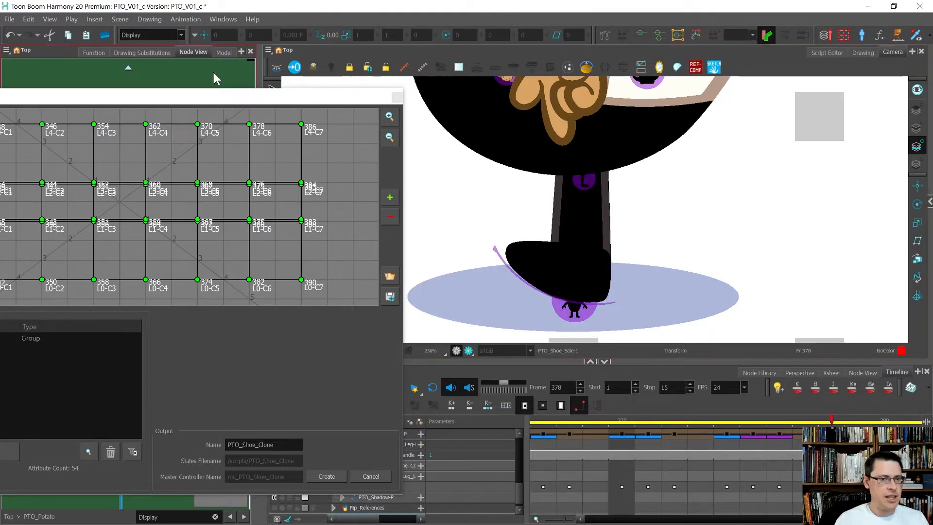
Step: Create the PTO_Shoe_Clone master controller from the wizard grid and attach it to the MASTER_CONTROLLERS composite in PTO_Potato
left_click_drag(236, 102, 596, 89)
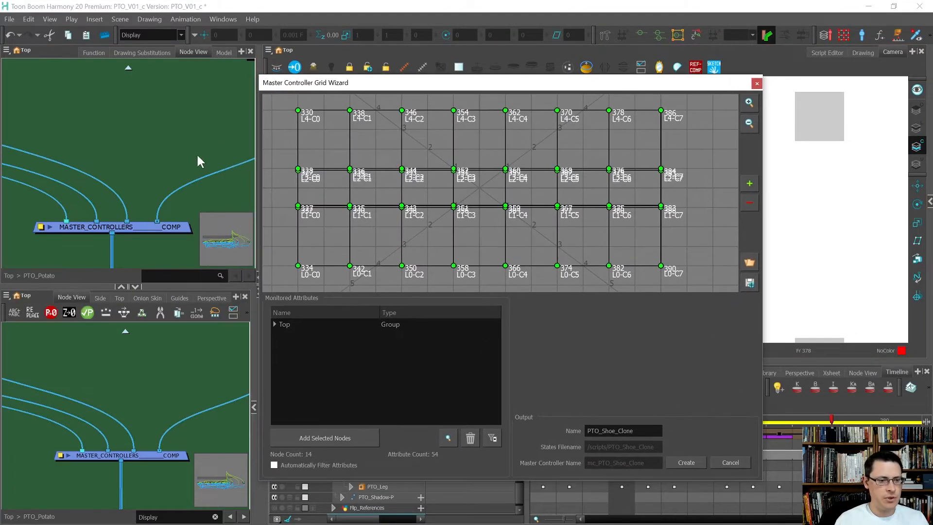
scroll(196, 153, "down", 3)
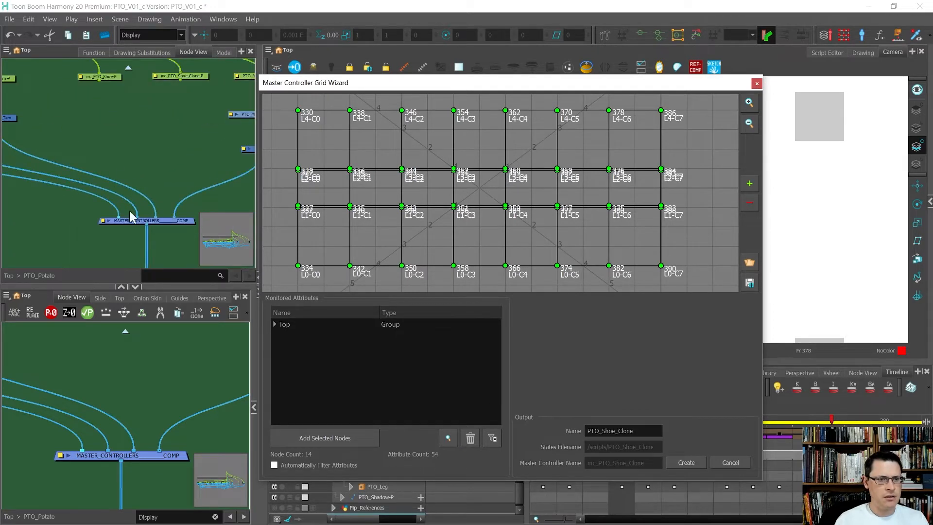
scroll(130, 215, "down", 2)
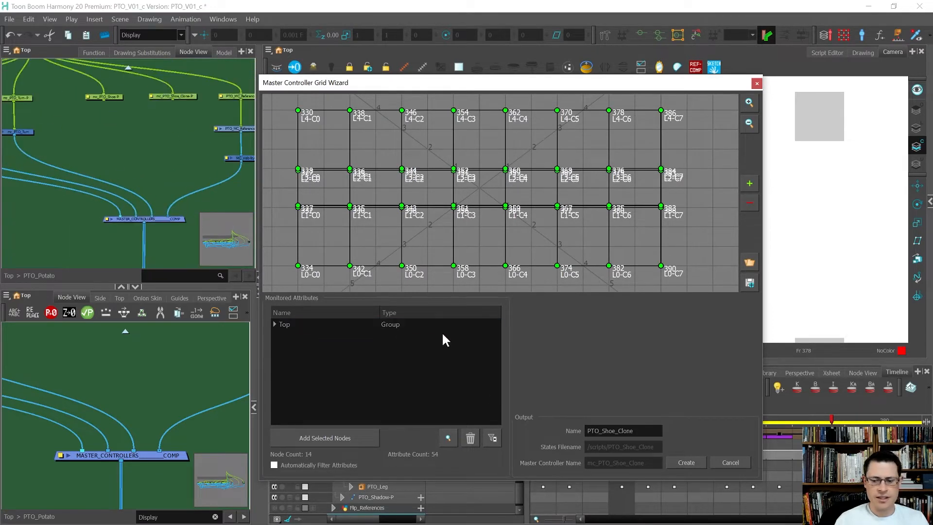
left_click(693, 462)
left_click(511, 256)
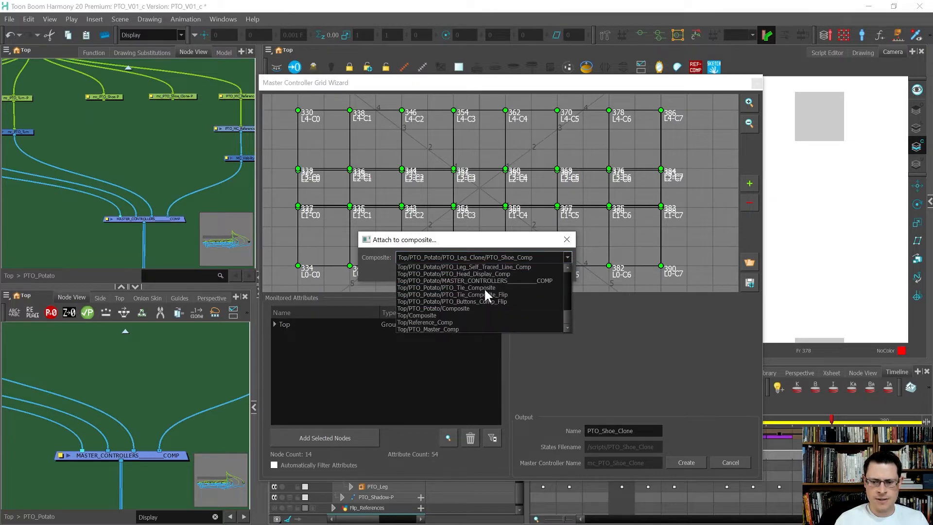
left_click(493, 281)
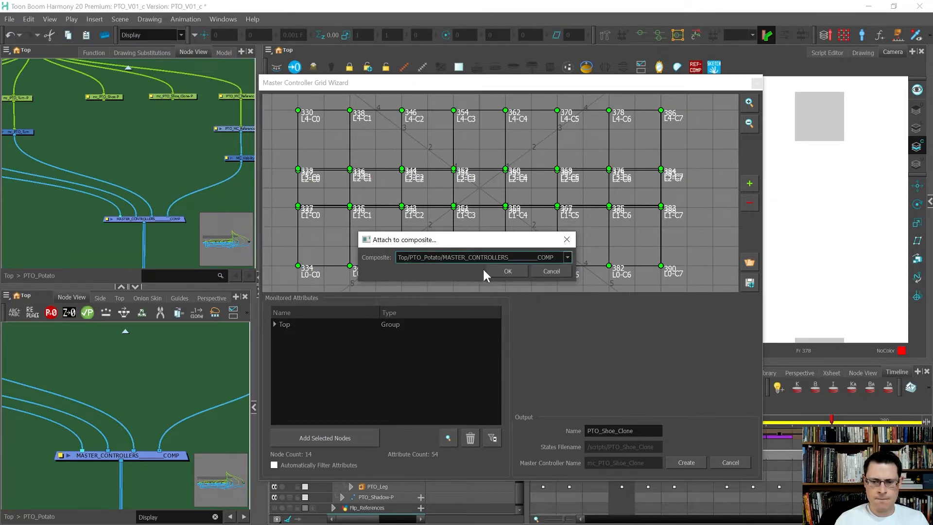
left_click(510, 275)
Step: Save the controller poses in the scripts/PTO folder, replacing the existing PTO_Shoe_Clone.tbState file
double_click(380, 145)
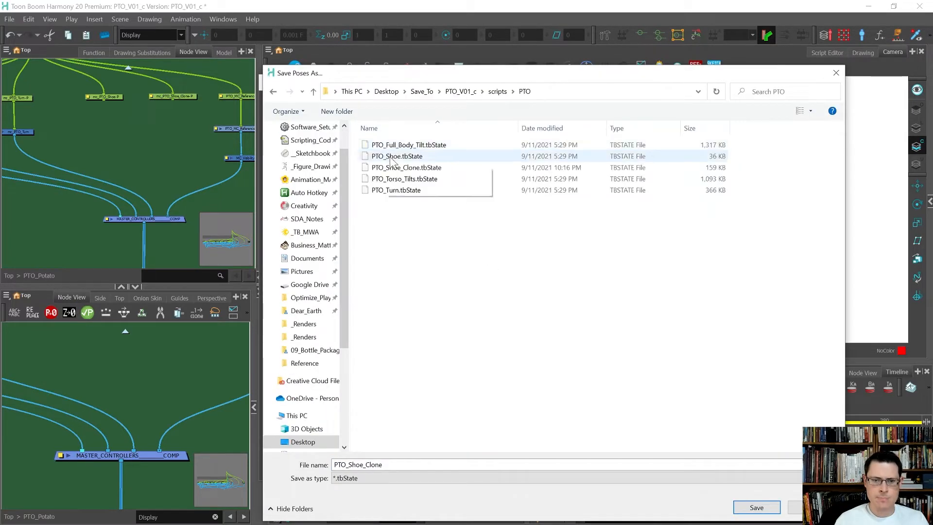
left_click(394, 167)
left_click(758, 507)
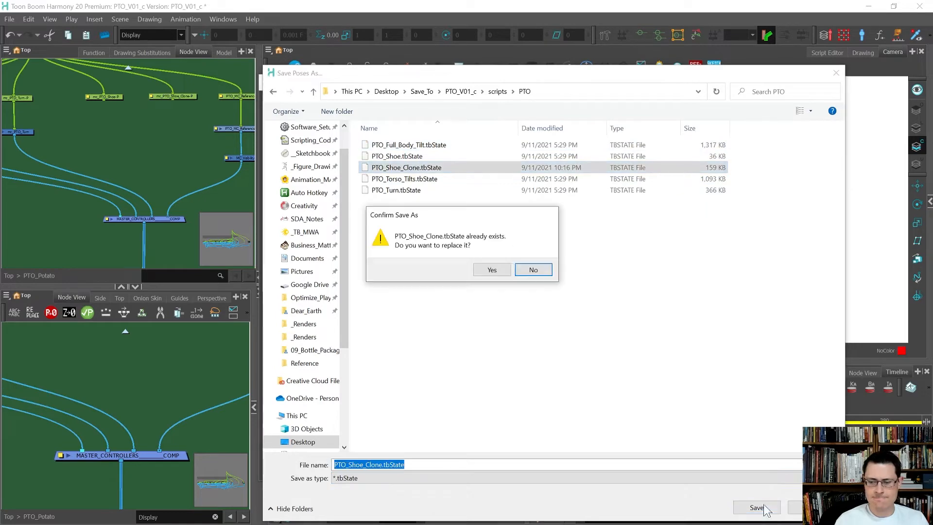
left_click(492, 268)
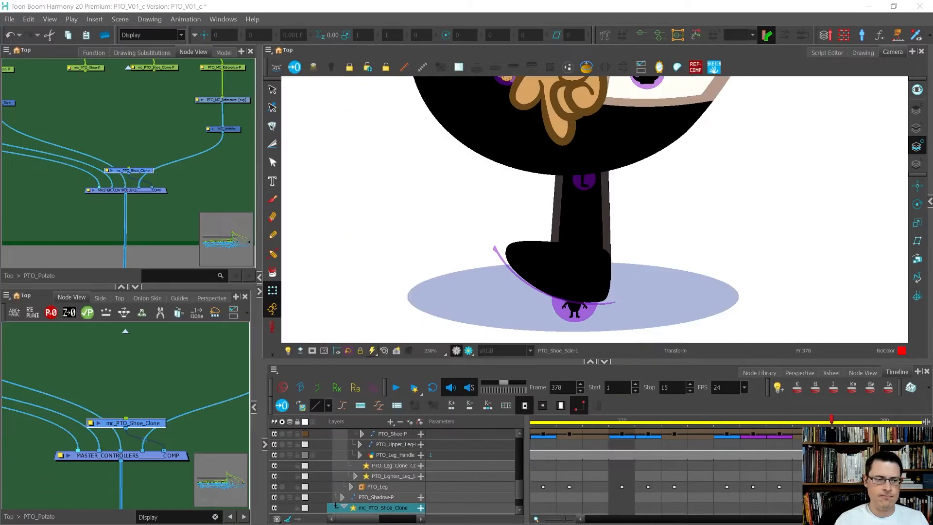
Step: Go to frame 40 and move the mc_PTO_Shoe_Clone control point to the upper-right corner of its grid
left_click_drag(888, 519, 627, 516)
key("1")
key("1")
key("1")
key("1")
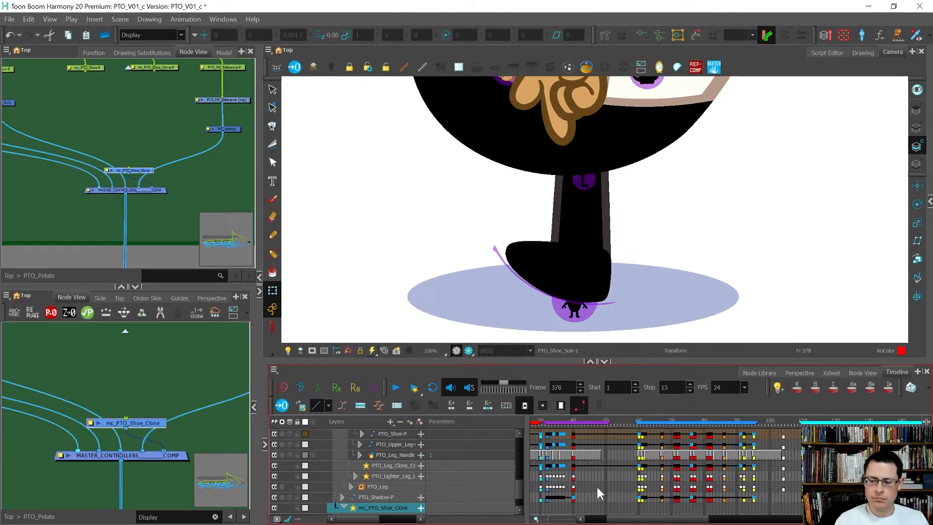
left_click(572, 419)
scroll(506, 277, "down", 5)
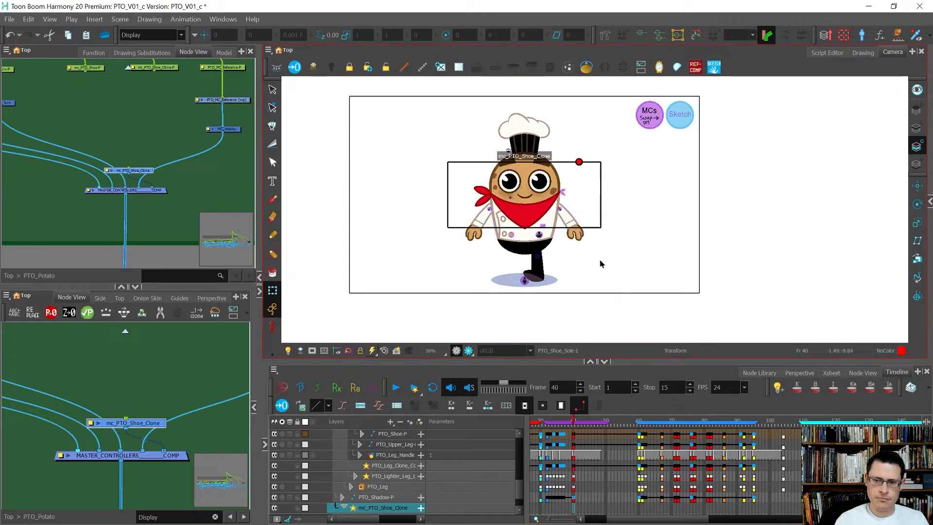
left_click(579, 162)
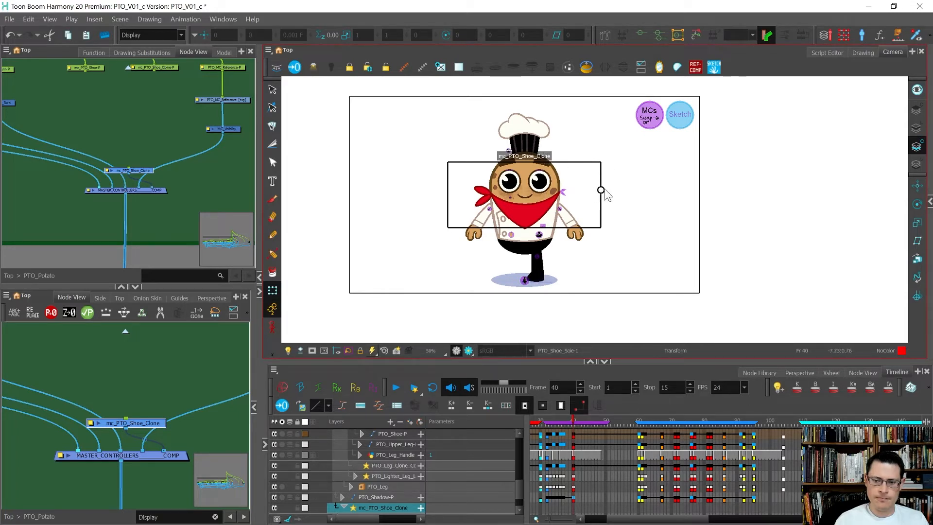
left_click_drag(569, 145, 612, 154)
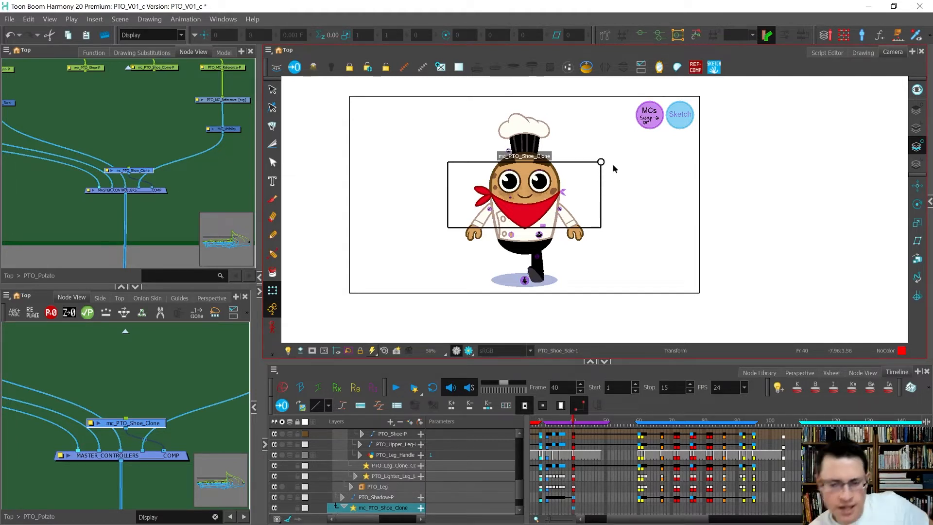
Step: Test the shoe poses by sweeping the control point to the grid's lower-left area and back to its upper-right corner
scroll(563, 248, "up", 2)
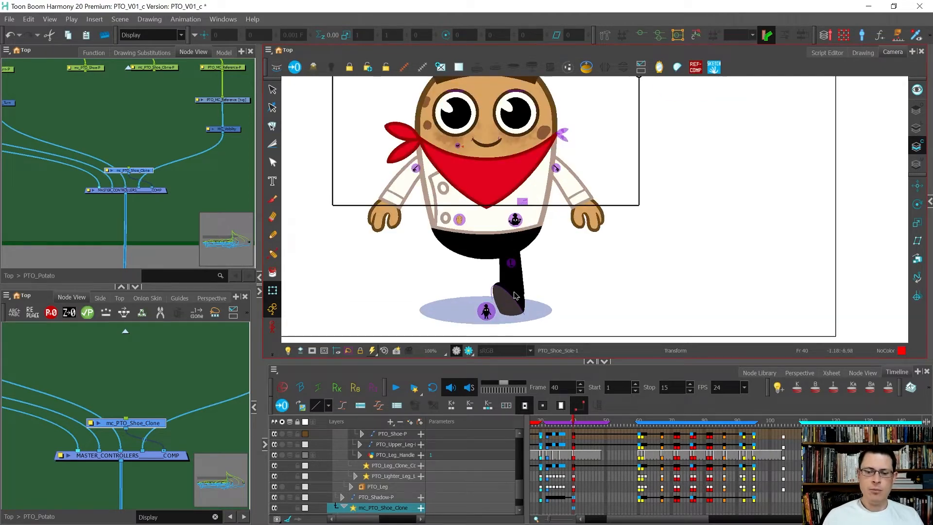
scroll(514, 295, "down", 1)
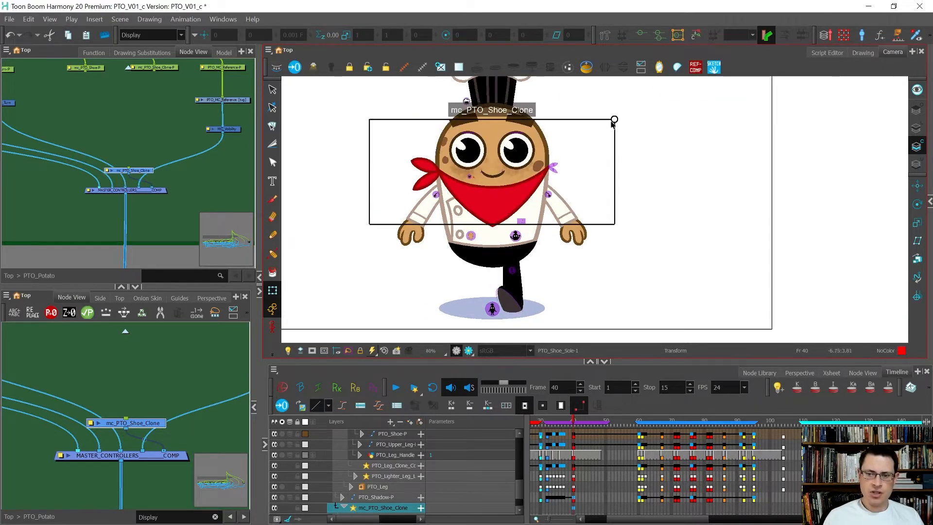
left_click_drag(614, 120, 355, 300)
left_click_drag(338, 199, 614, 119)
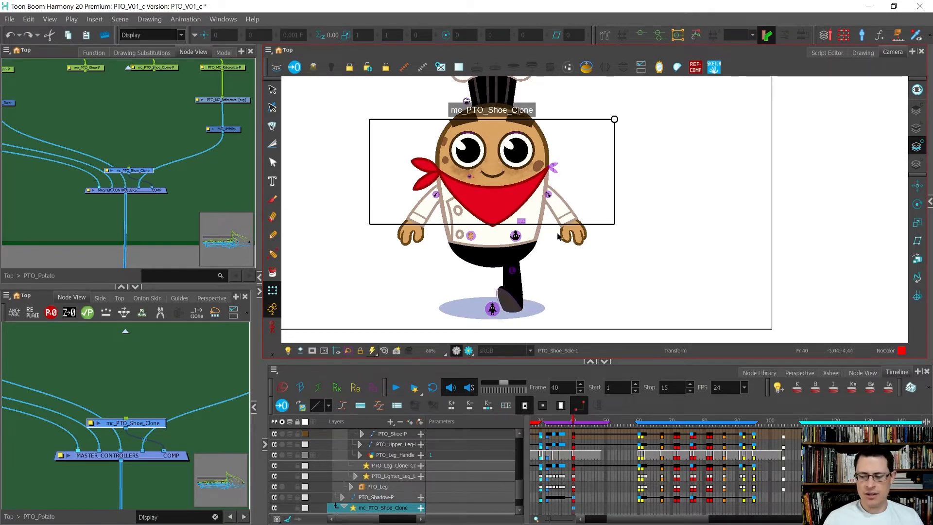
Step: Place the mc_PTO_Shoe_Clone controller node below its peg and connect the peg to it, keeping its MASTER_CONTROLLERS composite connection
key("shift+f")
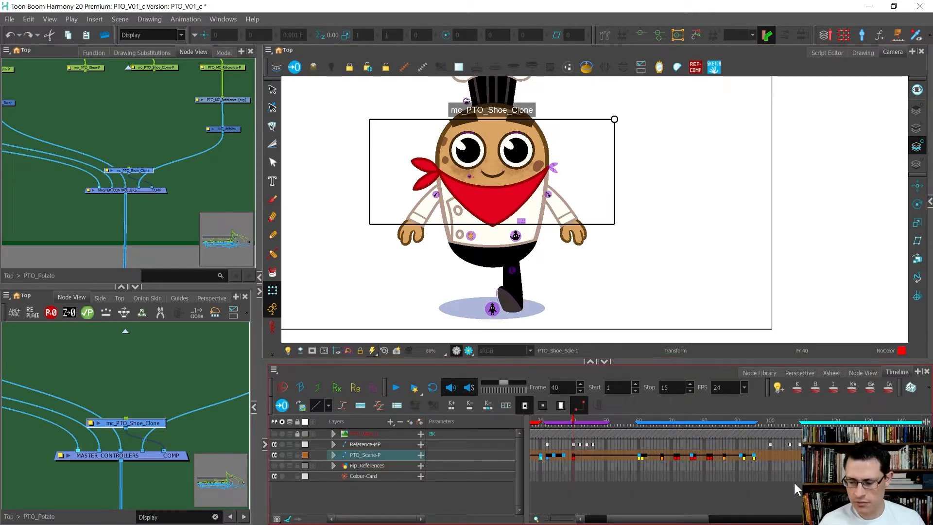
scroll(158, 380, "down", 3)
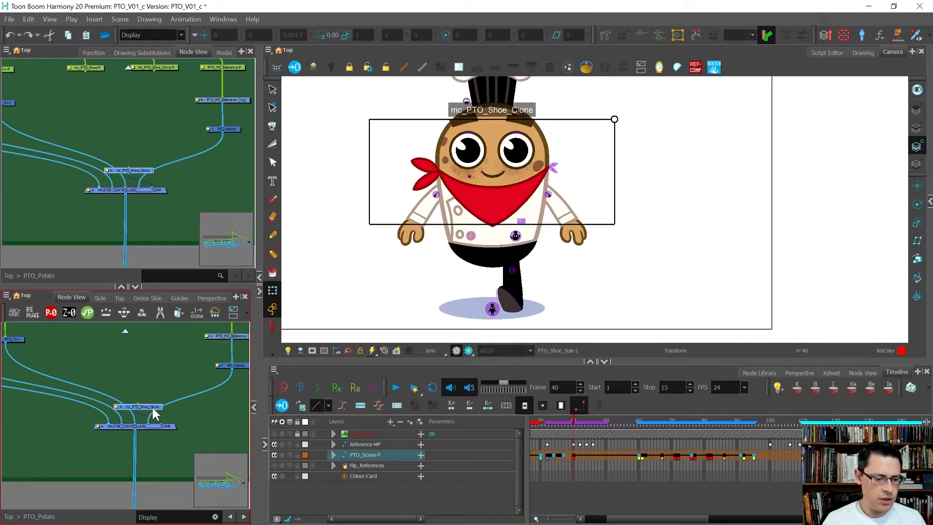
scroll(133, 417, "down", 5)
scroll(131, 406, "up", 4)
left_click_drag(130, 444, 161, 385)
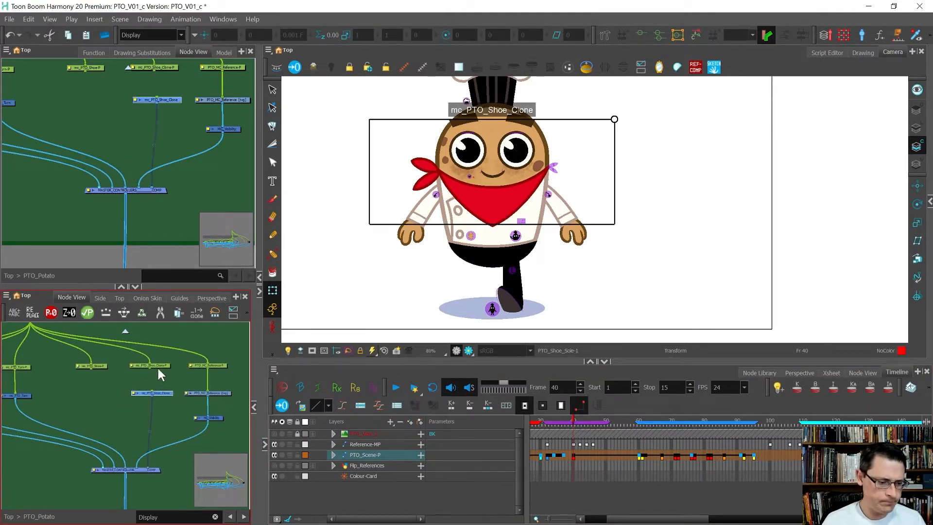
left_click_drag(149, 369, 153, 391)
left_click(165, 408)
Step: Select the cloned shoe's PTO_Shoe-P peg, reveal it in the timeline, and select its keyframes from frame 327 to the last pose
left_click(515, 302)
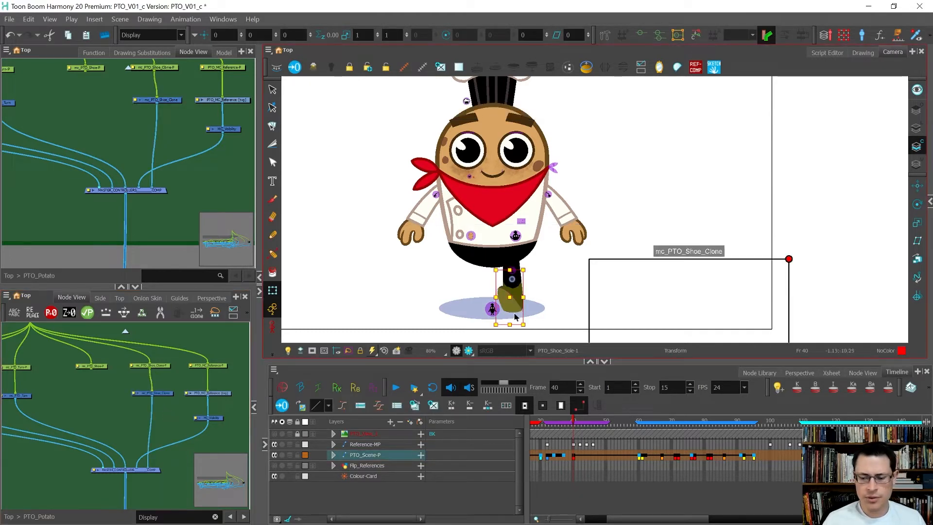
key("shift+b")
left_click_drag(631, 519, 849, 519)
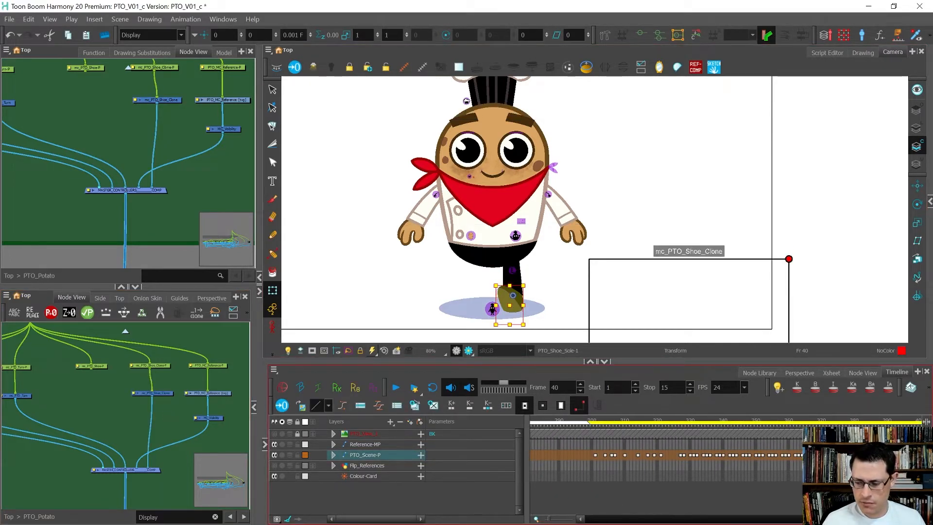
key("o")
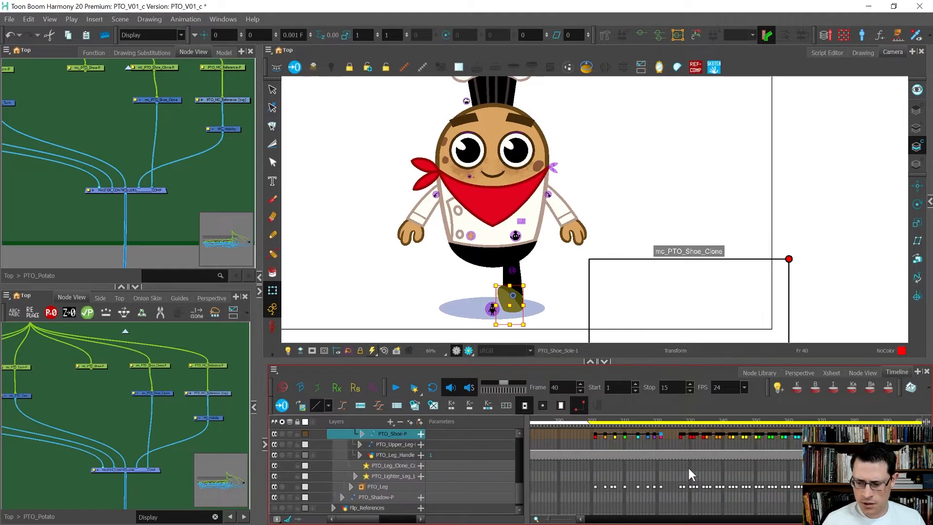
left_click(680, 436)
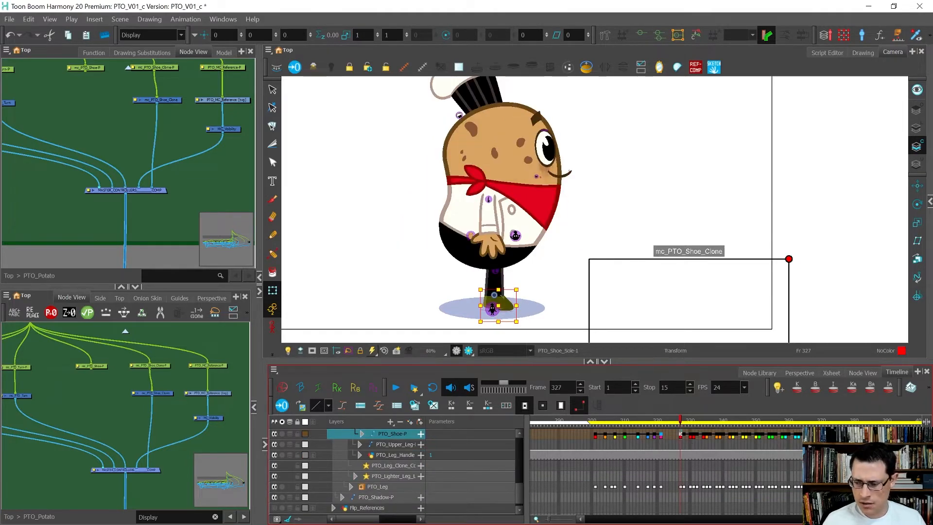
left_click(855, 434, "shift")
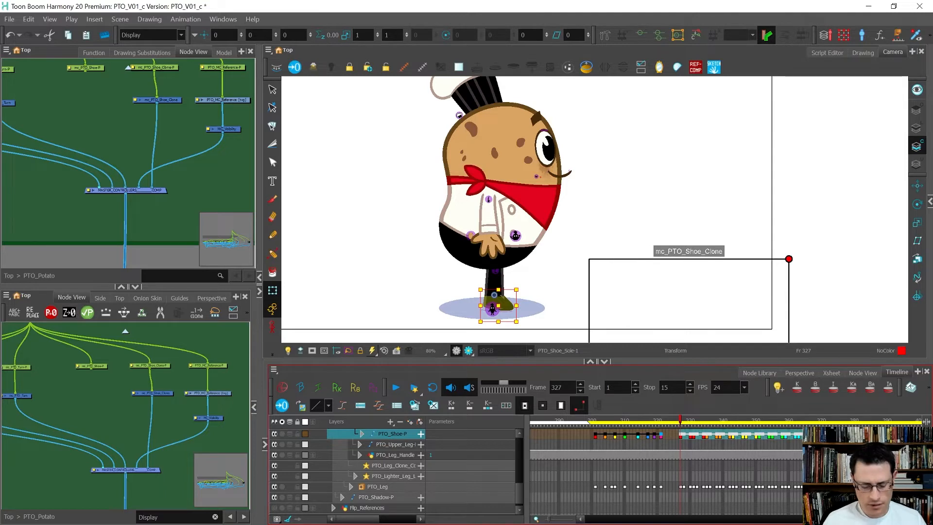
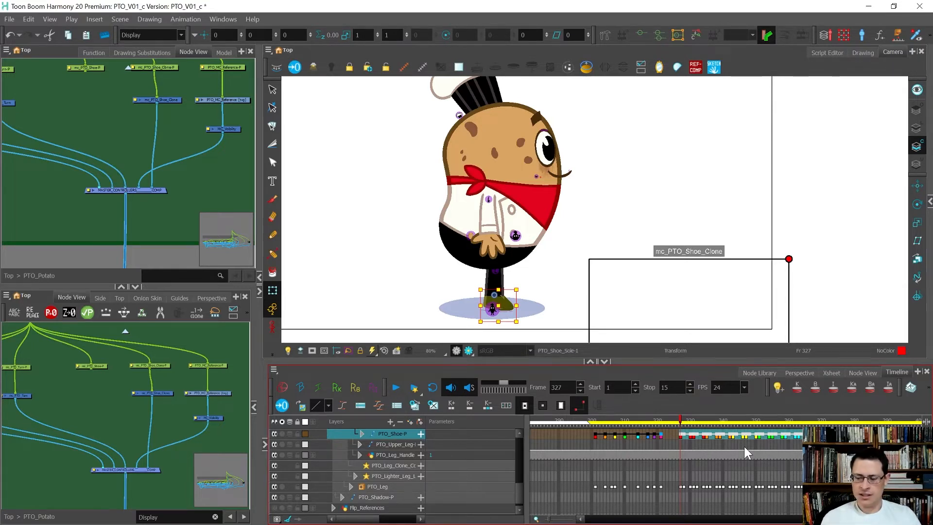
Step: Check the shoe keyframes at frames 328 and 327, and reselect the PTO_Shoe-P range from frame 327 to the last pose
scroll(675, 442, "up", 3)
left_click(687, 436)
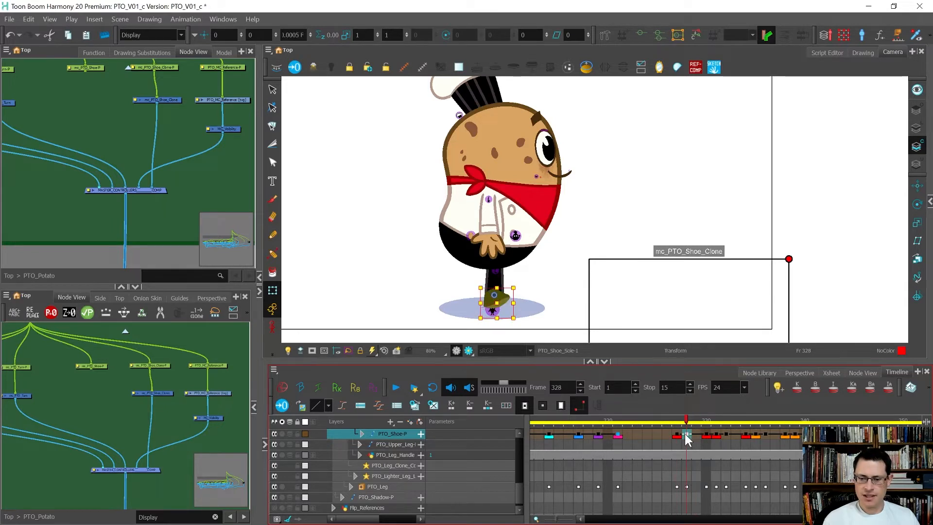
left_click(676, 436)
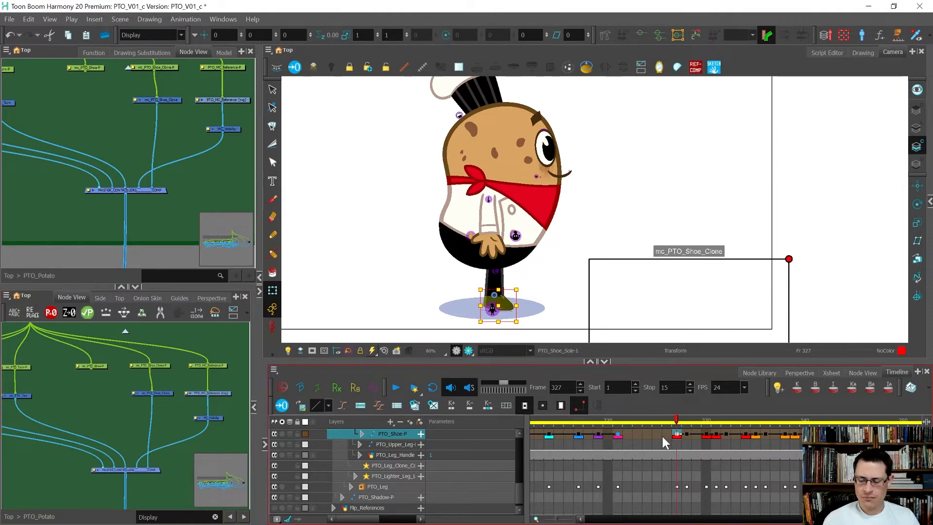
scroll(671, 443, "down", 3)
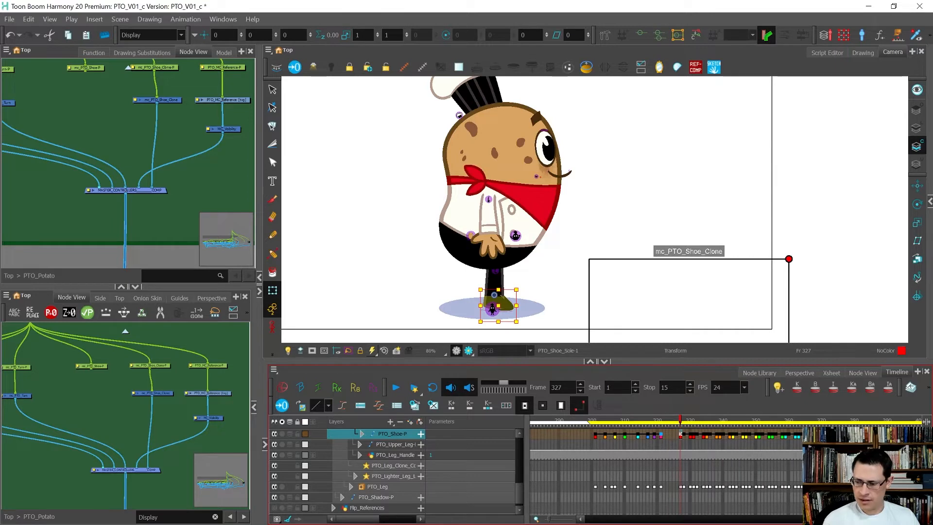
left_click(877, 433, "shift")
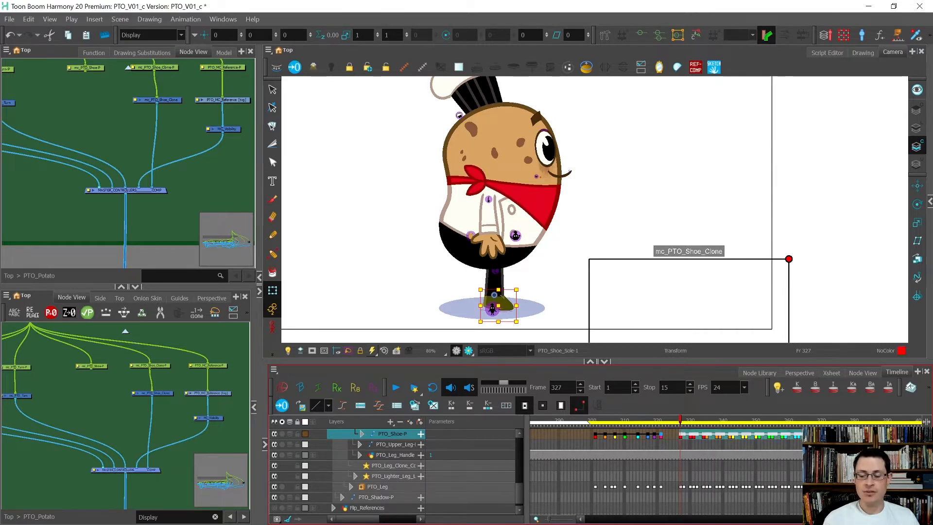
Step: Locate the PTO_Leg group in the legs section of the PTO_Potato node network and open it
left_click(34, 500)
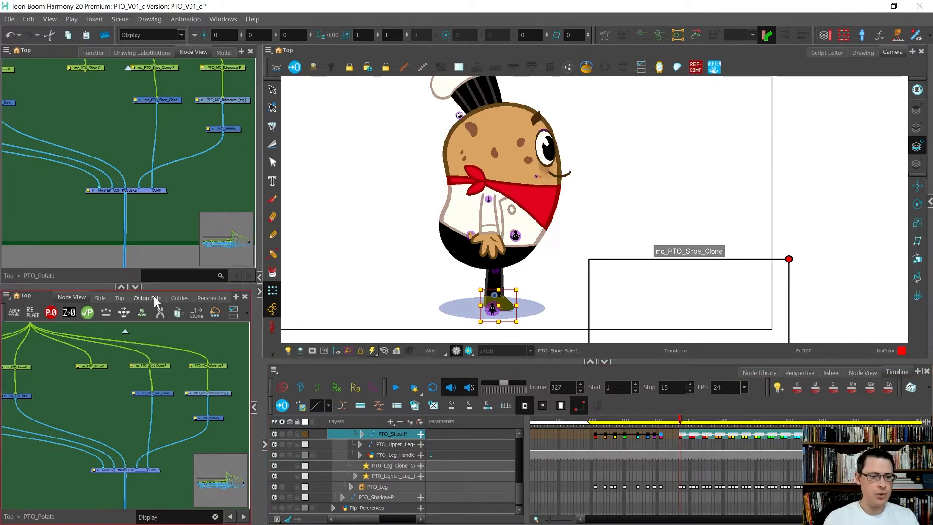
scroll(153, 350, "down", 12)
scroll(141, 374, "up", 4)
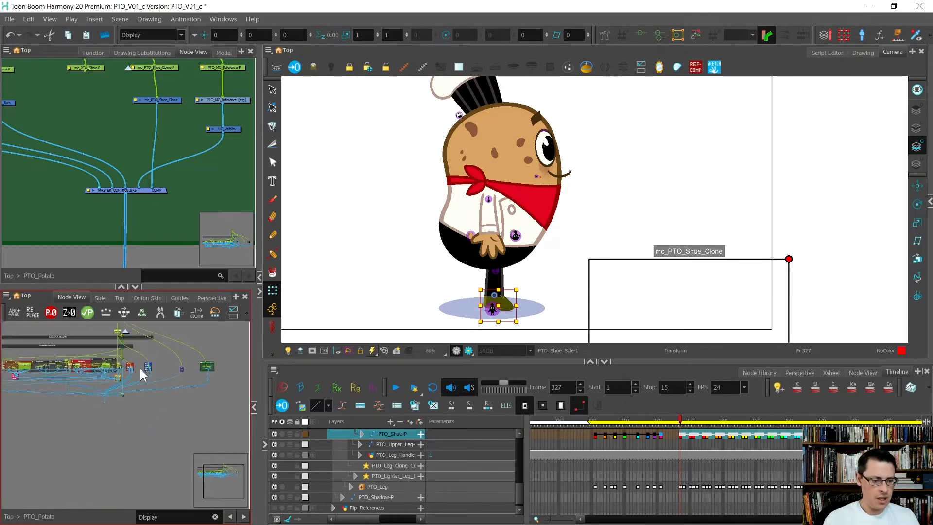
scroll(107, 356, "up", 2)
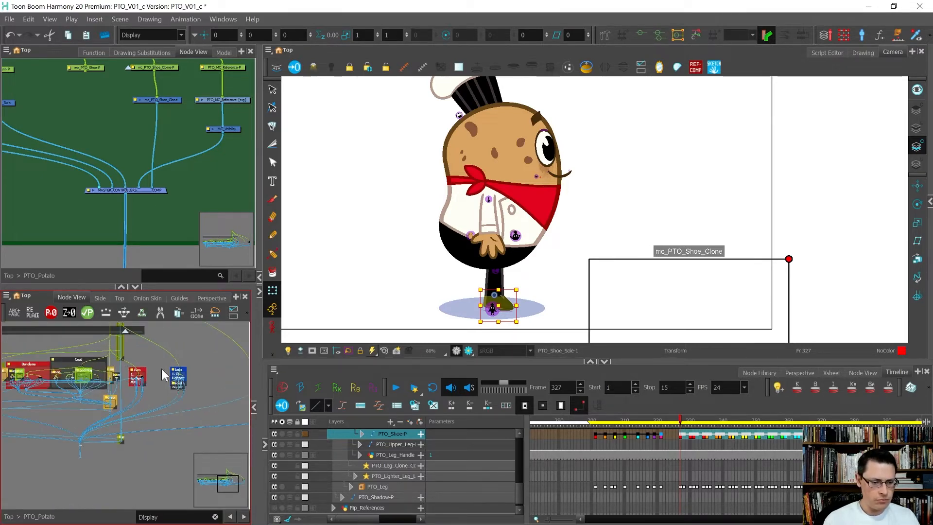
scroll(187, 384, "up", 6)
left_click_drag(158, 464, 141, 493)
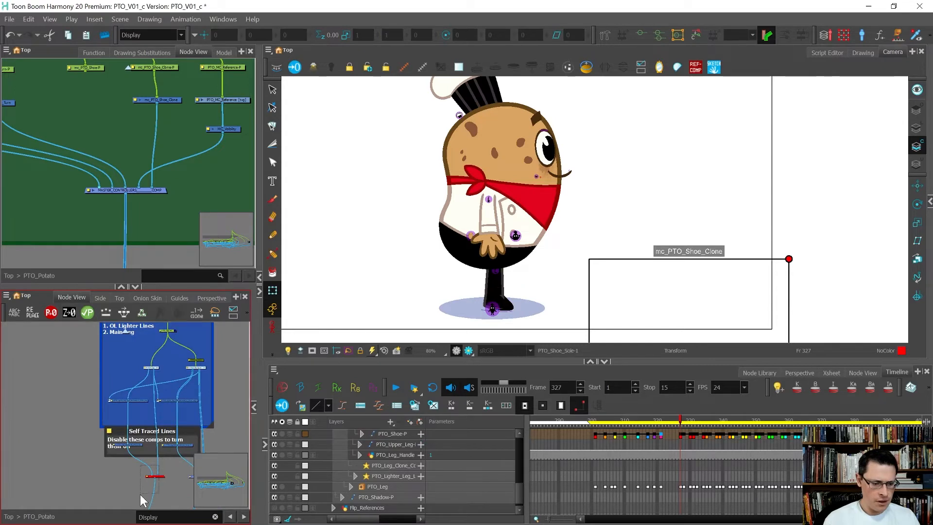
key("a")
scroll(157, 374, "up", 5)
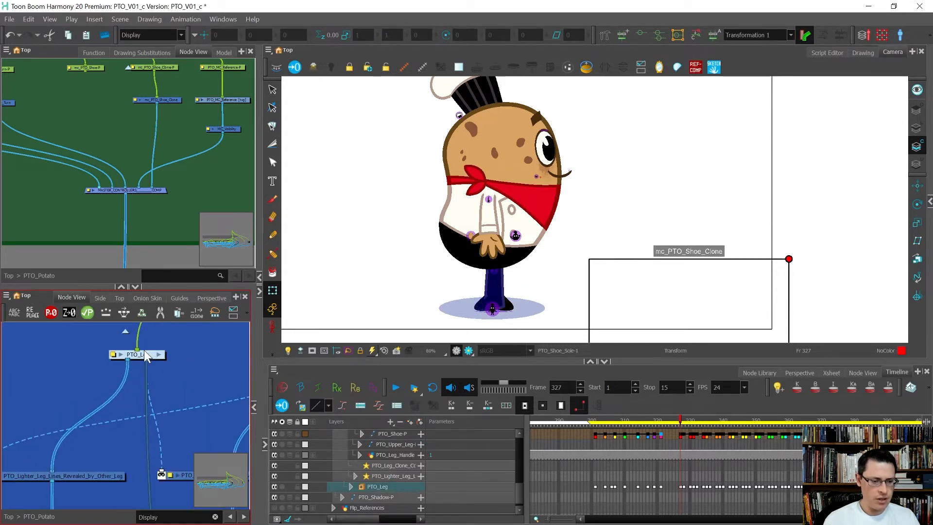
left_click(166, 362)
Step: Select the PTO_Shoe-P peg in the Shoe section of PTO_Leg and reveal it in the timeline
scroll(141, 369, "down", 4)
scroll(143, 372, "up", 3)
left_click(144, 352)
key("o")
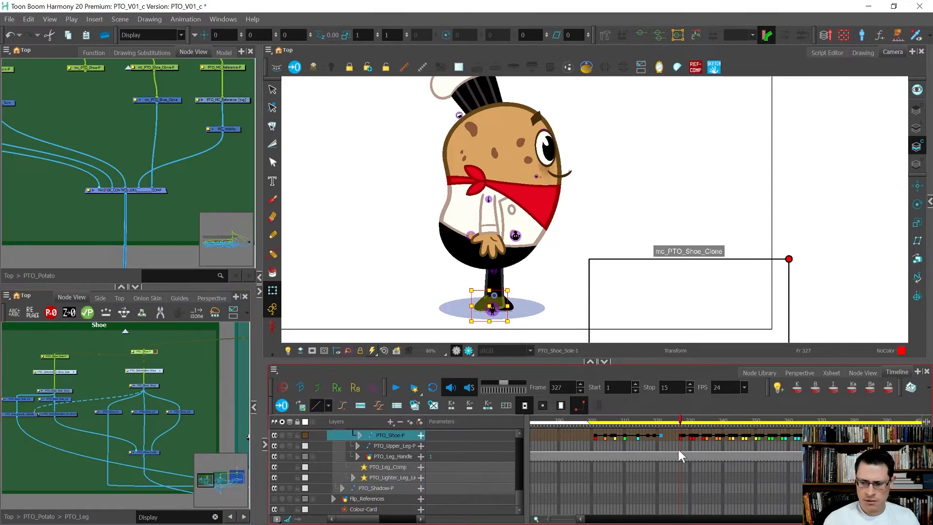
Step: Apply Paste Special at frame 327 of the PTO_Leg shoe peg and scrub through its poses to frame 392
right_click(683, 441)
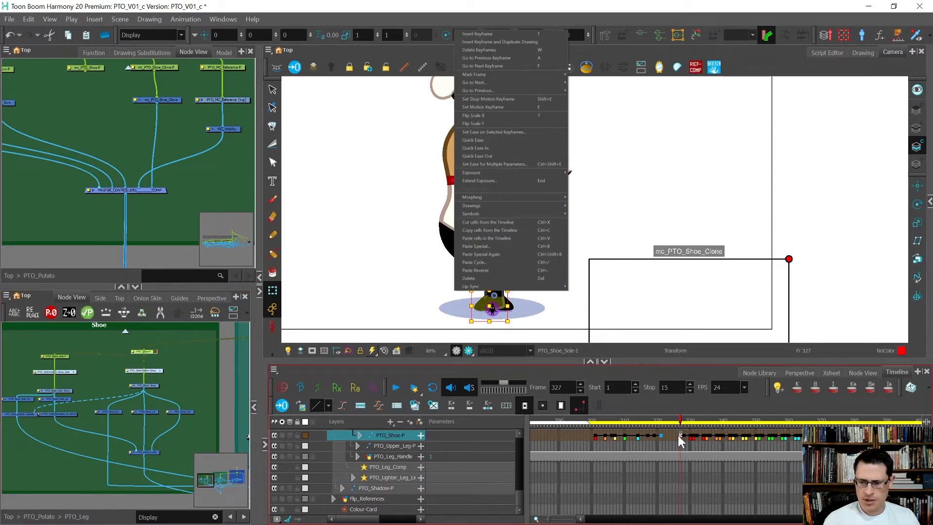
left_click(478, 246)
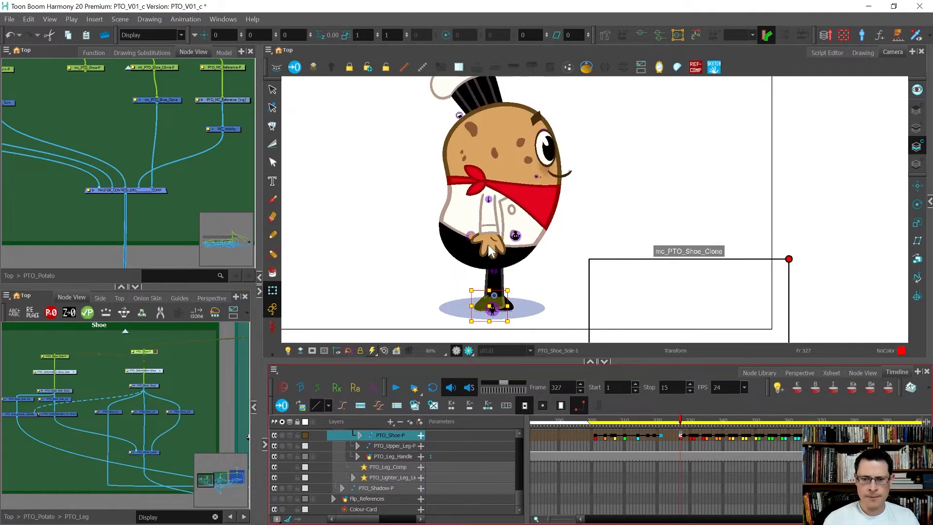
left_click(651, 391)
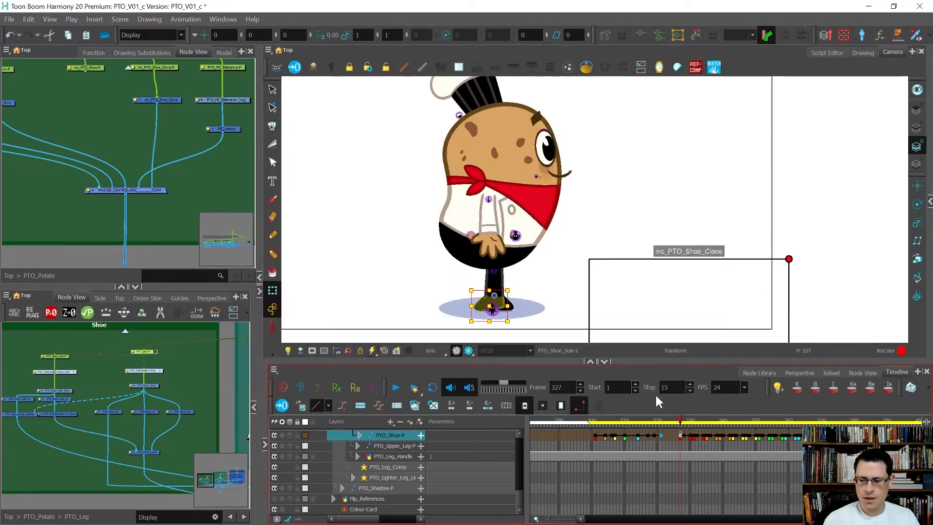
left_click_drag(683, 423, 895, 421)
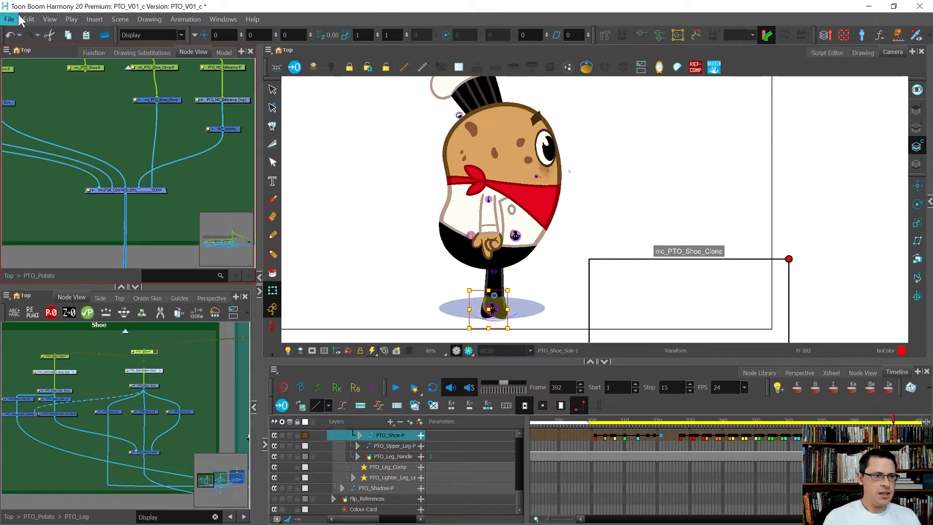
Step: Launch the Master Controller Grid Wizard for the selected shoe peg and load the [grid] untitled preset
left_click(843, 35)
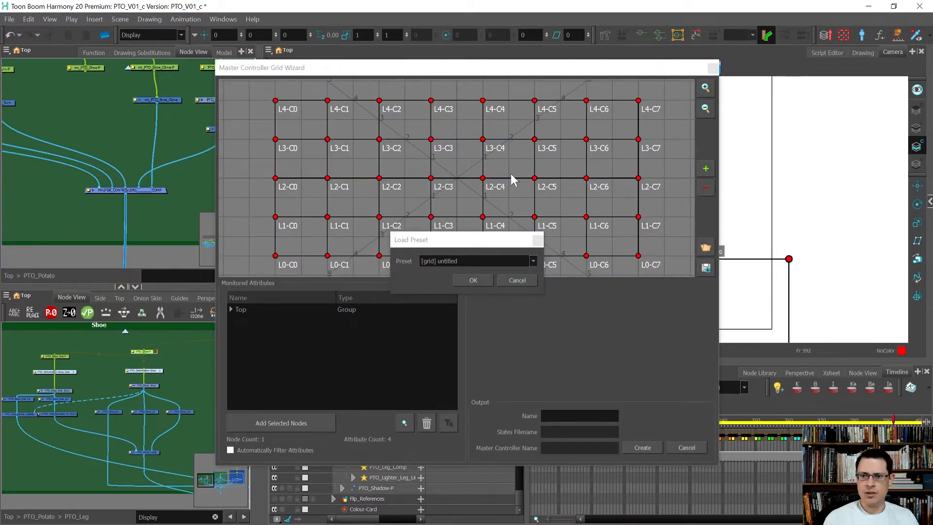
left_click(467, 260)
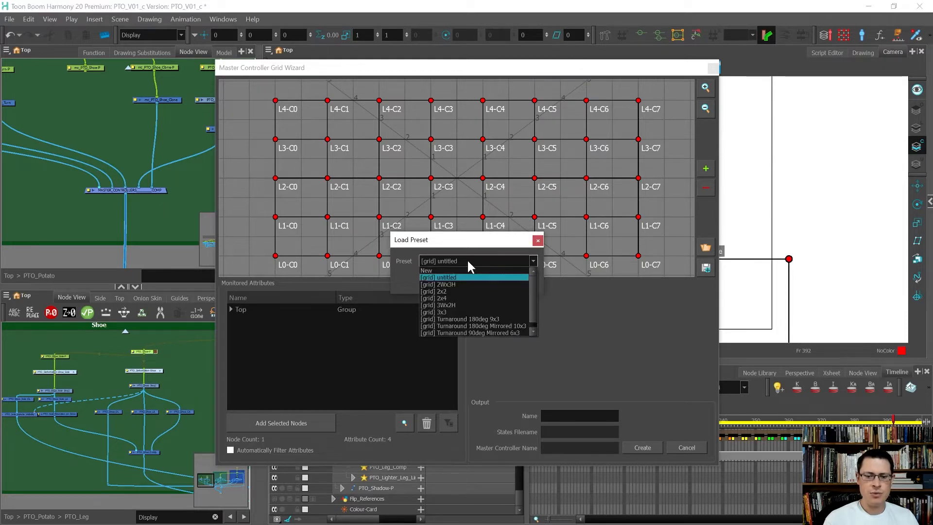
left_click(474, 261)
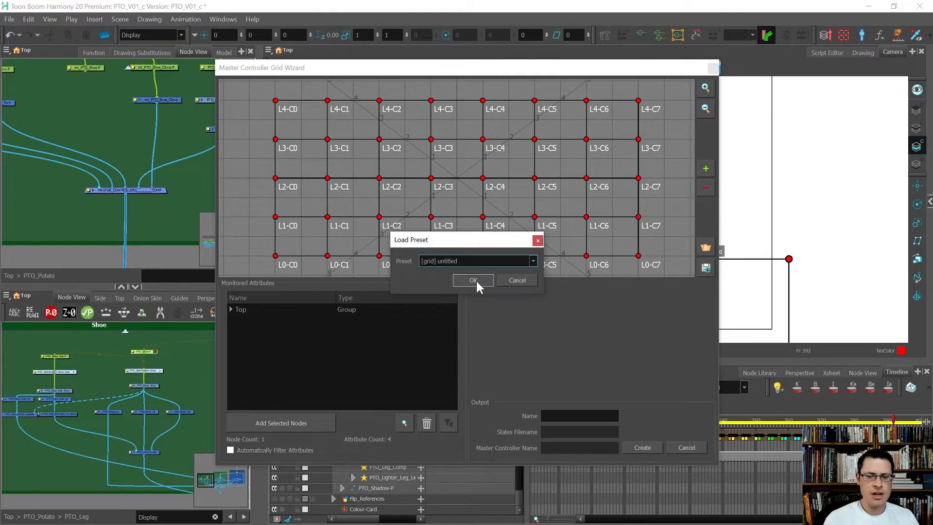
left_click(474, 280)
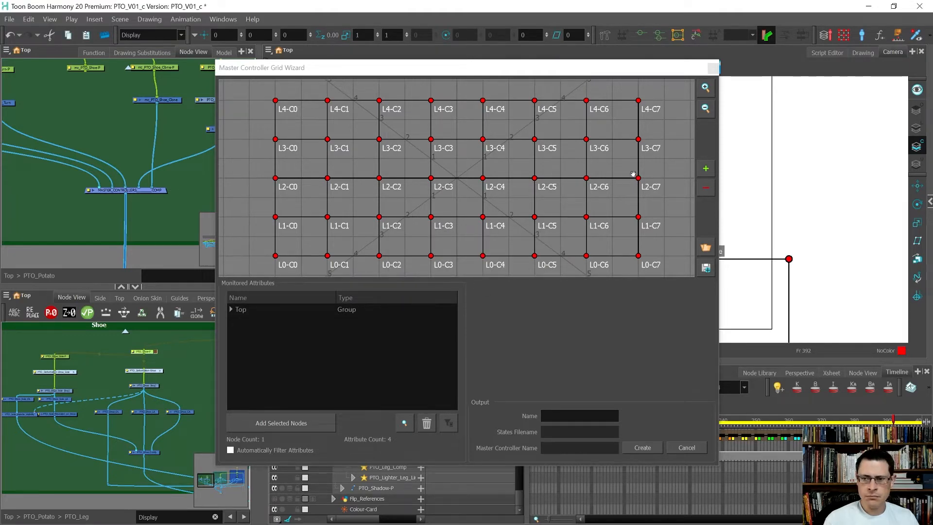
left_click_drag(447, 68, 309, 85)
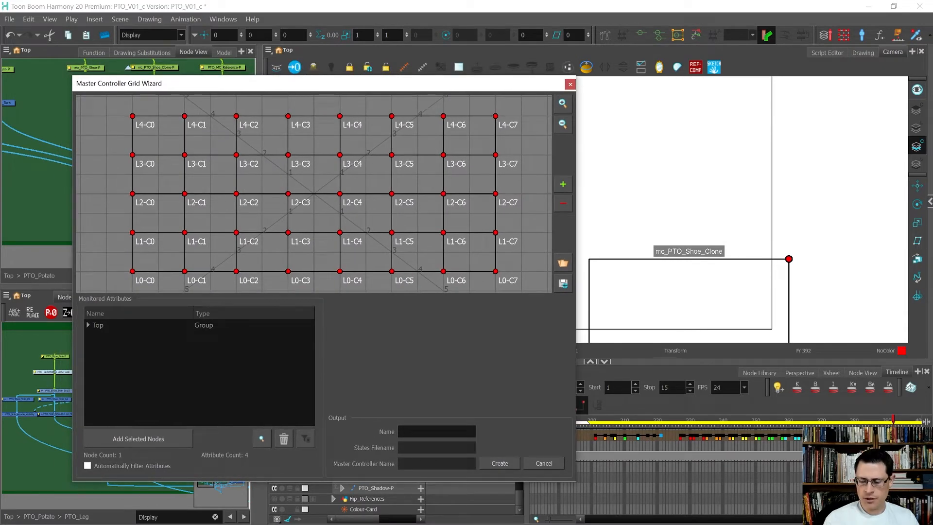
Step: Go to the shoe pose at frame 327 and assign that frame to grid point L2-C7
scroll(707, 440, "up", 1)
scroll(687, 452, "up", 1)
scroll(687, 454, "up", 1)
left_click(676, 446)
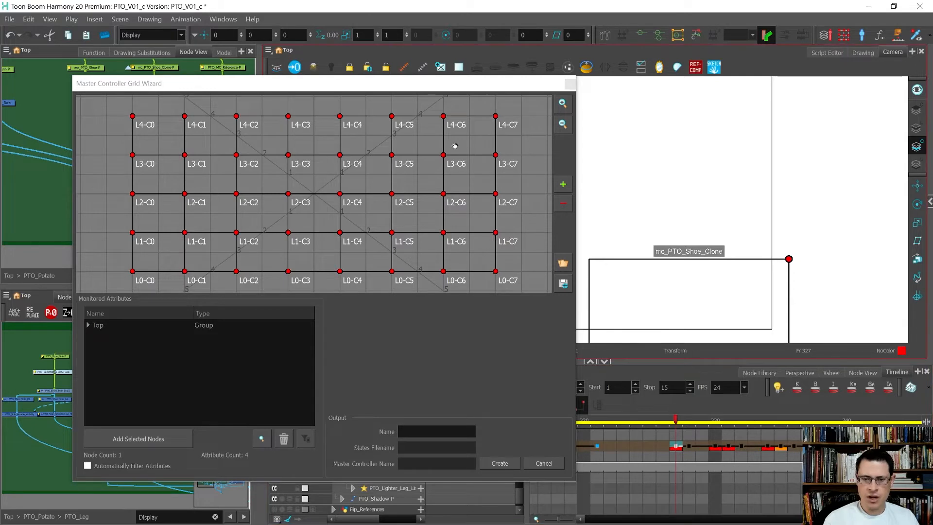
left_click_drag(499, 88, 382, 82)
double_click(392, 190)
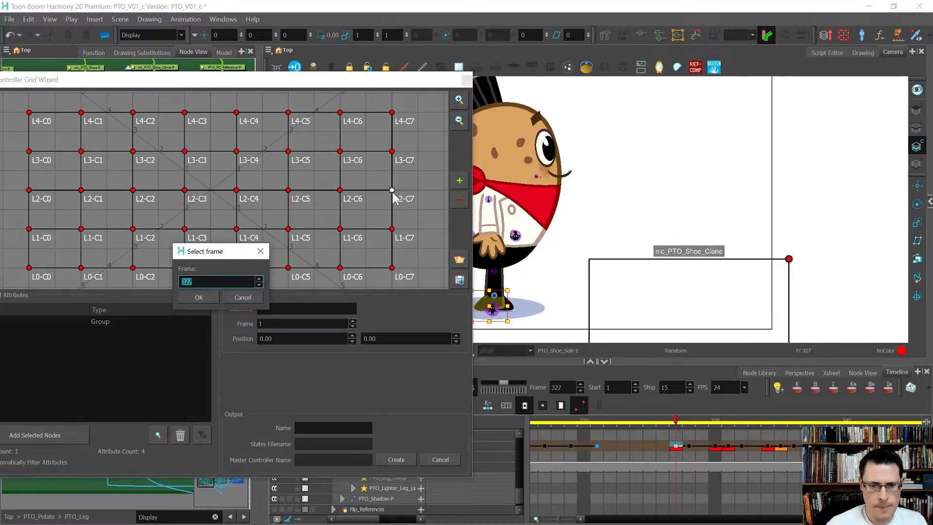
key("Return")
Step: Assign frame 328 to grid point L3-C7 and frame 330 to grid point L4-C7
left_click(687, 445)
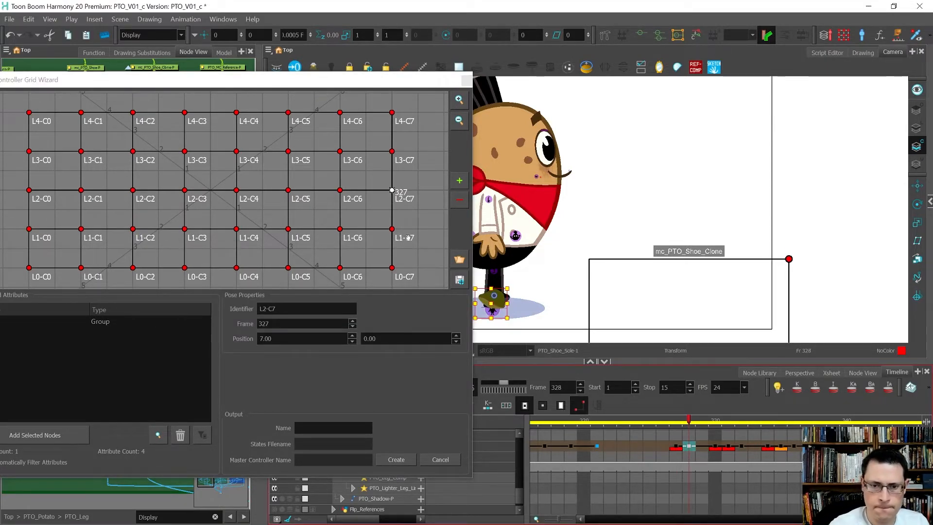
double_click(391, 153)
key("Return")
left_click(714, 446)
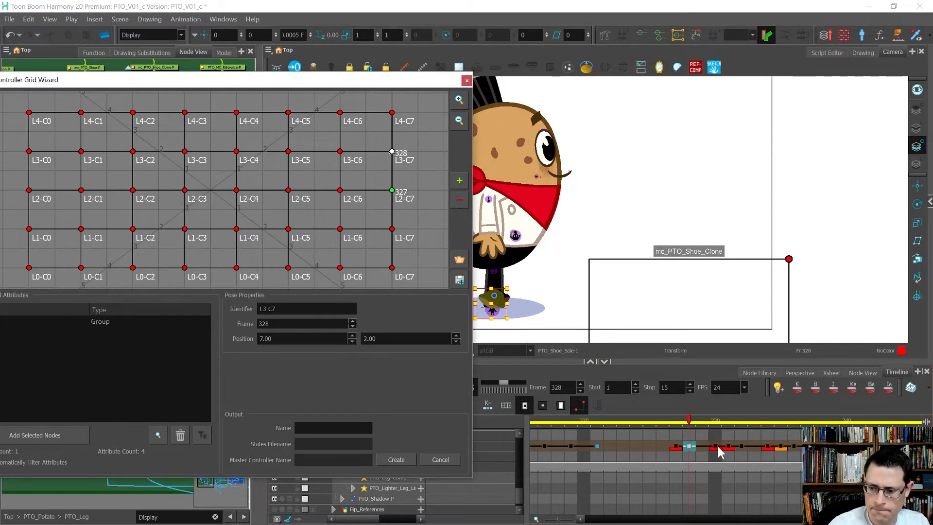
double_click(392, 112)
key("Return")
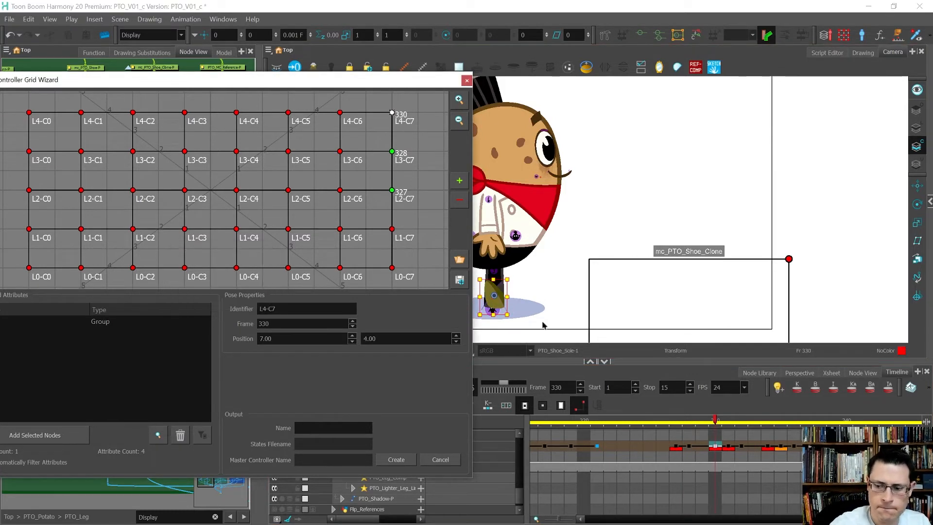
Step: Assign frame 332 to grid point L1-C7 and frame 334 to grid point L0-C7
left_click(740, 446)
double_click(392, 228)
key("Return")
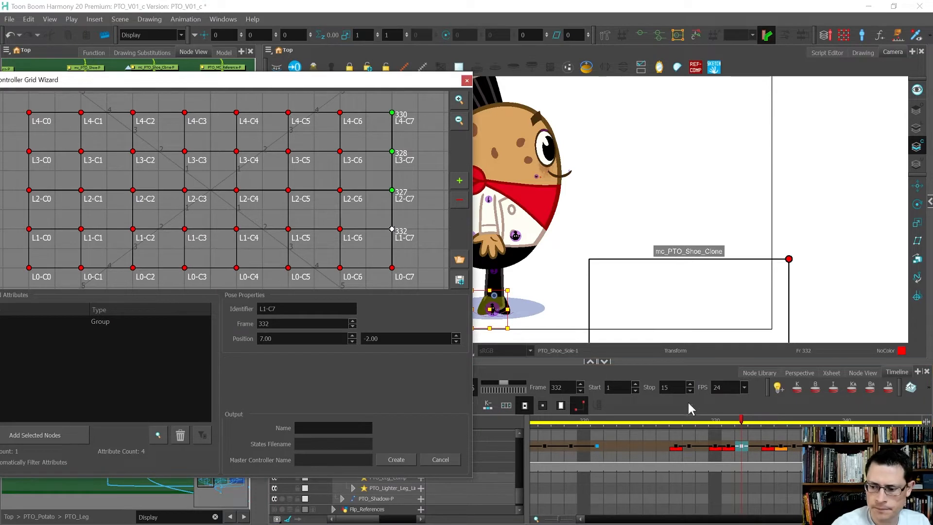
left_click(767, 445)
double_click(392, 267)
key("Return")
Step: Assign frames 335, 336 and 338 to grid points L2-C6, L3-C6 and L4-C6 respectively
left_click(781, 445)
double_click(340, 190)
key("Return")
left_click(793, 445)
left_click(340, 151)
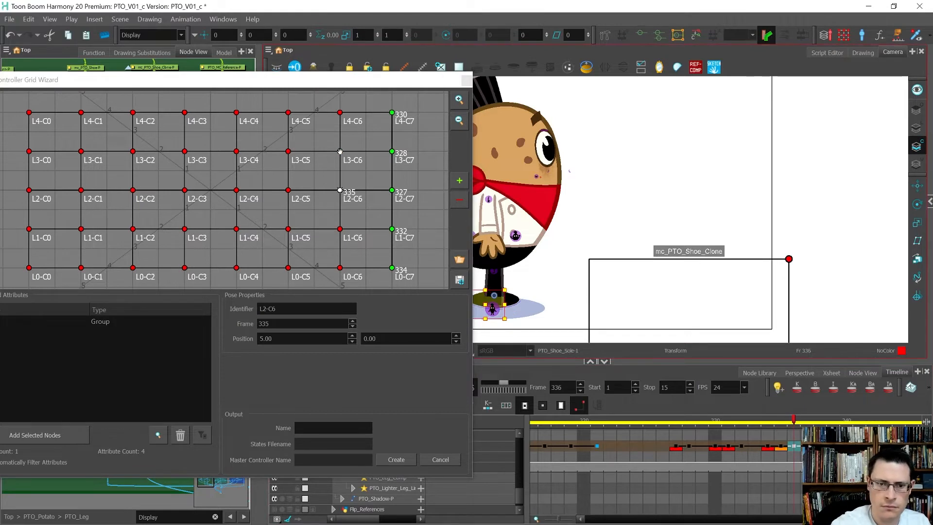
left_click(819, 445)
double_click(339, 113)
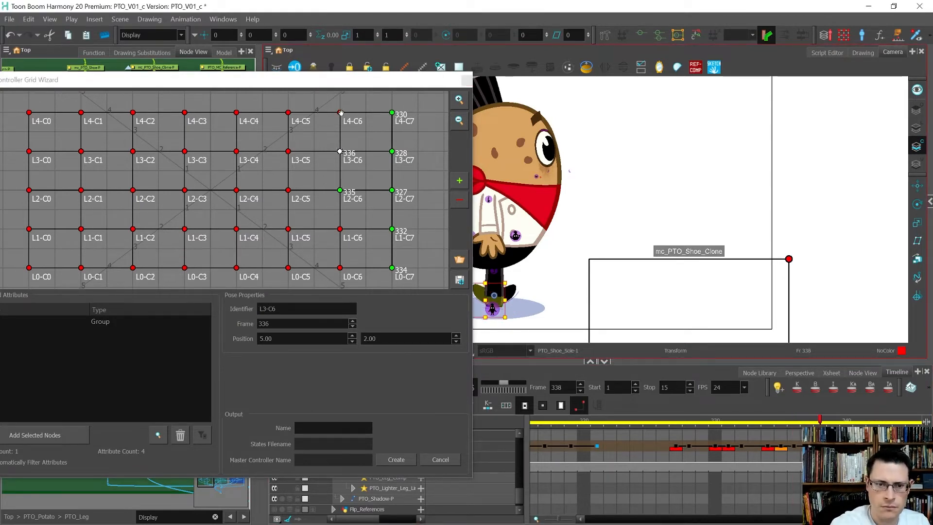
key("Return")
Step: Assign frame 340 to grid point L1-C6 and frame 342 to grid point L0-C6
left_click(846, 446)
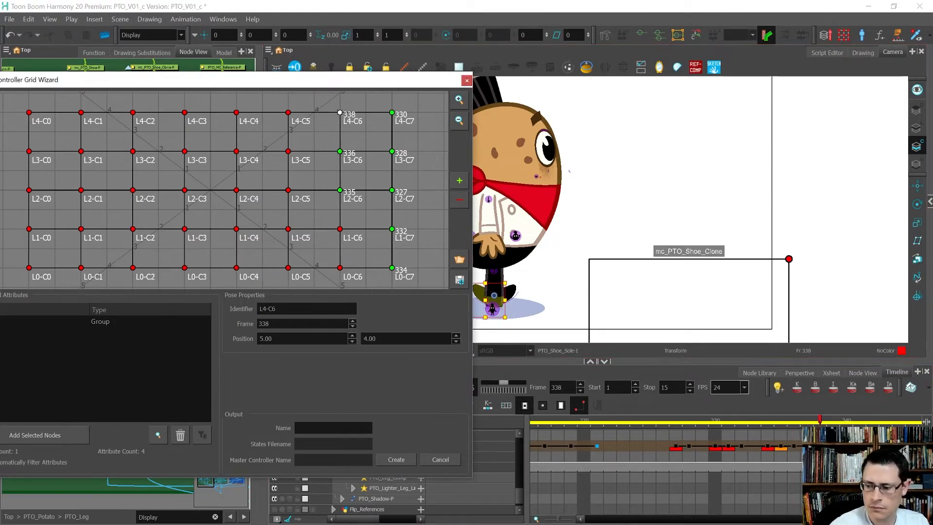
double_click(340, 229)
key("Return")
left_click(872, 446)
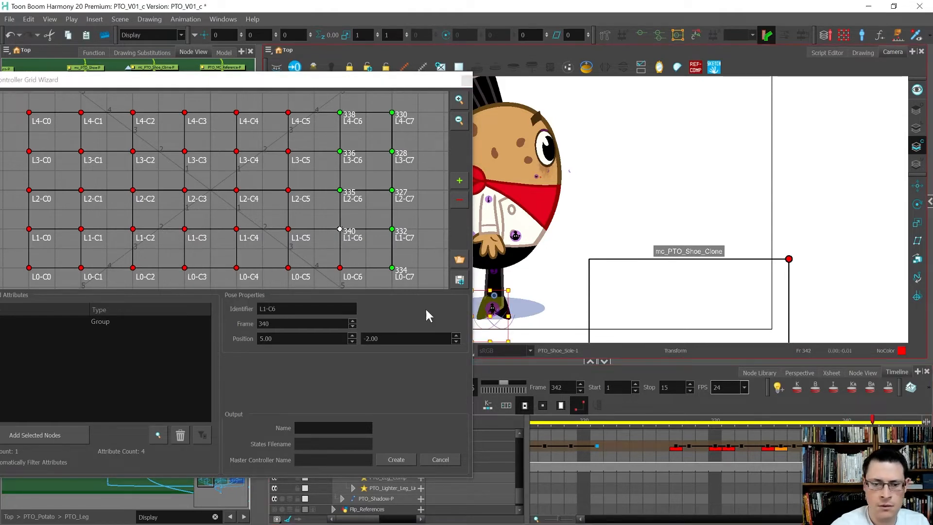
double_click(339, 267)
key("Return")
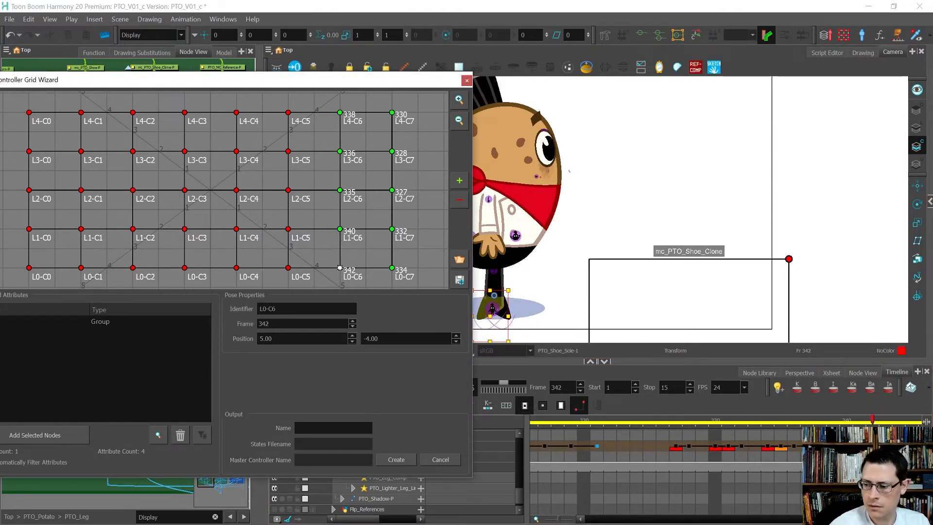
Step: Assign frames 343, 344 and 346 to grid points L2-C5, L3-C5 and L4-C5 respectively
scroll(666, 446, "right", 5)
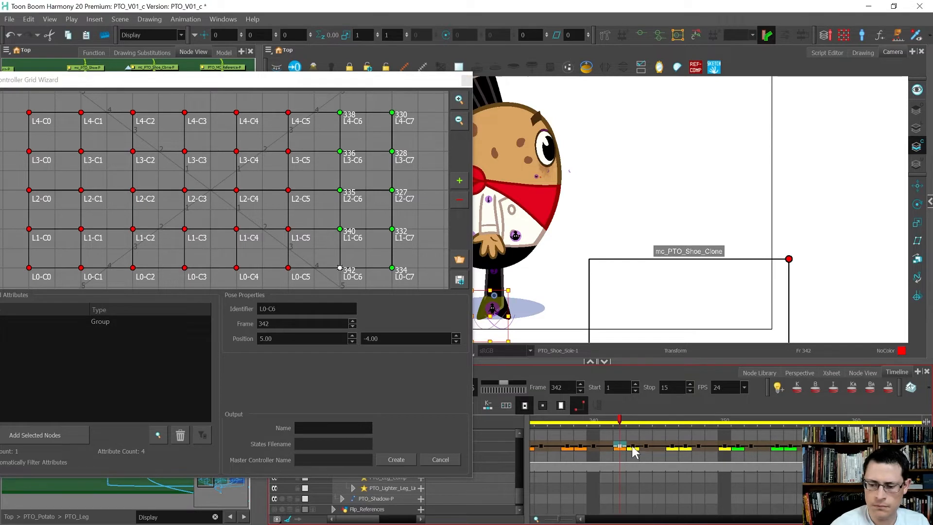
left_click(632, 445)
double_click(288, 189)
key("Return")
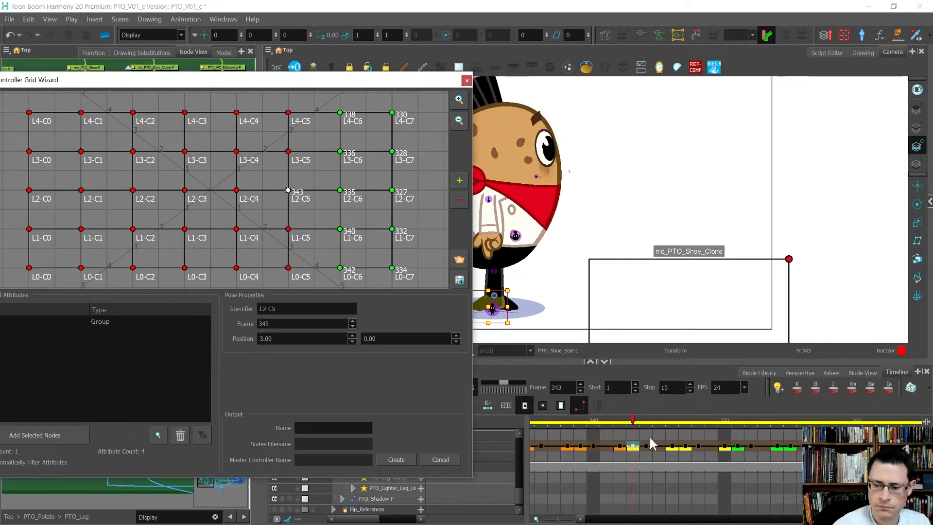
double_click(288, 152)
key("Return")
left_click(672, 445)
double_click(288, 112)
key("Return")
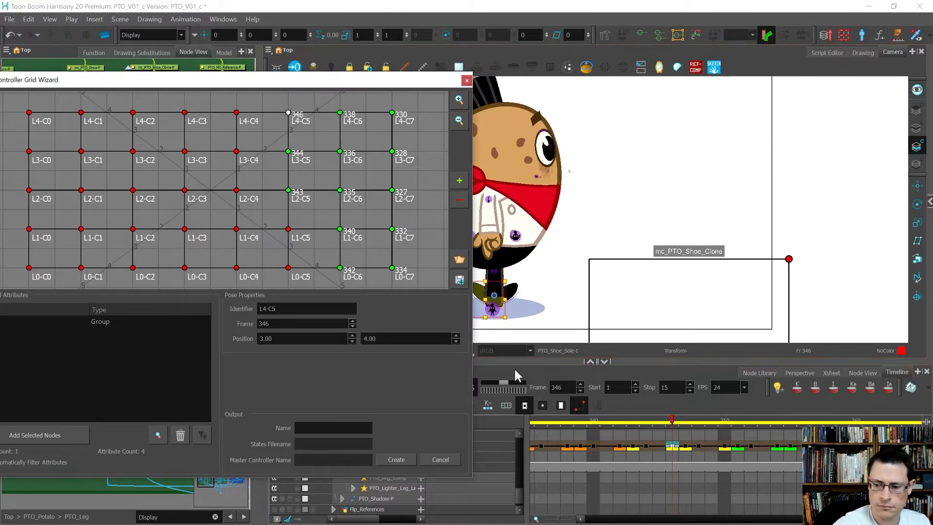
Step: Assign frame 348 to grid point L1-C5 and frame 350 to grid point L0-C5
left_click(698, 446)
double_click(288, 228)
key("Return")
left_click(724, 445)
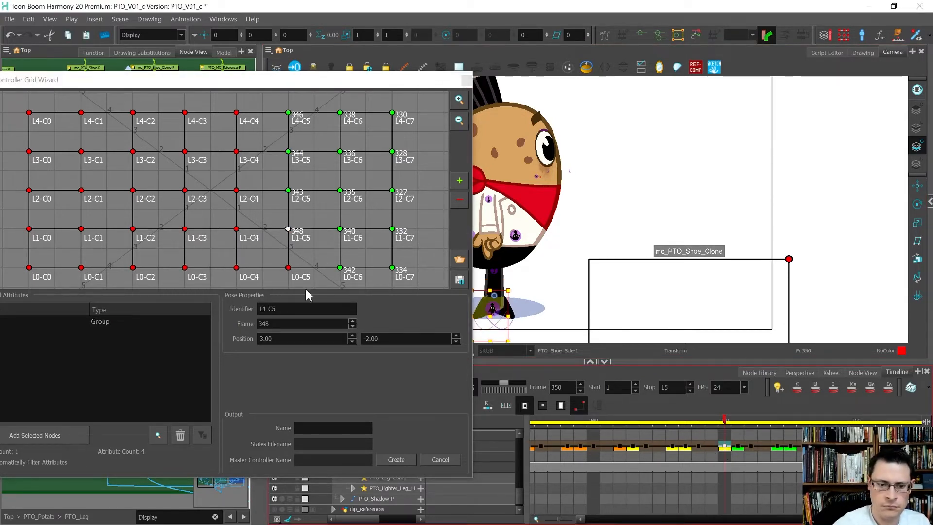
double_click(288, 268)
key("Return")
Step: Assign frames 351, 352 and 354 to grid points L2-C4, L3-C4 and L4-C4 respectively
left_click(739, 447)
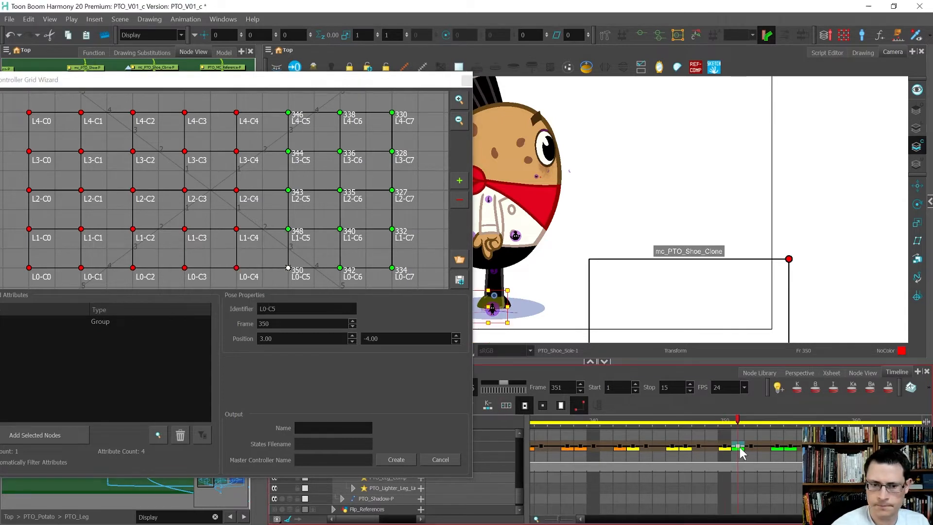
double_click(236, 189)
key("Return")
left_click(750, 445)
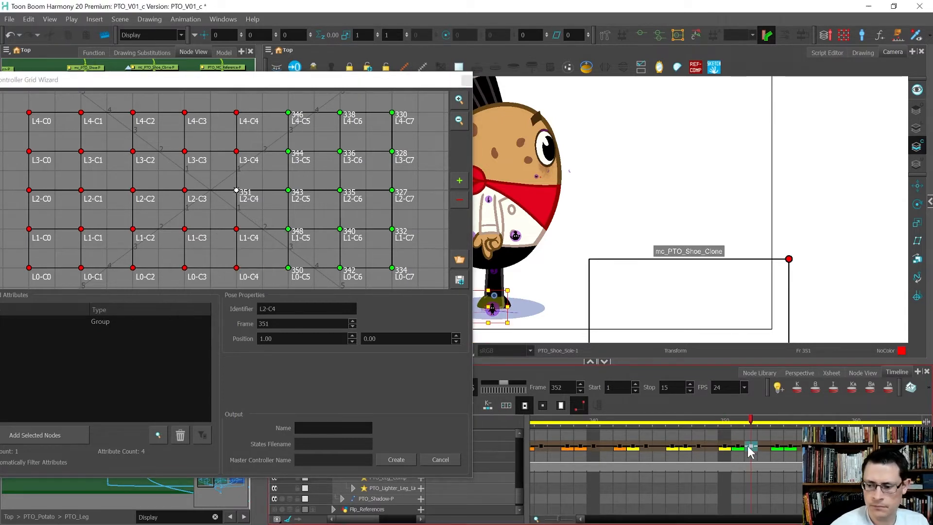
double_click(236, 151)
key("Return")
left_click(776, 446)
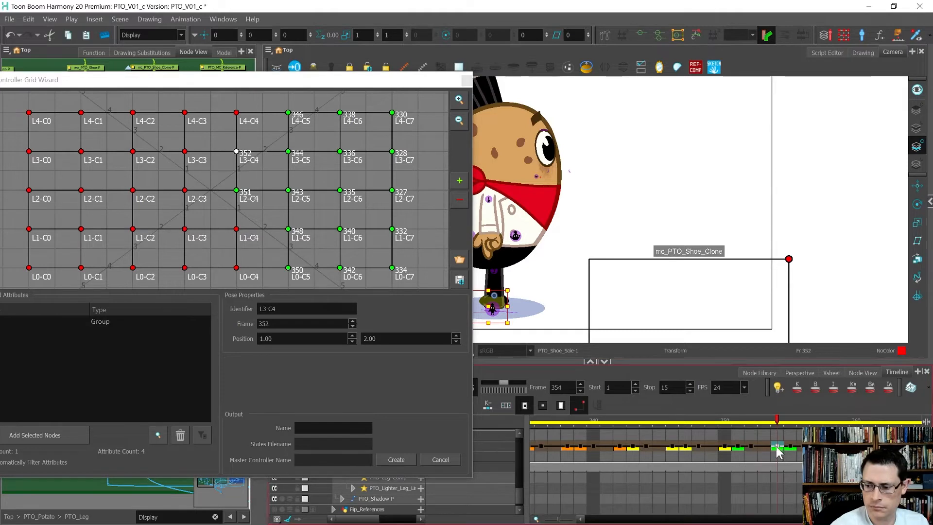
double_click(236, 112)
key("Return")
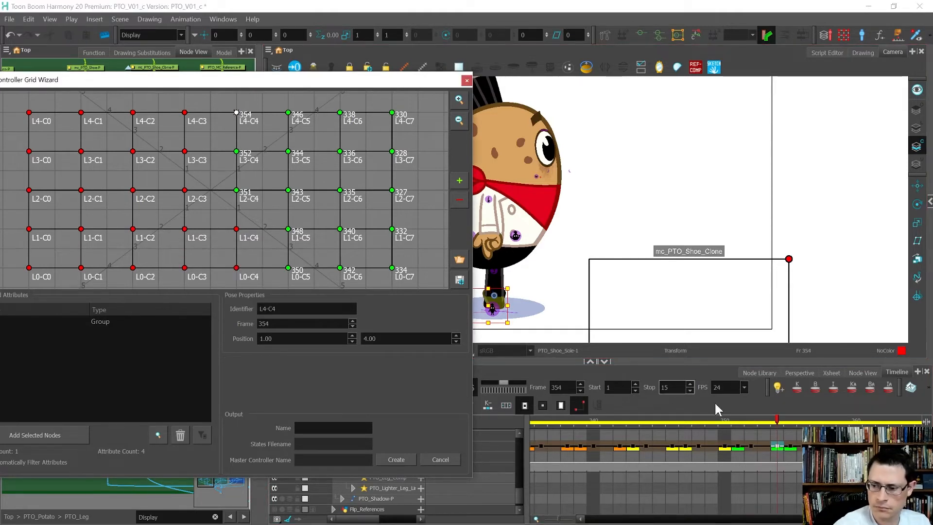
Step: Assign frame 356 to grid point L1-C4 and frame 358 to grid point L0-C4
left_click(802, 446)
double_click(237, 229)
key("Return")
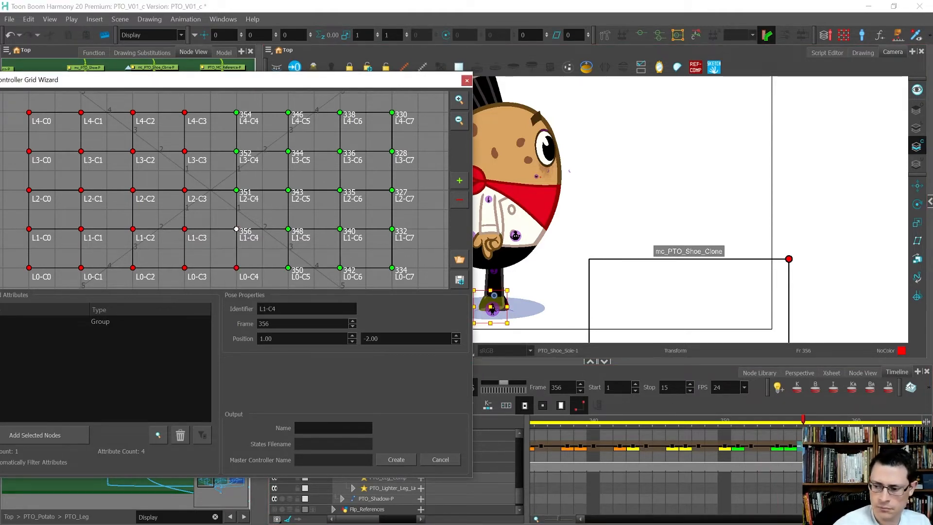
key("period")
key("period")
double_click(236, 268)
key("Return")
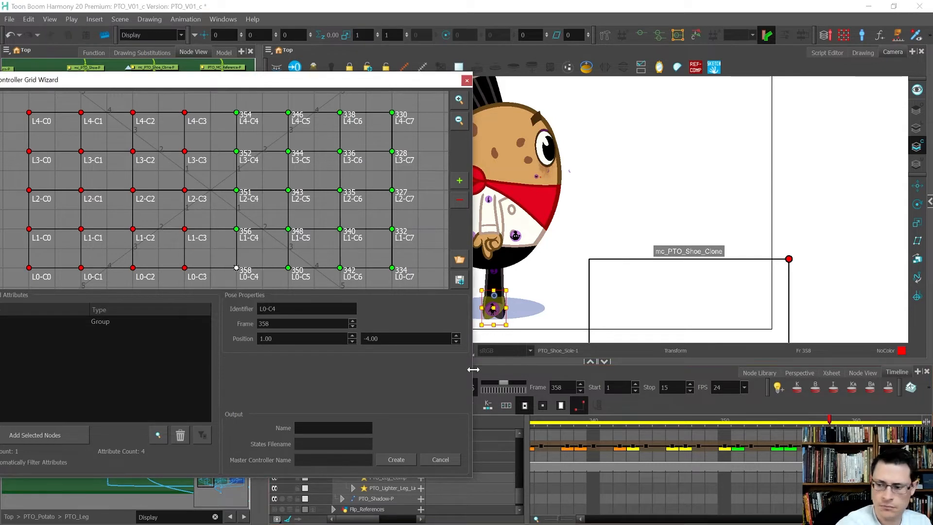
Step: Assign frames 359, 360 and 362 to grid points L2-C3, L3-C3 and L4-C3 respectively
left_click_drag(920, 461, 765, 461)
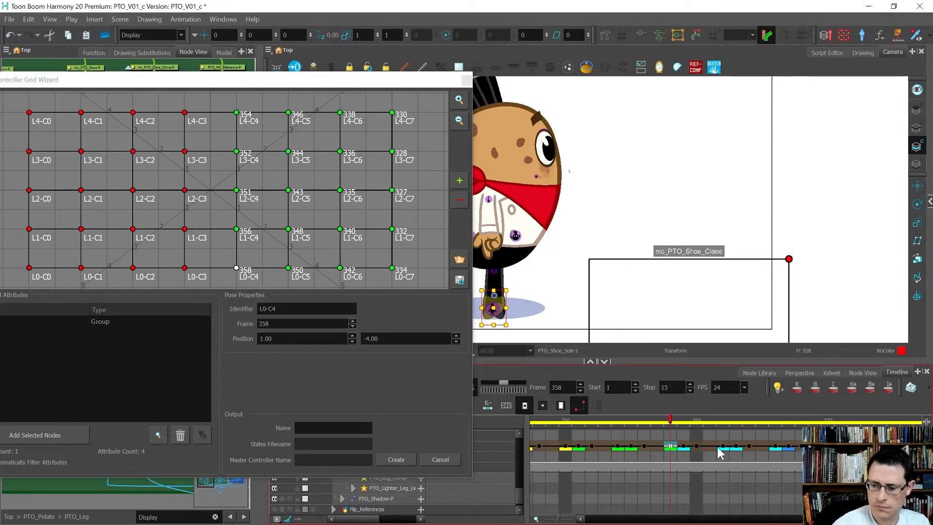
left_click(684, 449)
double_click(184, 190)
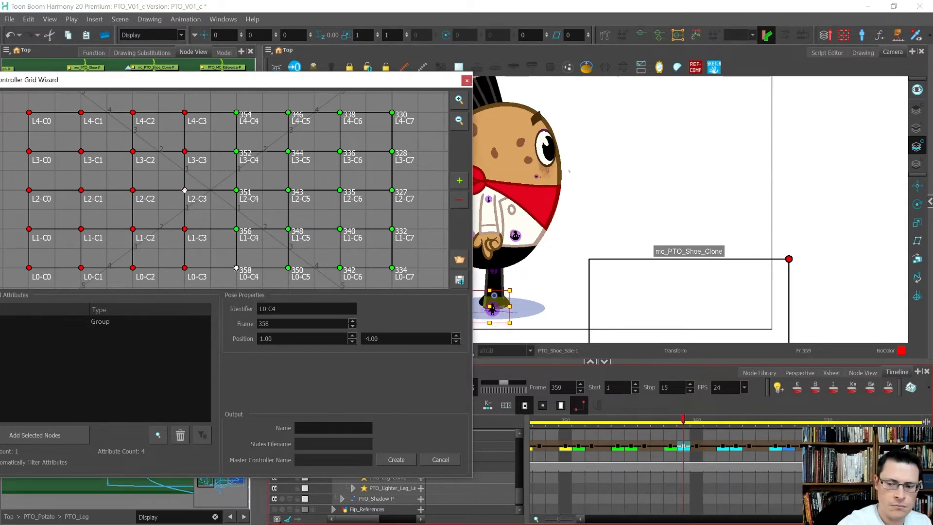
left_click(697, 447)
double_click(187, 152)
key("Return")
left_click(722, 446)
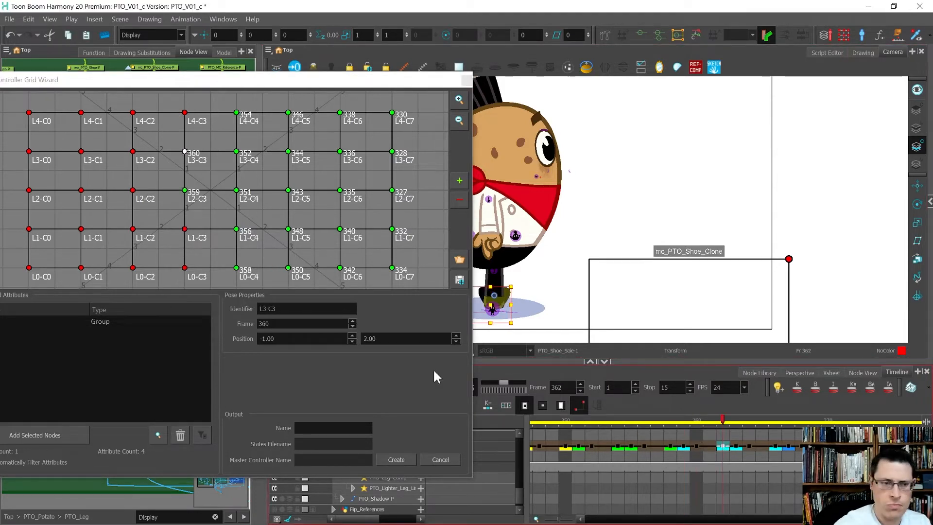
double_click(184, 112)
key("Return")
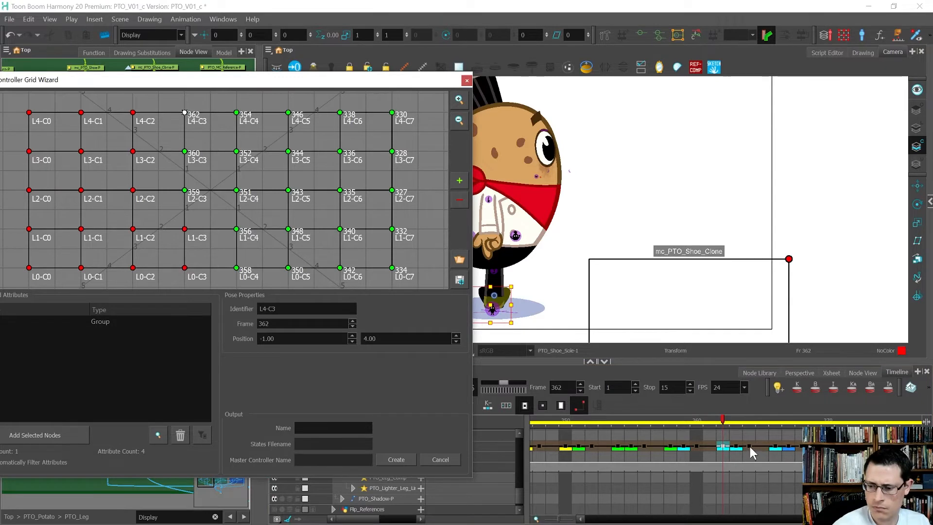
Step: Assign frame 364 to grid point L1-C3 and frame 366 to grid point L0-C3
left_click(749, 447)
double_click(185, 228)
key("Return")
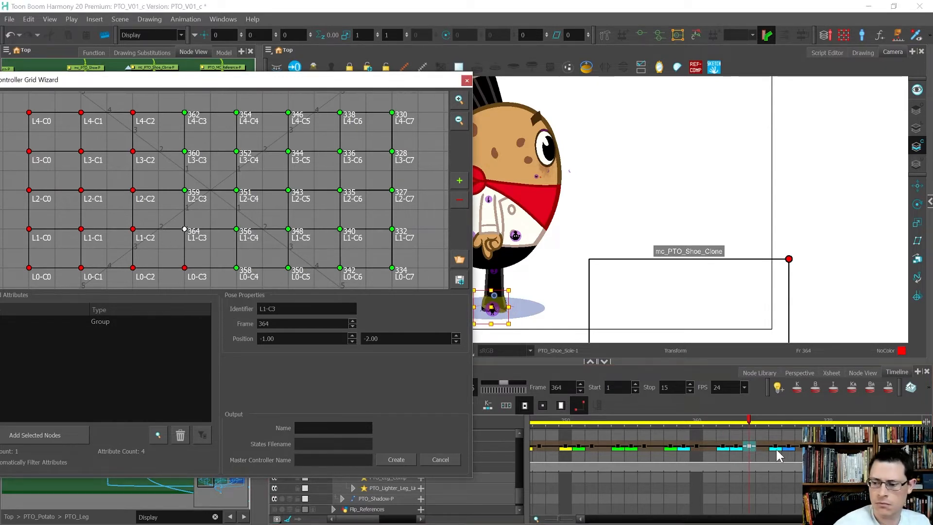
left_click(775, 447)
double_click(185, 268)
key("Return")
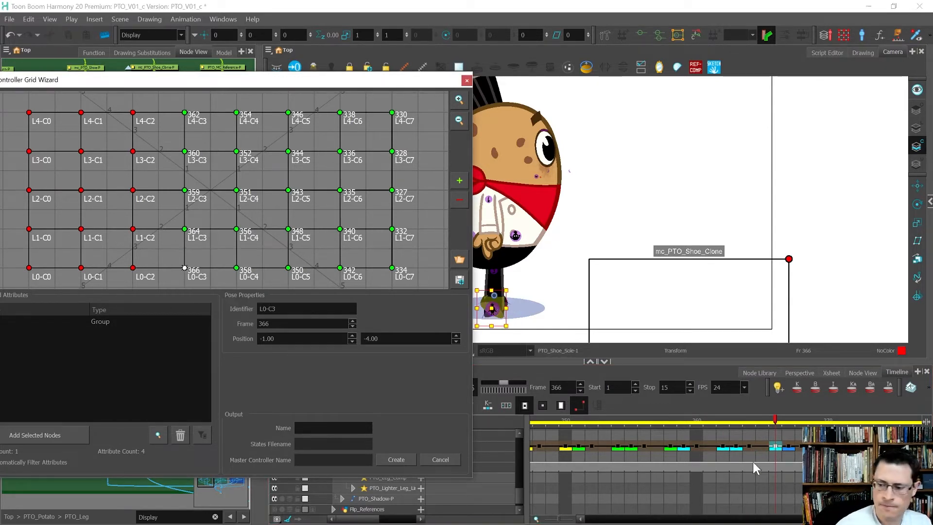
Step: Assign frames 367, 368 and 370 to grid points L2-C2, L3-C2 and L4-C2 respectively
scroll(719, 458, "right", 3)
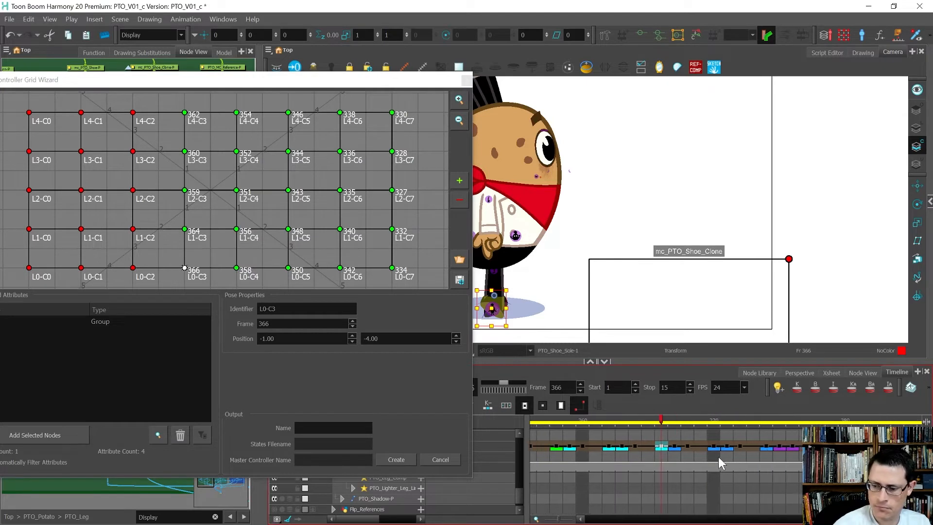
left_click(674, 447)
double_click(133, 190)
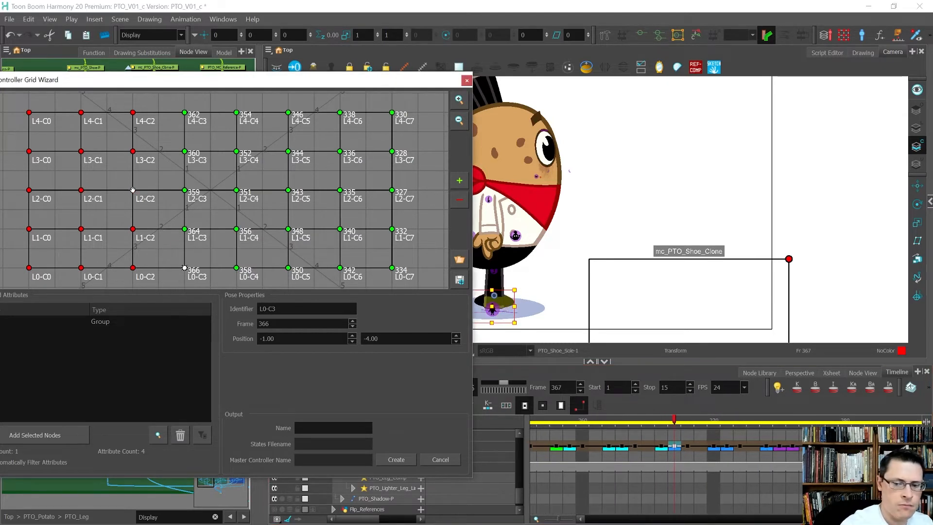
key("Return")
left_click(688, 447)
double_click(133, 151)
key("Return")
left_click(714, 446)
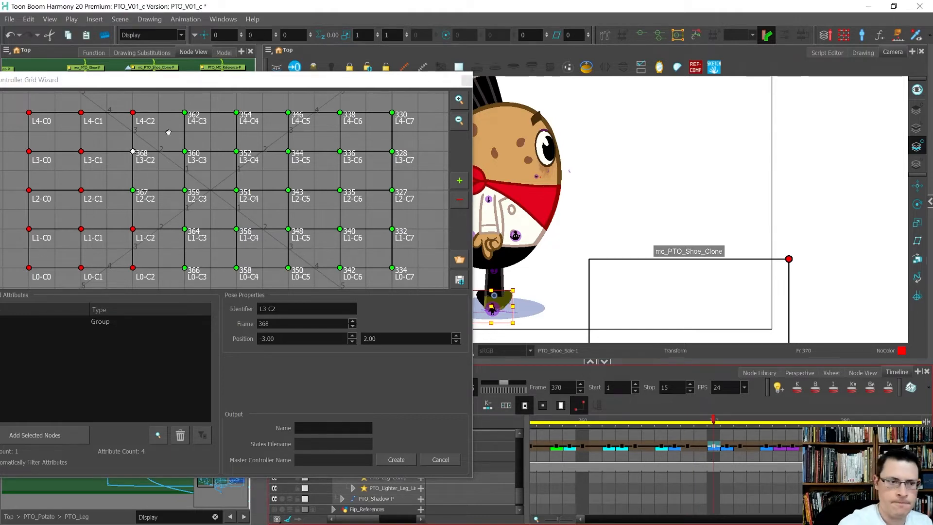
double_click(132, 113)
key("Return")
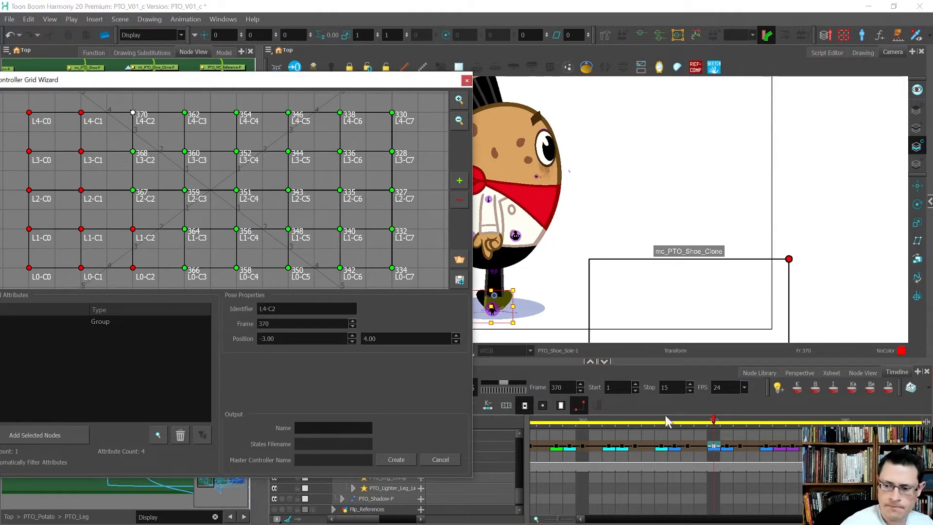
Step: Assign frame 372 to grid point L1-C2 and frame 374 to grid point L0-C2
left_click(727, 446)
left_click(740, 448)
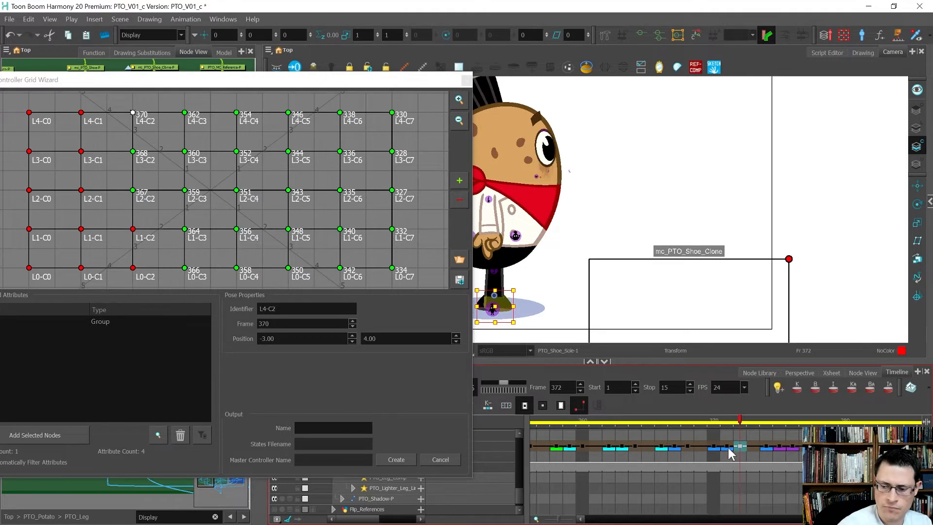
key("period")
key("period")
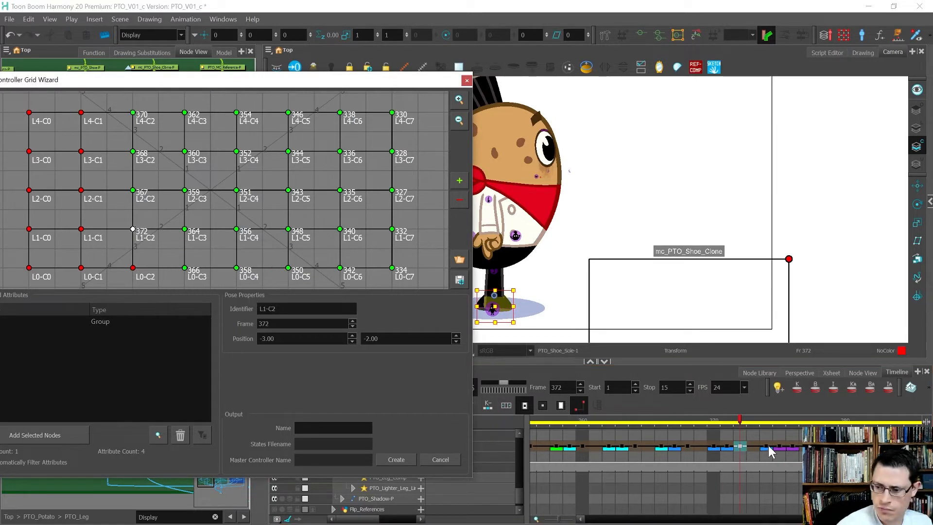
double_click(133, 267)
key("Return")
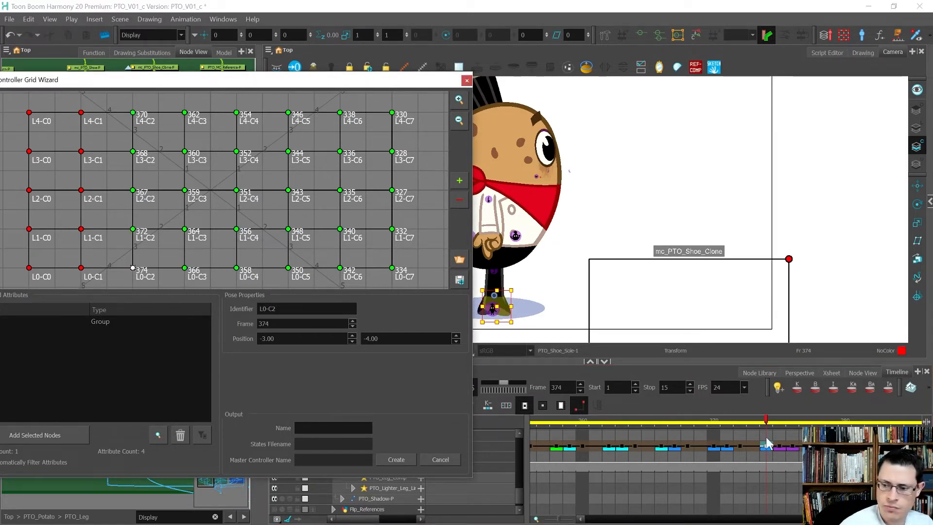
Step: Assign frames 375, 376 and 378 to grid points L2-C1, L3-C1 and L4-C1 respectively
key("period")
double_click(81, 190)
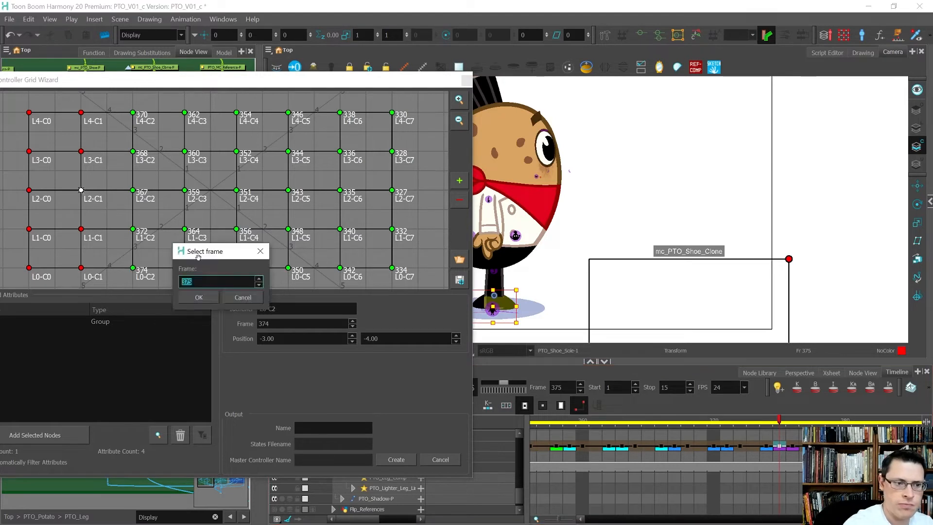
key("Return")
key("period")
double_click(81, 151)
key("Return")
key("period")
key("period")
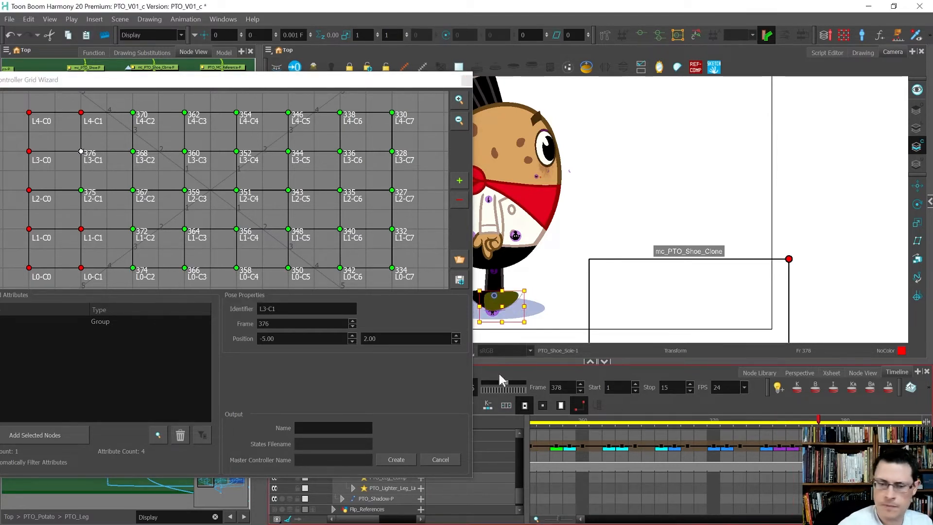
double_click(81, 111)
key("Return")
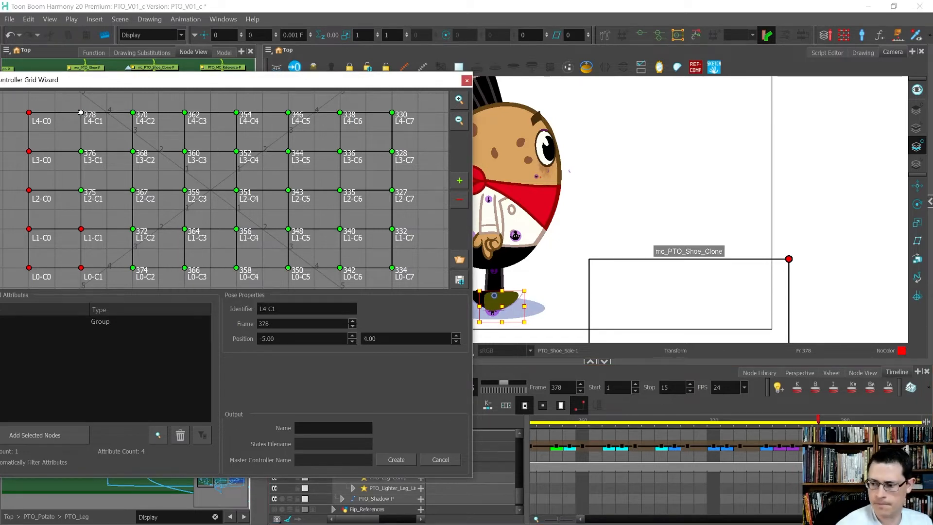
Step: Assign frame 380 to grid point L1-C1 and frame 382 to grid point L0-C1
key("period")
key("period")
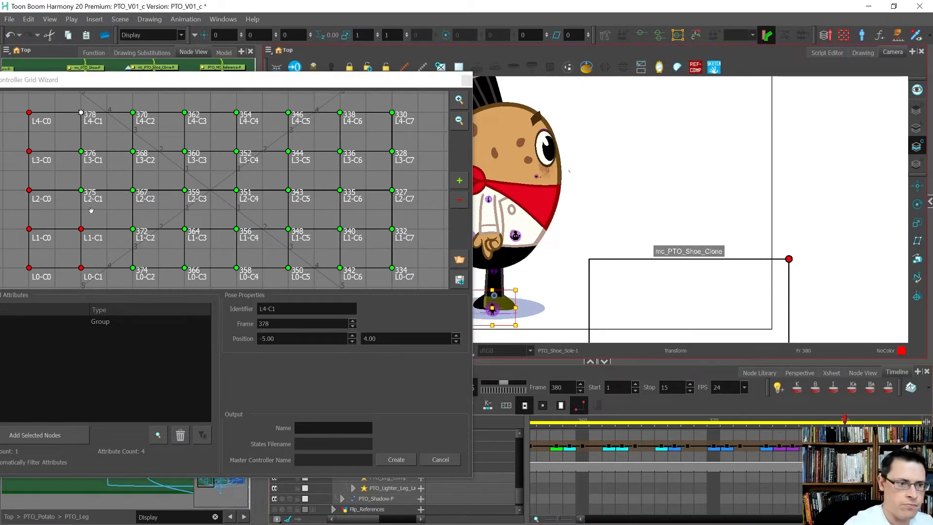
double_click(81, 229)
key("Return")
key("period")
key("period")
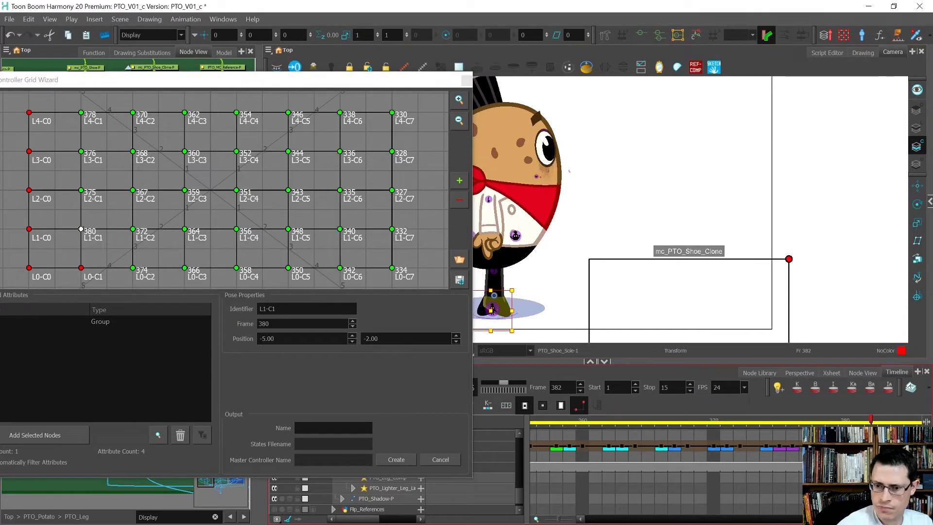
double_click(81, 267)
key("Return")
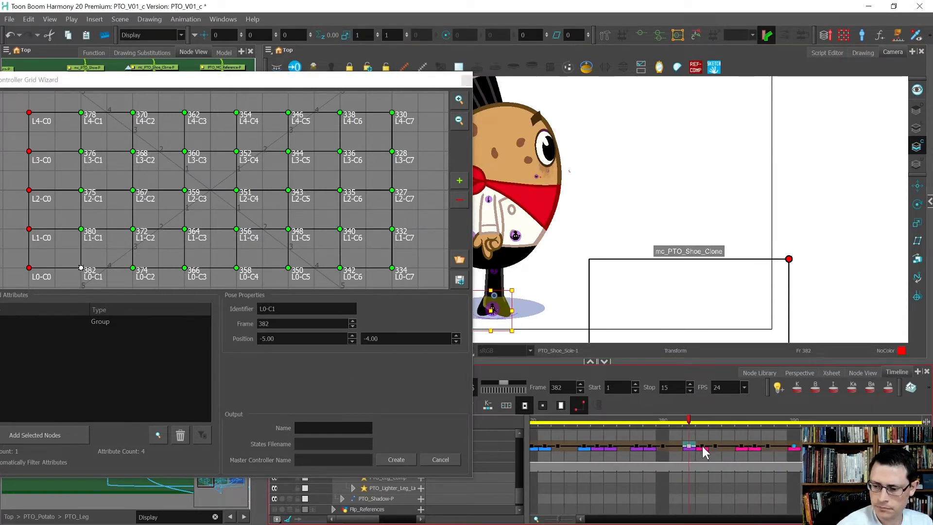
Step: Go to the shoe pose at frame 383 and assign that frame to grid point L2-C0
left_click(701, 449)
double_click(29, 189)
key("Return")
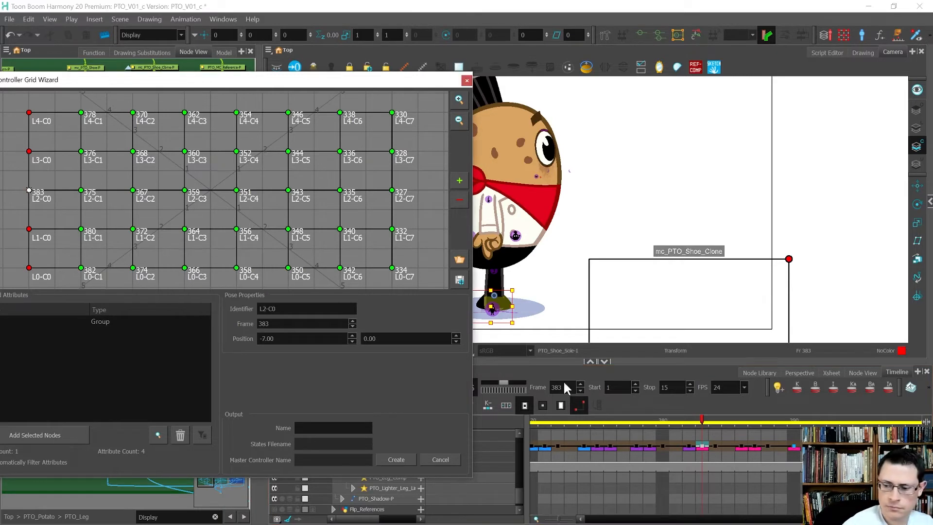
Step: Assign frame 384 to grid point L3-C0 and frame 386 to grid point L4-C0
left_click(718, 449)
double_click(29, 151)
key("Return")
left_click(740, 447)
double_click(29, 112)
key("Return")
Step: Assign frame 388 to grid point L1-C0 and frame 390 to grid point L0-C0
left_click(753, 447)
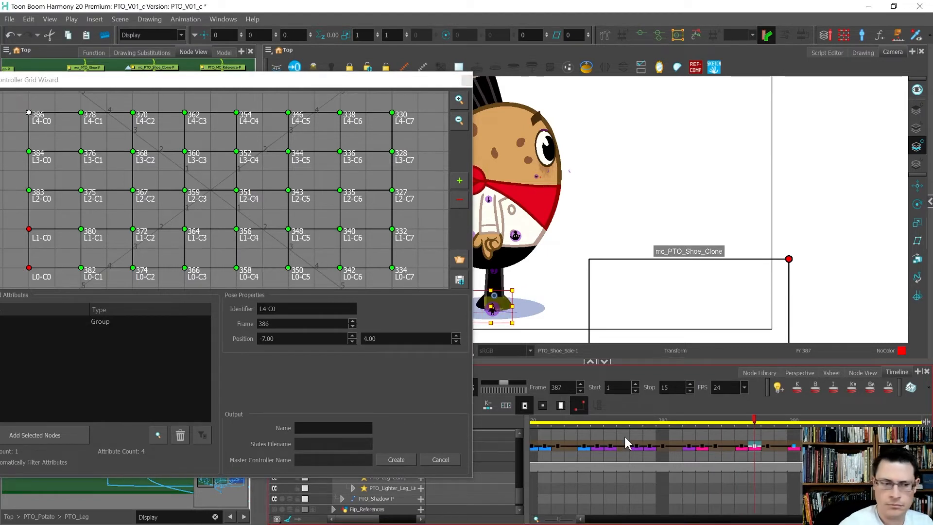
left_click(768, 447)
left_click(29, 229)
double_click(29, 228)
key("Return")
left_click(793, 447)
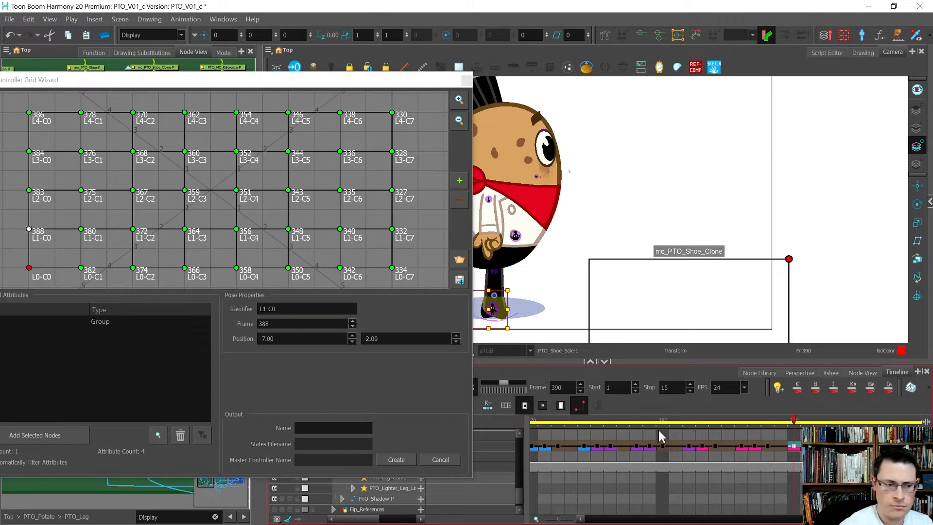
double_click(29, 268)
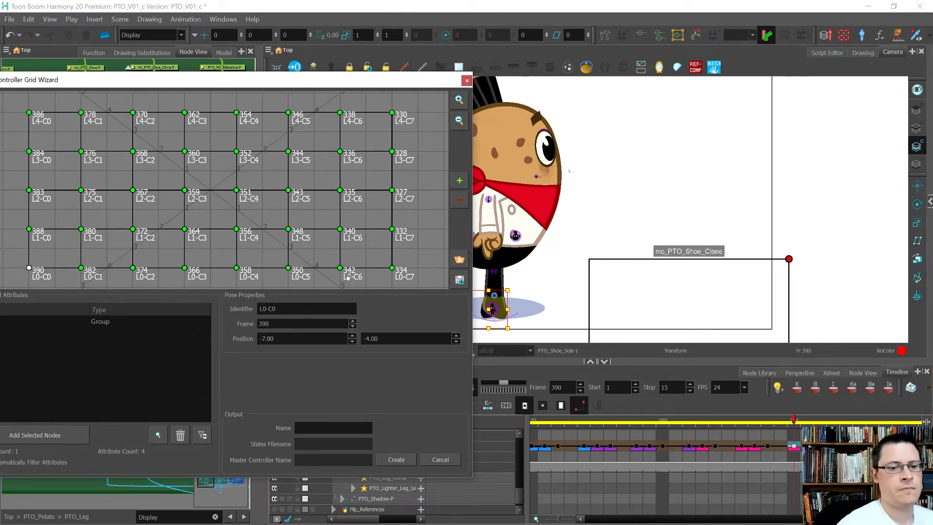
Step: Save the scene and try raising the L2 grid row to a vertical position of 1.00 via point L2-C7
left_click(392, 189)
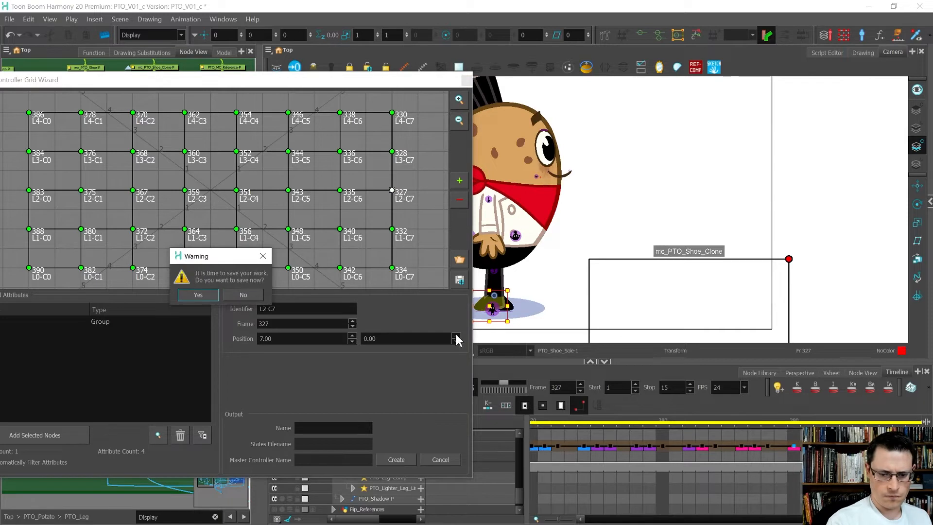
left_click(207, 294)
left_click(457, 334)
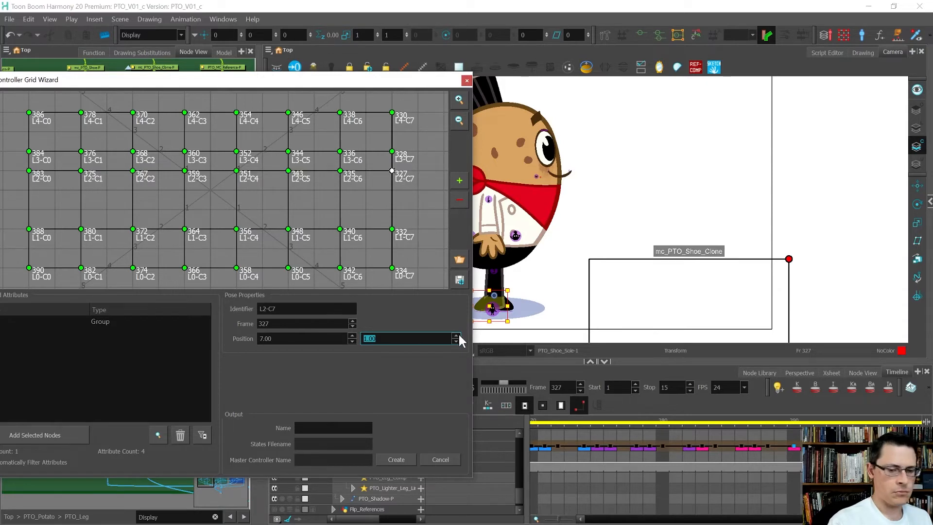
Step: Lower the L3 grid row to a vertical position of 1.00 and set the L2 row's vertical position to 0.90
left_click(391, 151)
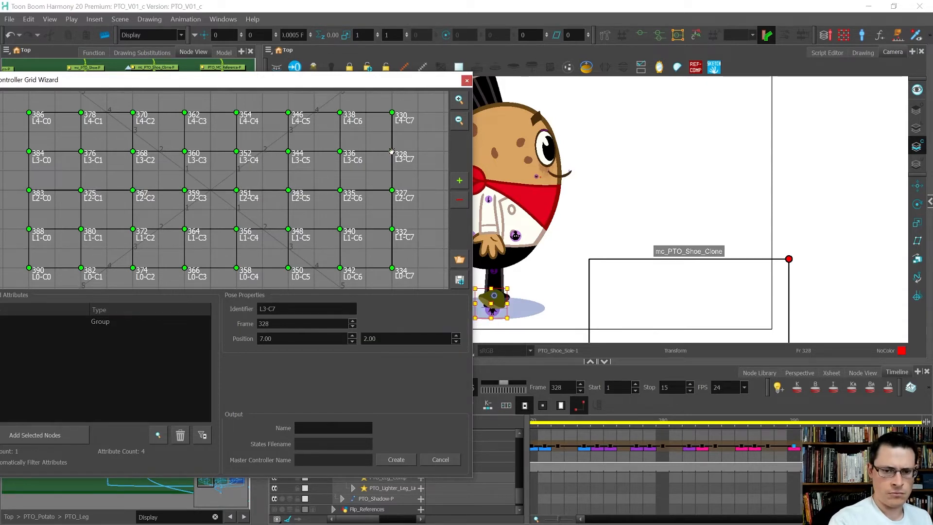
left_click(456, 341)
left_click(391, 190)
double_click(440, 339)
type(".9")
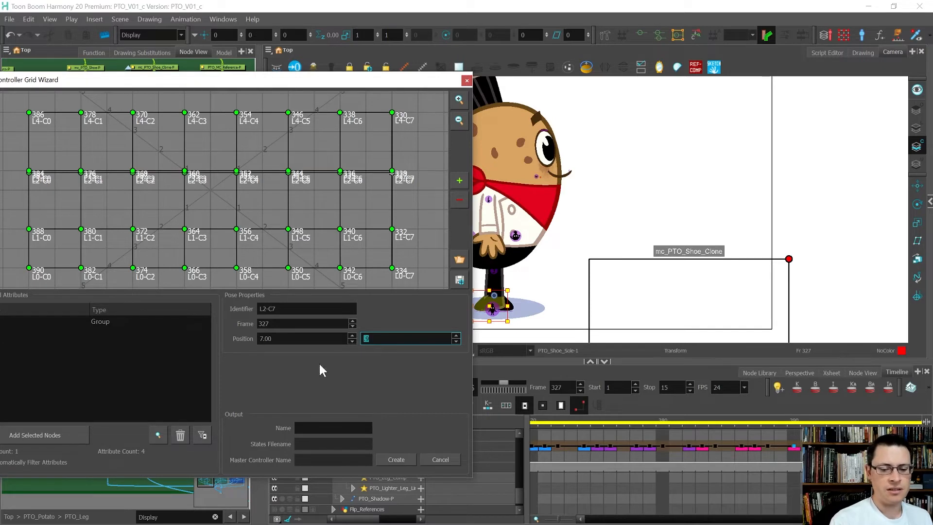
type("1")
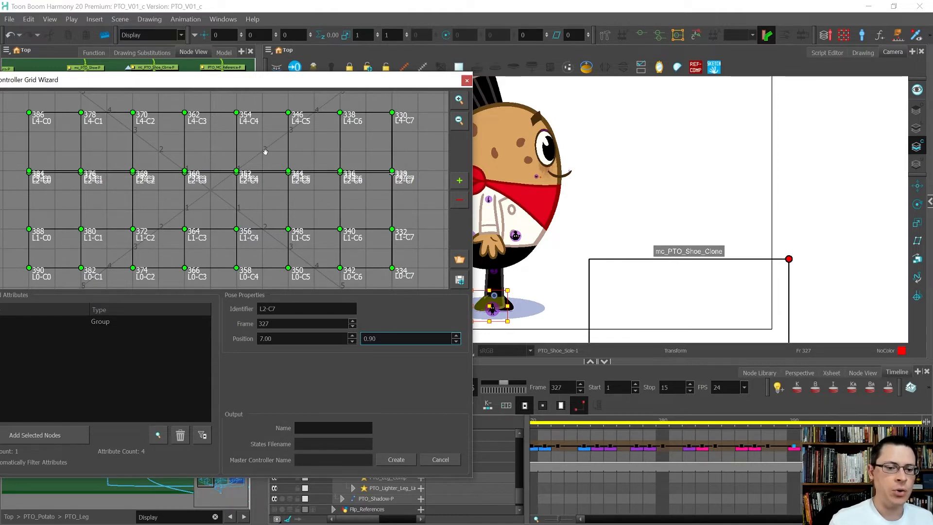
Step: Try the L3 grid row at a vertical position of 2.00 and return it to 1.00
left_click(288, 171)
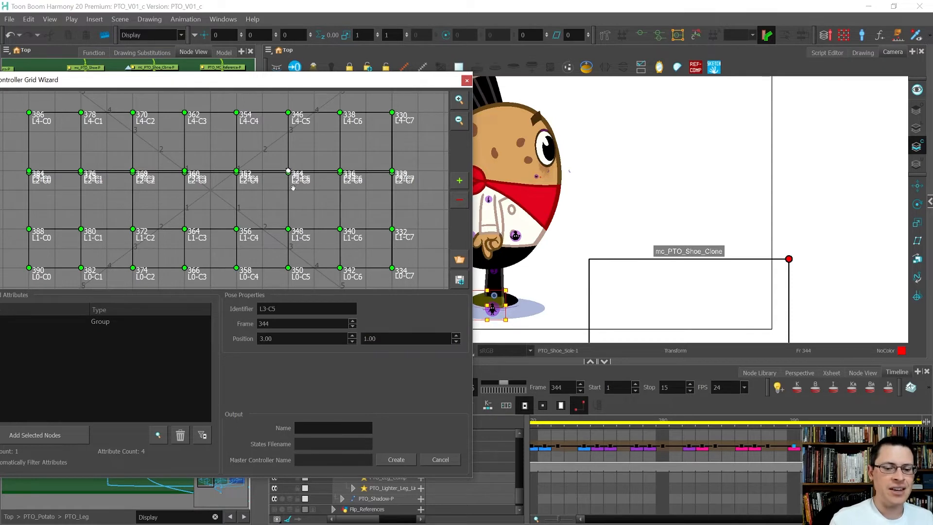
left_click(457, 337)
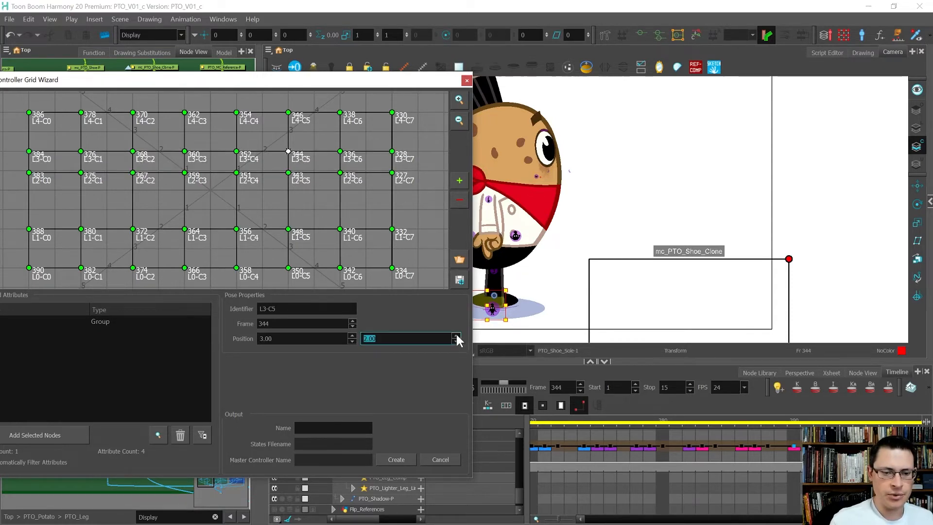
left_click(456, 341)
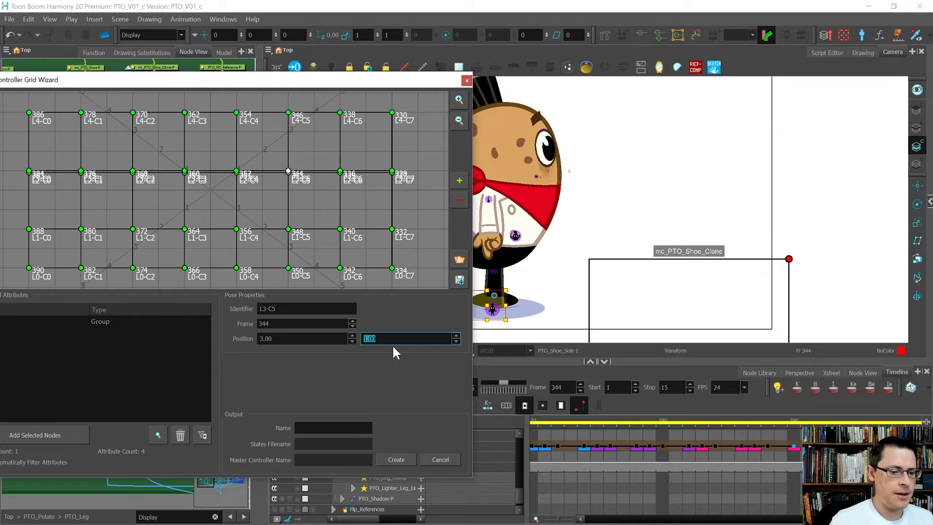
left_click(456, 337)
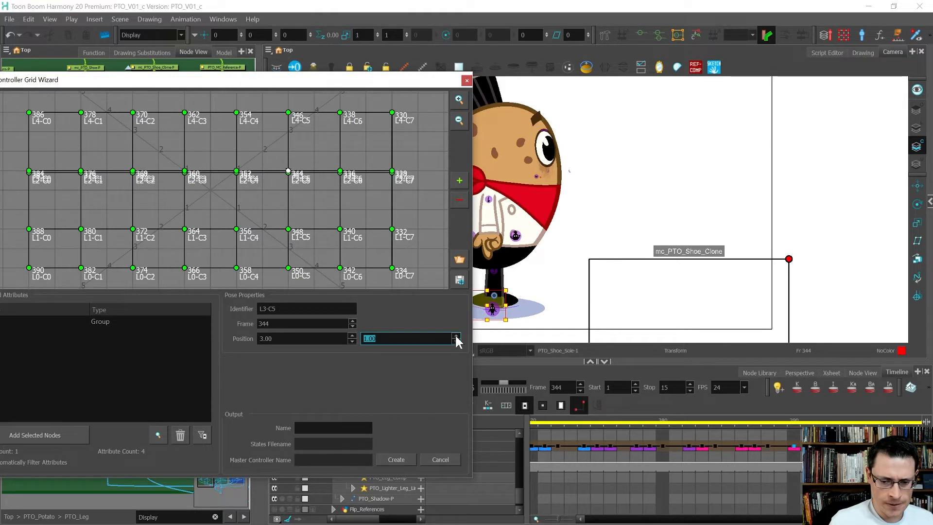
left_click(456, 341)
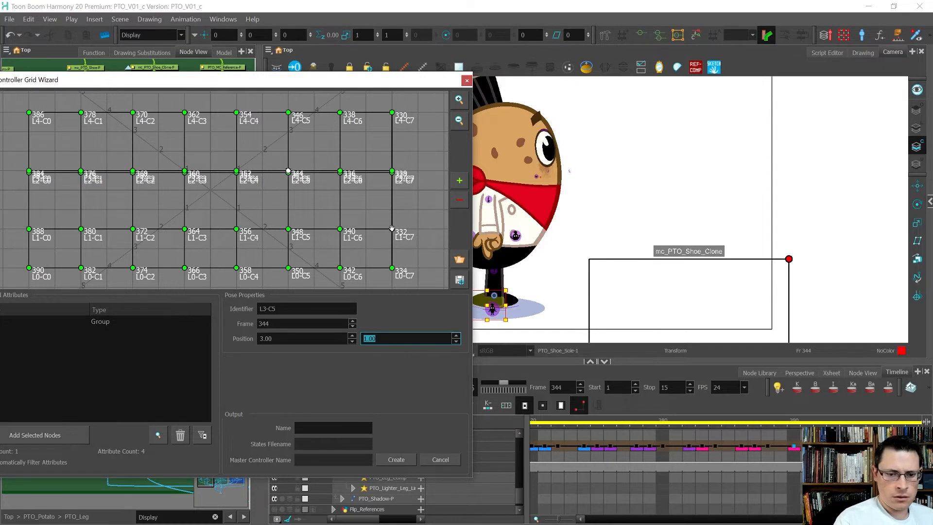
Step: Add a new row of grid points between rows L2 and L1, at a vertical position of about -0.52
left_click(459, 180)
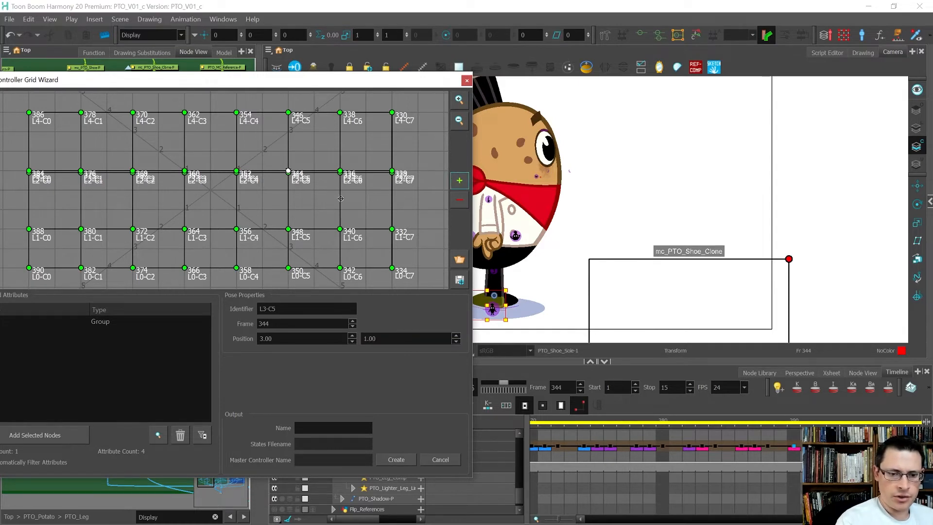
left_click(341, 199)
left_click(339, 200)
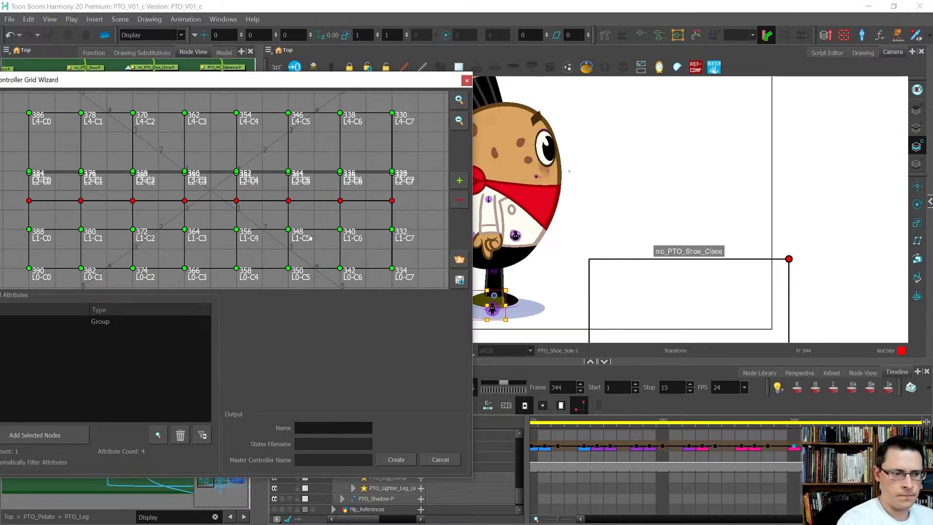
Step: Assign frame 383 to the new row's point in column C0 and frame 375 to its point in column C1
left_click(795, 449)
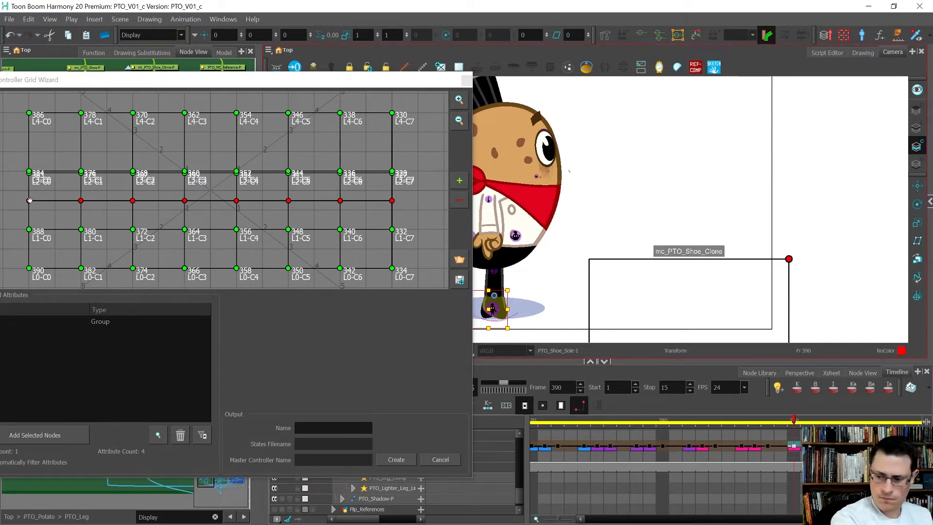
left_click(701, 449)
double_click(29, 200)
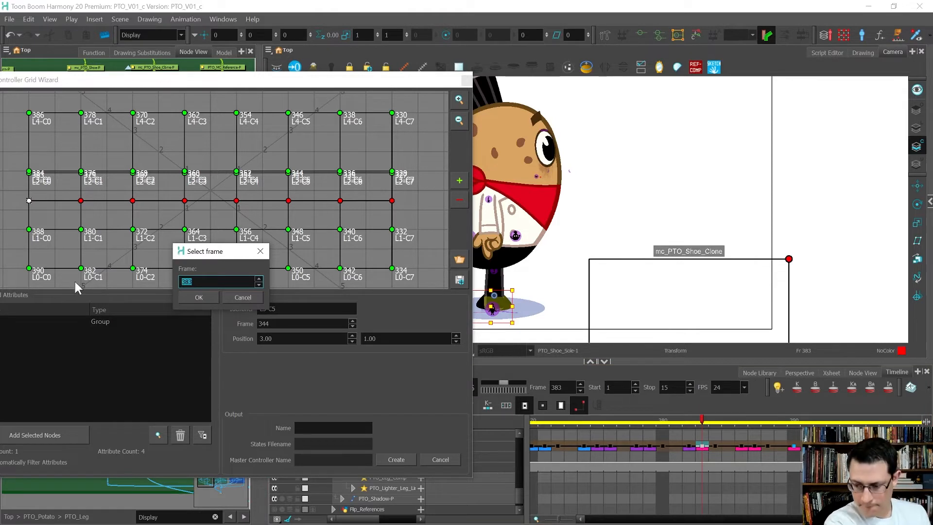
key("Return")
left_click(596, 448)
double_click(81, 201)
key("Return")
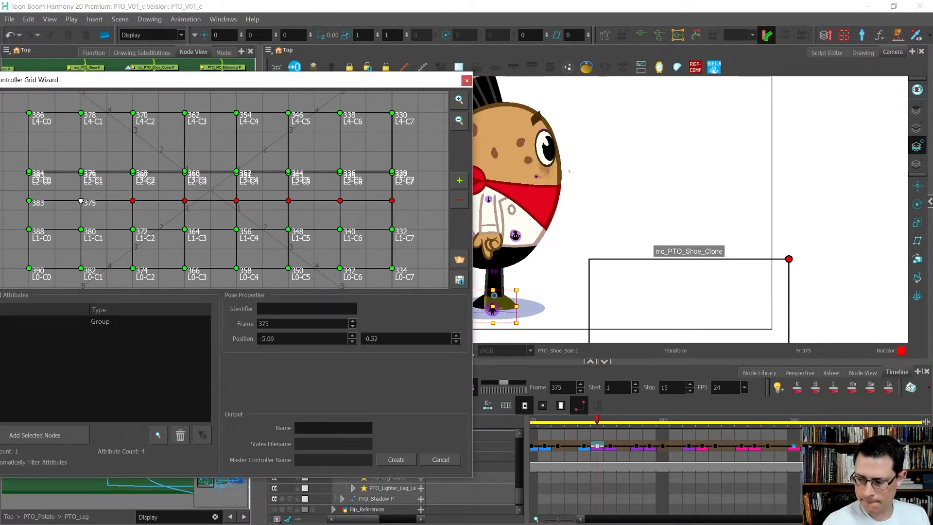
Step: Assign frame 367 to the new row's point in column C2 and frame 359 to its point in column C3
scroll(691, 453, "left", 5)
left_click(691, 453)
double_click(132, 201)
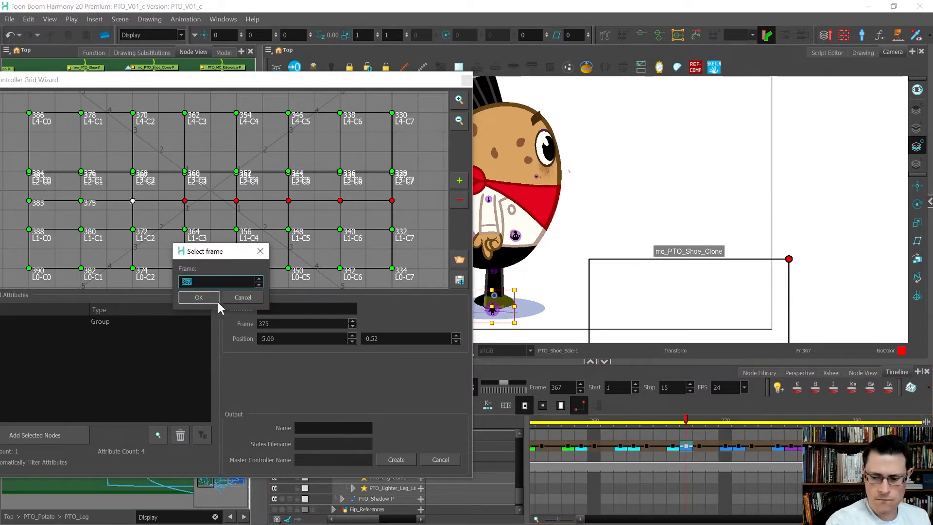
key("Return")
left_click(581, 452)
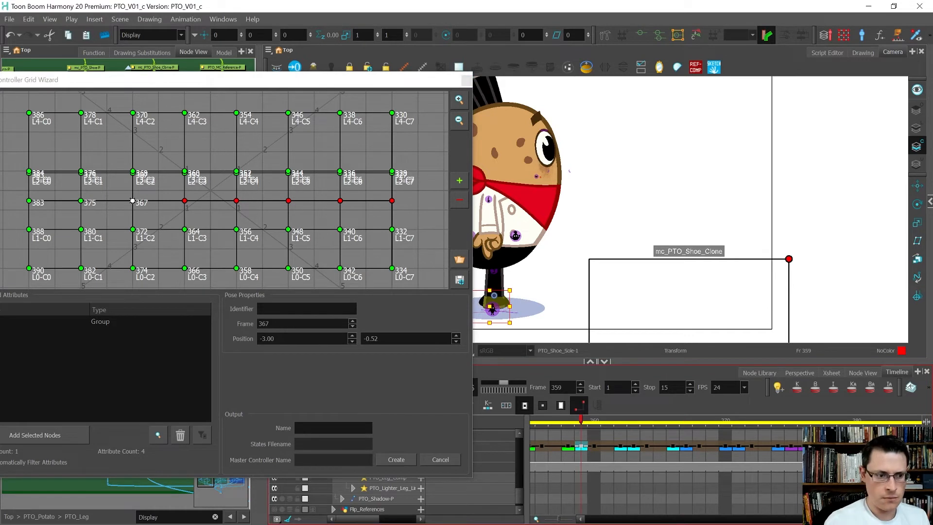
double_click(185, 201)
key("Return")
Step: Go to the shoe pose at frame 351 and assign that frame to the new row's point in column C4
left_click_drag(881, 519, 861, 519)
left_click(806, 422)
left_click(235, 200)
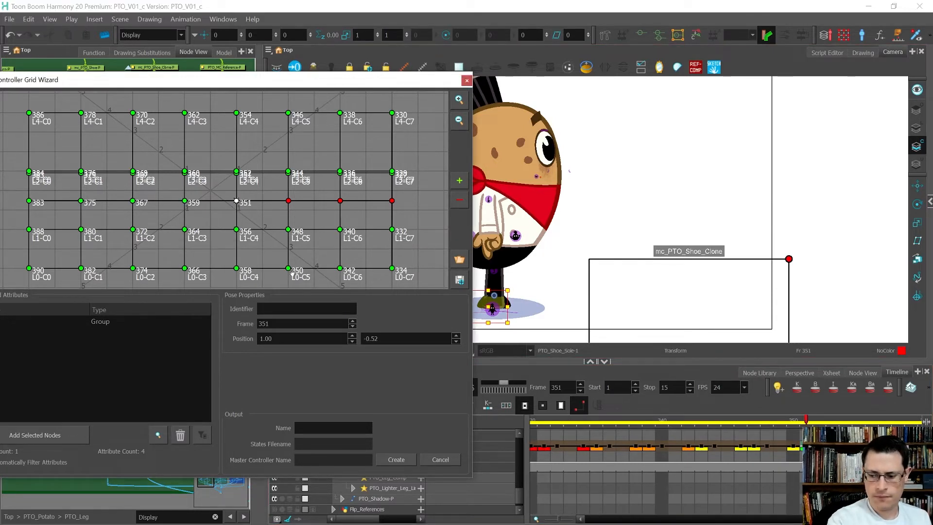
Step: Assign frames 343, 335 and 327 to the three remaining red points in the -0.52 row of the controller grid
left_click(701, 447)
double_click(288, 200)
key("Return")
left_click(596, 448)
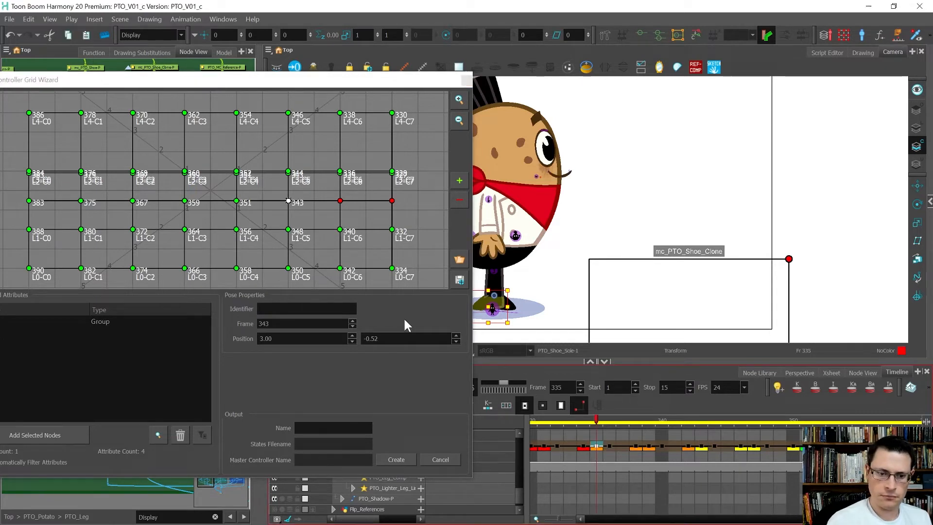
double_click(340, 200)
key("Return")
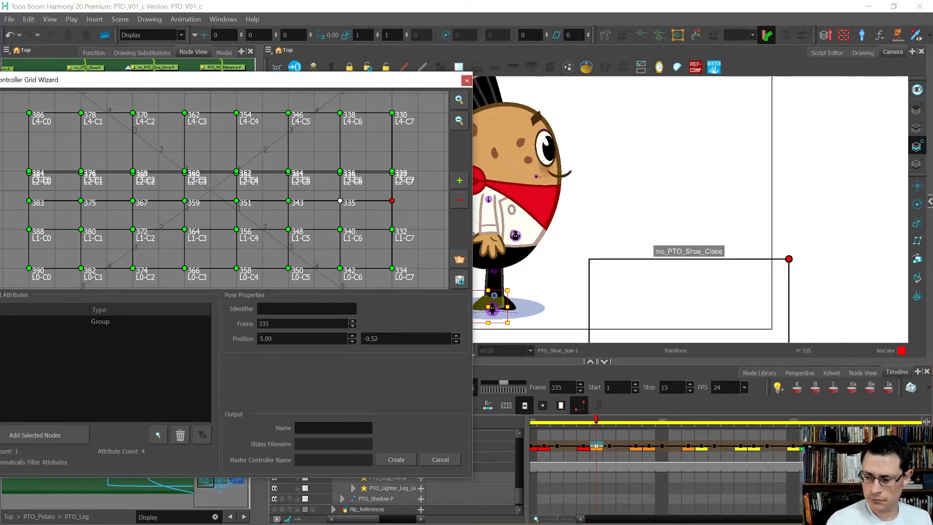
scroll(636, 452, "left", 3)
left_click(628, 448)
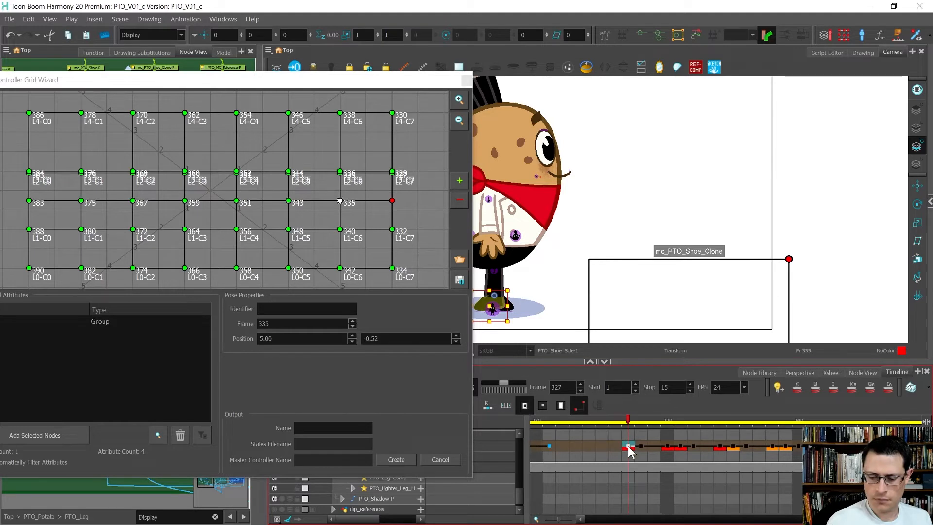
double_click(392, 201)
key("Return")
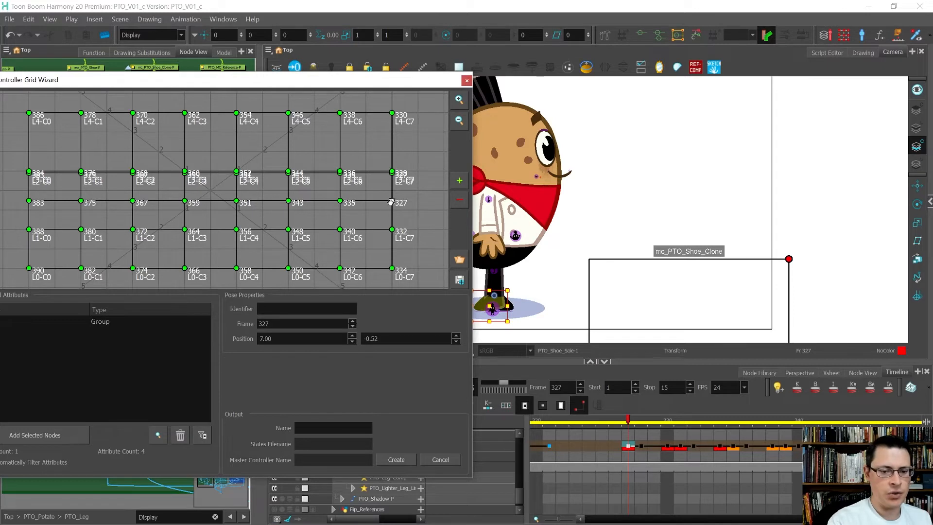
Step: Set the vertical position of the L1 pose row to -1.00 and of the row containing frame 327 to -0.90
left_click(392, 229)
left_click(456, 342)
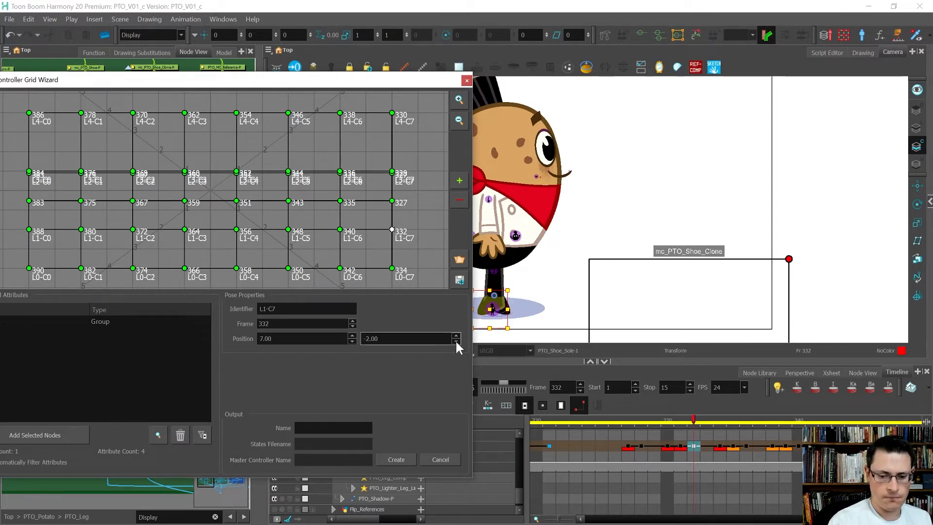
left_click(455, 335)
left_click(456, 335)
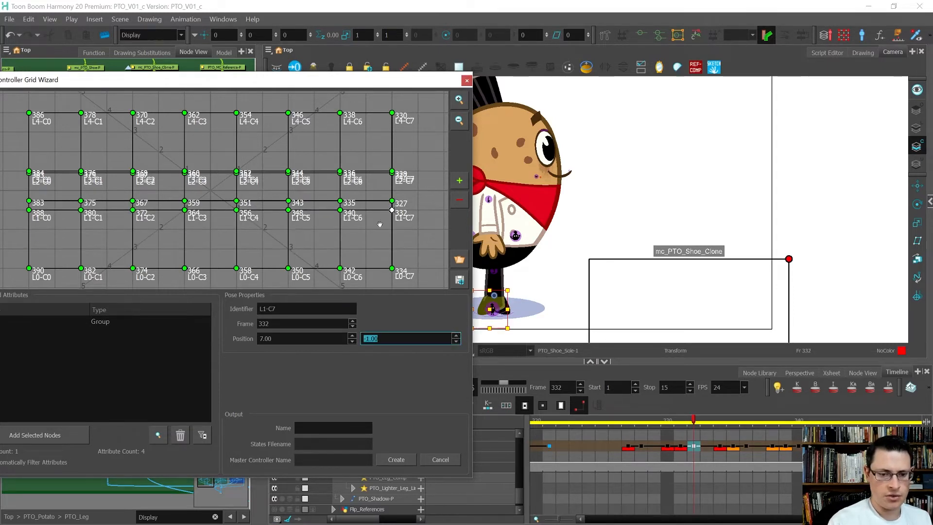
left_click(392, 200)
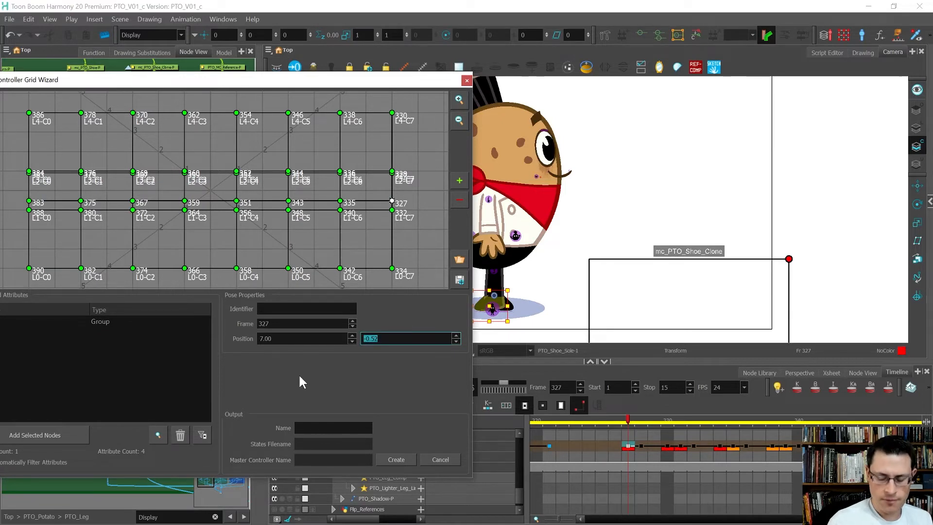
type("-0.9")
key("Return")
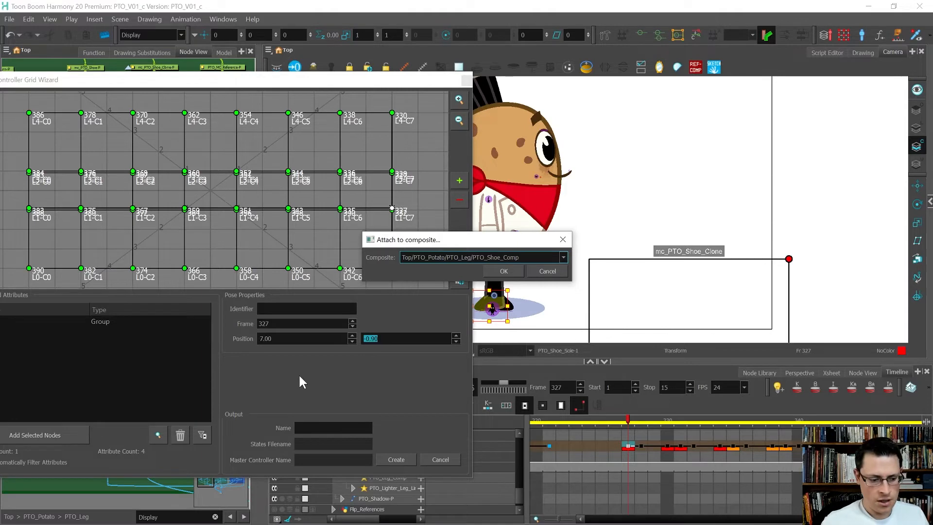
left_click(548, 271)
Step: Remove the PTO_Potato group from the wizard's monitored attributes
left_click_drag(334, 83, 468, 77)
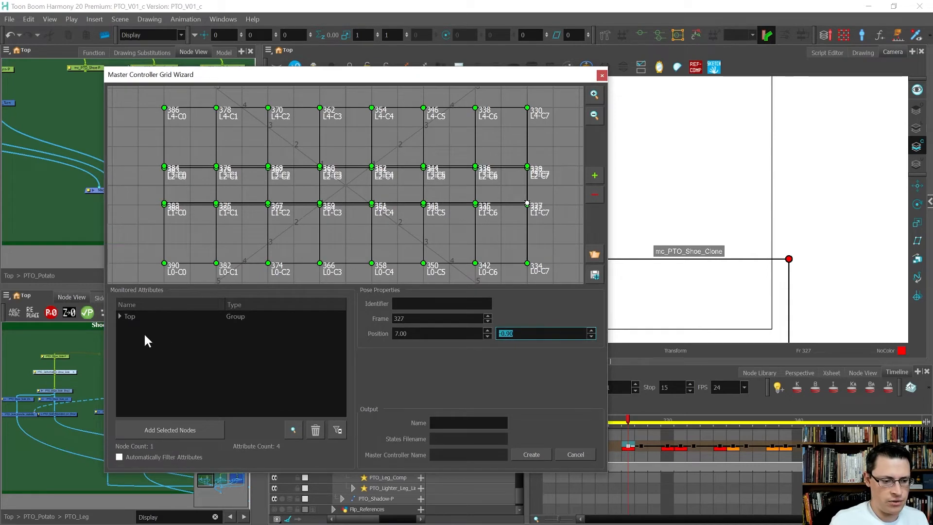
left_click(119, 316)
left_click(136, 325)
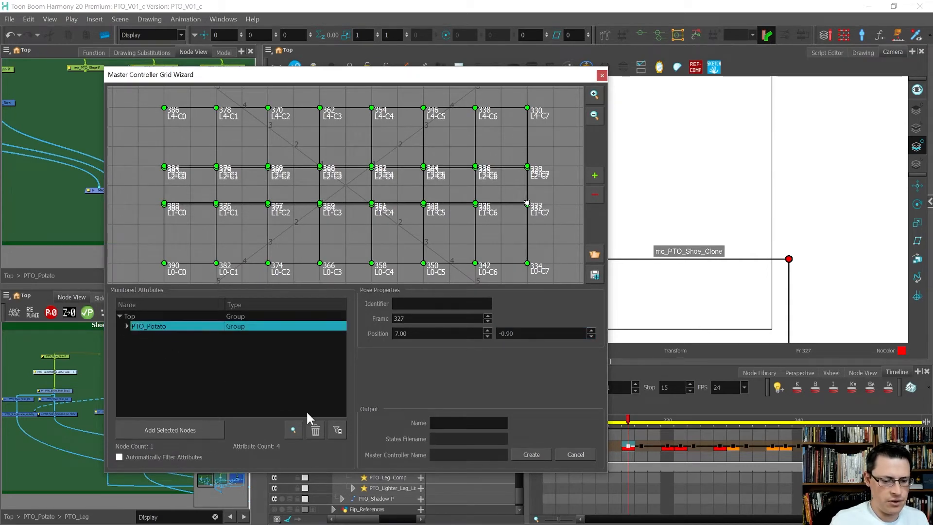
left_click(315, 429)
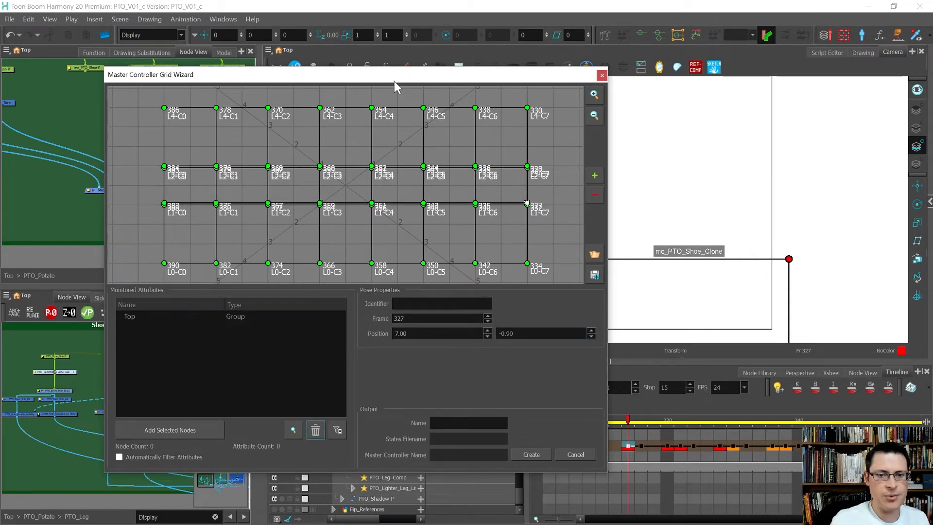
Step: Select the shoe and shoe sole nodes inside PTO_Leg and add them to the wizard's monitored attributes
left_click_drag(395, 81, 381, 81)
key("Escape")
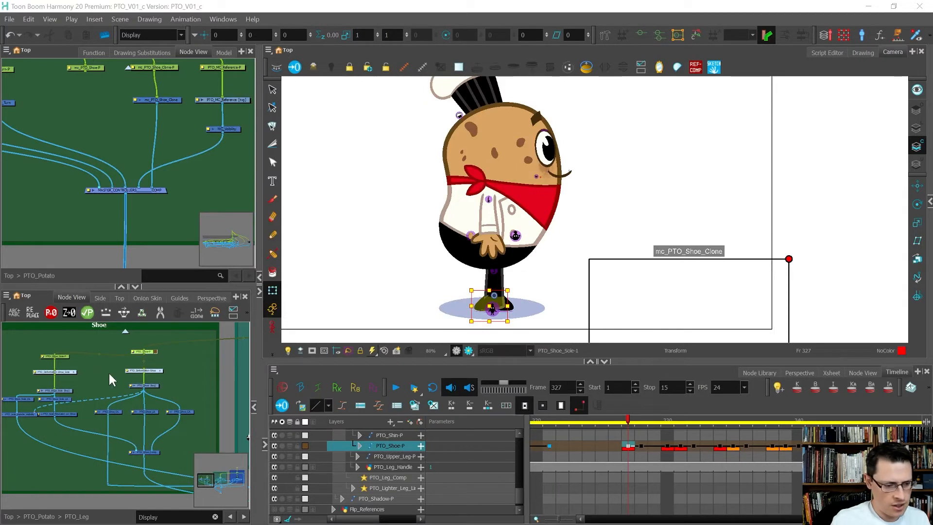
scroll(126, 370, "up", 2)
scroll(177, 359, "down", 1)
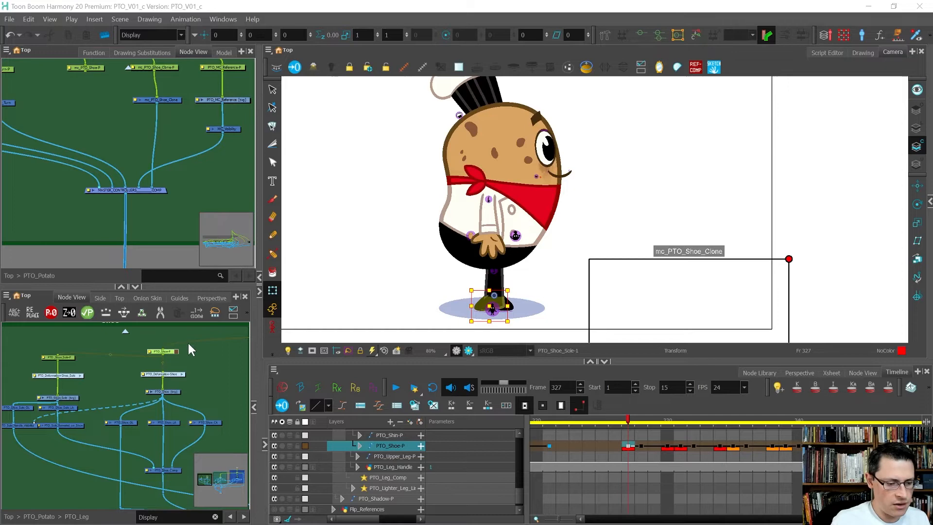
left_click_drag(206, 334, 46, 406)
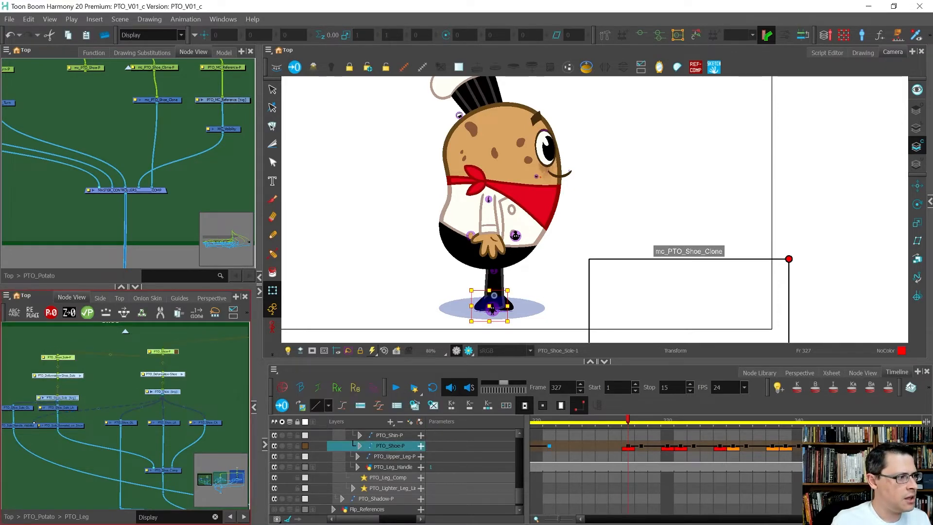
left_click_drag(603, 1, 594, 86)
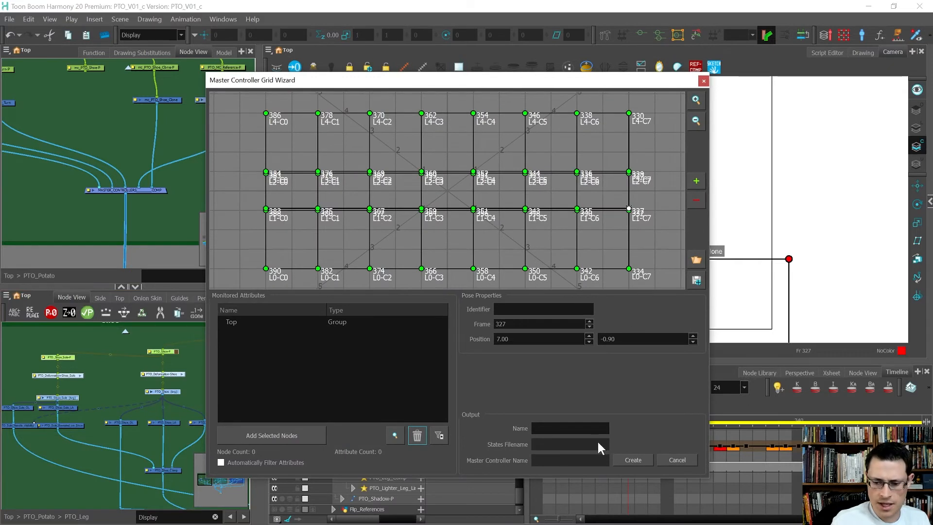
left_click(291, 435)
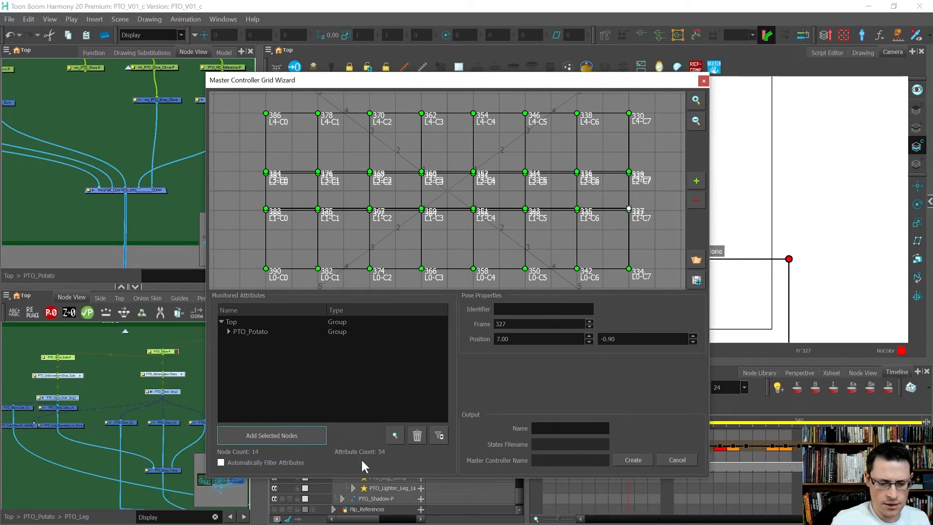
Step: Create the master controller with the name PTO_Shoe and attach it to the MASTER_CONTROLLERS composite
left_click(570, 428)
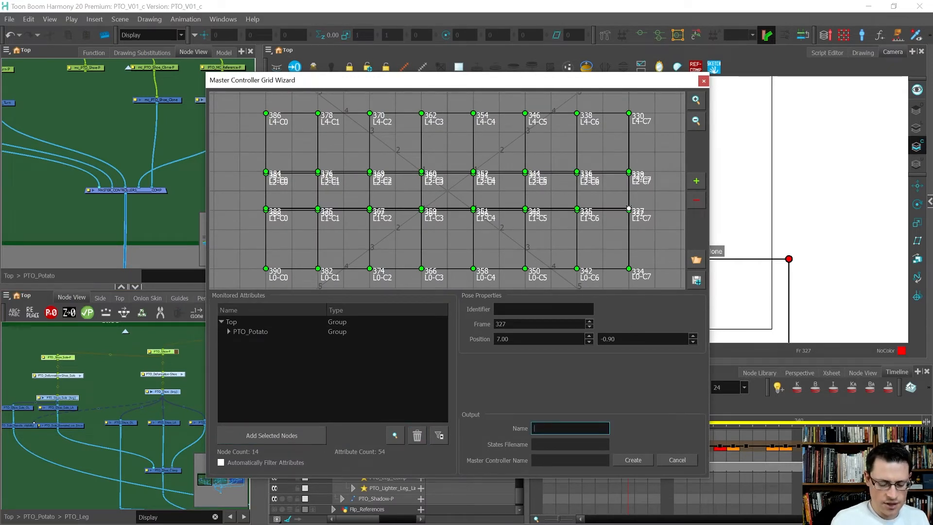
type("PTO_Shoe")
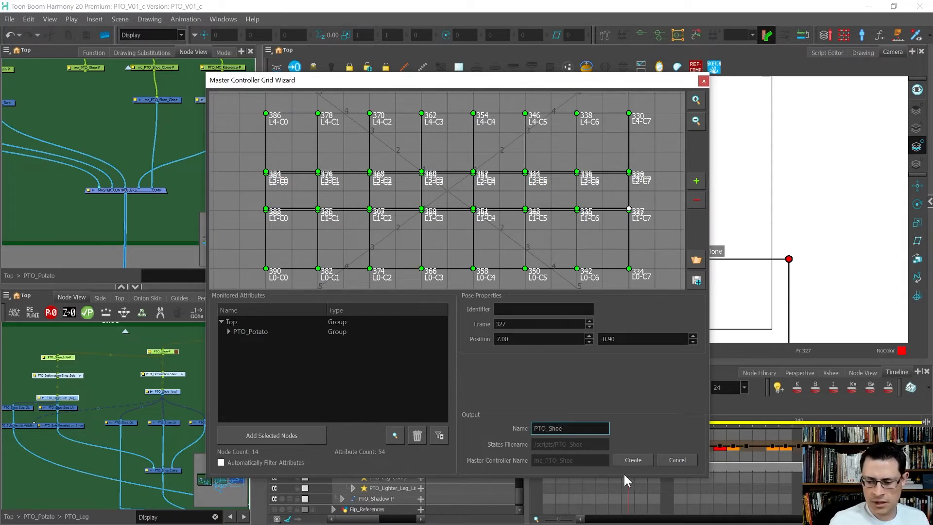
left_click(633, 462)
left_click(530, 257)
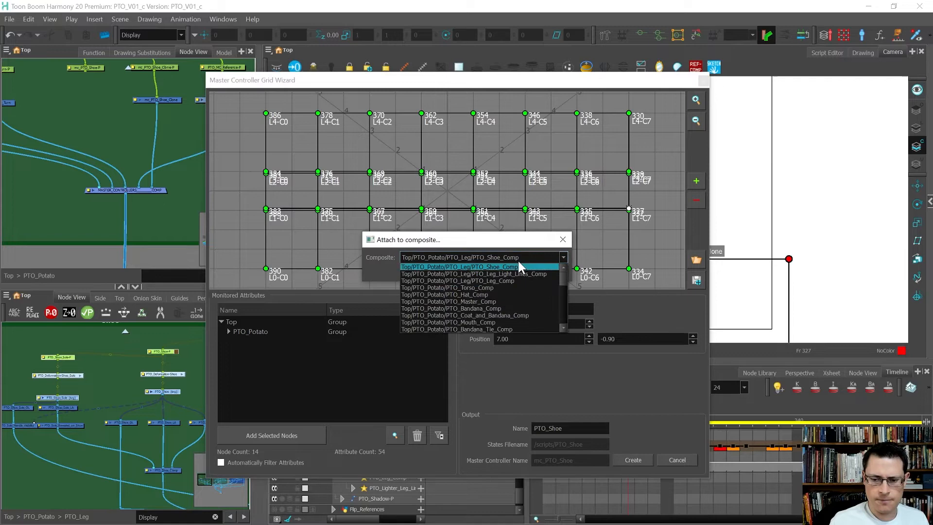
scroll(503, 295, "down", 3)
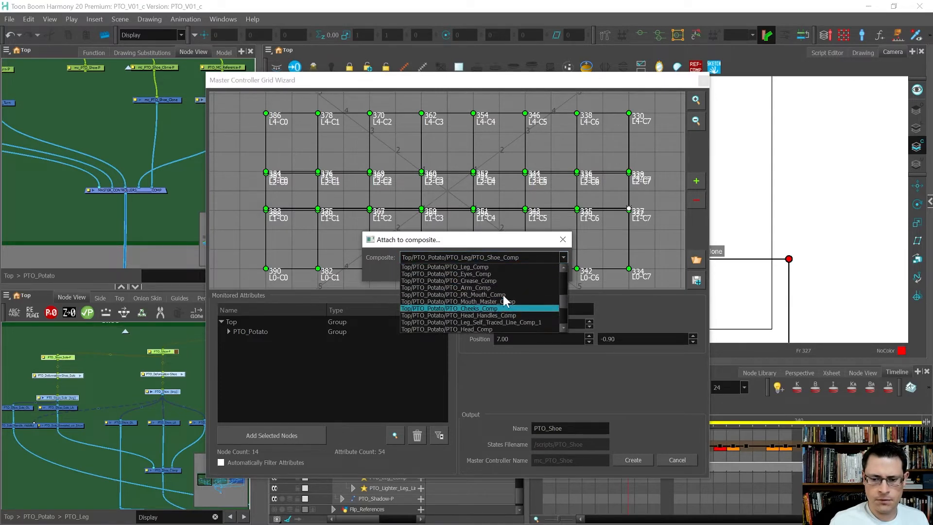
left_click(499, 281)
left_click(541, 271)
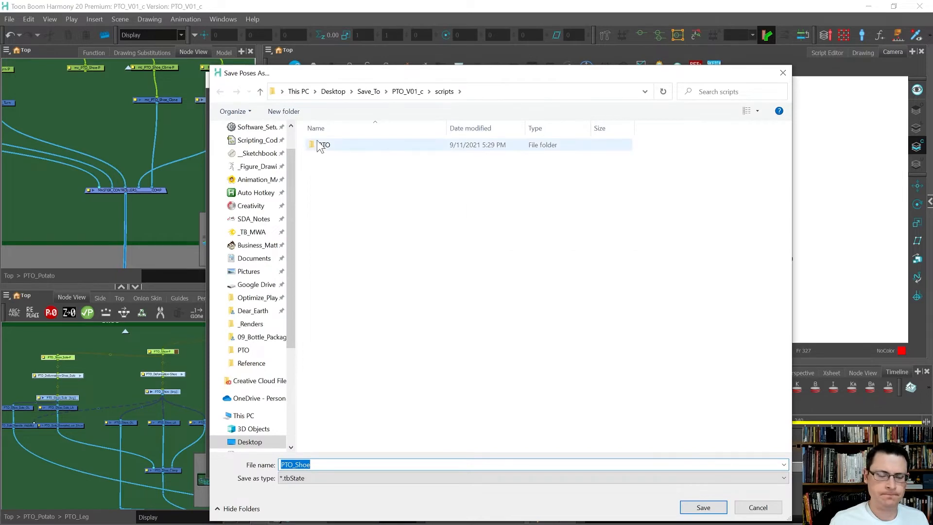
Step: Save the poses in the scripts/PTO folder, overwriting the existing PTO_Shoe.tbState file
double_click(322, 146)
left_click(324, 156)
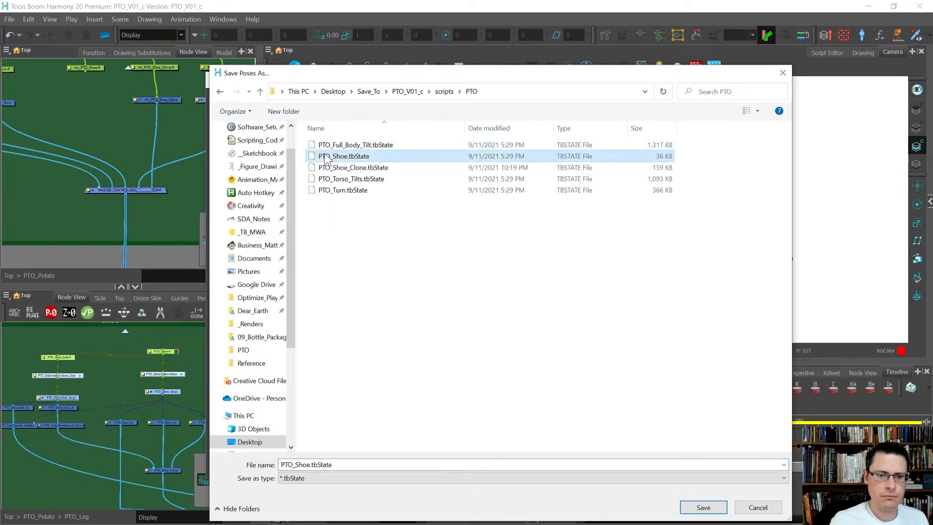
left_click(703, 507)
left_click(491, 269)
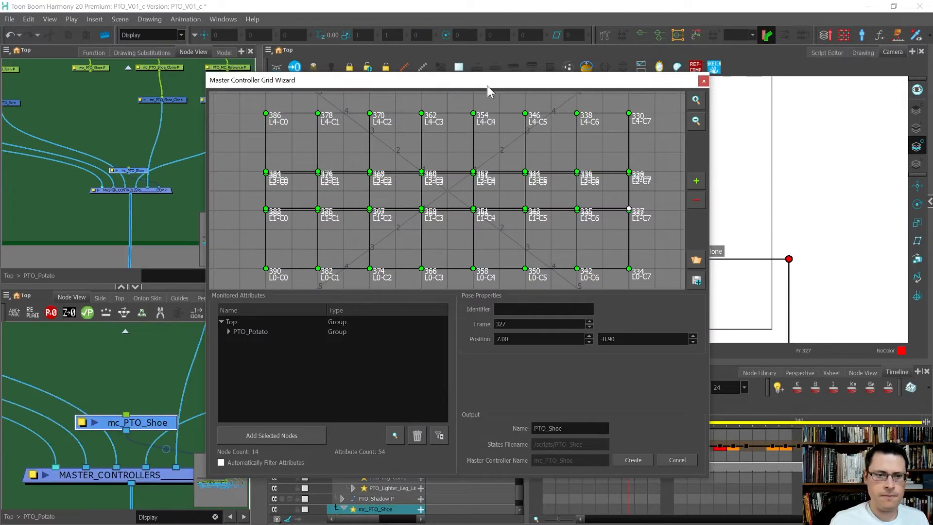
Step: Move the mc_PTO_Shoe node clear of the MASTER_CONTROLLERS composite in the PTO_Potato network
left_click_drag(487, 87, 487, 0)
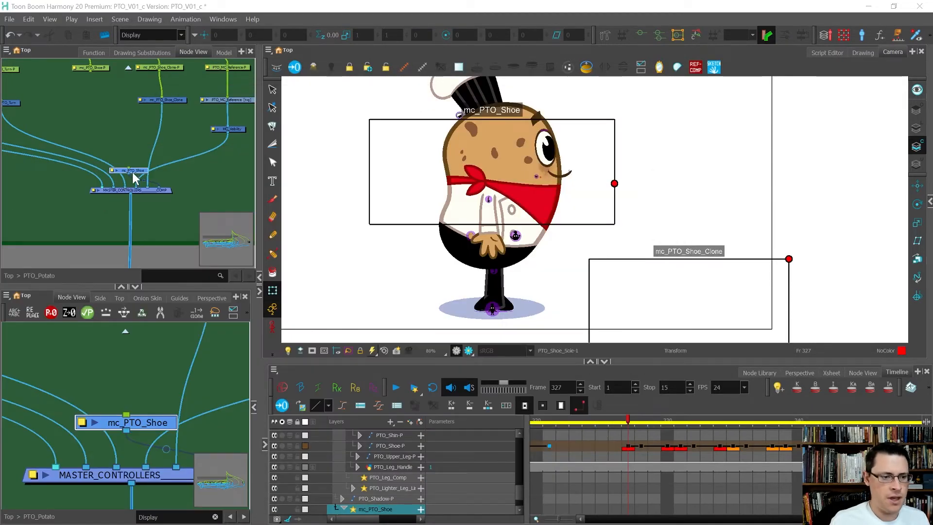
left_click_drag(141, 173, 118, 131)
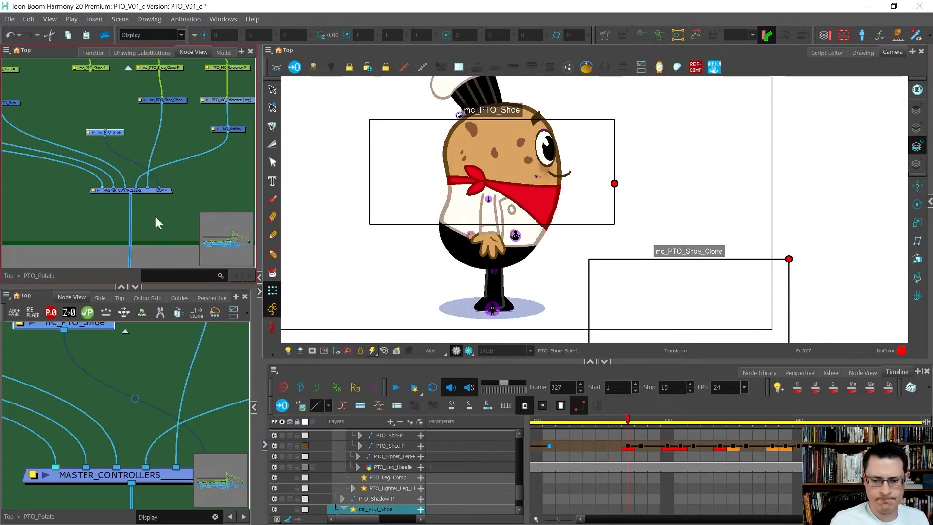
Step: Test the mc_PTO_Shoe controller on the pose at frame 40 by moving its point around the controller box
key("1")
key("1")
key("1")
key("1")
key("1")
key("1")
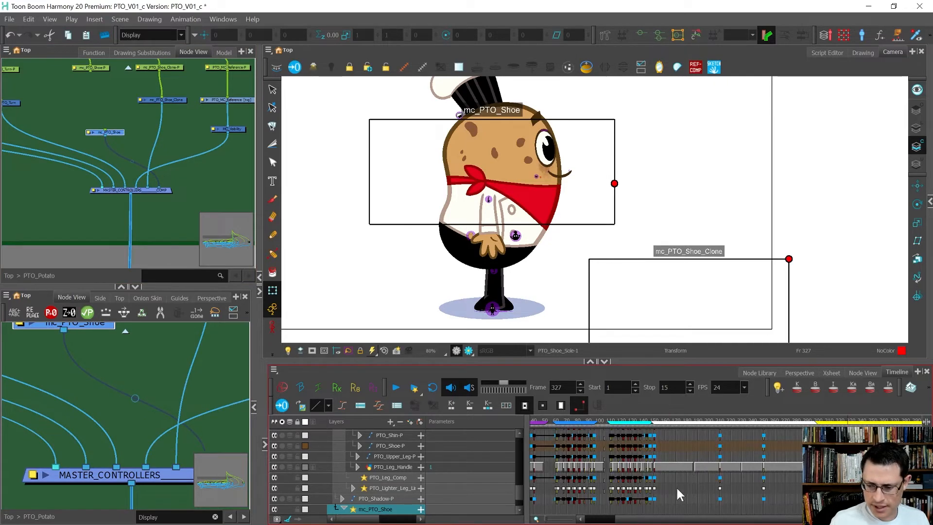
left_click_drag(636, 518, 599, 519)
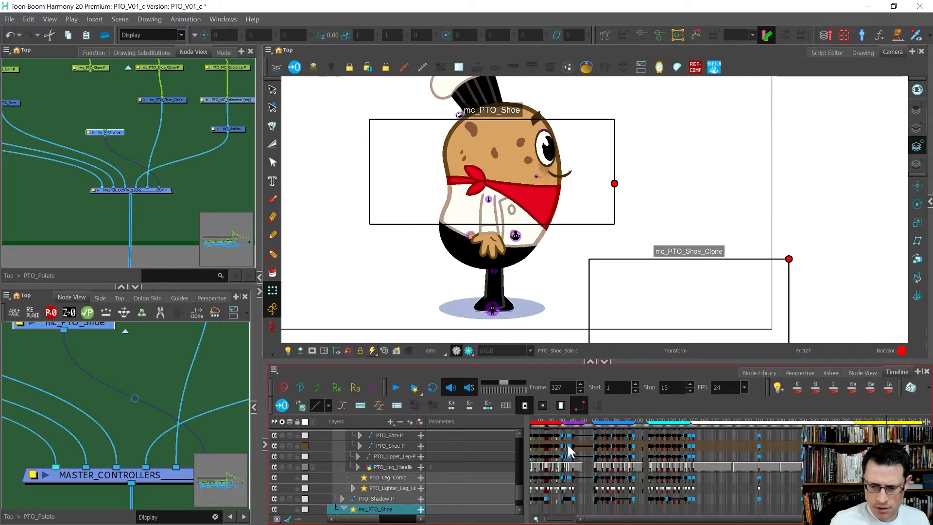
key("2")
key("2")
key("2")
key("2")
key("2")
key("2")
left_click(611, 420)
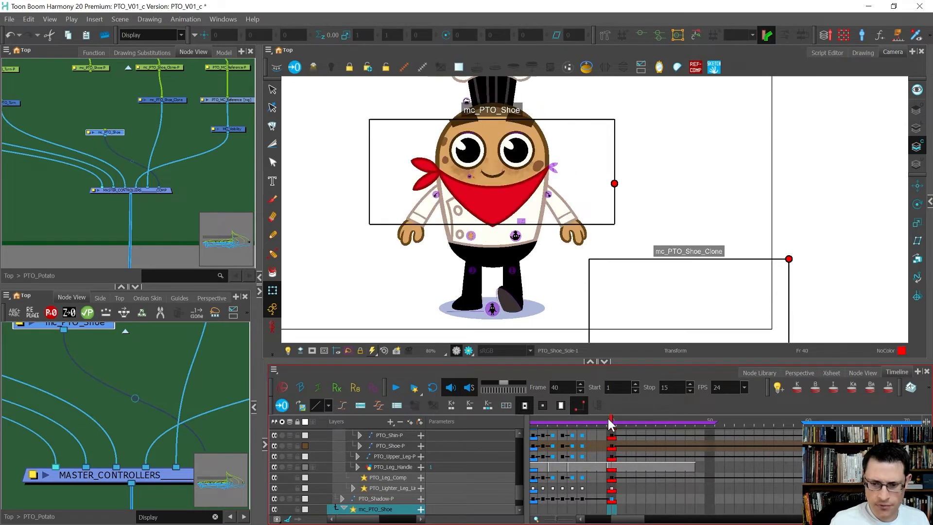
left_click_drag(614, 186, 592, 237)
left_click_drag(505, 257, 423, 257)
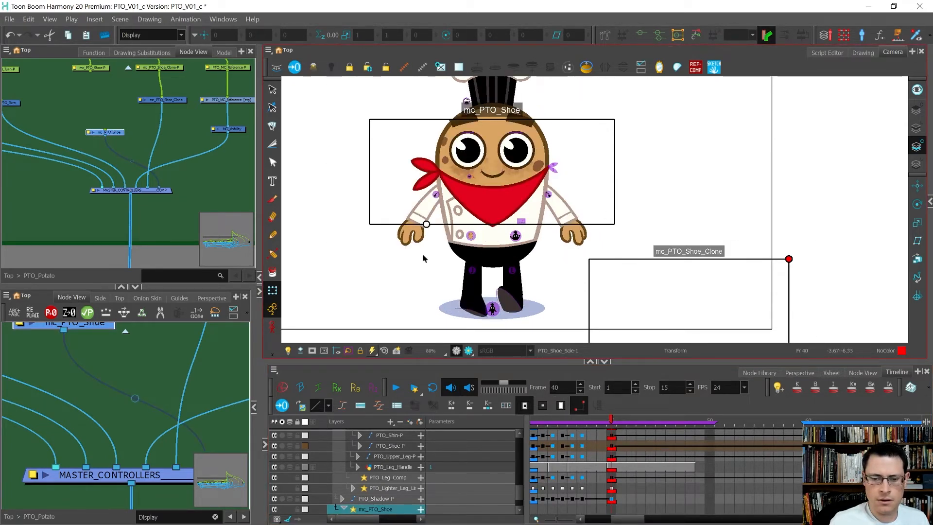
mouse_move(369, 224)
left_mouse_down()
mouse_move(371, 189)
mouse_move(600, 183)
mouse_move(578, 173)
mouse_move(365, 169)
mouse_move(367, 131)
mouse_move(399, 119)
mouse_move(616, 97)
mouse_move(637, 106)
mouse_move(647, 229)
mouse_move(637, 179)
mouse_move(556, 131)
mouse_move(553, 167)
mouse_move(520, 133)
mouse_move(477, 267)
mouse_move(361, 127)
mouse_move(453, 206)
mouse_move(470, 184)
left_mouse_up()
Step: Delete the copied test poses on the PTO_Scene-P layer from frame 38 onward
key("minus")
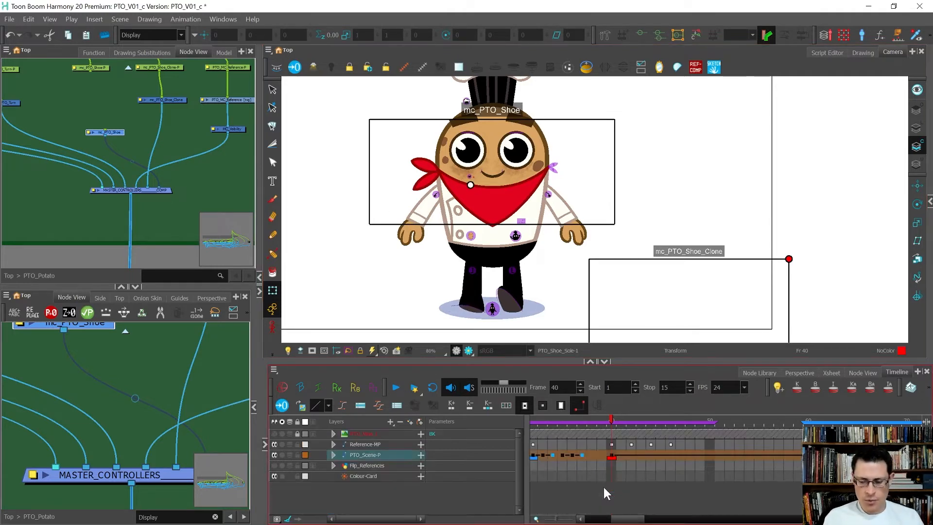
left_click(599, 454)
left_click(593, 454)
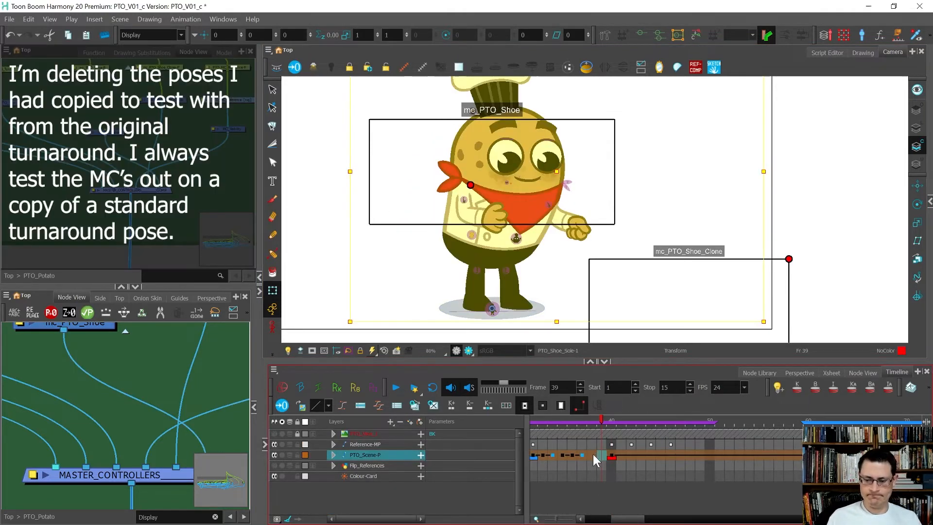
left_click(801, 456, "shift")
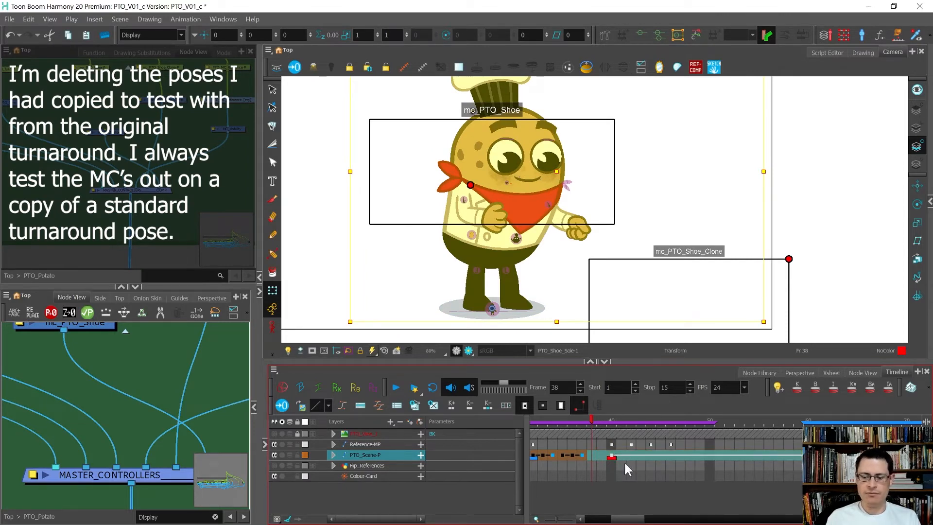
key("Delete")
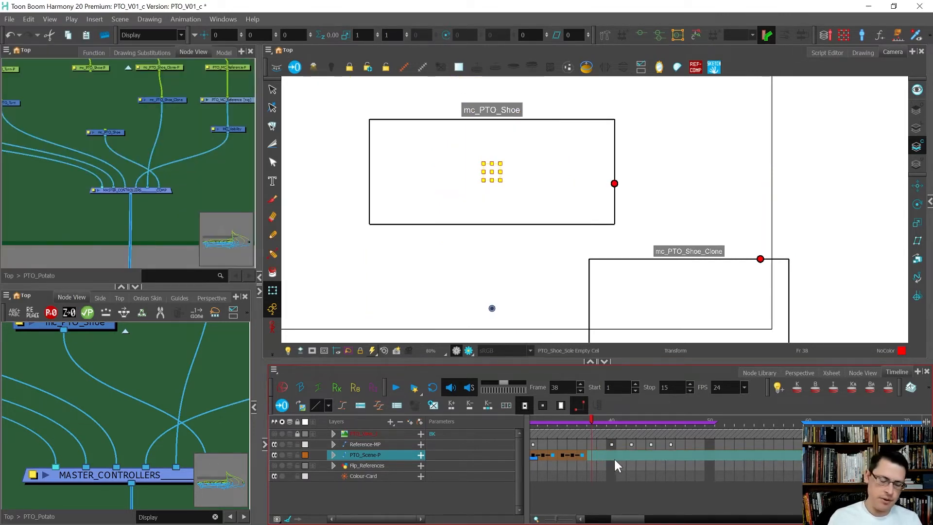
Step: Close the wizard used for the PTO_Shoe controller and bring the mirrored-order Master Controller Grid Wizard into view
left_click_drag(810, 200, 655, 156)
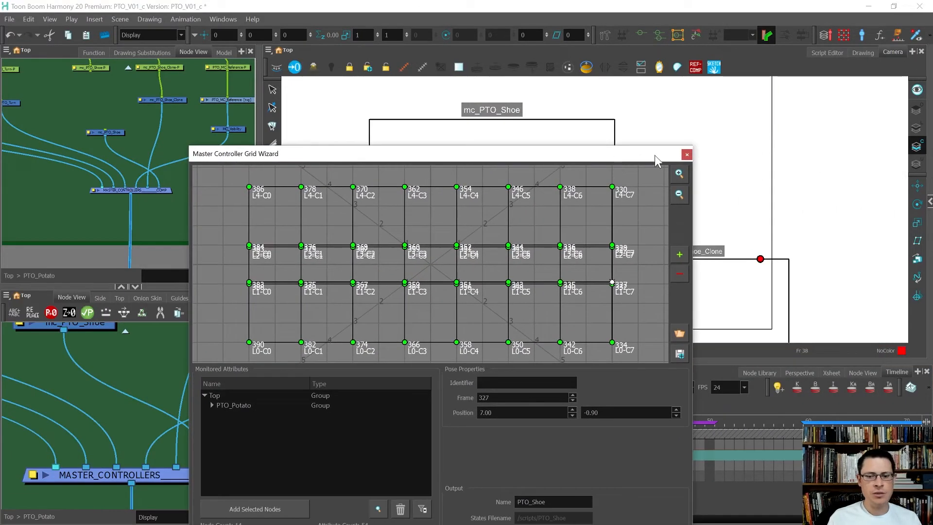
left_click(686, 155)
left_click_drag(1, 146, 449, 203)
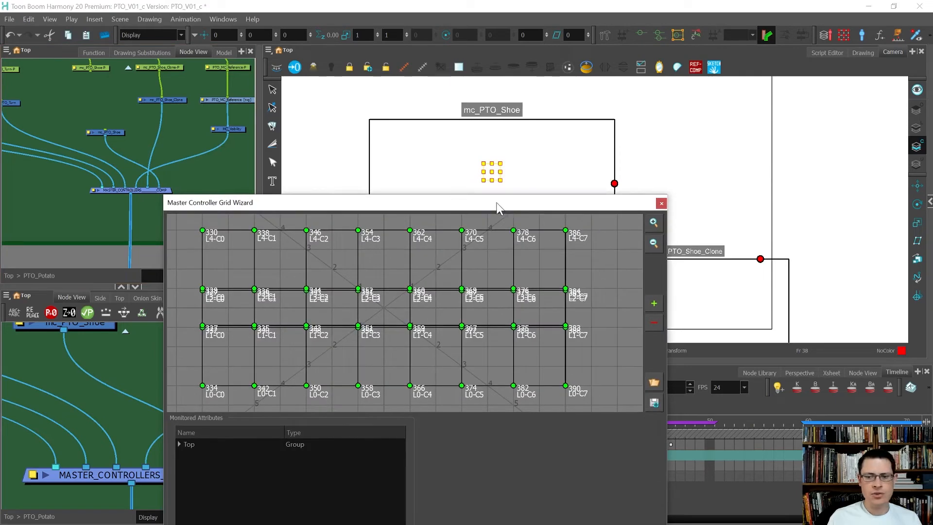
Step: Close the remaining Master Controller Grid Wizard and dock the master controller tools in their own row beneath the main tools
left_click(661, 204)
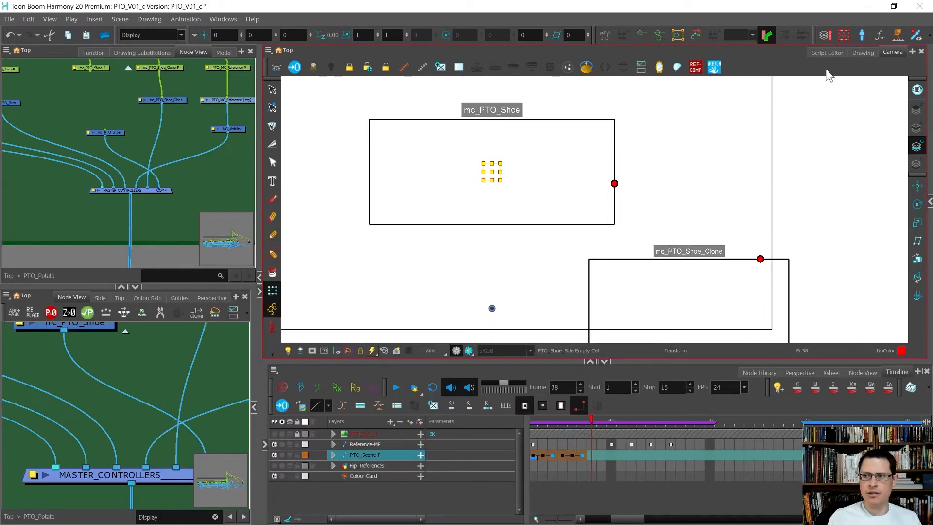
left_click_drag(813, 35, 776, 47)
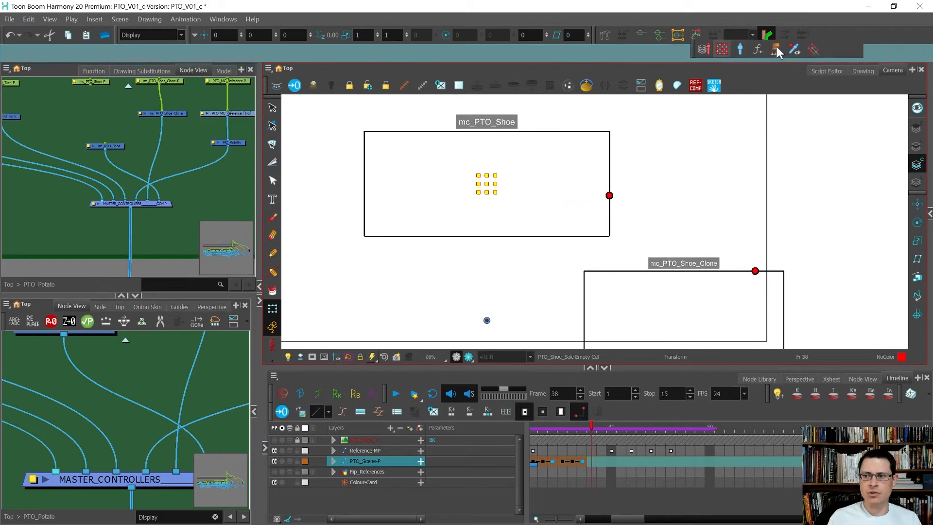
Step: Open the mc_PTO_Shoe controller in the Unroll Wizard, view its poses in the Grid Wizard, and close both wizards
left_click(98, 141)
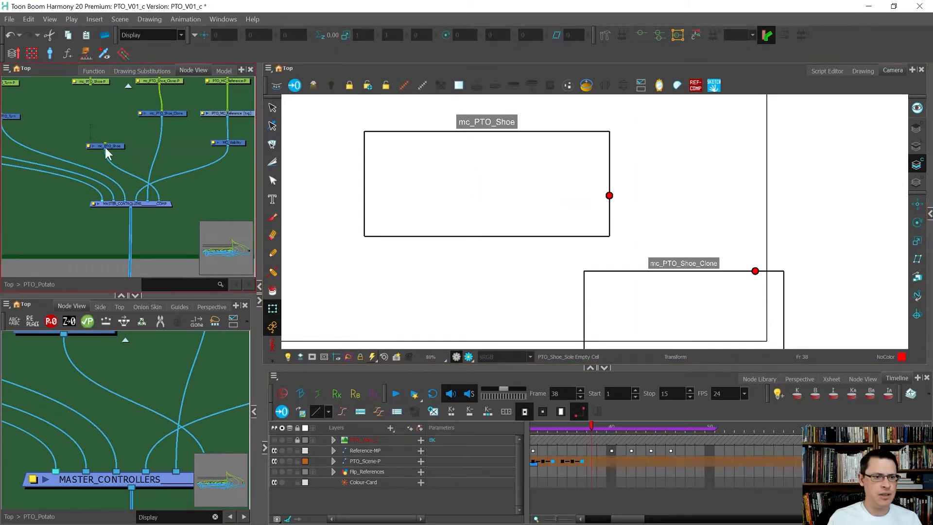
left_click(86, 55)
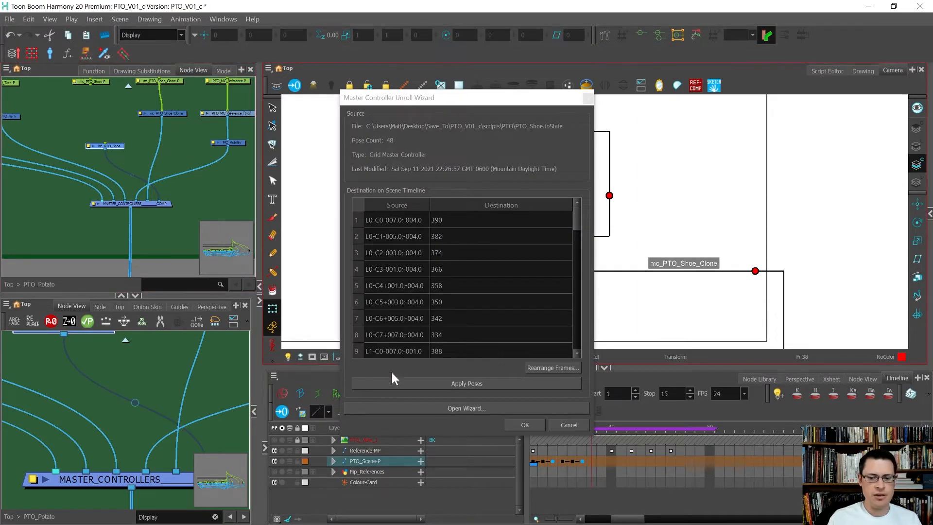
left_click(458, 408)
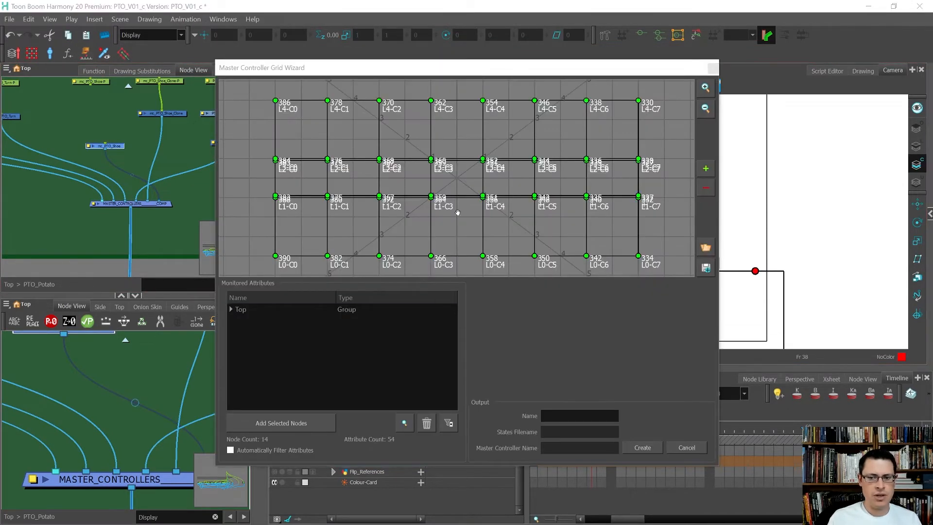
left_click(713, 68)
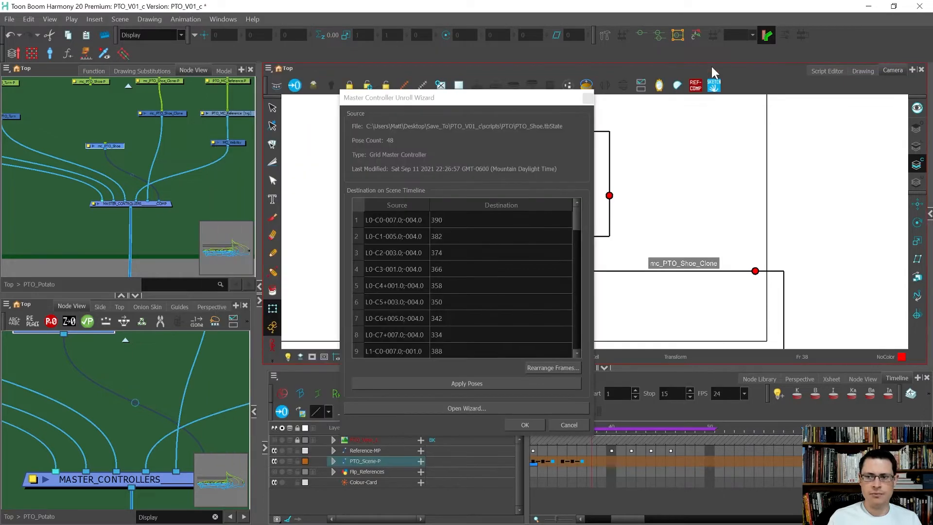
left_click(592, 94)
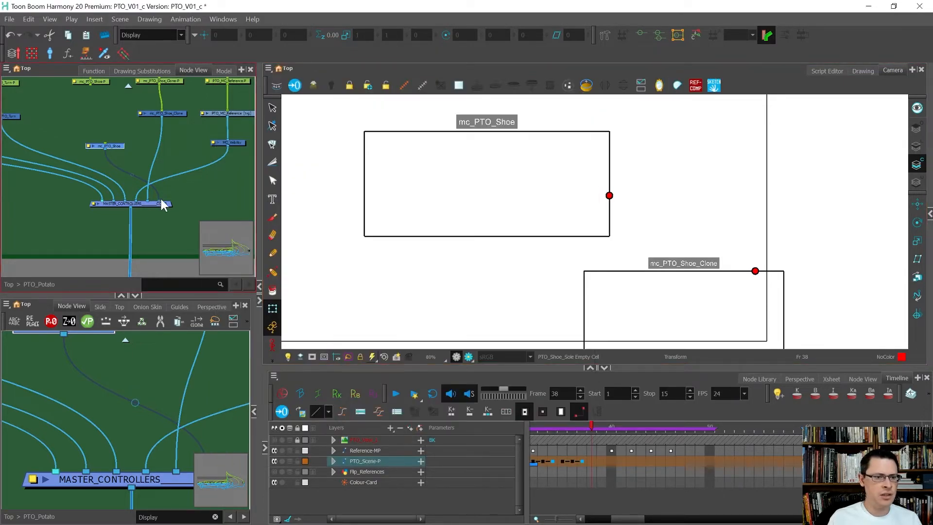
Step: Swap mc_PTO_Shoe's input order with the clone's on the MASTER_CONTROLLERS composite and attach the mc_PTO_Shoe node beneath its mc_PTO_Shoe-P peg
left_click_drag(159, 200, 150, 200)
left_click_drag(119, 146, 106, 114)
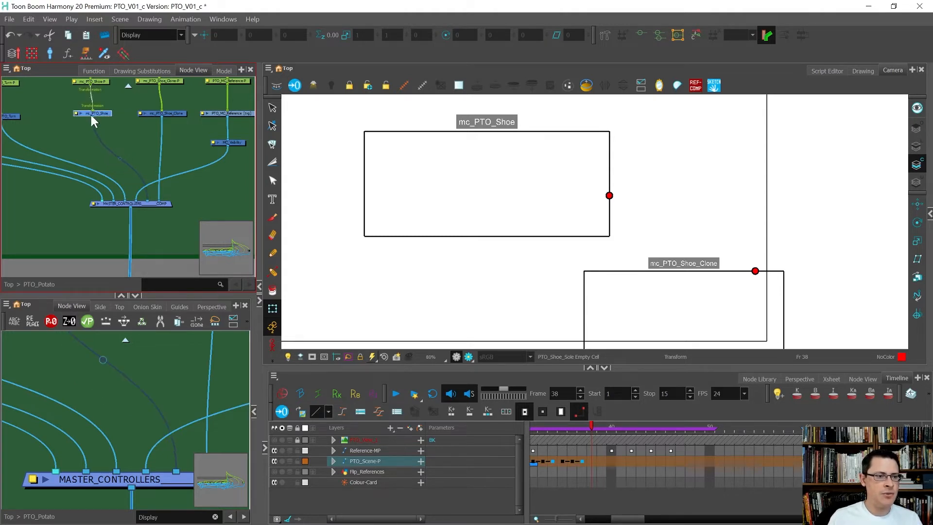
scroll(128, 155, "down", 2)
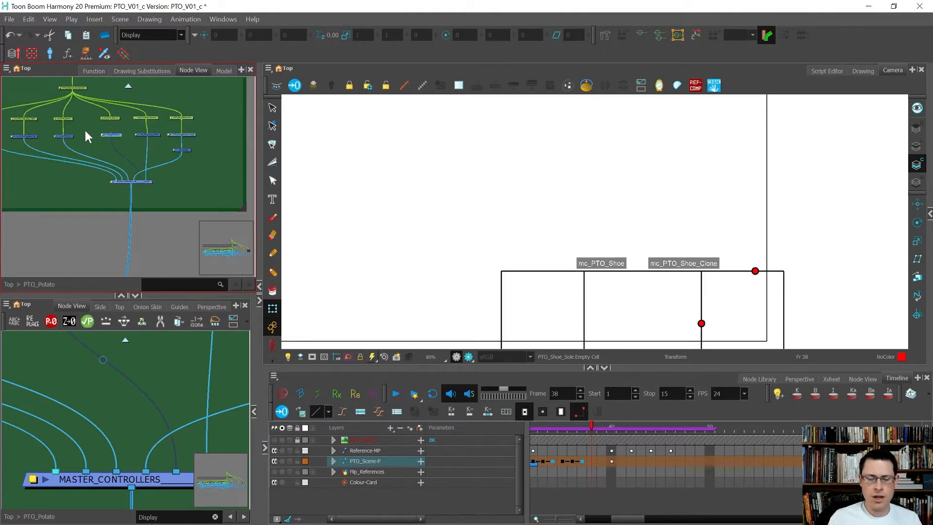
scroll(98, 124, "up", 2)
Step: Scale the mc_PTO_Shoe and mc_PTO_Shoe_Clone controllers down together through their pegs to about 0.53
left_click(134, 125)
left_click(122, 116)
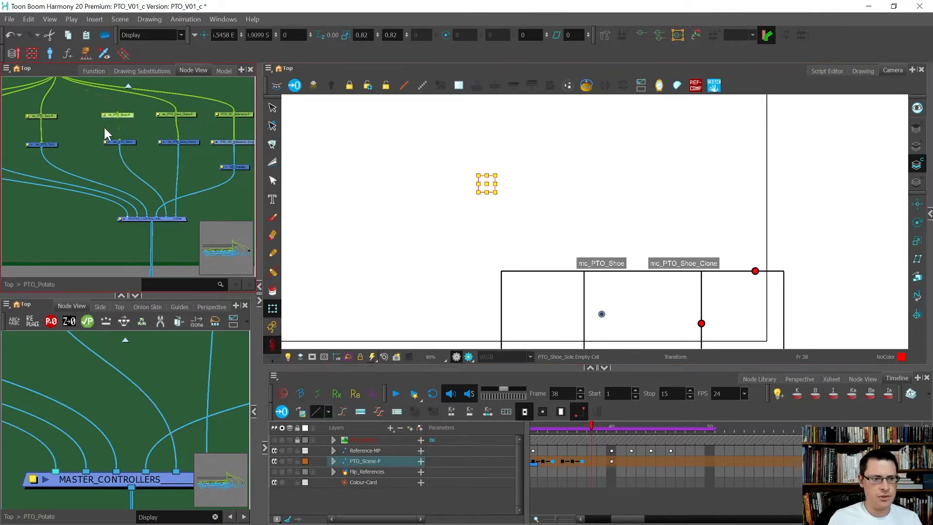
left_click(120, 124)
left_click(118, 116)
scroll(618, 206, "down", 1)
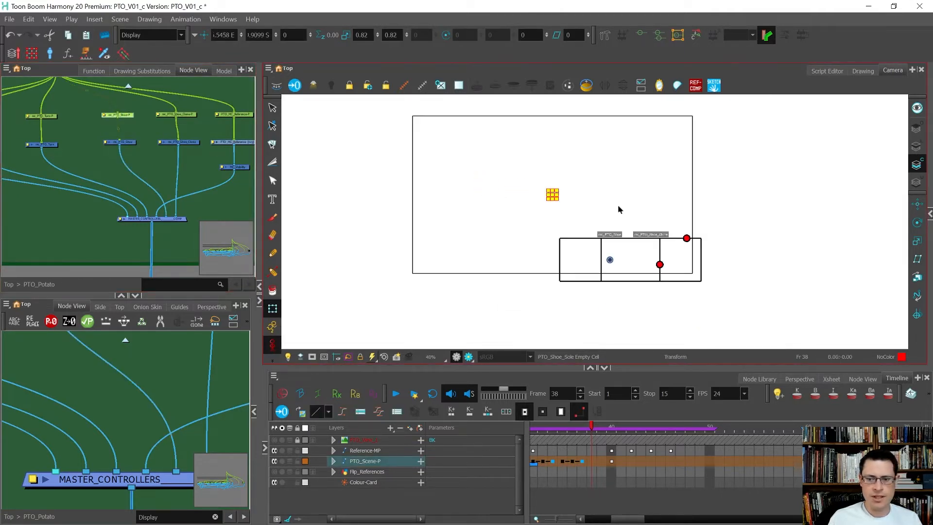
scroll(620, 210, "up", 1)
left_click_drag(671, 194, 630, 224)
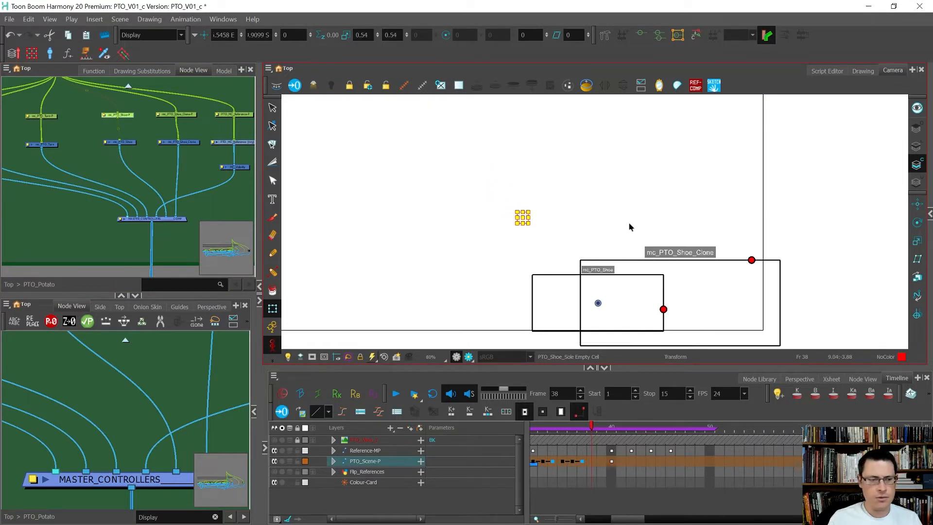
key("ctrl+z")
left_click(572, 177)
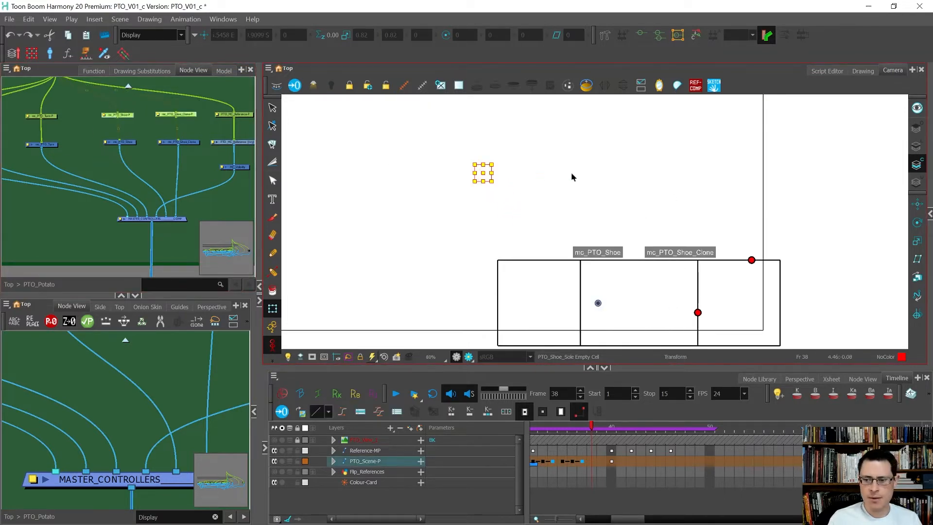
left_click_drag(704, 178, 667, 212)
scroll(185, 204, "down", 3)
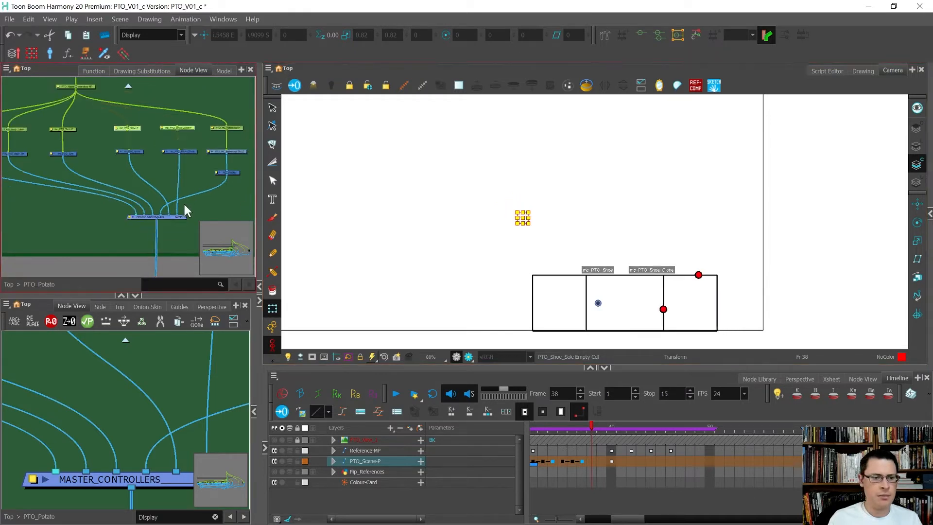
Step: Show all the potato's master controllers in the camera view and move the mc_PTO_Shoe_Clone controller to the right, beside mc_PTO_Shoe
left_click_drag(239, 160, 16, 173)
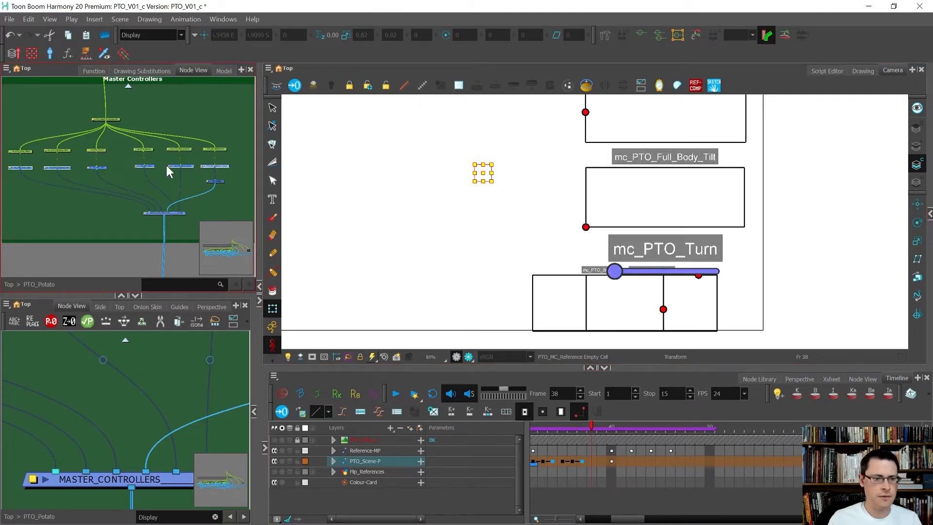
scroll(183, 161, "up", 2)
left_click(182, 141)
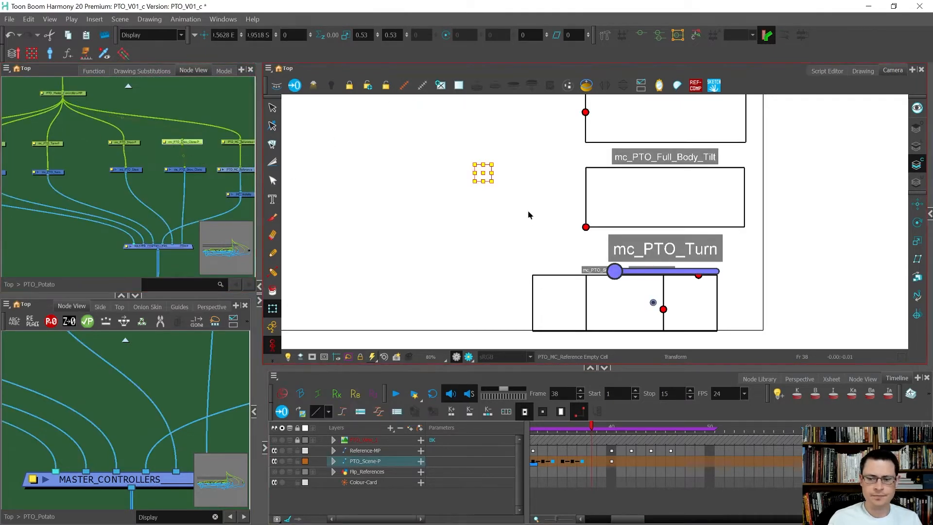
mouse_move(517, 236)
left_mouse_down()
mouse_move(617, 236)
mouse_move(595, 242)
mouse_move(605, 241)
left_mouse_up()
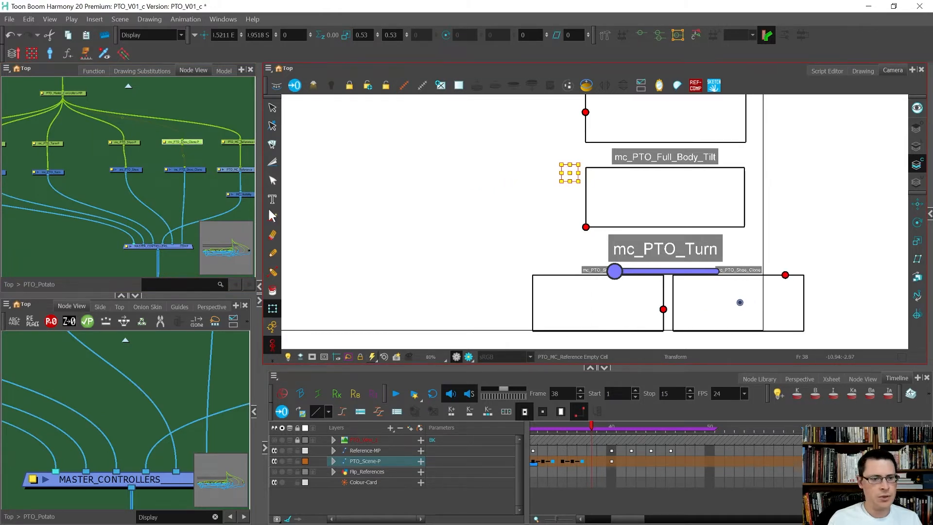
Step: Scale both shoe controllers down together so they fit side by side below the mc_PTO_Turn slider, inside the camera frame
left_click_drag(202, 156, 81, 124)
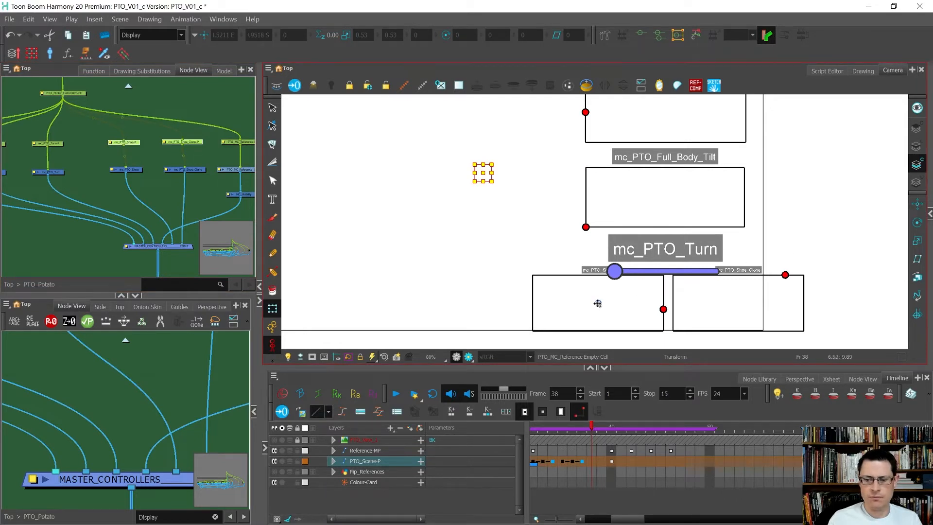
left_click_drag(774, 239, 745, 252)
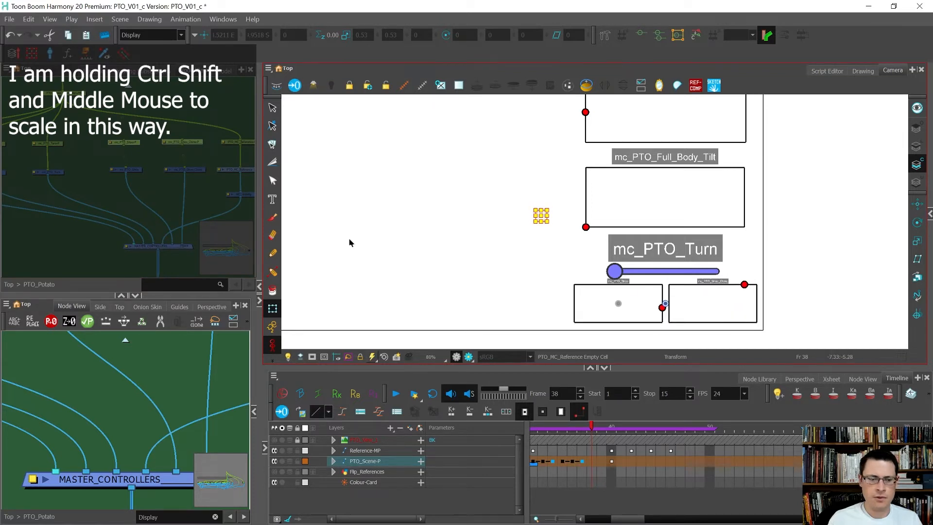
left_click(122, 190)
Step: Locate the mc_PTO_Turn controller in the node network and select it together with its mc_PTO_Turn-P peg
scroll(119, 190, "down", 1)
scroll(58, 181, "up", 4)
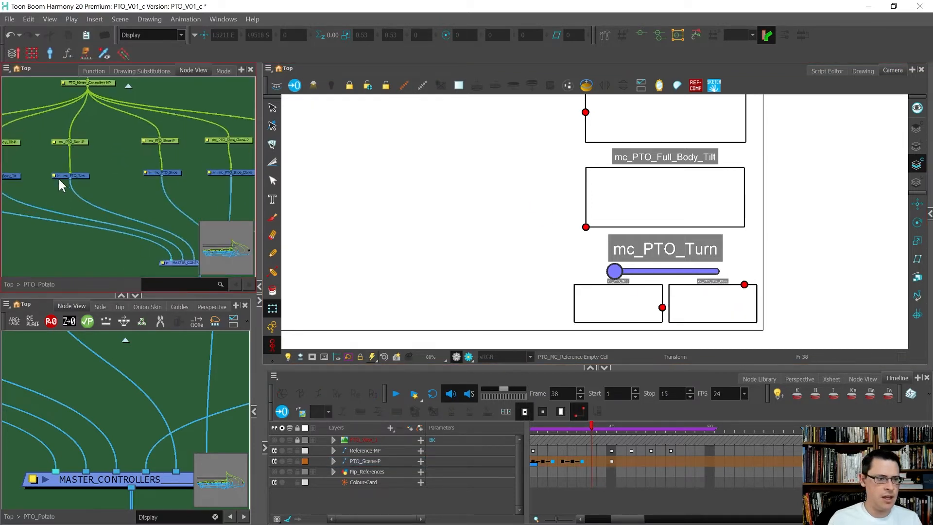
left_click(107, 174)
scroll(151, 187, "down", 2)
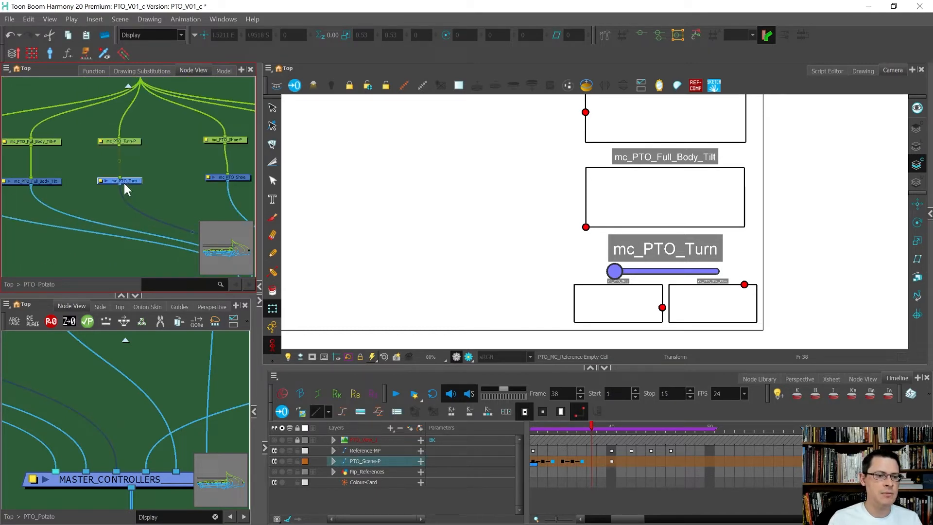
scroll(124, 176, "down", 3)
scroll(126, 177, "up", 5)
left_click_drag(206, 205, 122, 138)
scroll(62, 163, "down", 2)
scroll(197, 176, "up", 3)
left_click_drag(149, 169, 200, 168)
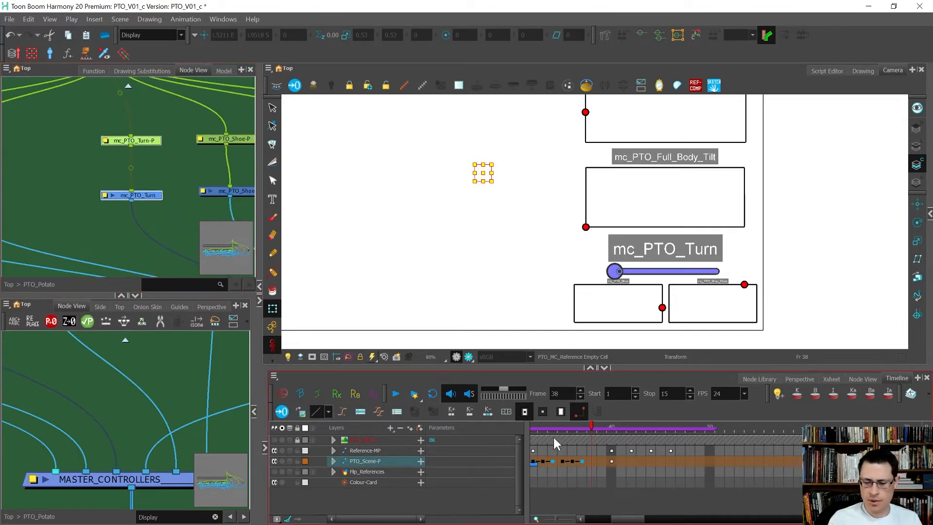
Step: Go to frame 1 and delete the mc_PTO_Turn master controller node, leaving its mc_PTO_Turn-P peg in place
left_click_drag(621, 519, 592, 522)
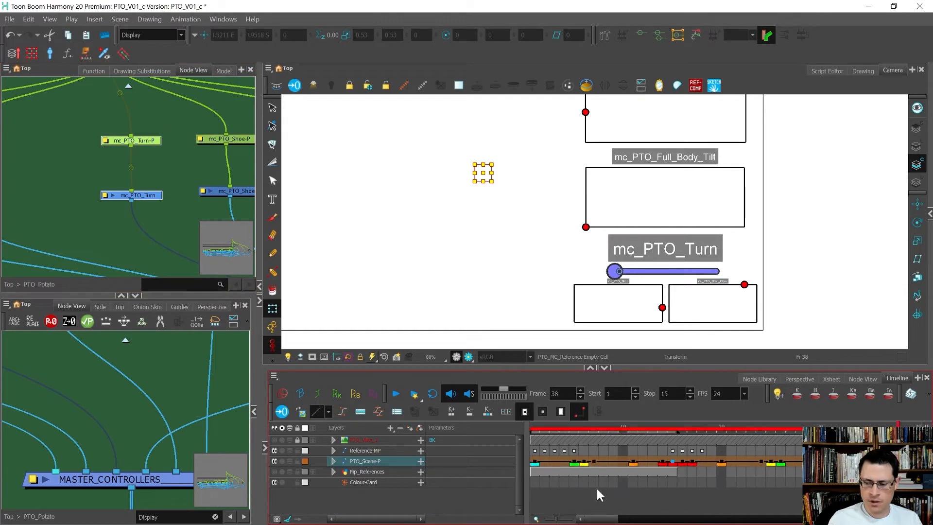
scroll(595, 485, "down", 1)
left_click_drag(567, 424, 525, 447)
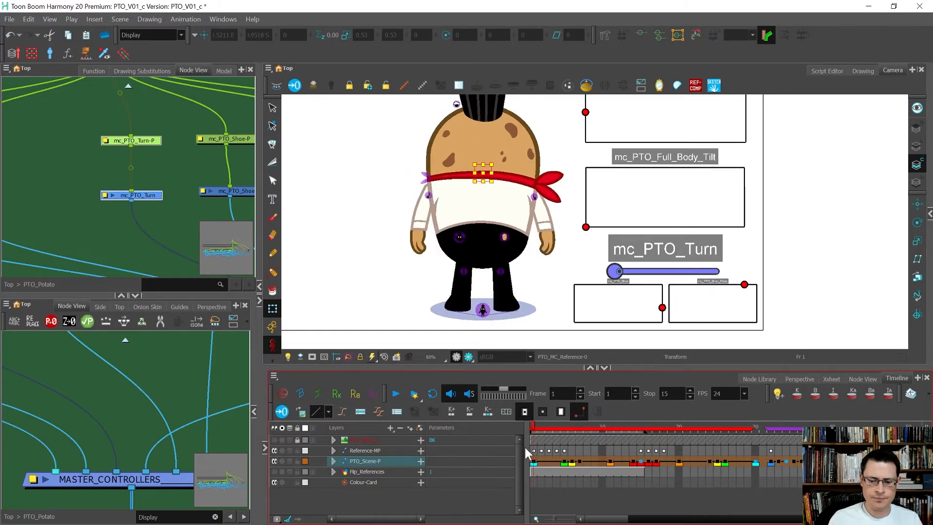
left_click(107, 158)
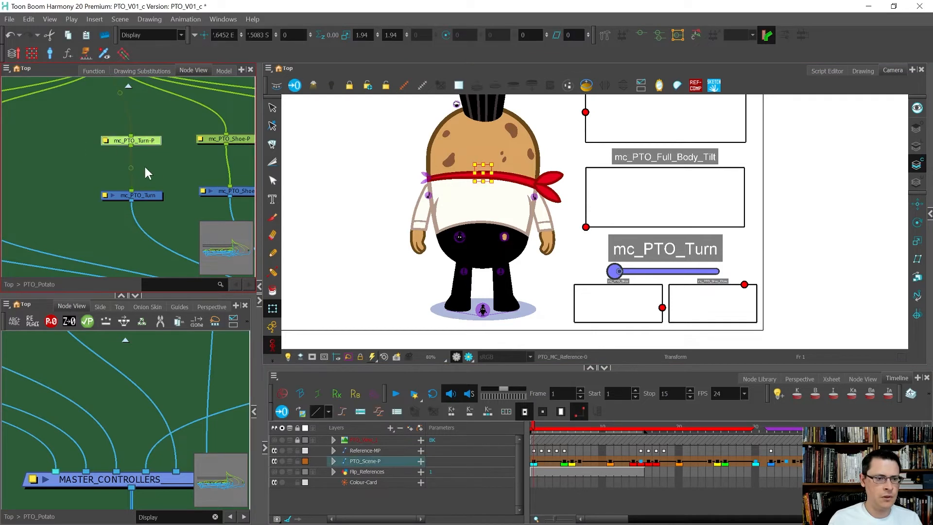
left_click(136, 195)
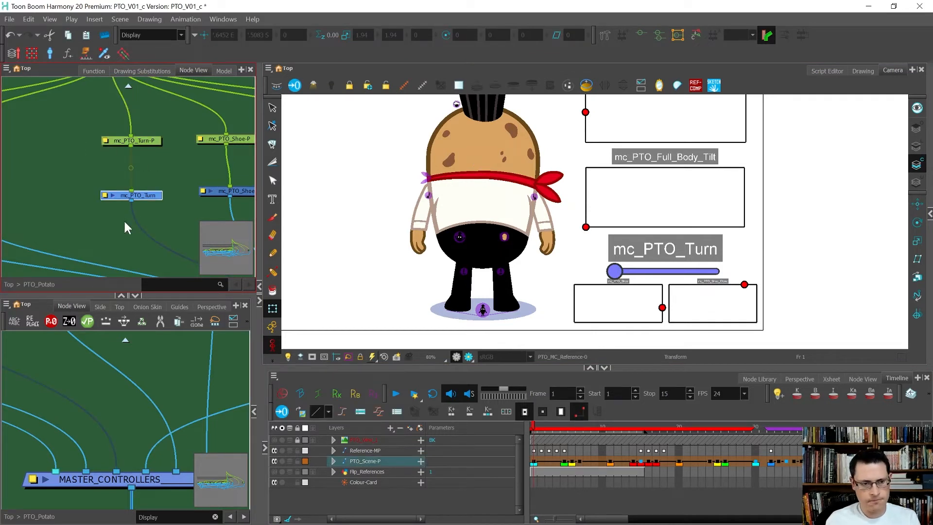
key("Delete")
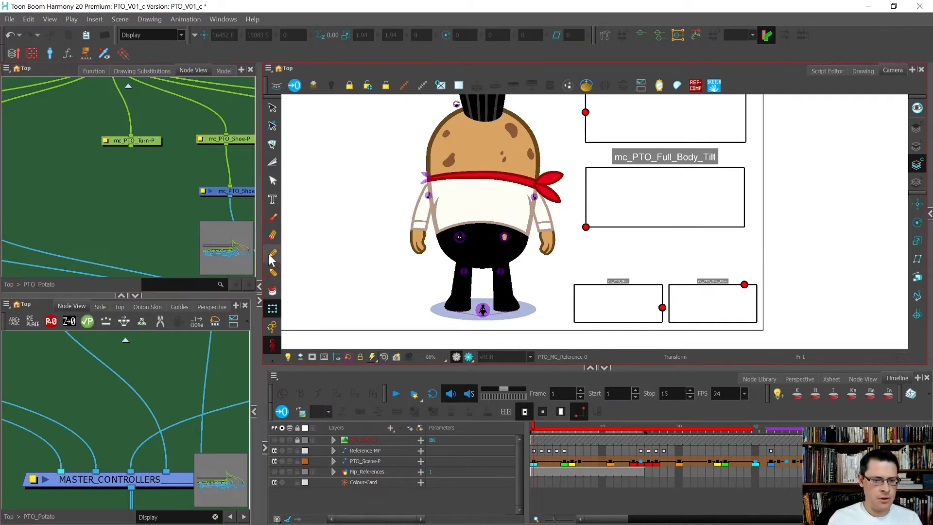
Step: Widen the node views and expand the lower one to full height to show the whole PTO_Potato network
left_click_drag(260, 240, 443, 241)
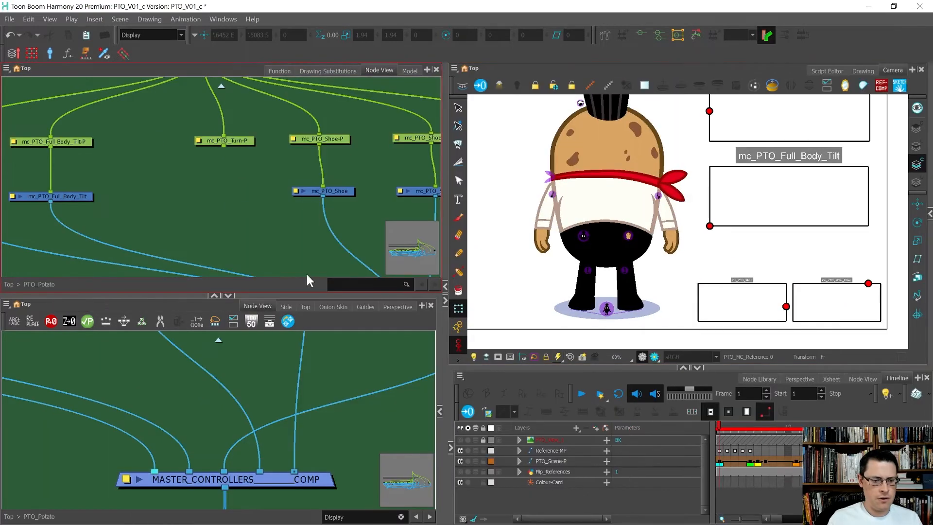
left_click(218, 295)
scroll(235, 391, "down", 8)
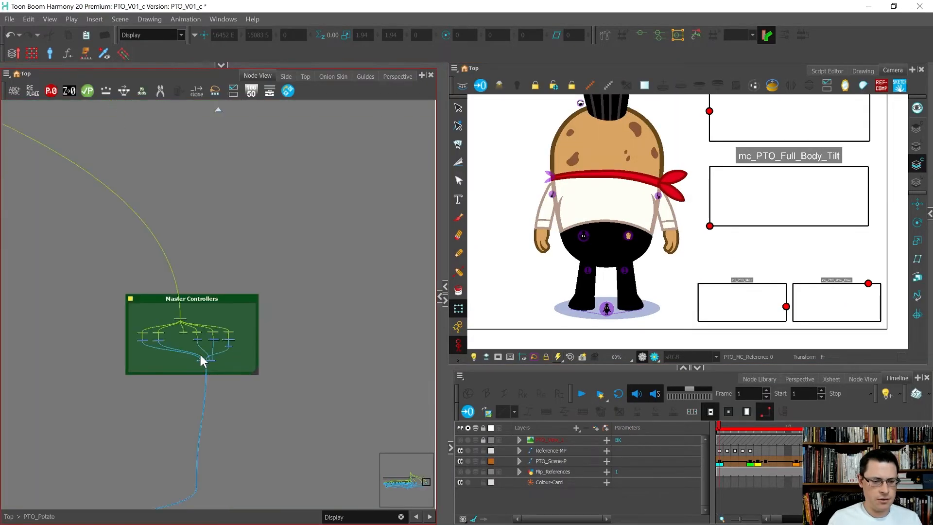
scroll(315, 331, "down", 4)
scroll(265, 333, "up", 3)
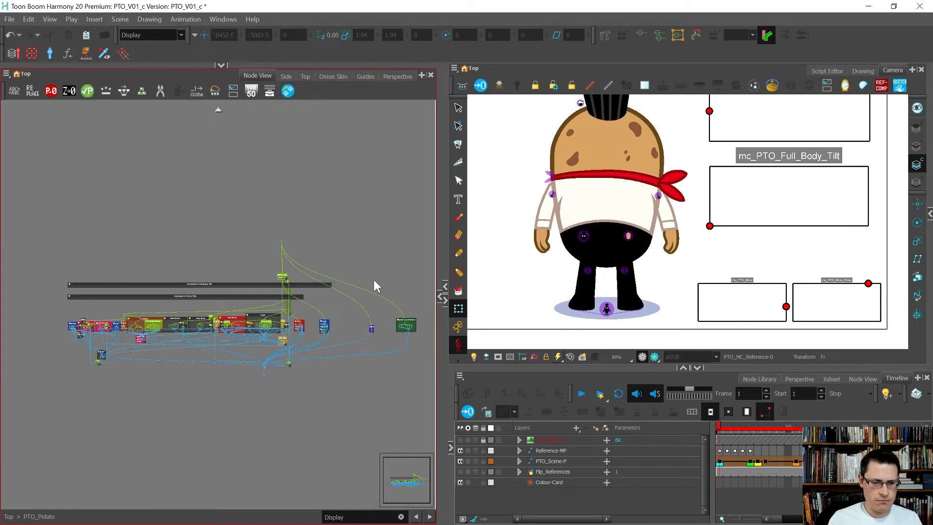
Step: Select the potato's rig nodes, leaving out the Master Controllers group, and open the Master Controller Slider Wizard for them
scroll(230, 265, "up", 4)
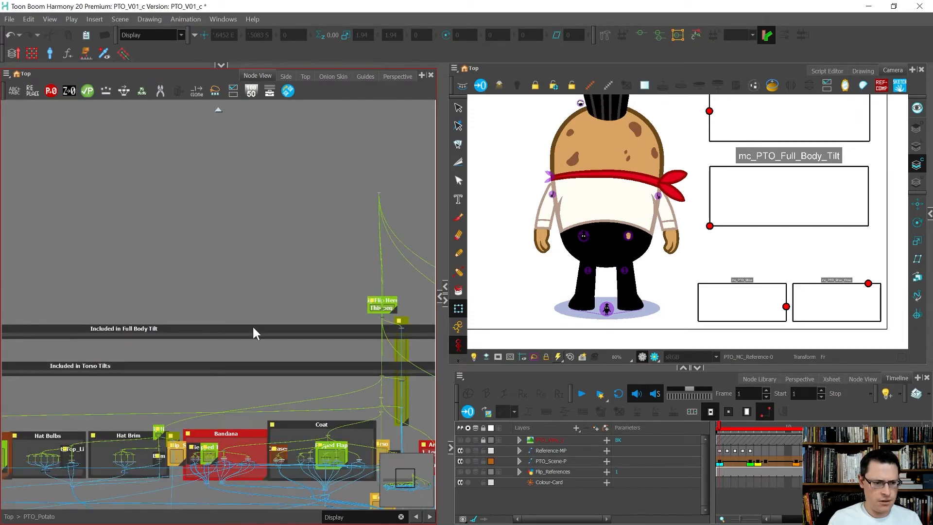
scroll(121, 298, "down", 1)
scroll(251, 281, "down", 2)
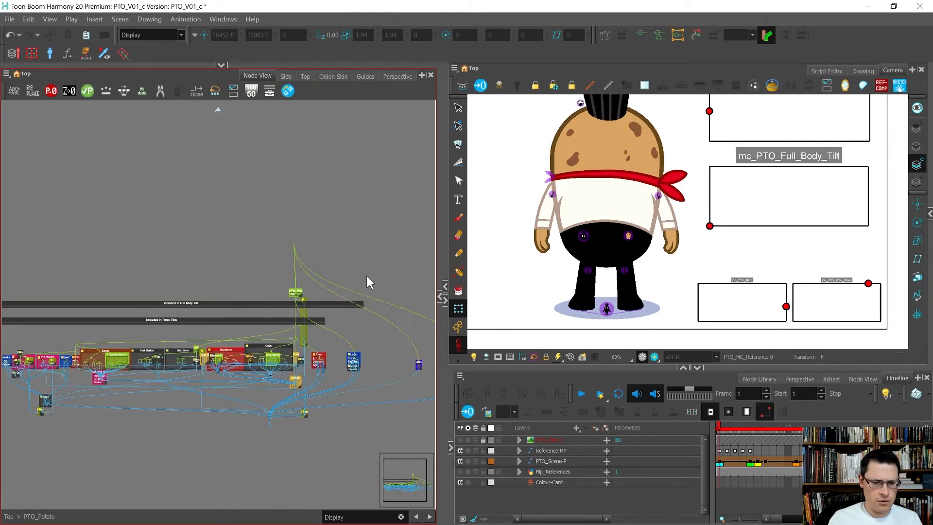
scroll(378, 280, "down", 2)
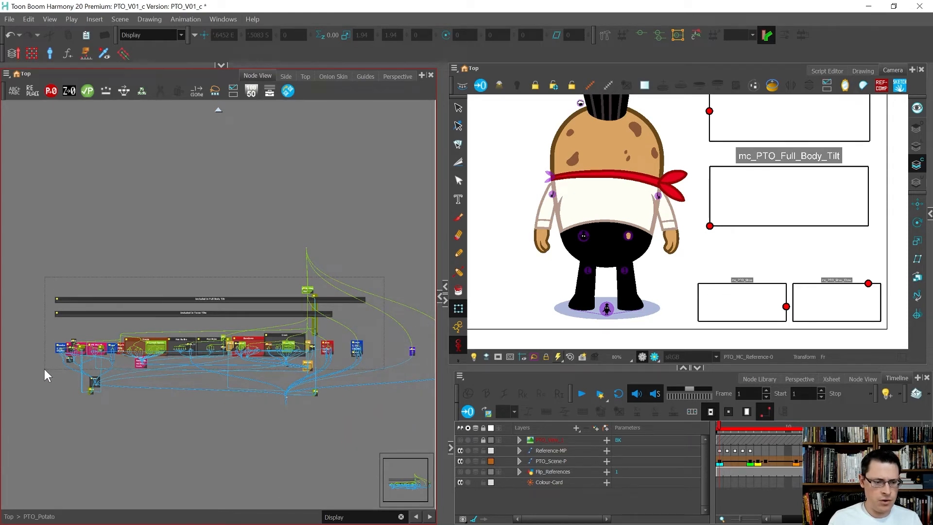
key("ctrl+a")
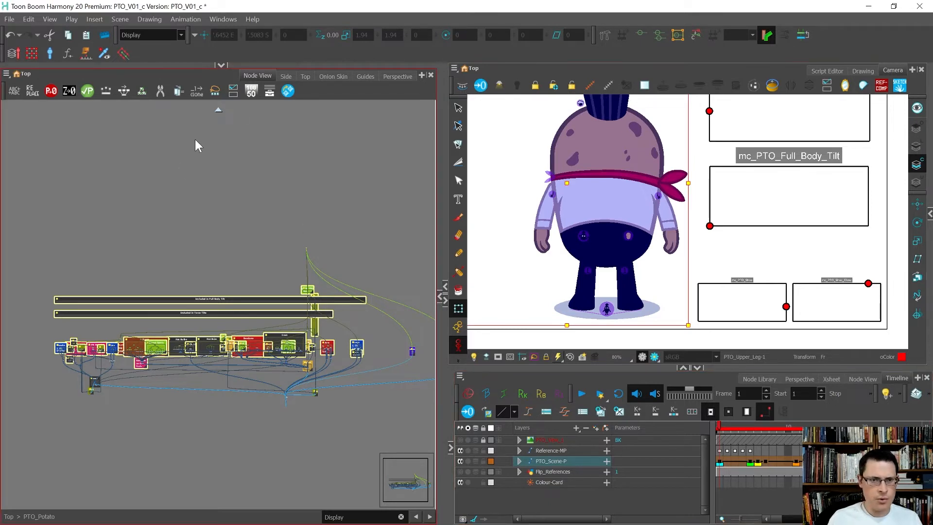
left_click(48, 60)
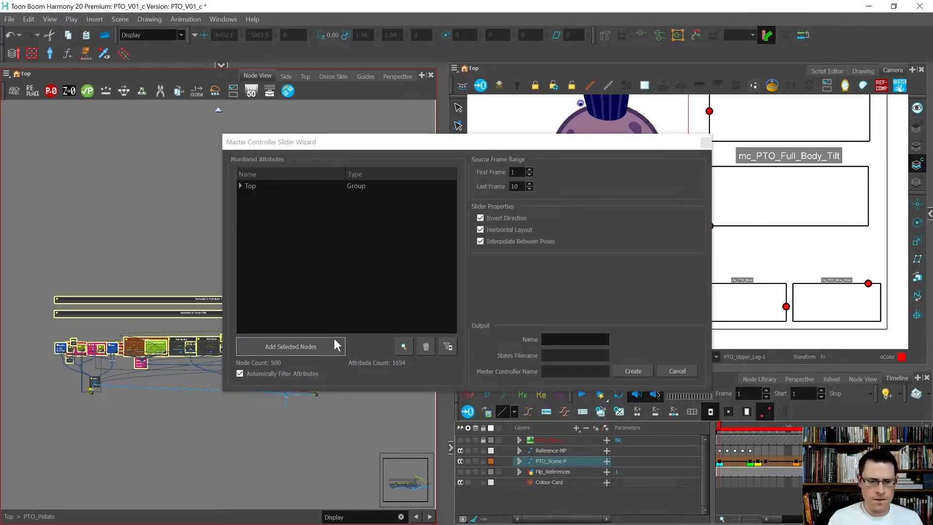
Step: Configure the slider for source frames 1 to 30, without inverted direction or pose interpolation, and name it PTO_Turn
left_click_drag(324, 143, 120, 97)
left_click_drag(775, 519, 781, 518)
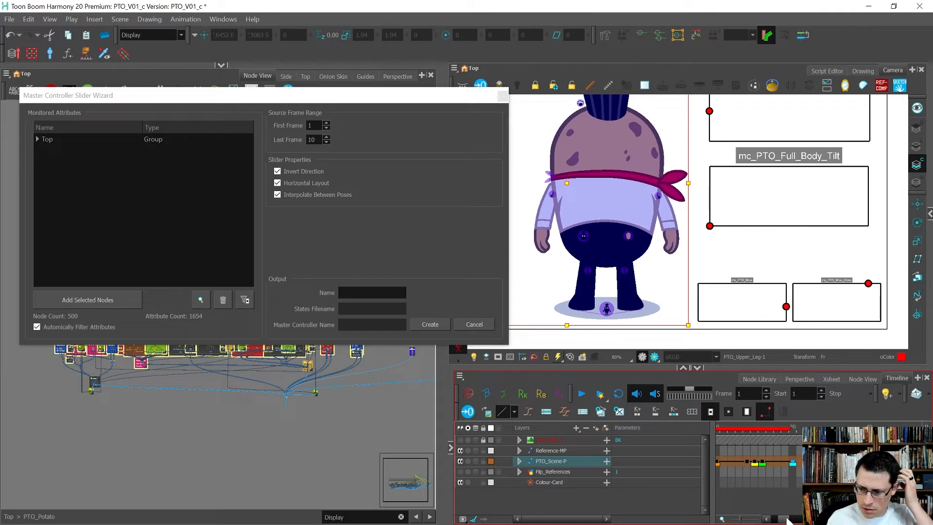
left_click_drag(787, 517, 765, 519)
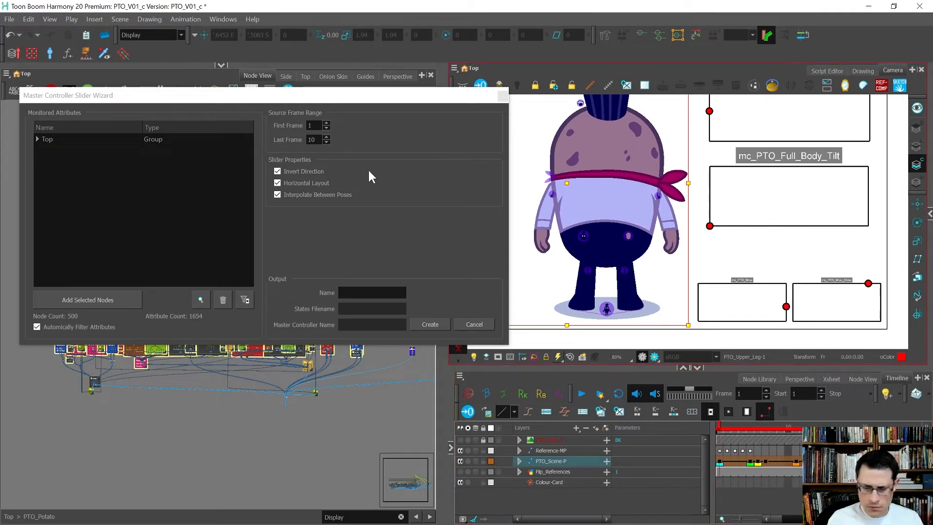
left_click(274, 137)
type("30")
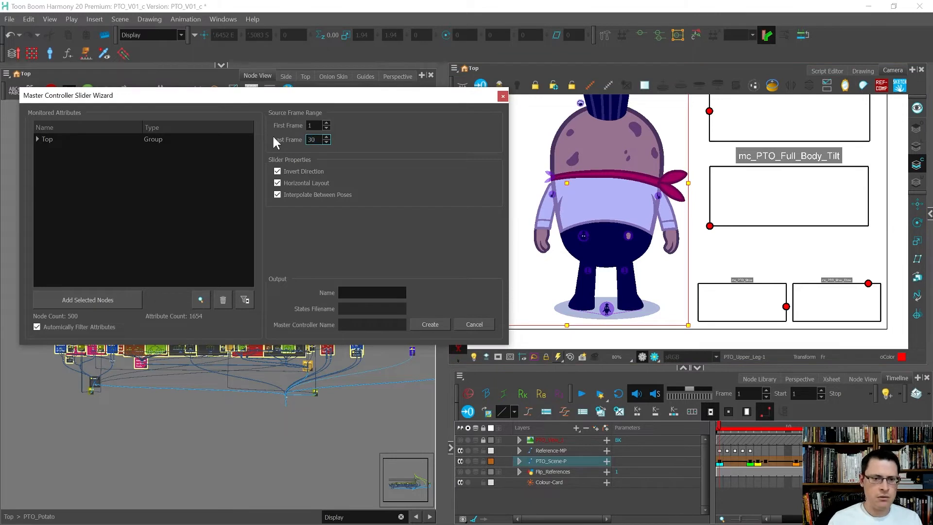
left_click(276, 170)
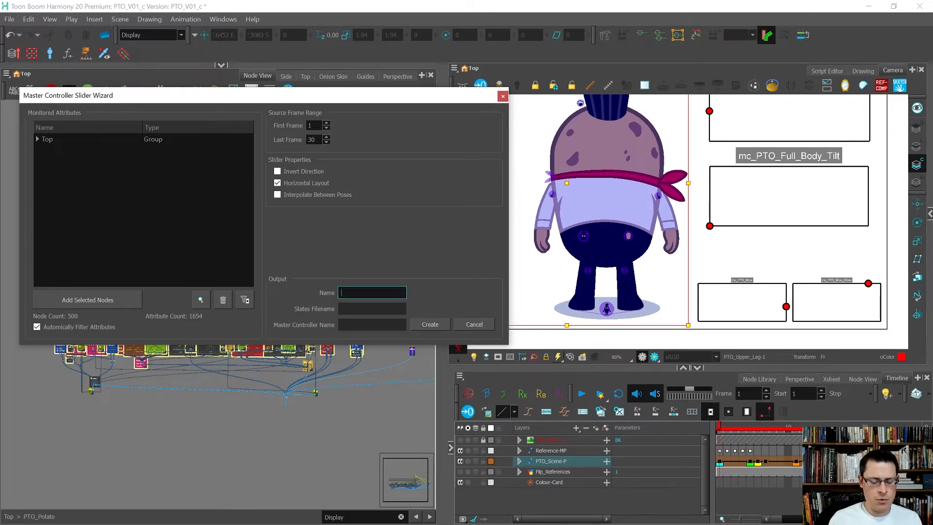
type("PTO")
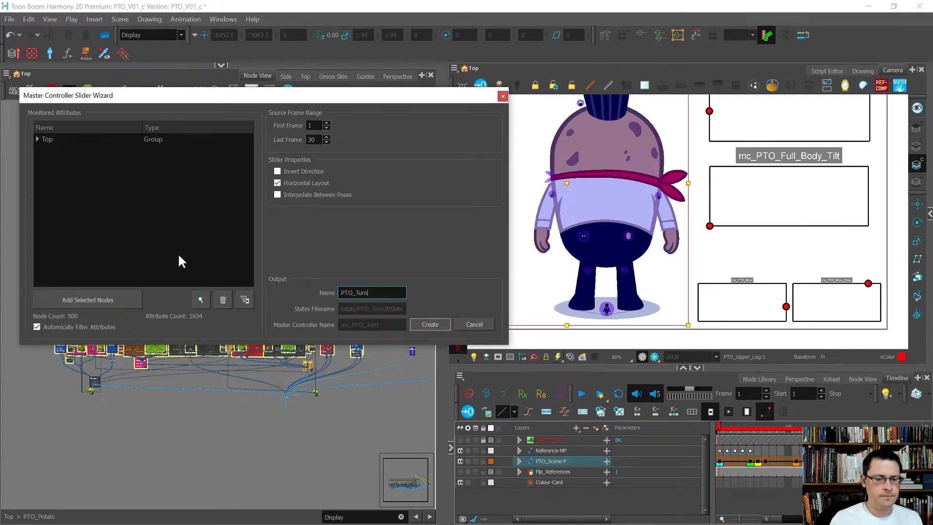
type("_Turn")
Step: Create the slider attached to the PTO_Potato MASTER_CONTROLLERS composite, saving its poses over PTO_Turn.tbState, and move the wizard out of the way
key("Return")
left_click(441, 257)
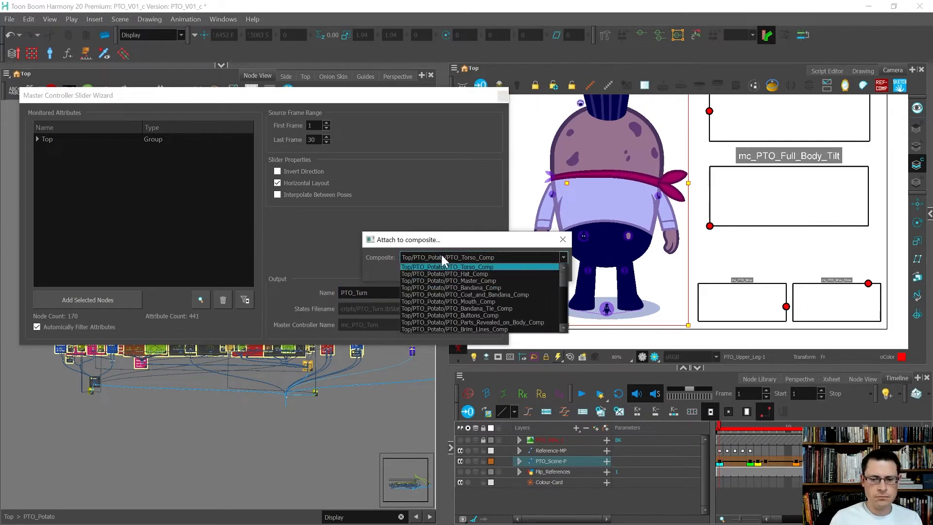
left_click(458, 275)
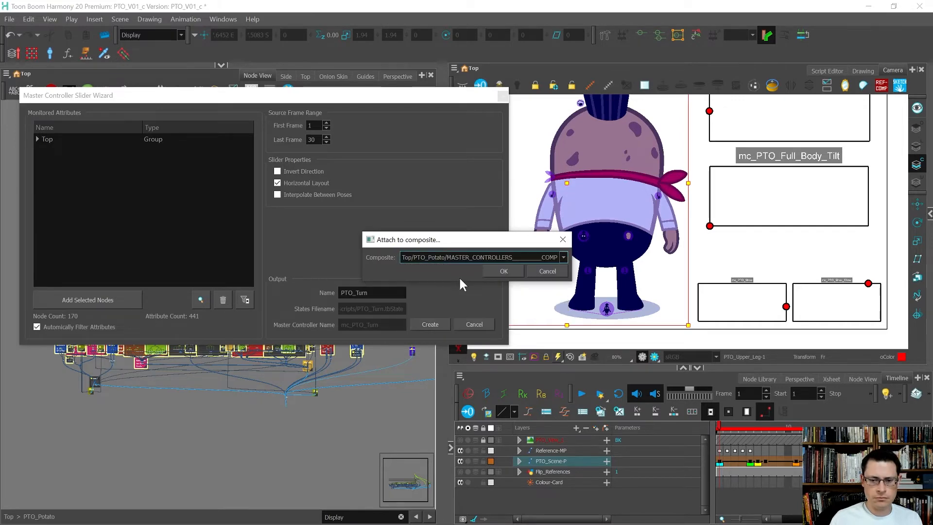
left_click(493, 273)
double_click(176, 144)
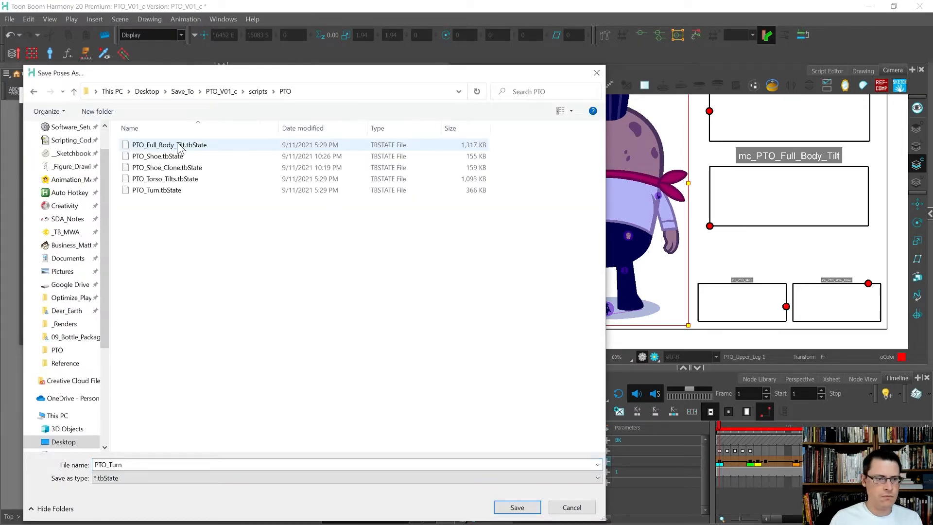
left_click(165, 190)
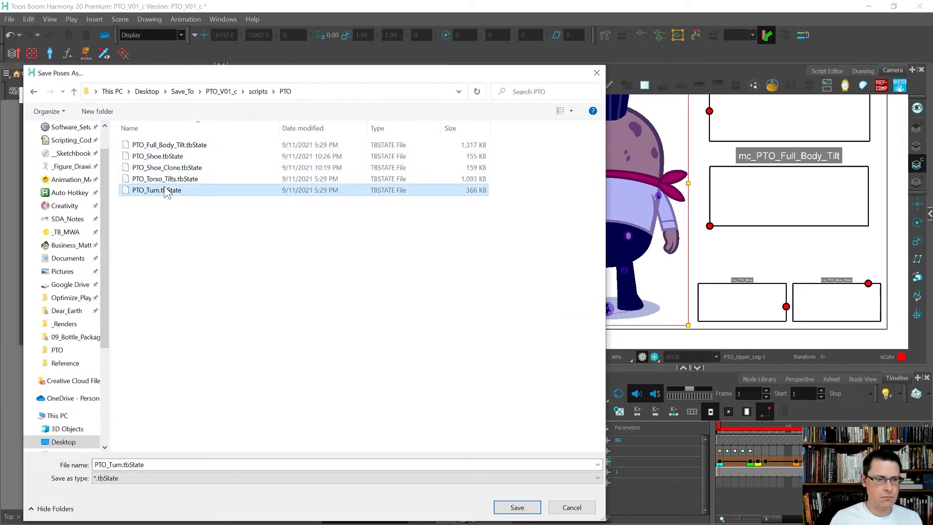
left_click(517, 509)
left_click(491, 271)
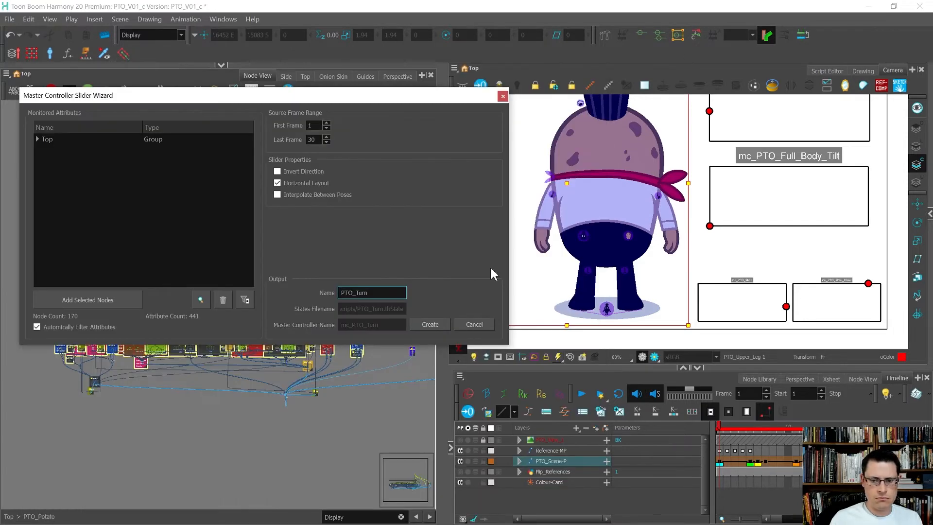
left_click_drag(401, 93, 0, 281)
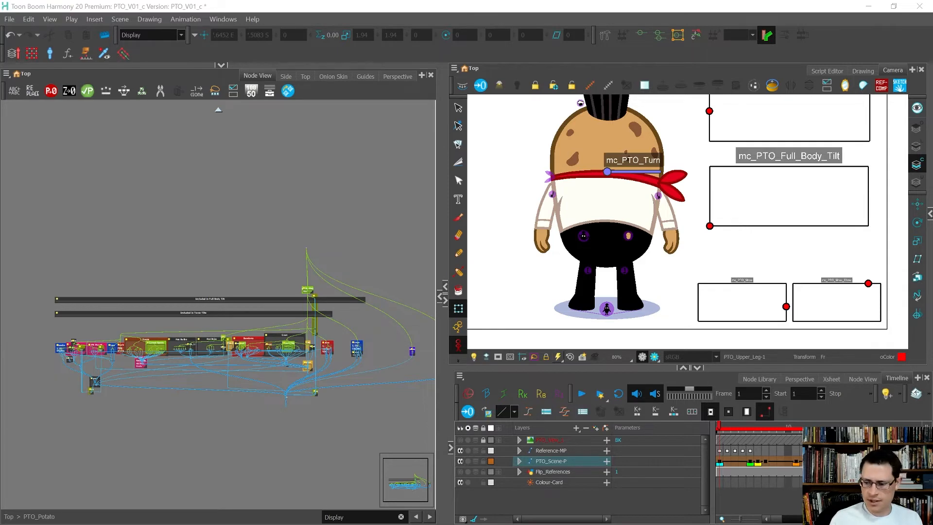
Step: Go to frame 40, beyond the keyed turn poses, clear the selection and get the new mc_PTO_Turn slider ready for use
key("1")
key("1")
key("1")
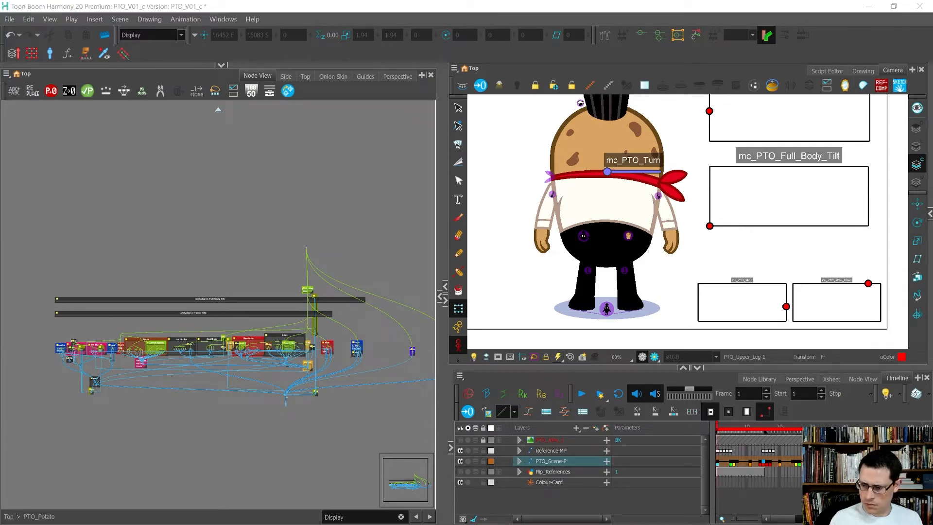
left_click(766, 464)
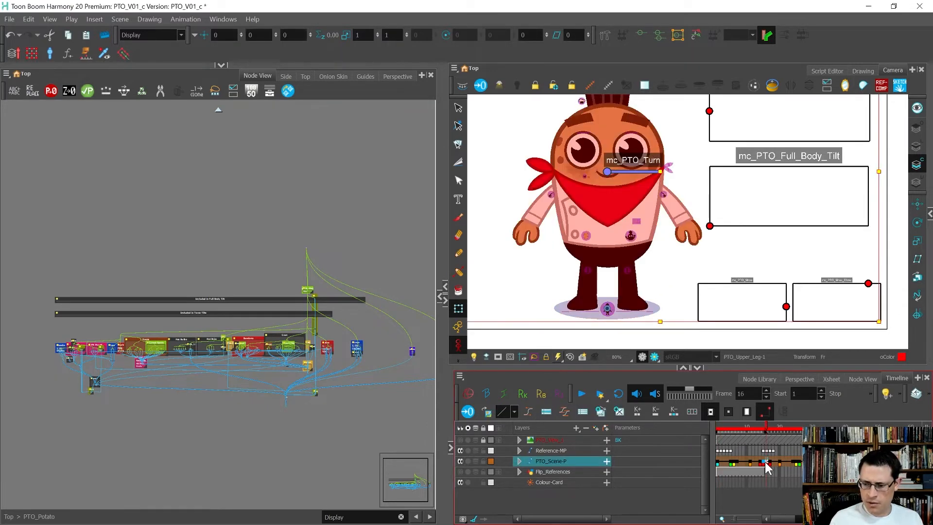
left_click(850, 428)
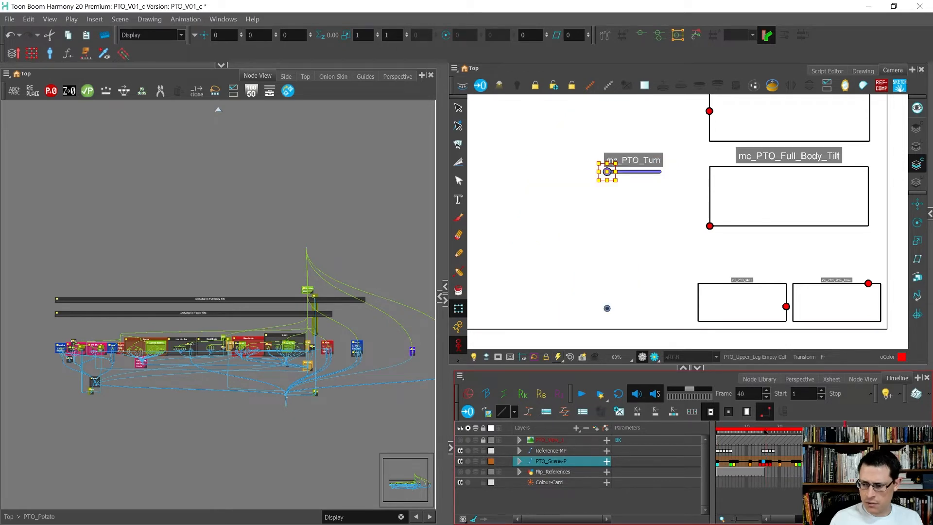
left_click(844, 428)
left_click(410, 246)
left_click(458, 326)
left_click(541, 254)
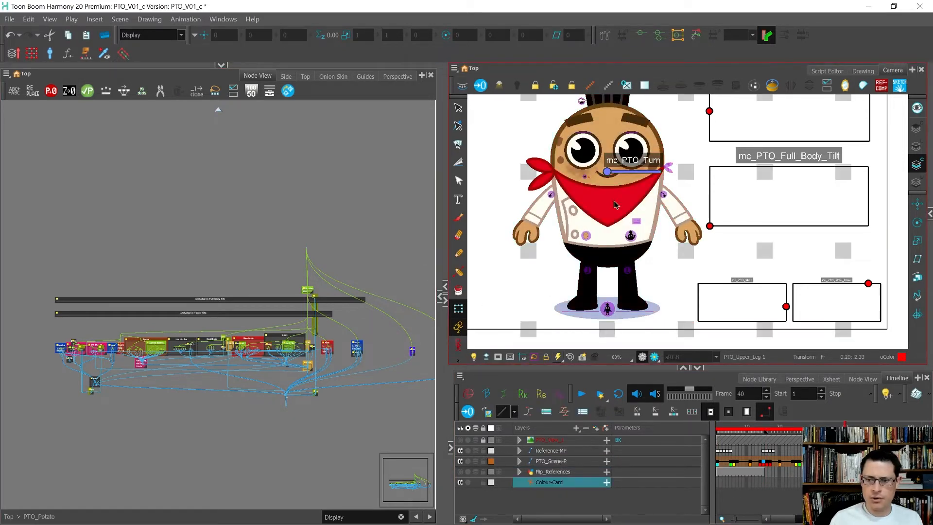
Step: Test the mc_PTO_Turn slider by running it back and forth through the potato's turn poses, leaving it at 29
left_click(608, 174)
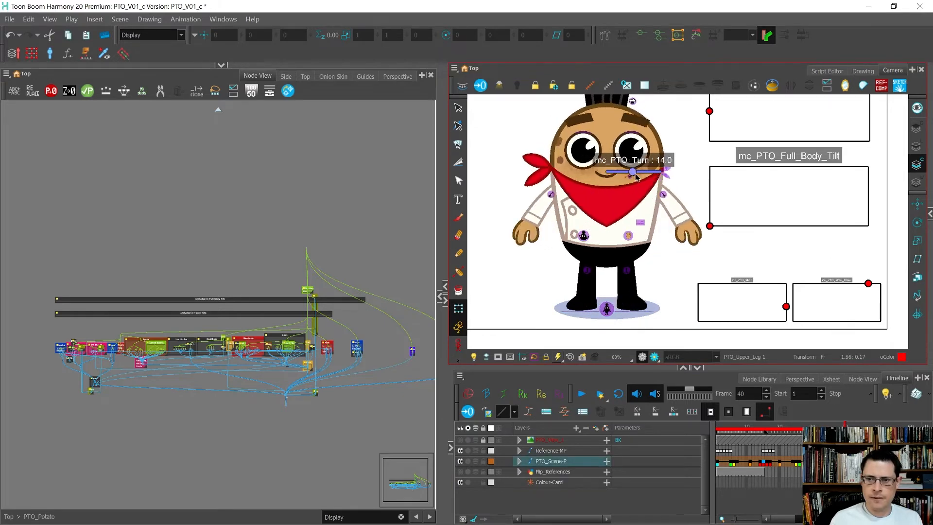
left_click_drag(623, 179, 630, 179)
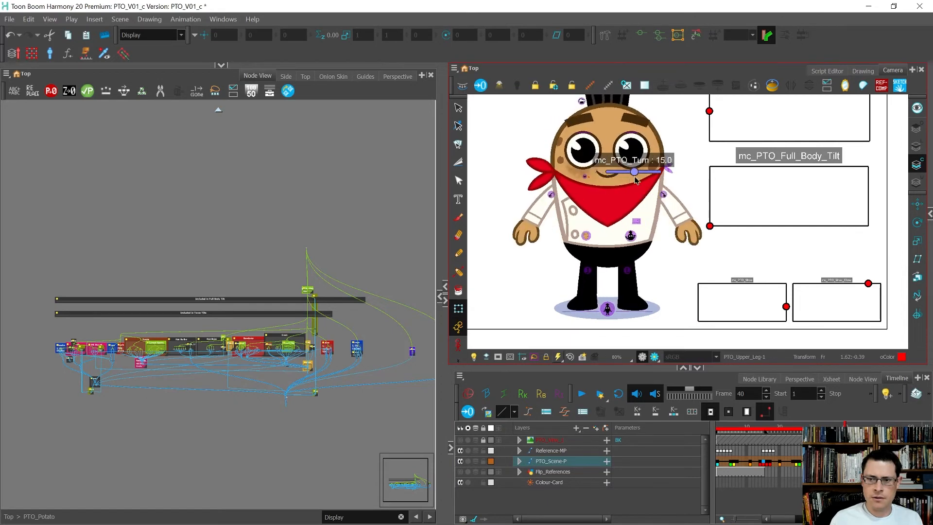
mouse_move(642, 181)
left_mouse_down()
mouse_move(629, 183)
mouse_move(651, 181)
left_mouse_up()
scroll(605, 245, "down", 1)
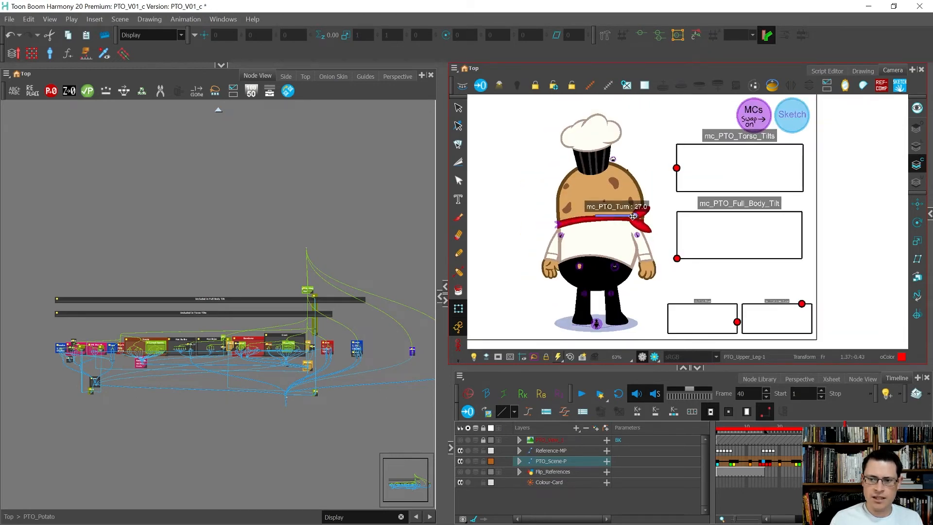
mouse_move(626, 217)
left_mouse_down()
mouse_move(597, 219)
mouse_move(617, 224)
left_mouse_up()
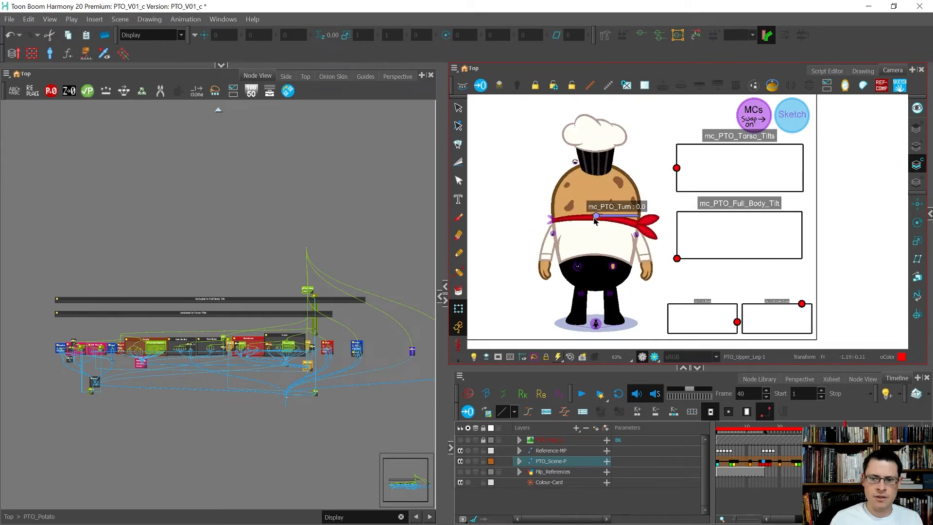
left_click_drag(601, 221, 639, 217)
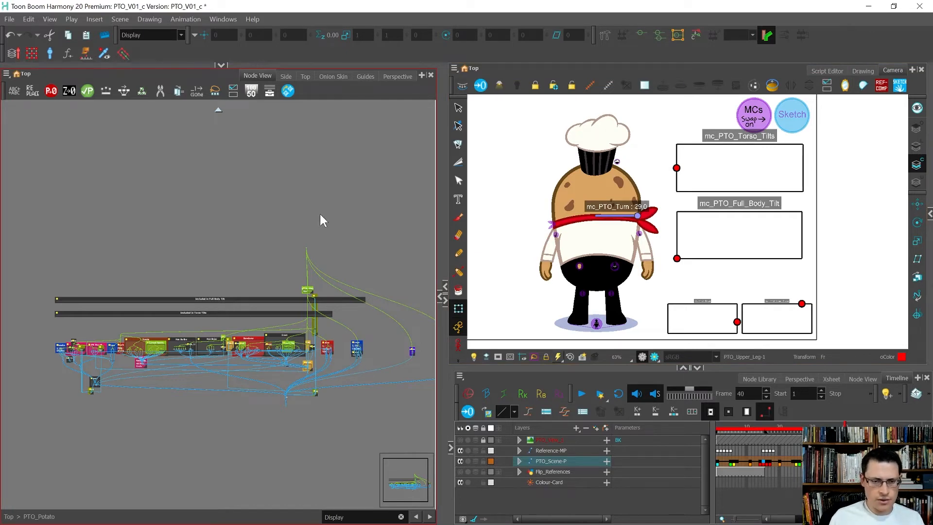
Step: Bring back the upper node view, place the mc_PTO_Turn node beneath its mc_PTO_Turn-P peg and connect the two
left_click(222, 66)
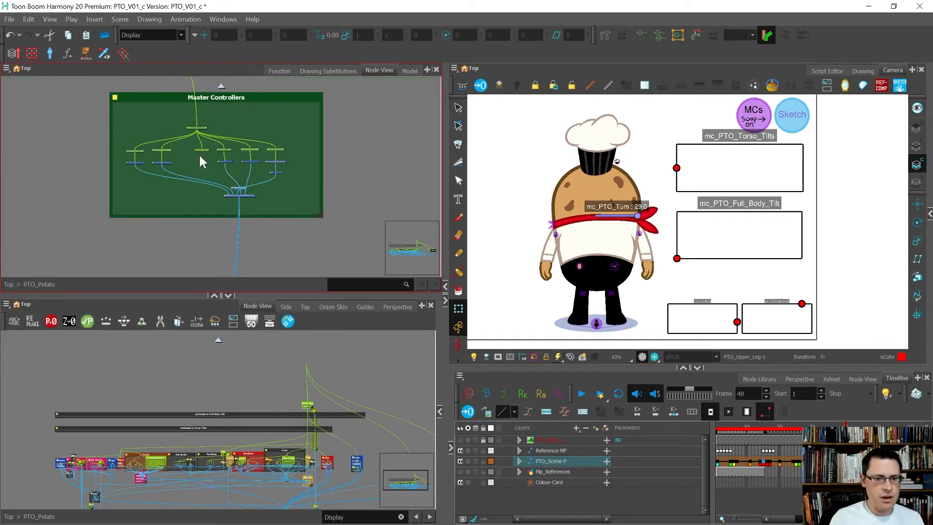
left_click_drag(246, 201, 169, 164)
scroll(167, 115, "up", 3)
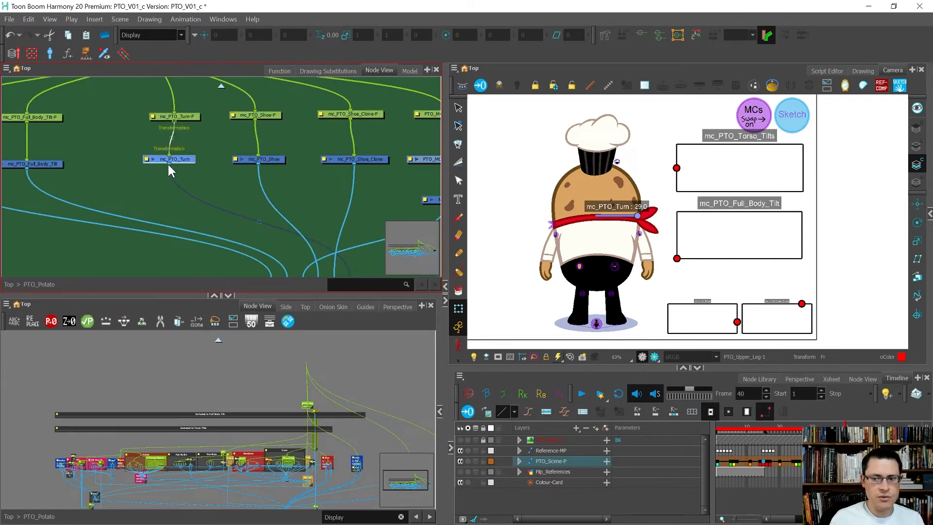
left_click(199, 144)
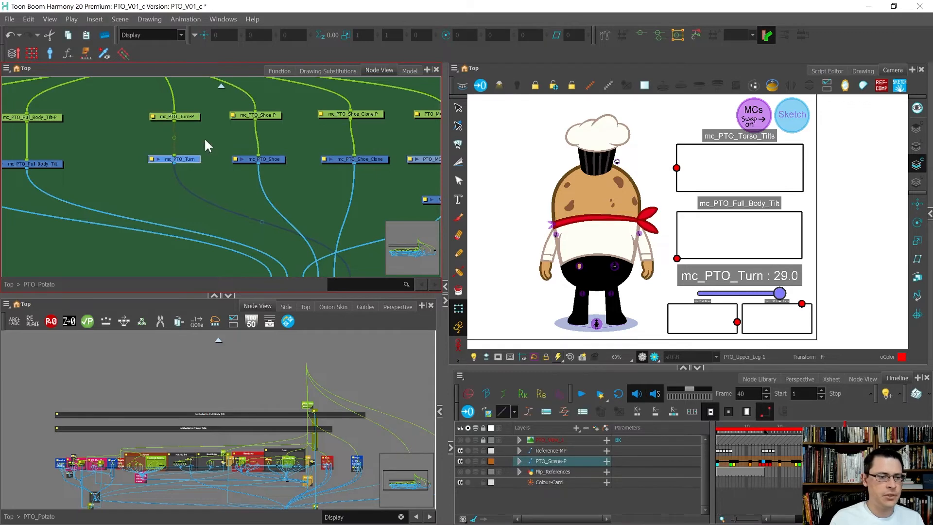
scroll(244, 173, "down", 1)
scroll(245, 173, "down", 1)
scroll(117, 140, "up", 1)
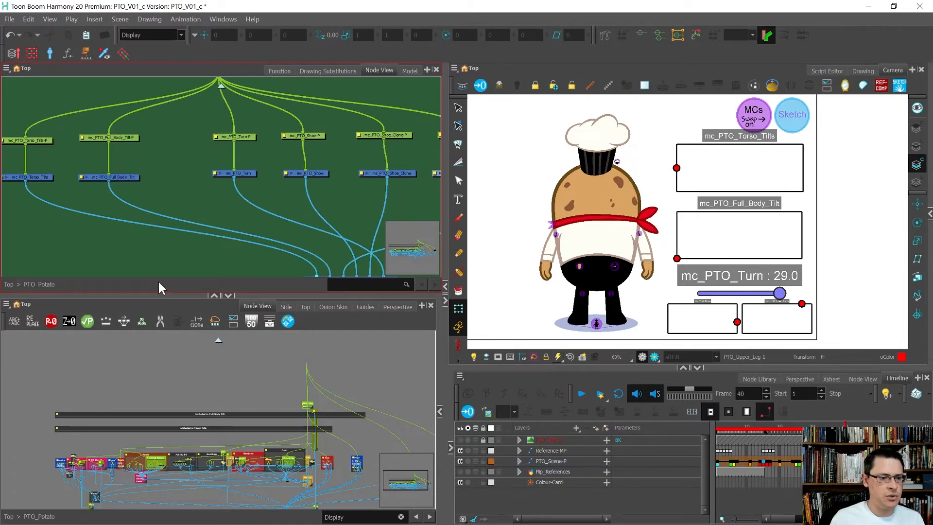
Step: Enlarge the lower node view, find the tilt poses starting at frame 60 in the timeline and step forward through them
left_click_drag(165, 295, 167, 252)
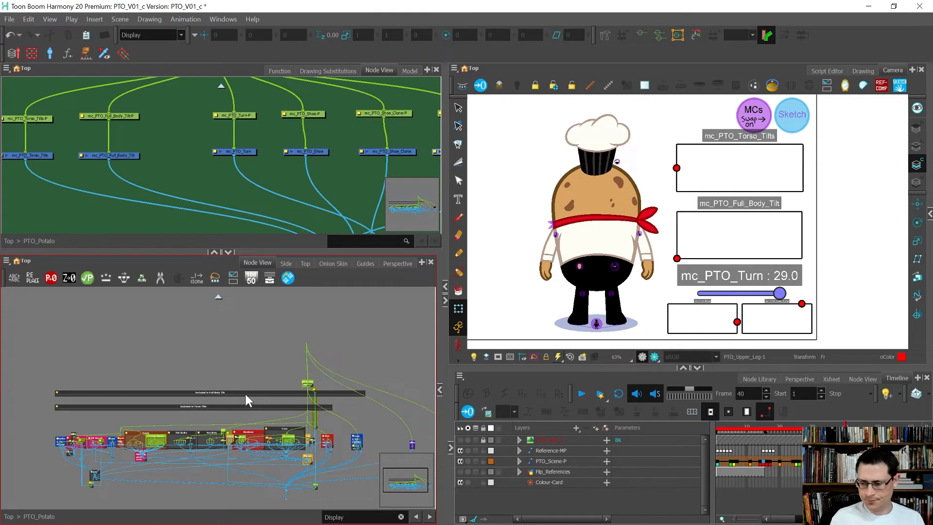
key("1")
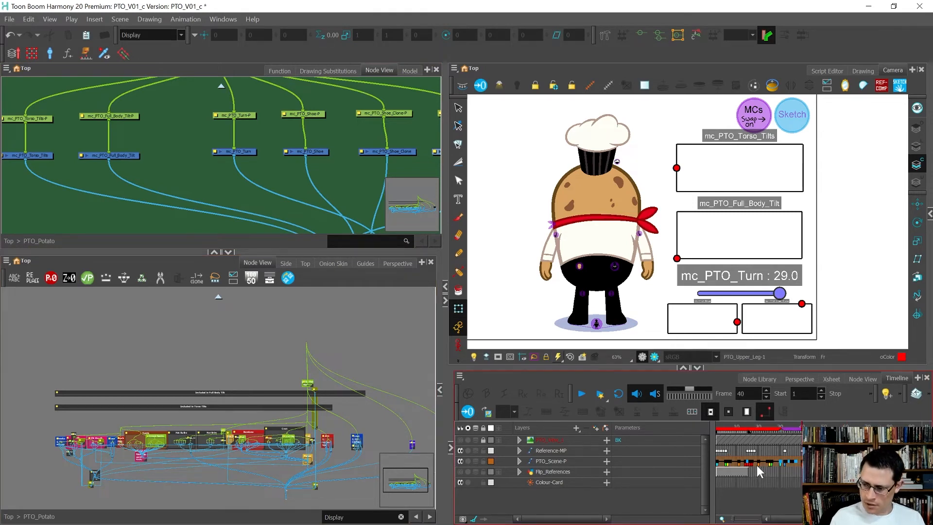
key("1")
key("2")
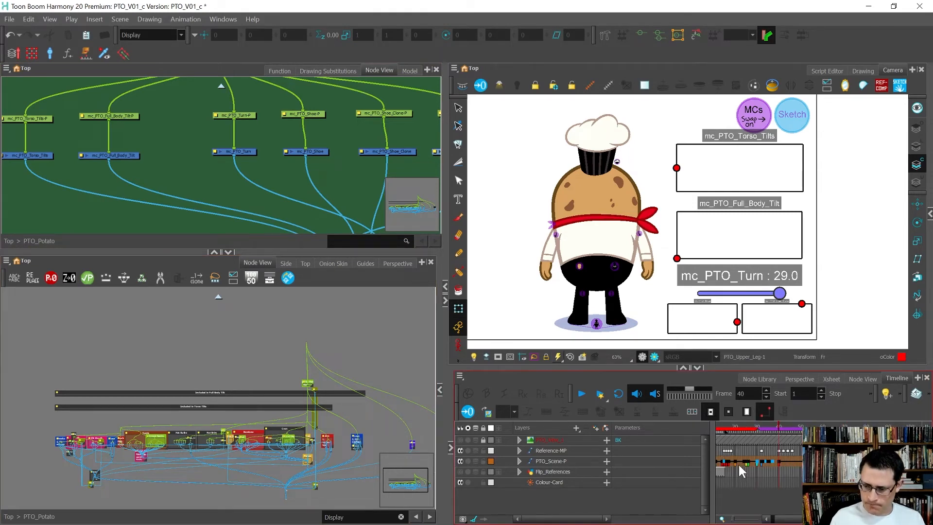
left_click_drag(795, 521, 801, 523)
key("2")
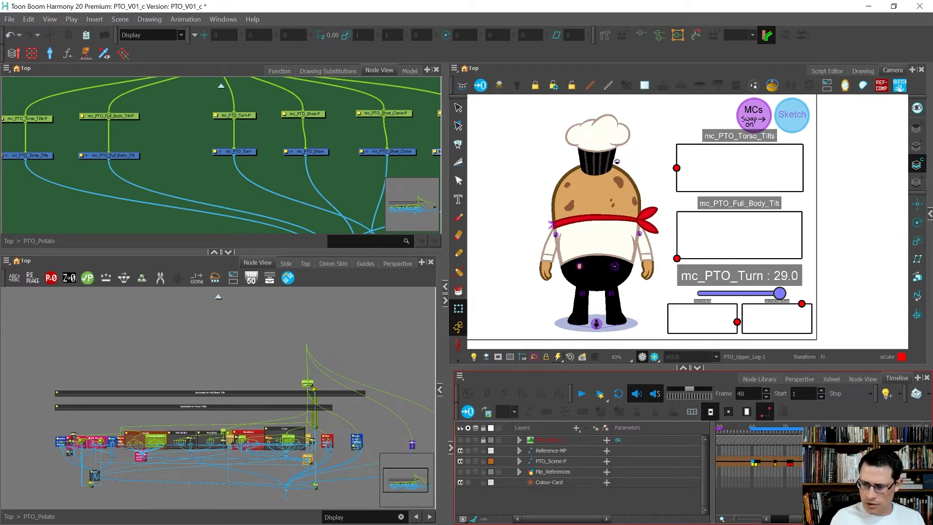
left_click(754, 463)
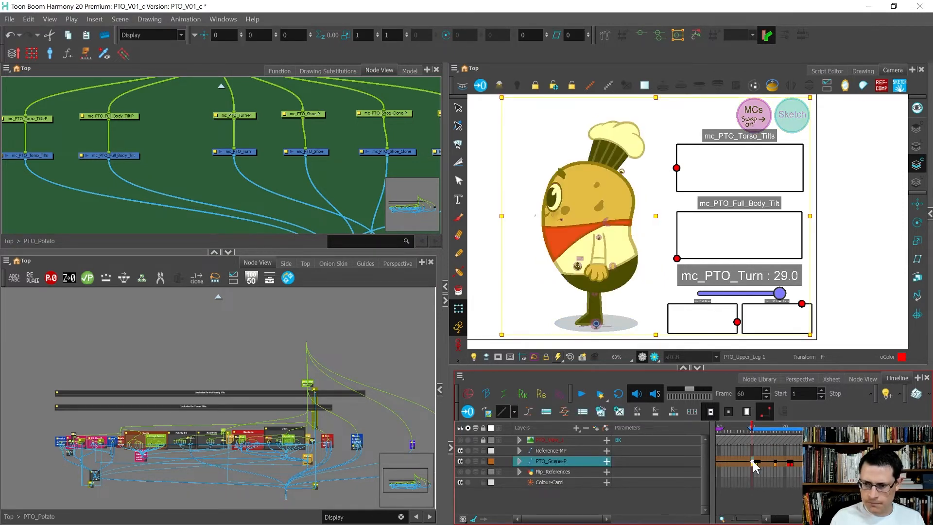
key("period")
key("period")
key("period")
key("period")
key("period")
key("period")
key("period")
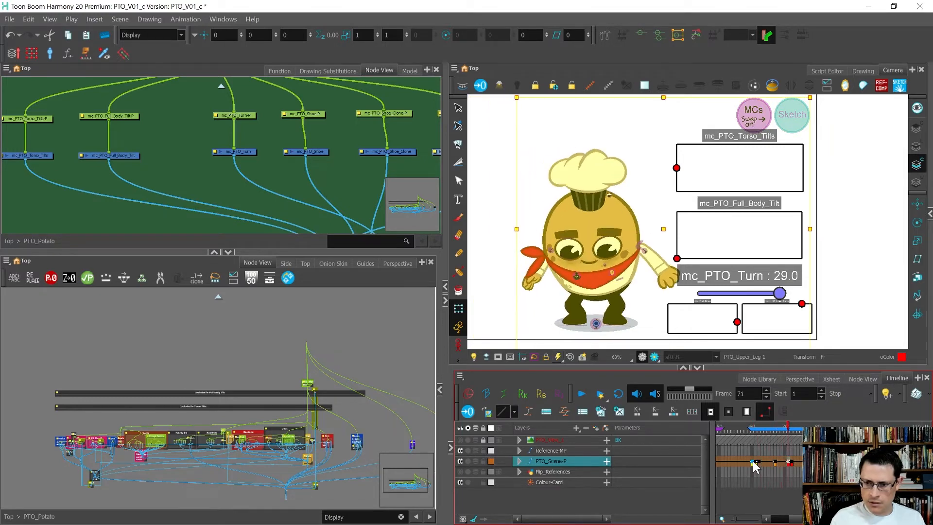
Step: Widen the camera and timeline area and compare the side-view tilt poses on frames 60 to 62
left_click_drag(446, 262, 383, 267)
scroll(704, 463, "up", 3)
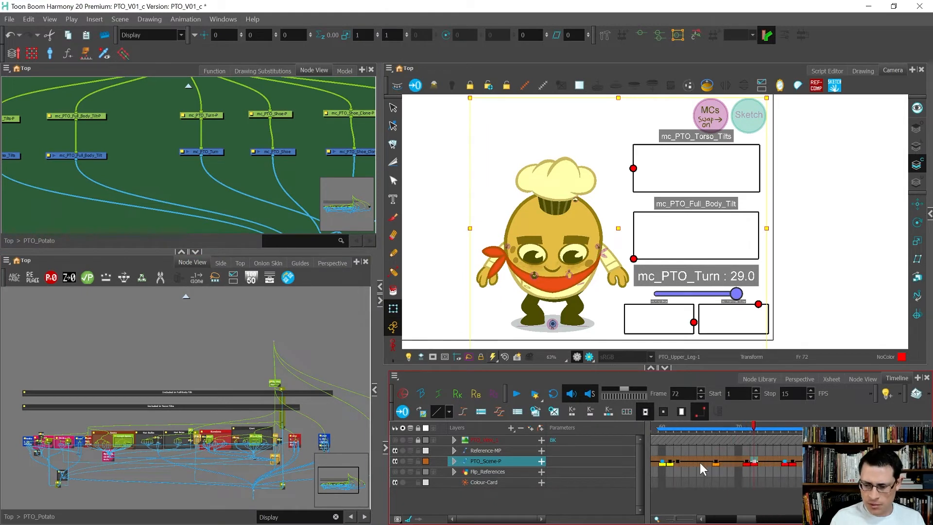
left_click(663, 462)
key("period")
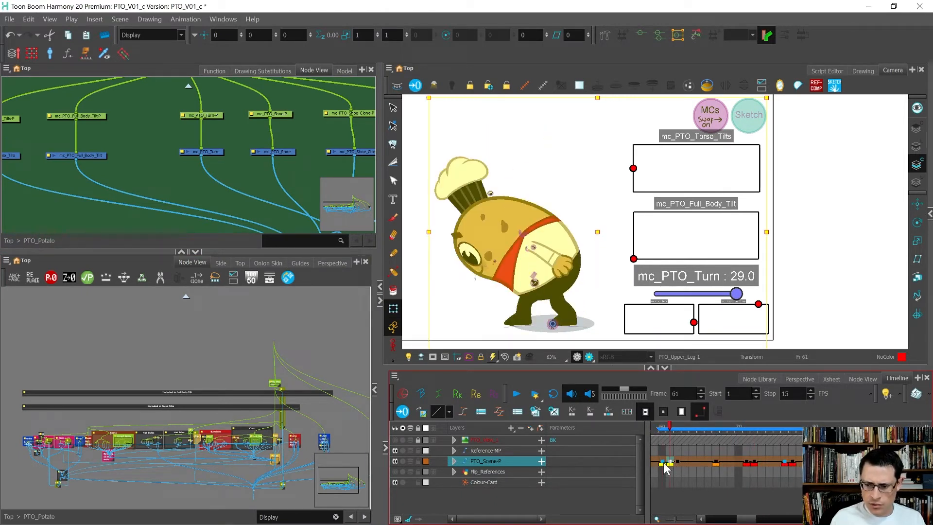
key("comma")
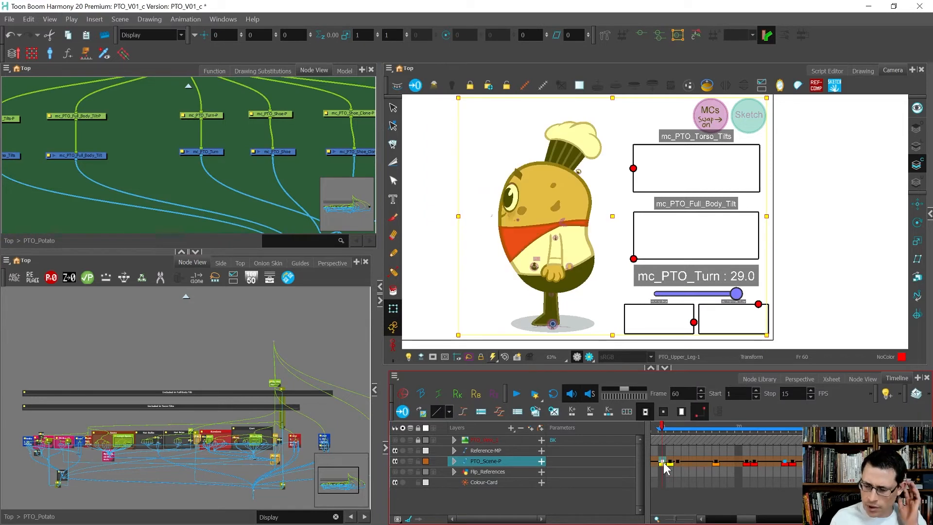
left_click(671, 462)
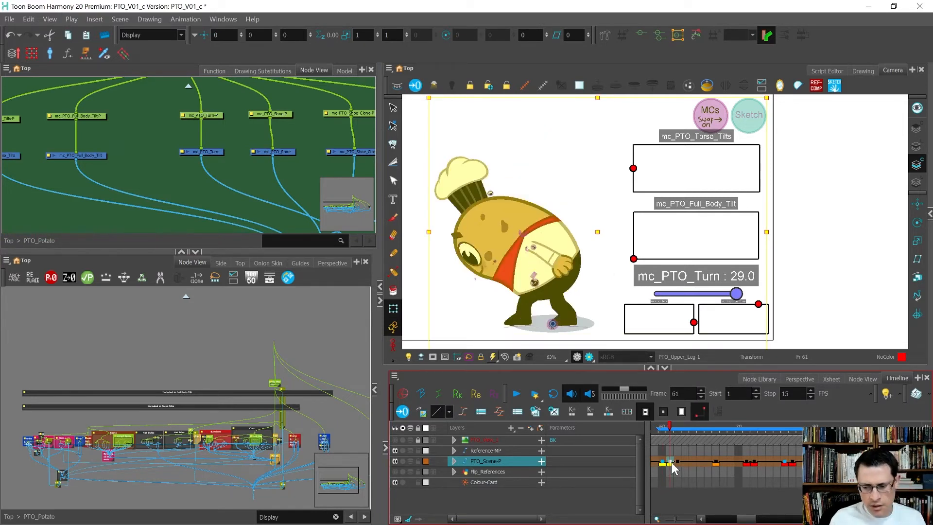
key("period")
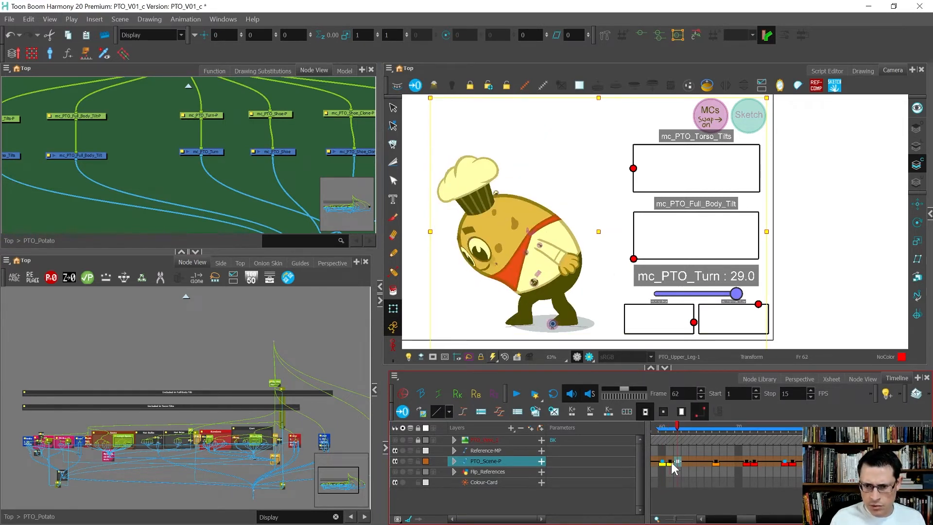
Step: Step through the remaining keyed tilt poses from frame 62 to frame 92 and compare the potato's lean at each turn angle
key("apostrophe")
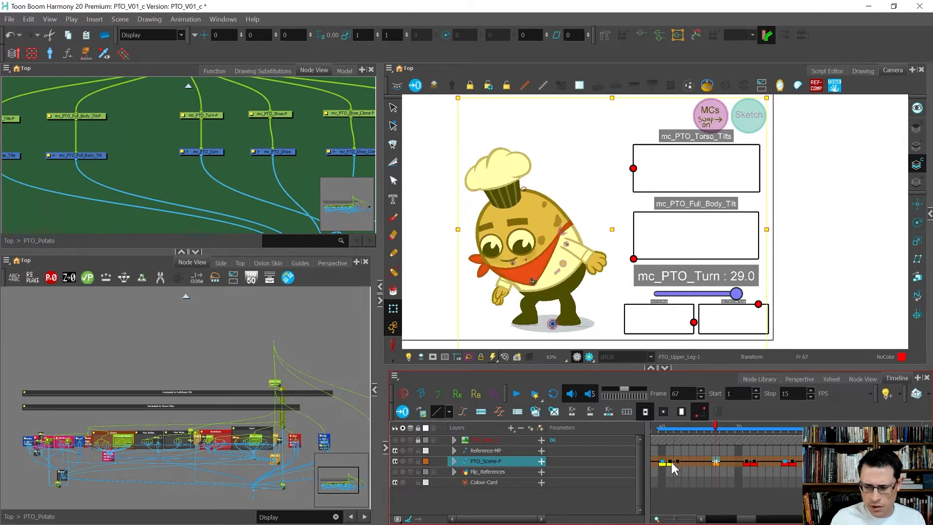
key("apostrophe")
key("period")
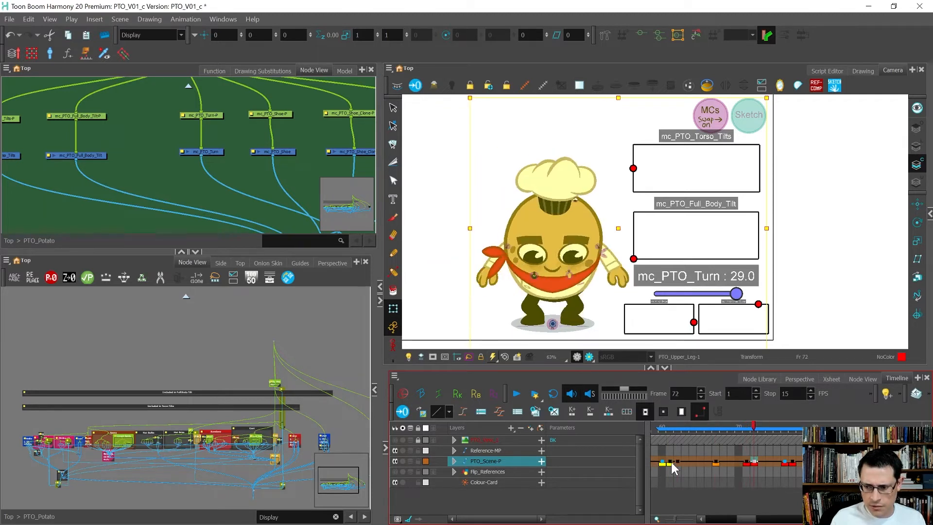
key("apostrophe")
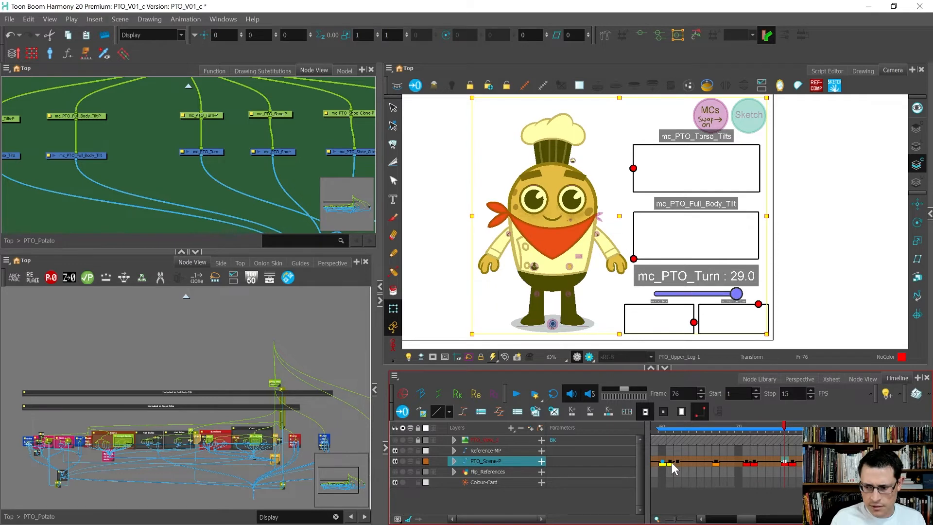
key("apostrophe")
key("apostrophe")
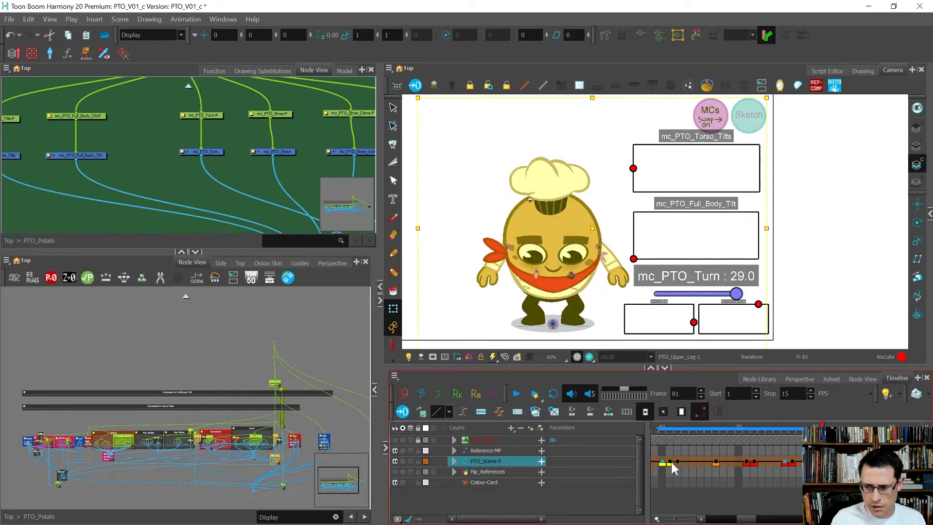
key("period")
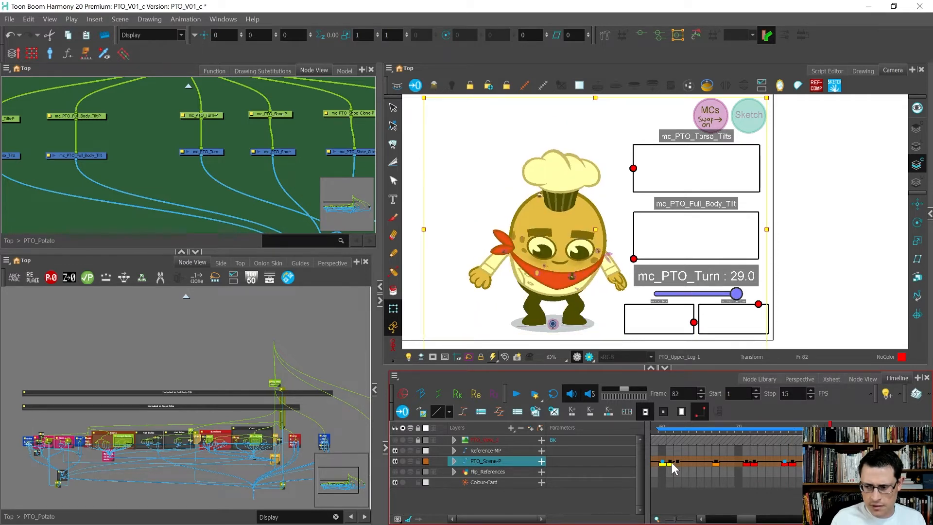
key("apostrophe")
key("apostrophe")
key("period")
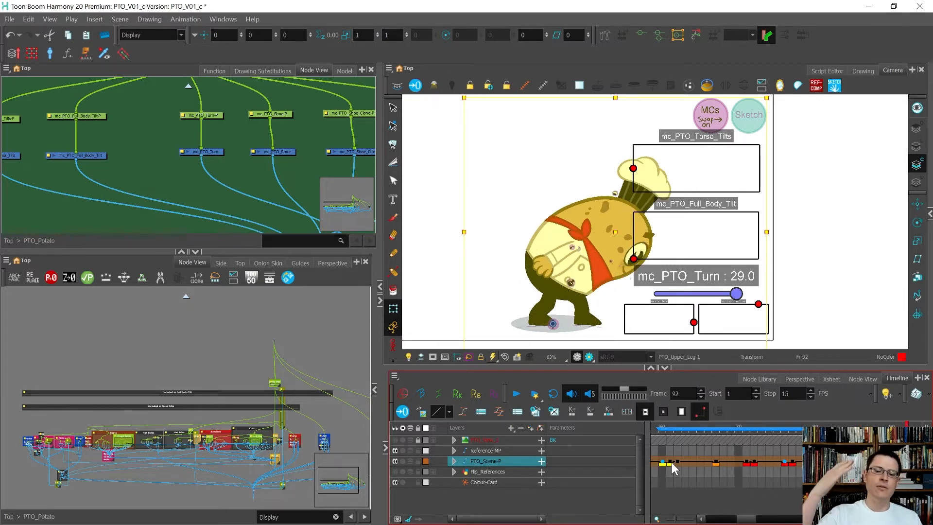
Step: Select the potato rig's nodes in the lower node view and open the Master Controller Grid Wizard
left_click(339, 410)
left_click_drag(335, 386, 225, 454)
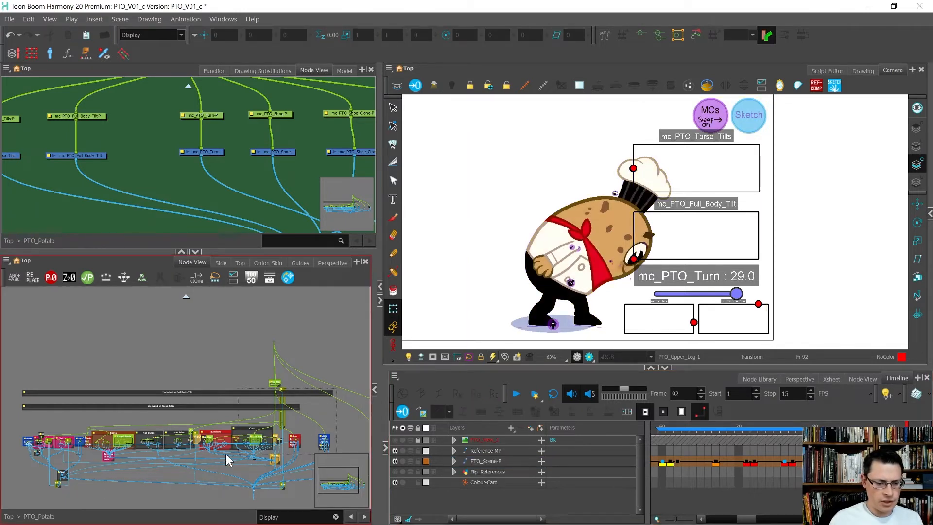
left_click_drag(62, 462, 16, 462)
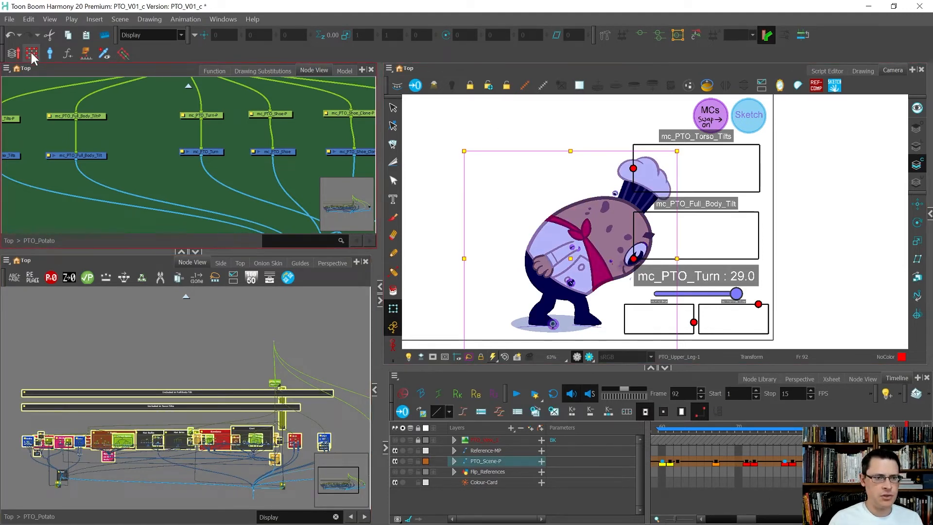
left_click(50, 55)
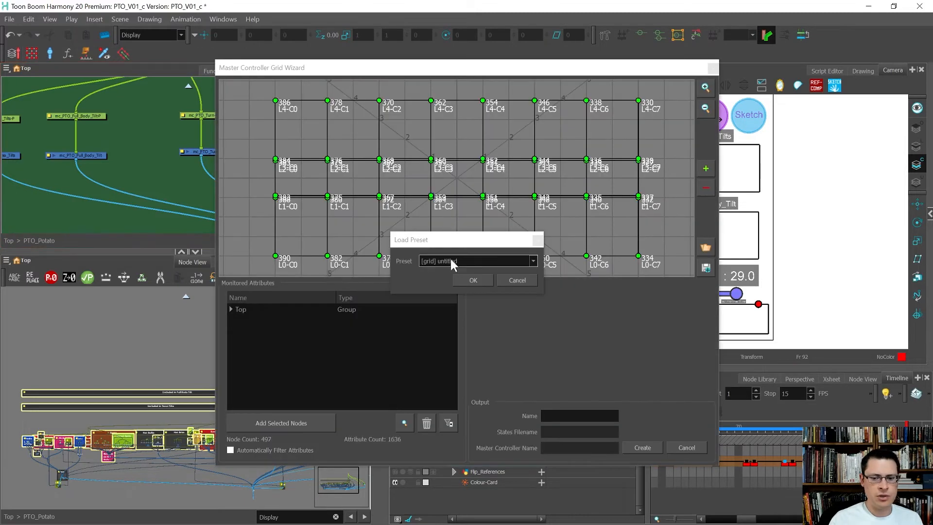
Step: Create a new grid preset of 10 by 3 points and move the wizard away from the character
left_click(463, 262)
left_click(462, 270)
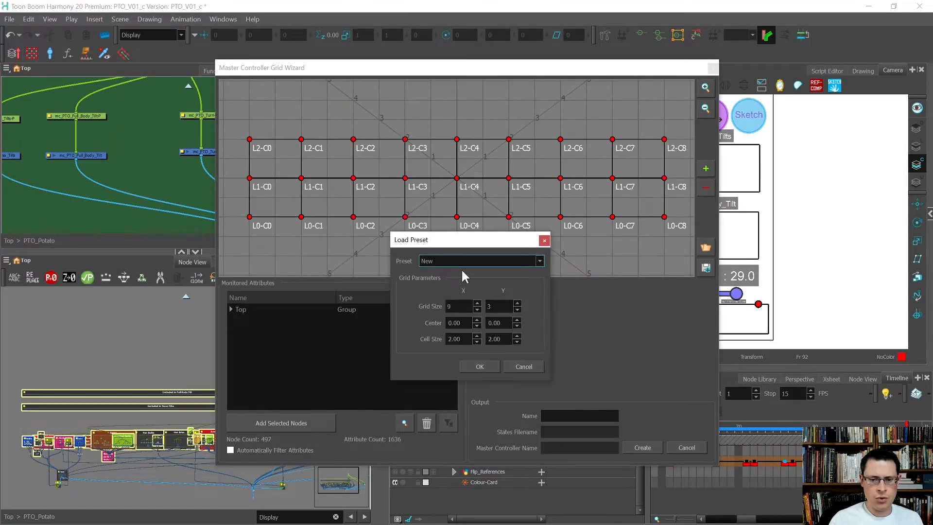
double_click(459, 306)
type("10")
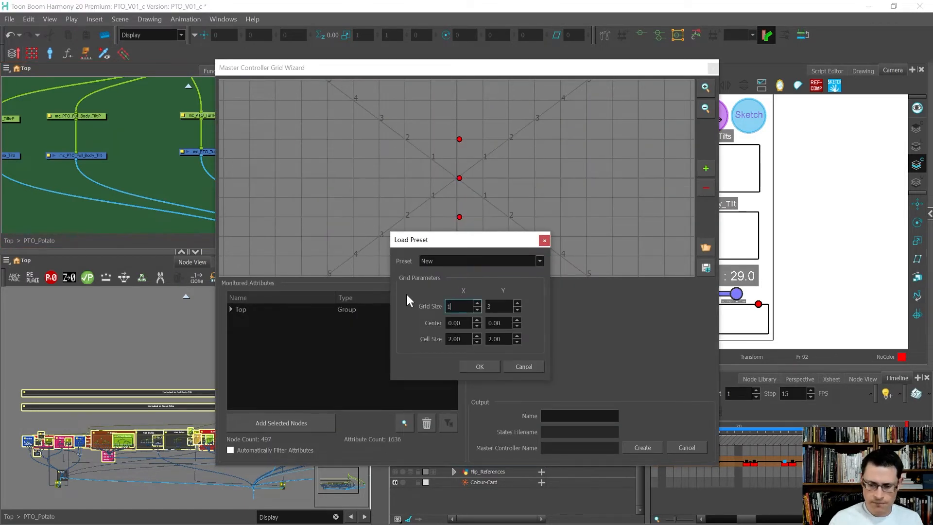
left_click(487, 366)
left_click_drag(417, 73, 302, 58)
Step: Find the tilt poses starting at frame 60 and assign frame 61 to grid point L0-C0
left_click_drag(745, 520, 742, 519)
key("1")
key("1")
key("1")
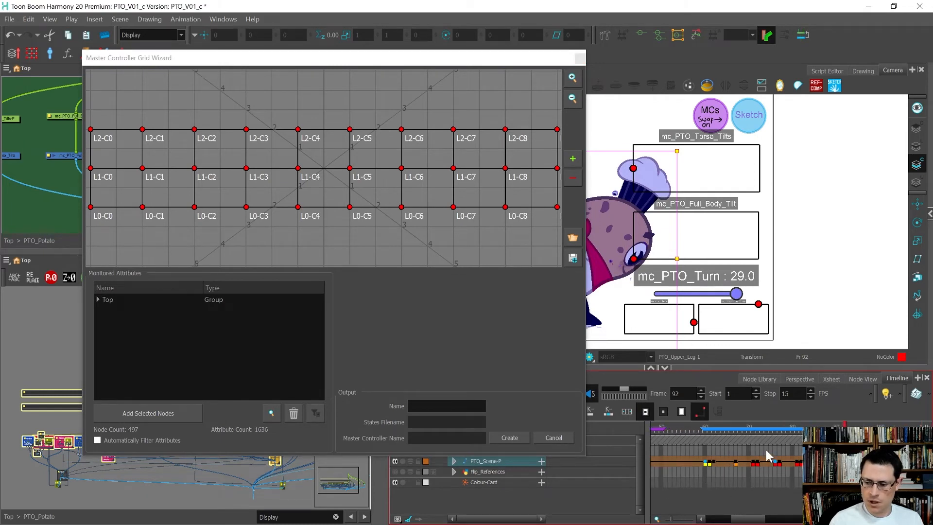
left_click_drag(701, 427, 685, 427)
scroll(810, 237, "down", 2)
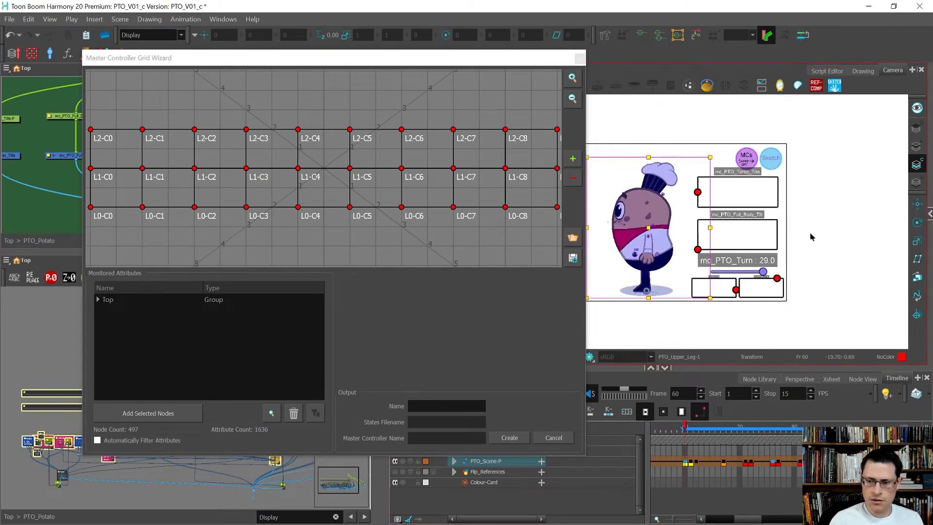
scroll(810, 236, "down", 1)
scroll(665, 256, "up", 1)
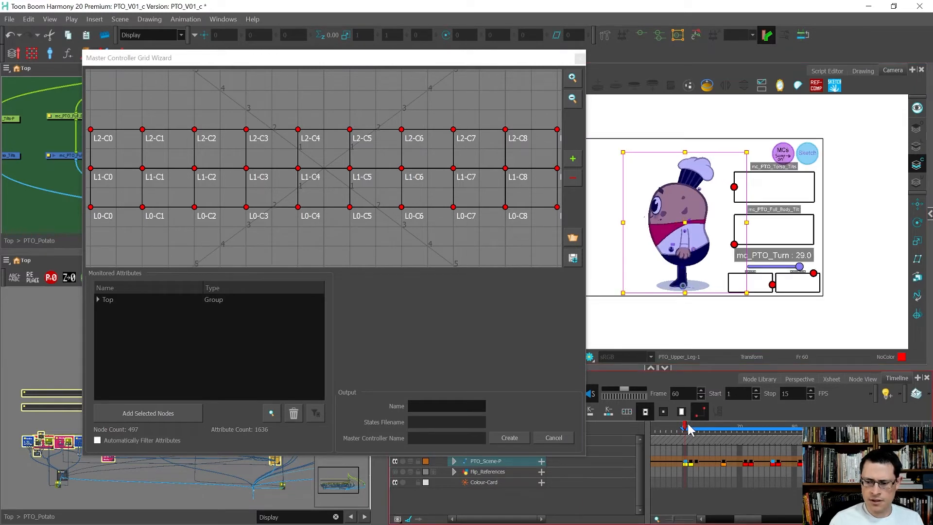
left_click_drag(688, 430, 696, 431)
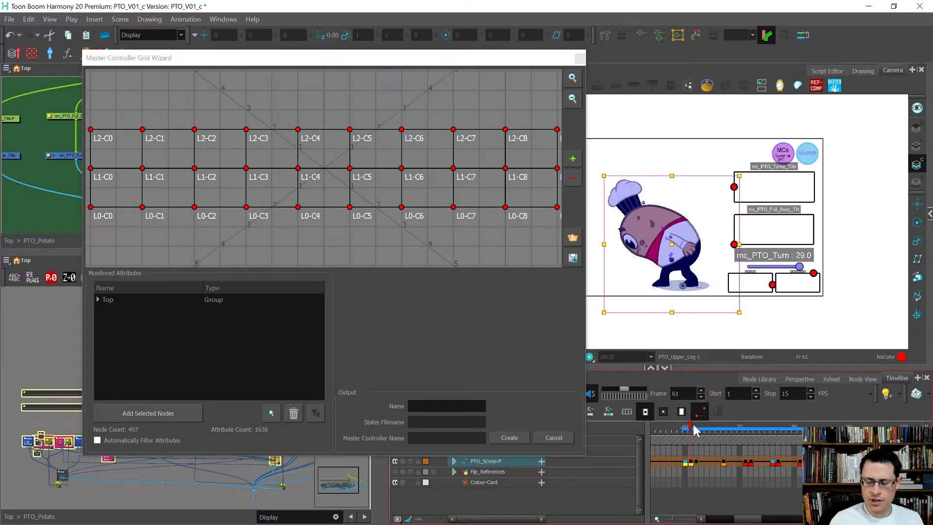
double_click(90, 207)
left_click(325, 276)
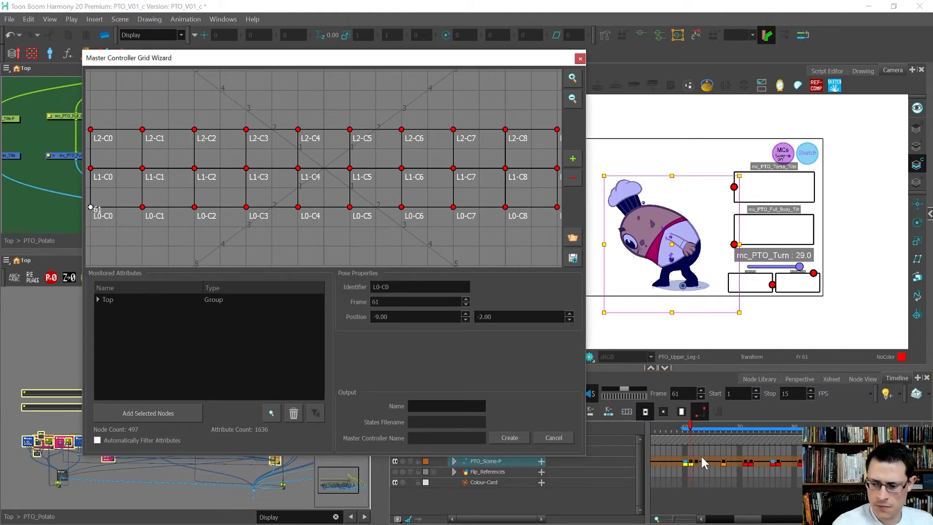
Step: Assign frame 62 to grid point L0-C1 and frame 67 to L0-C2
left_click(698, 461)
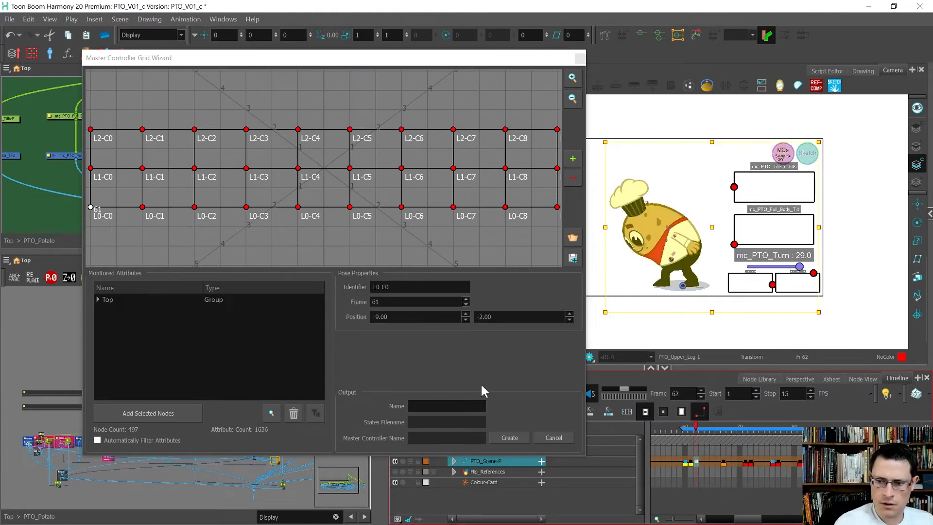
double_click(142, 207)
left_click(316, 276)
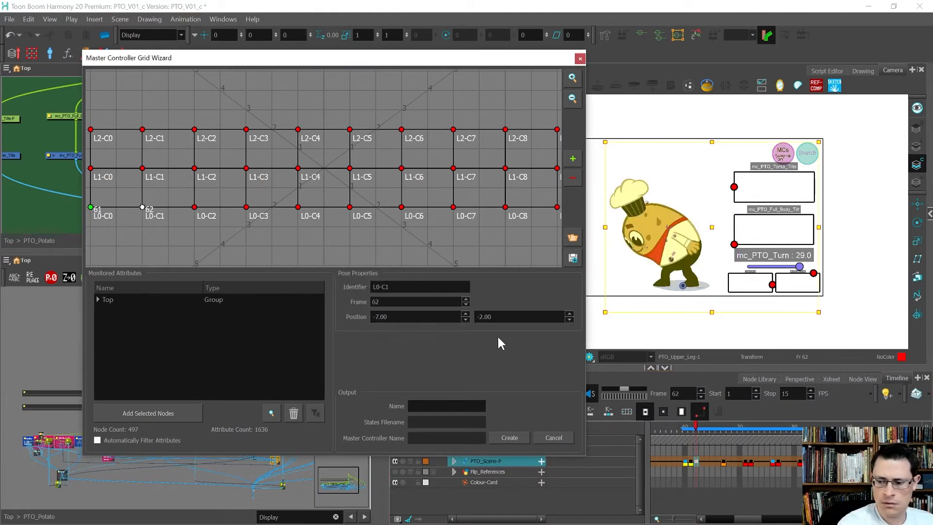
left_click(723, 463)
double_click(195, 207)
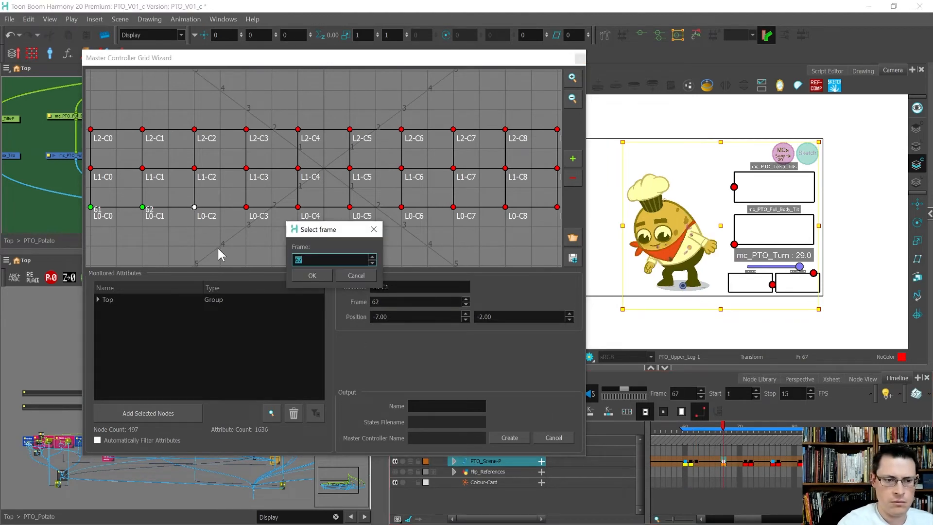
left_click(323, 275)
Step: Assign frame 71 to grid point L0-C3 and frame 72 to L0-C4
left_click(745, 462)
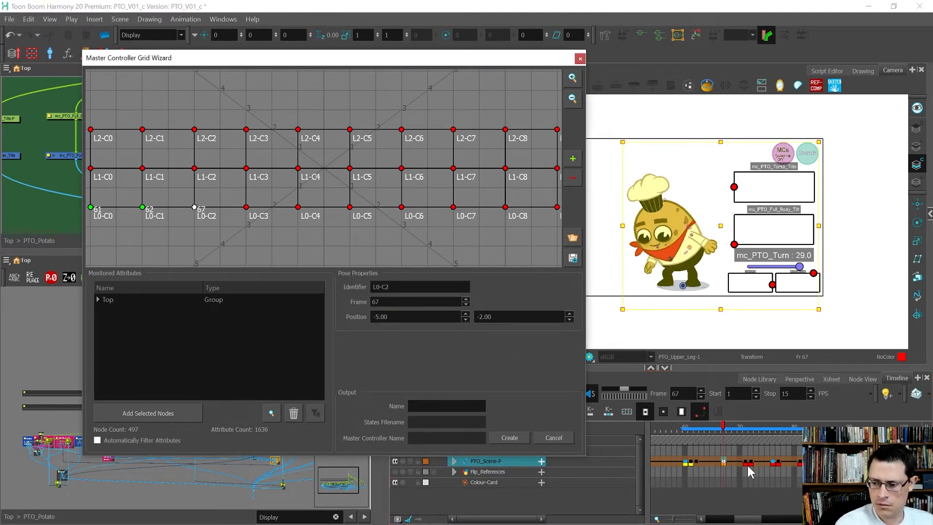
double_click(246, 207)
key("Return")
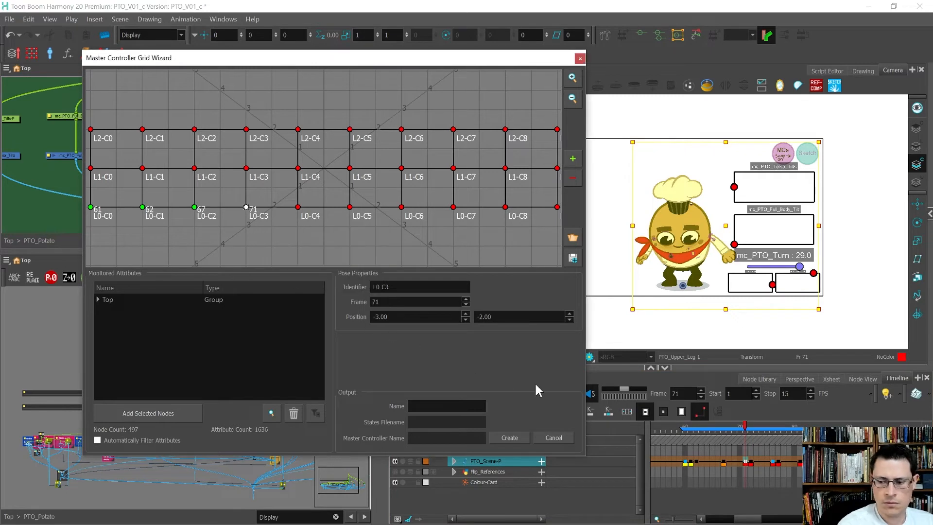
left_click(751, 462)
double_click(298, 207)
key("Return")
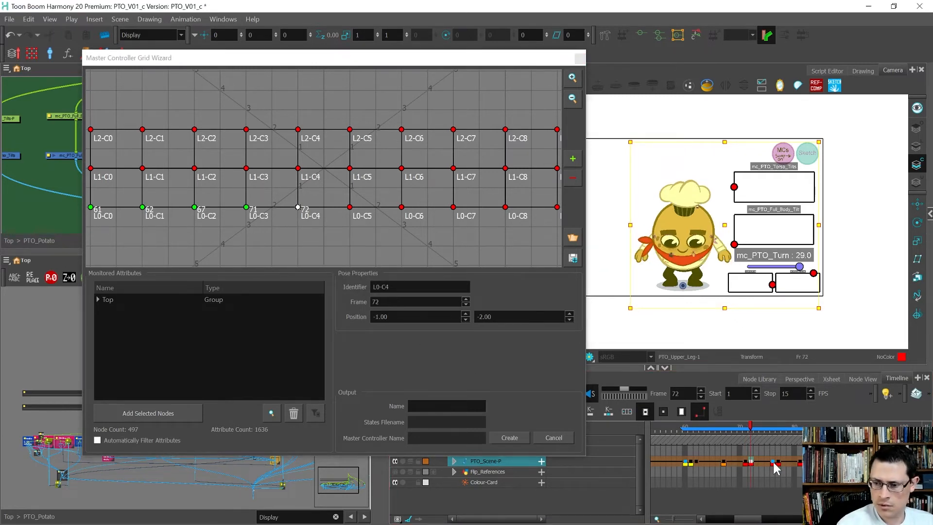
Step: Assign frame 81 to grid point L0-C5 and frame 82 to L0-C6
left_click(776, 463)
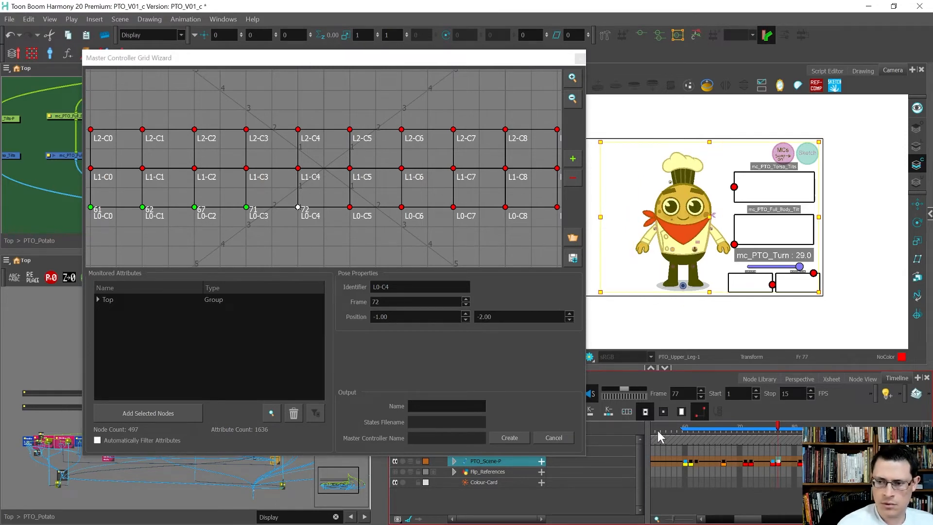
left_click(799, 464)
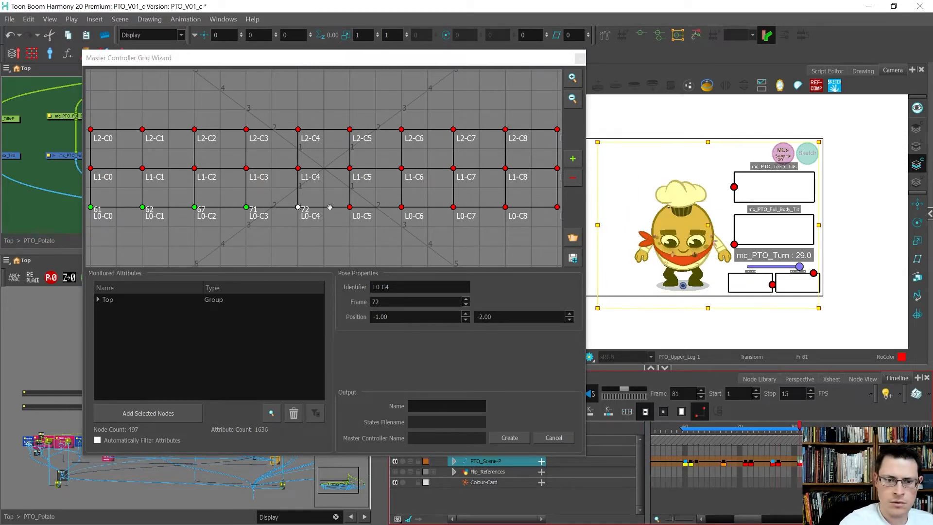
double_click(349, 207)
key("Return")
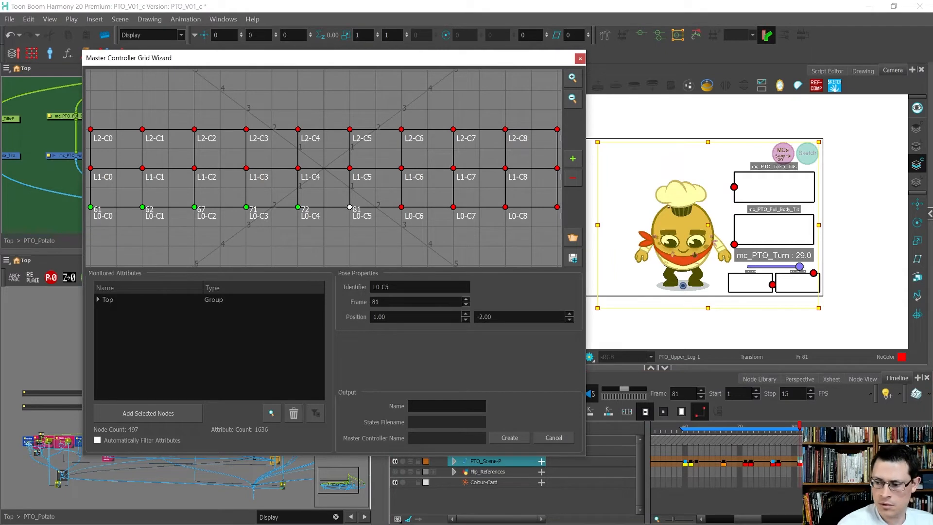
left_click(805, 463)
double_click(400, 207)
key("Return")
Step: Complete the lowest grid row by assigning frames 86, 91 and 92 to points L0-C7, L0-C8 and L0-C9
left_click(827, 463)
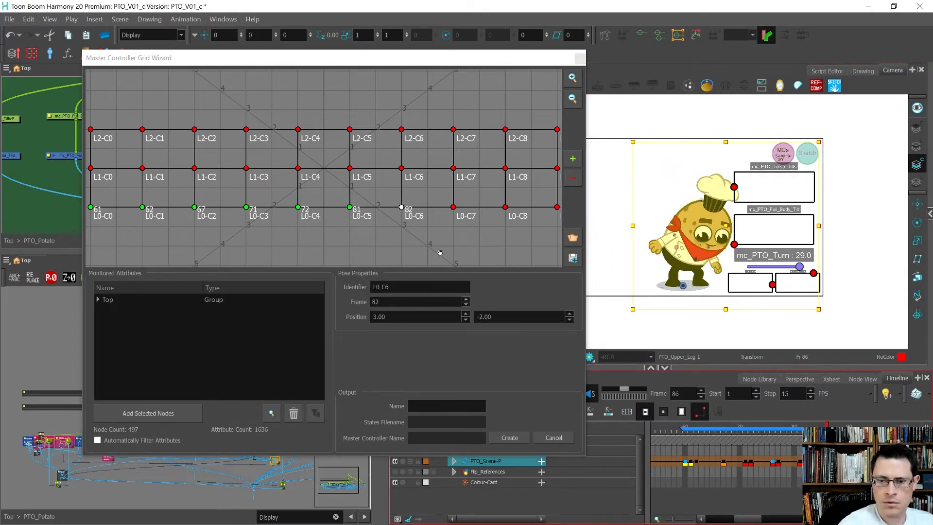
double_click(453, 208)
key("Return")
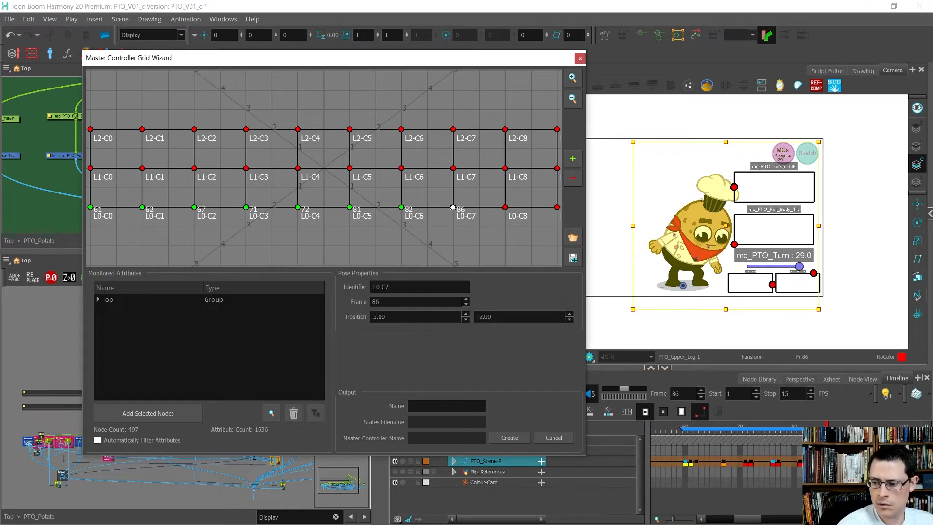
left_click(854, 462)
double_click(505, 207)
key("Return")
left_click(859, 463)
double_click(556, 207)
key("Return")
Step: Find the opposite tilt poses from frame 110 and assign frame 111 to grid point L2-C0 and frame 112 to L2-C1
scroll(372, 234, "down", 2)
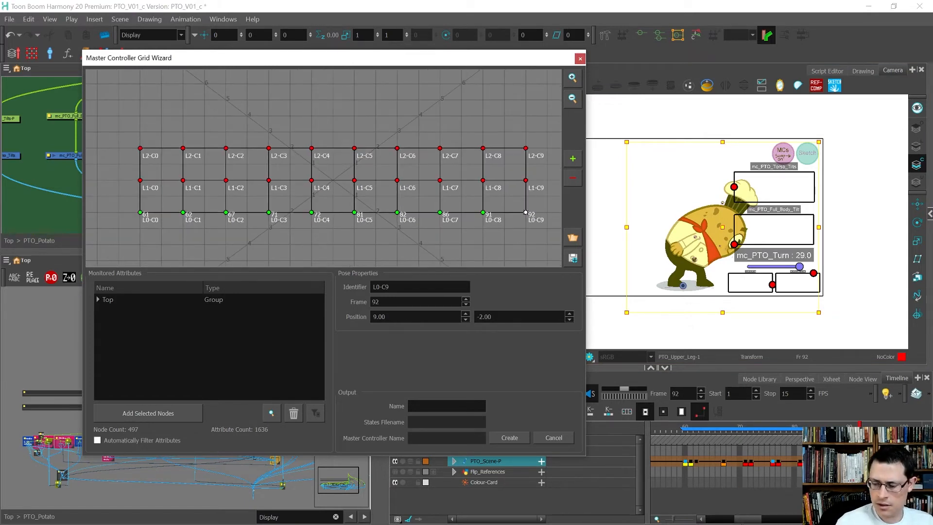
left_click_drag(742, 522, 770, 523)
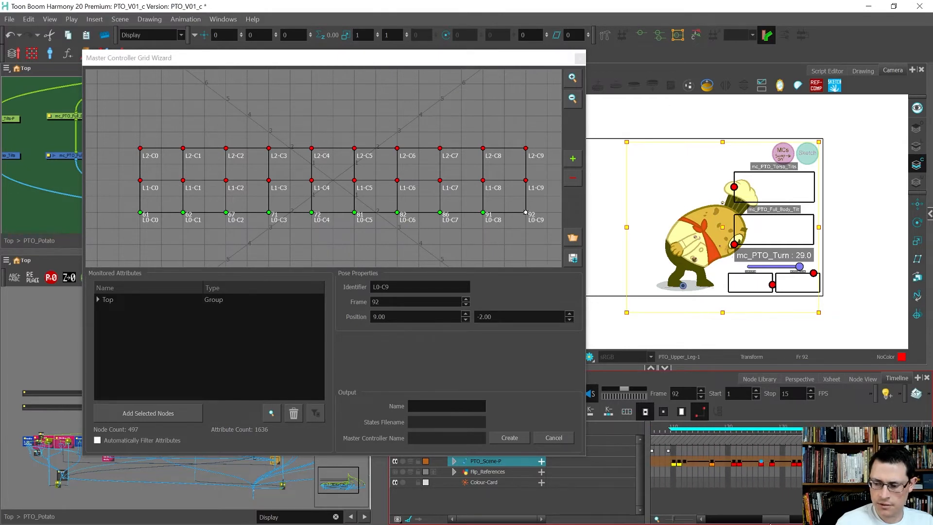
left_click(674, 463)
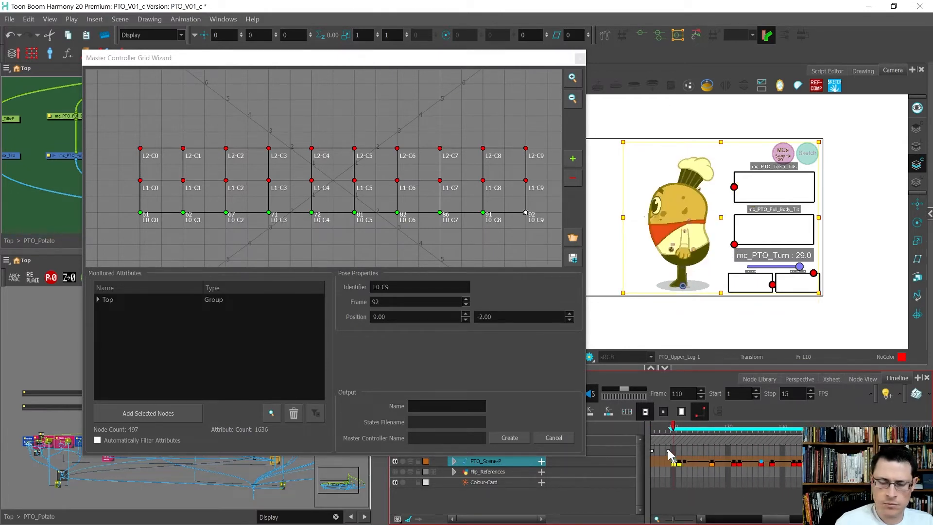
left_click(678, 461)
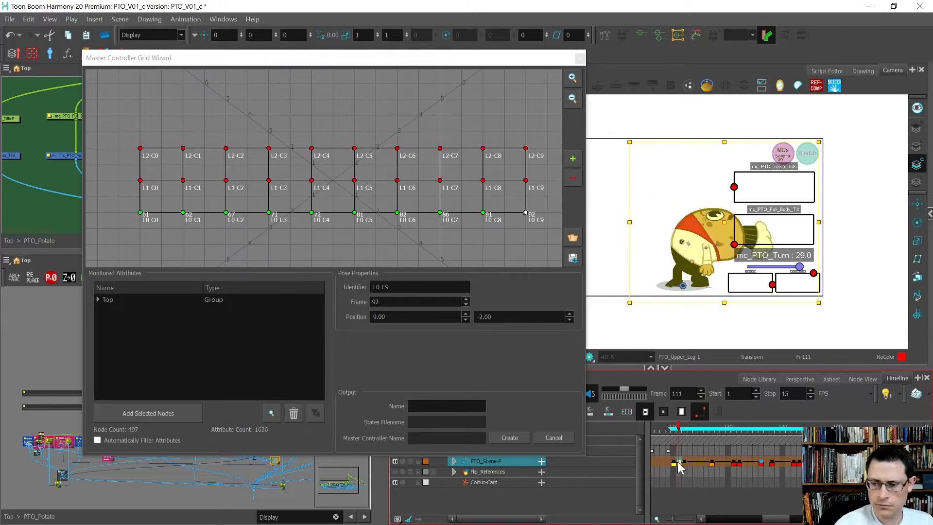
double_click(139, 149)
key("Return")
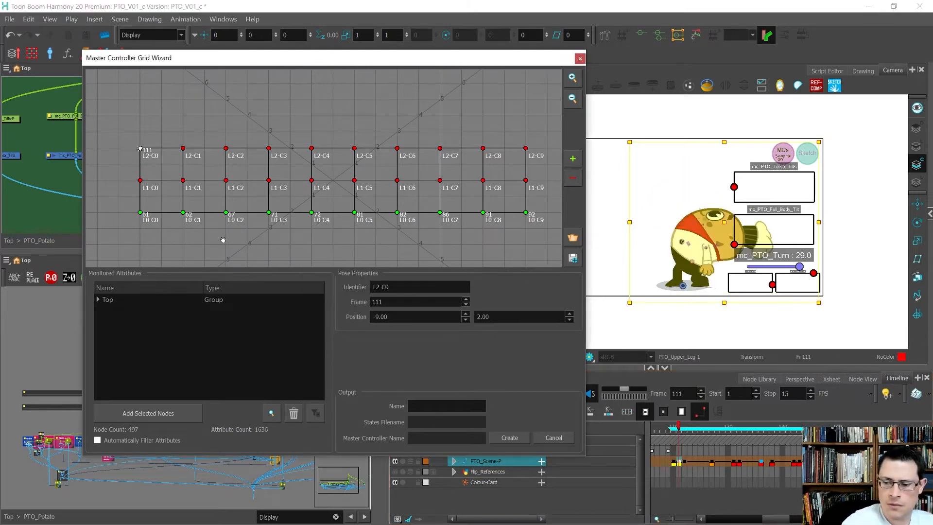
left_click(684, 464)
double_click(183, 148)
key("Return")
Step: Assign frame 117 to grid point L2-C2 and frame 121 to L2-C3
left_click(712, 462)
double_click(225, 148)
key("Return")
left_click(734, 463)
double_click(269, 148)
key("Return")
Step: Assign frame 122 to grid point L2-C4 and frame 132 to L2-C5
left_click(739, 463)
double_click(312, 149)
key("Return")
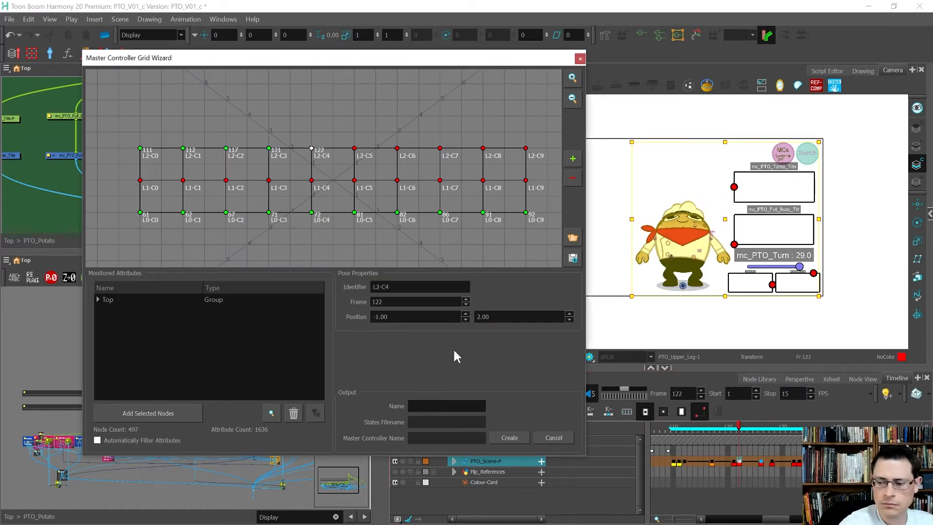
left_click(760, 463)
left_click(772, 461)
left_click(794, 462)
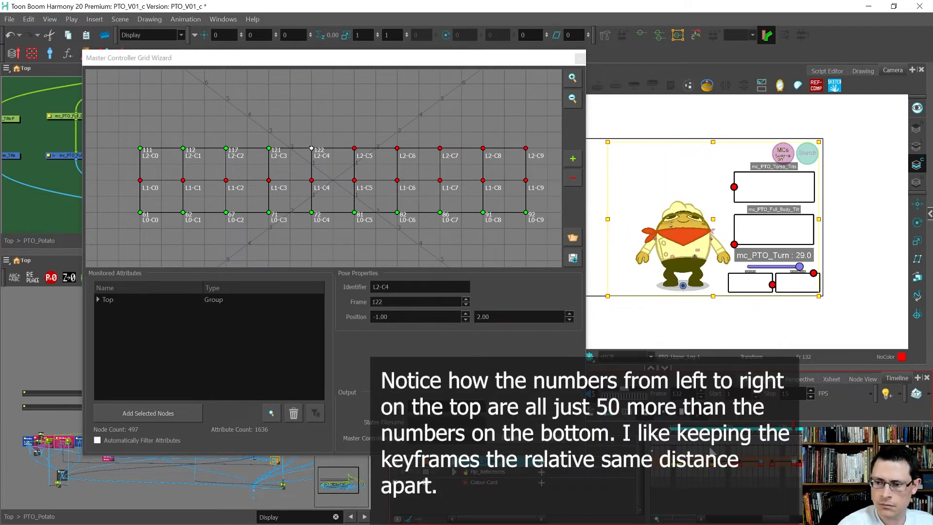
double_click(354, 149)
key("Return")
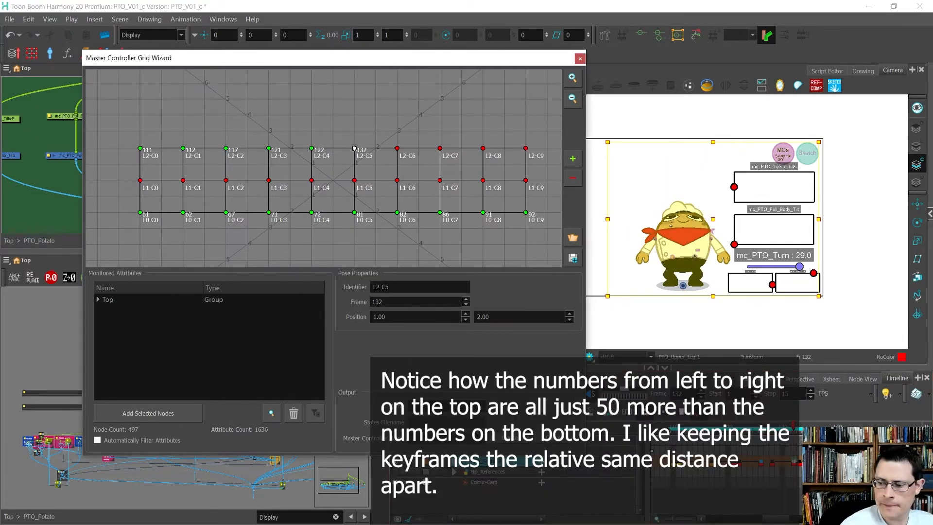
Step: Assign frame 133 to grid point L2-C6 and frame 137 to L2-C7
double_click(397, 148)
key("Return")
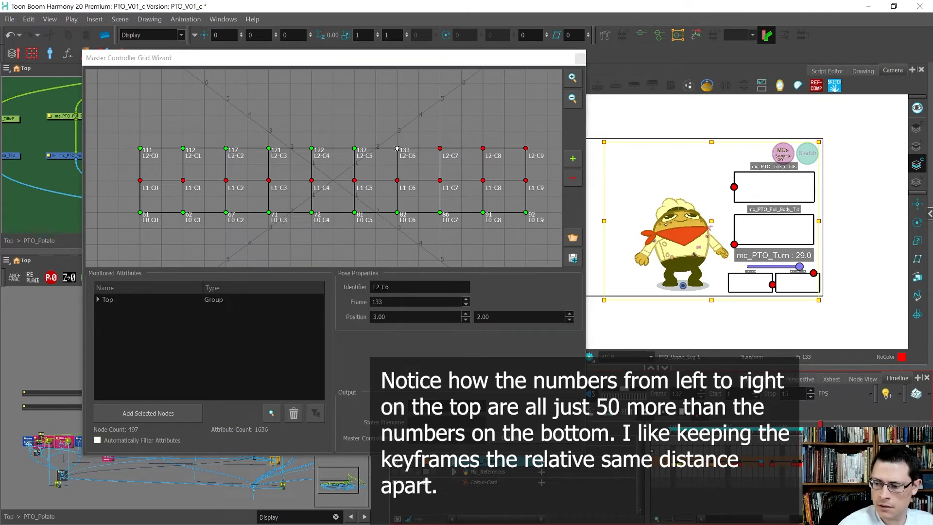
key("period")
key("period")
key("period")
key("period")
double_click(440, 149)
key("Return")
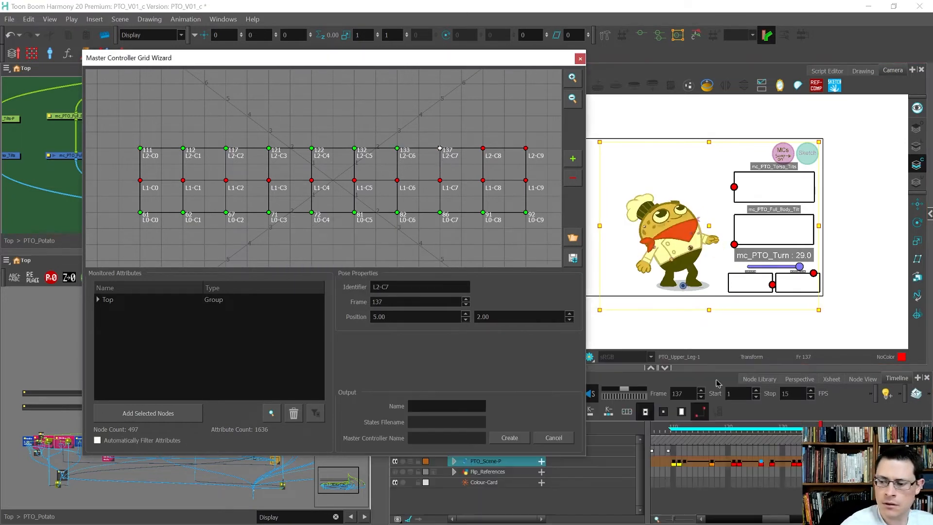
Step: Complete the highest grid row by assigning frame 142 to point L2-C8 and frame 143 to L2-C9
key("period")
key("period")
key("period")
key("period")
key("period")
double_click(483, 149)
key("Return")
key("period")
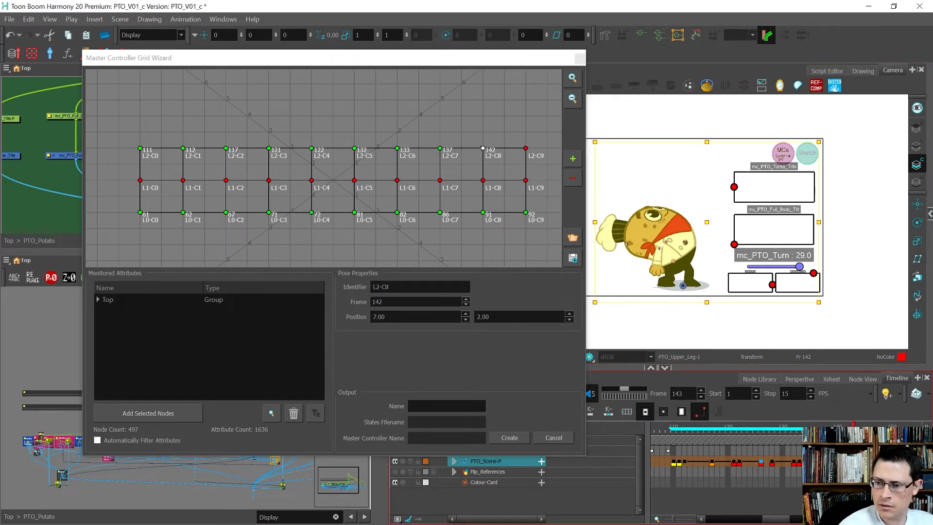
key("Return")
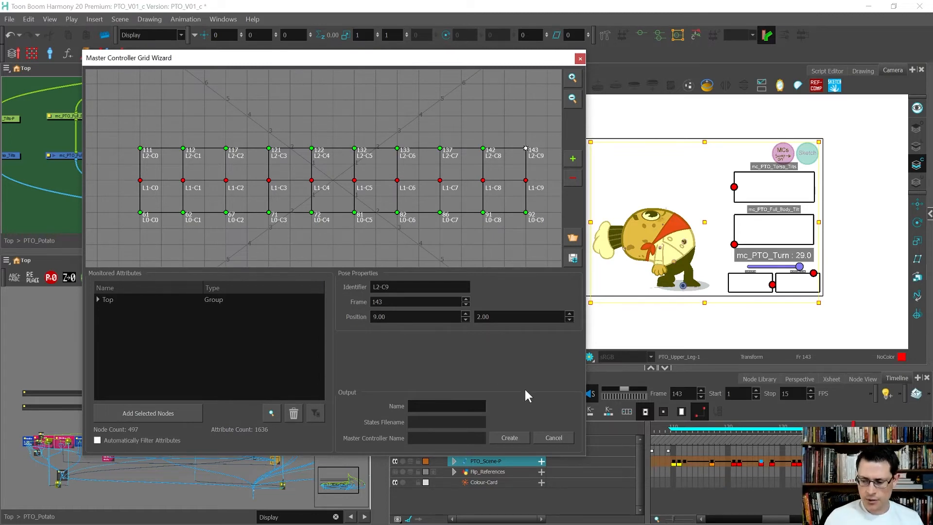
Step: Return to the untilted poses at the timeline's start and assign frame 6 to grid point L1-C0 and frame 7 to L1-C1
left_click_drag(777, 519, 693, 516)
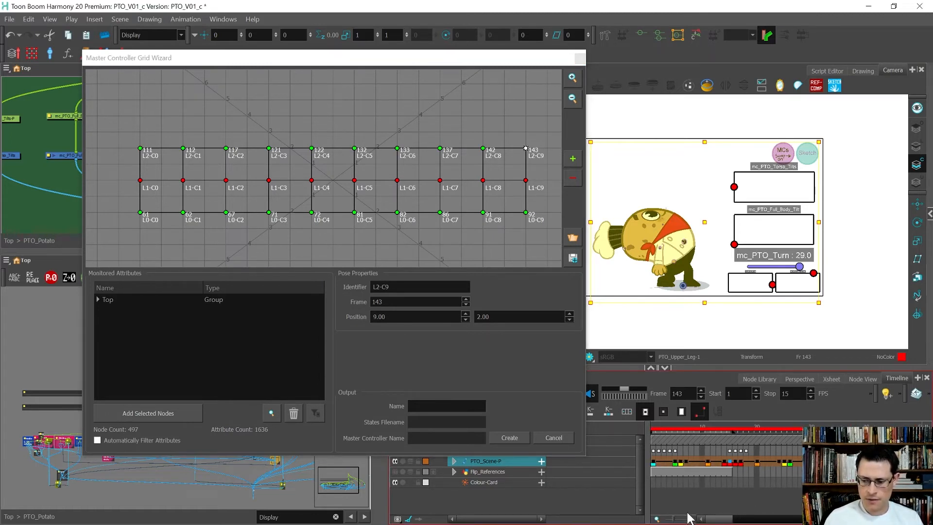
left_click(653, 464)
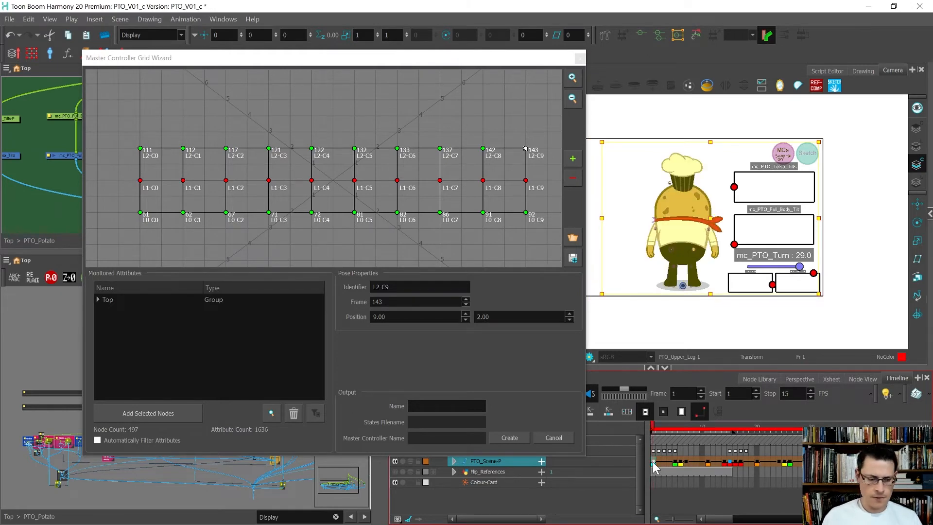
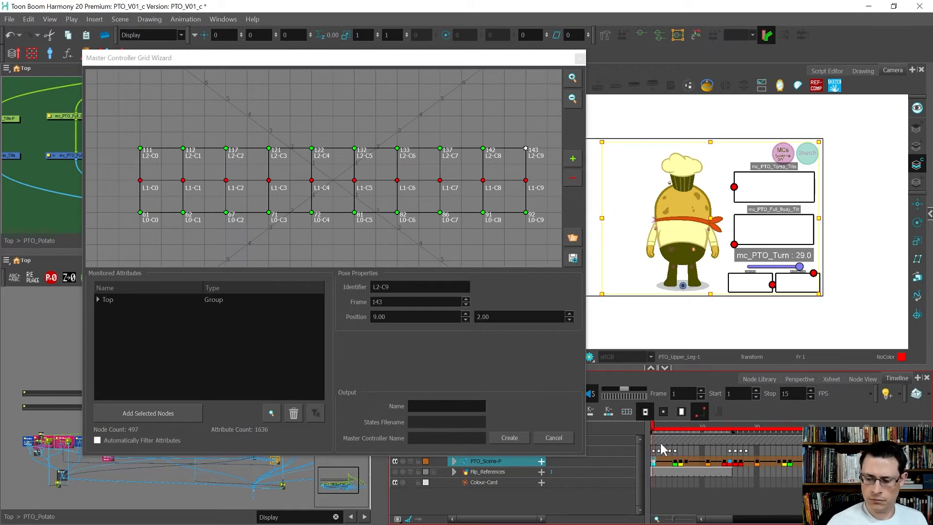
left_click_drag(663, 425, 683, 438)
double_click(141, 180)
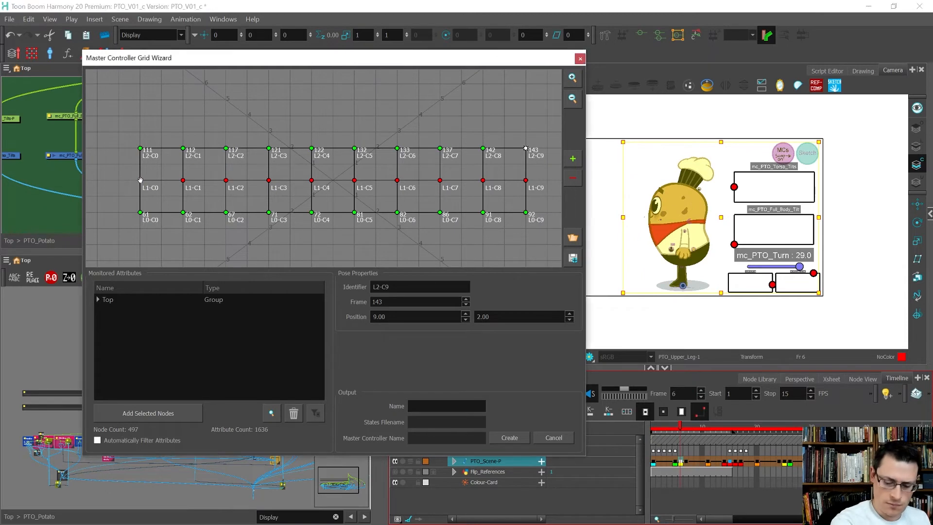
type("6")
key("Return")
left_click(684, 444)
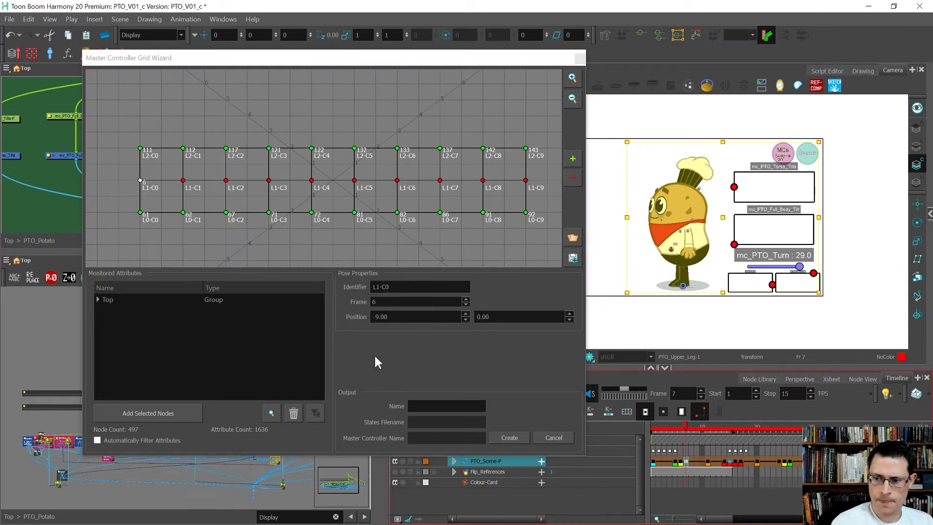
double_click(183, 180)
key("Return")
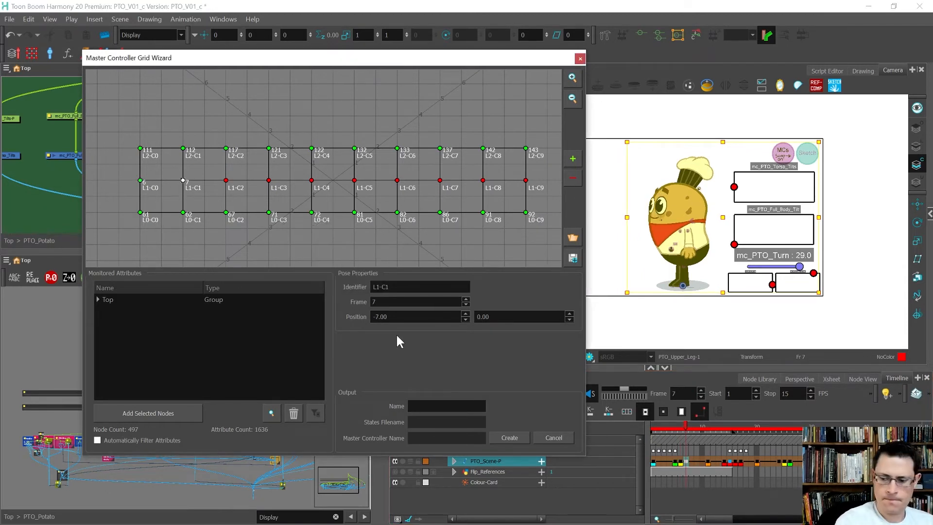
Step: Assign frame 11 to grid point L1-C2 and frame 14 to L1-C3
left_click(707, 462)
double_click(225, 180)
key("Return")
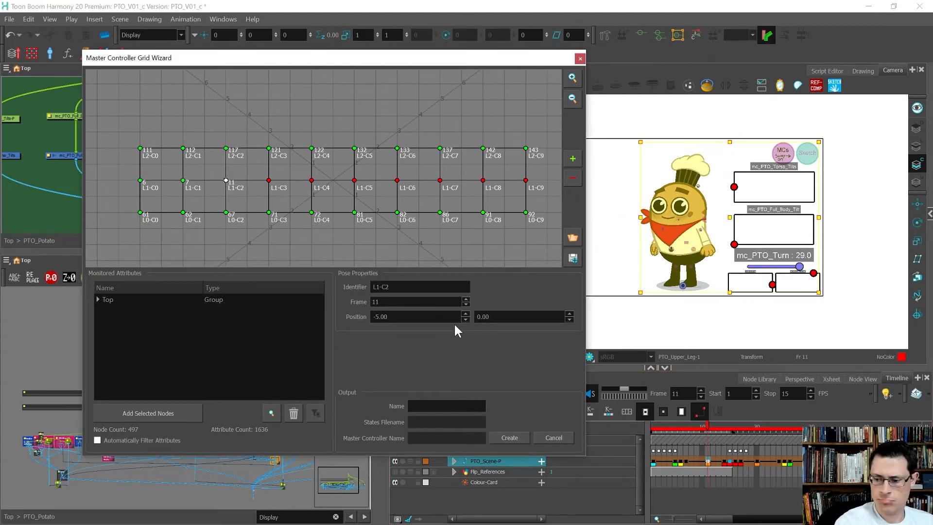
left_click(723, 462)
double_click(269, 180)
key("Return")
Step: Assign frame 15 to grid point L1-C4 and frame 16 to L1-C5
left_click(729, 462)
double_click(312, 180)
key("Return")
left_click(735, 462)
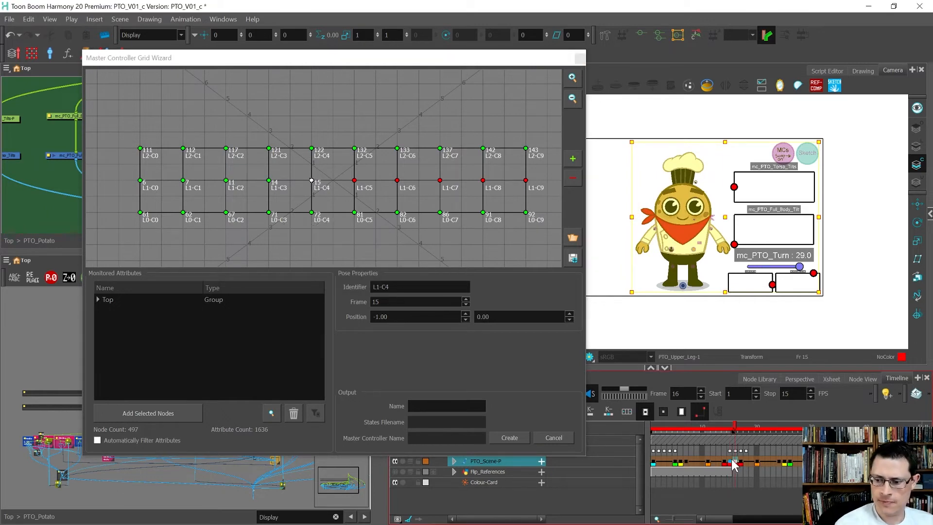
double_click(354, 180)
key("Return")
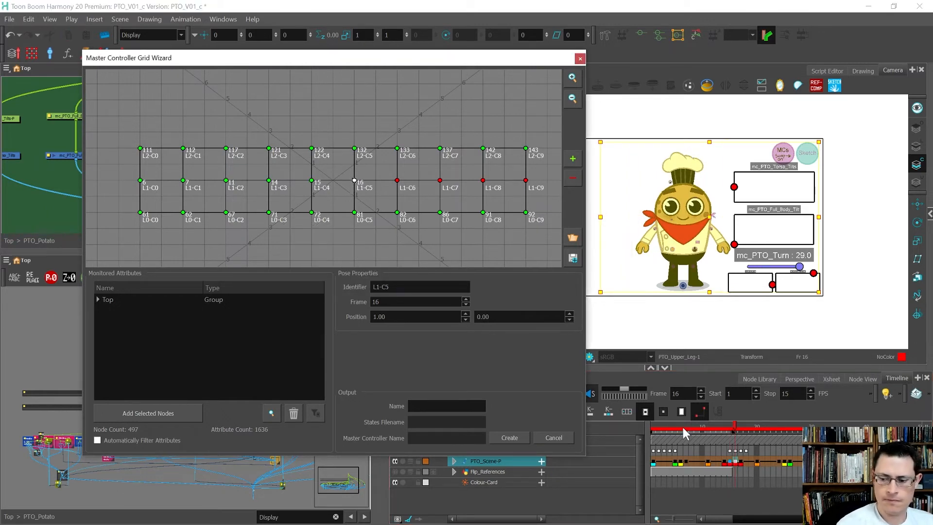
Step: Assign frame 17 to grid point L1-C6 and frame 20 to L1-C7
left_click(740, 462)
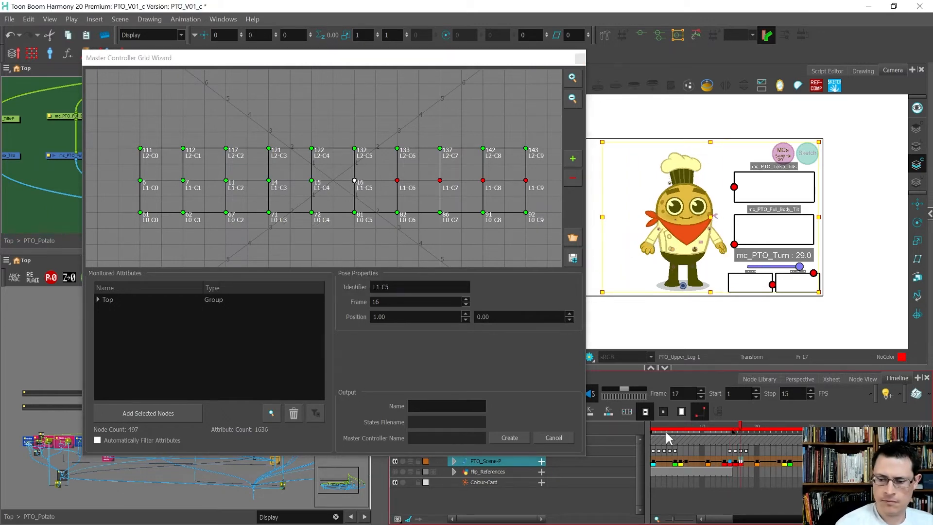
double_click(398, 180)
key("Return")
left_click(756, 462)
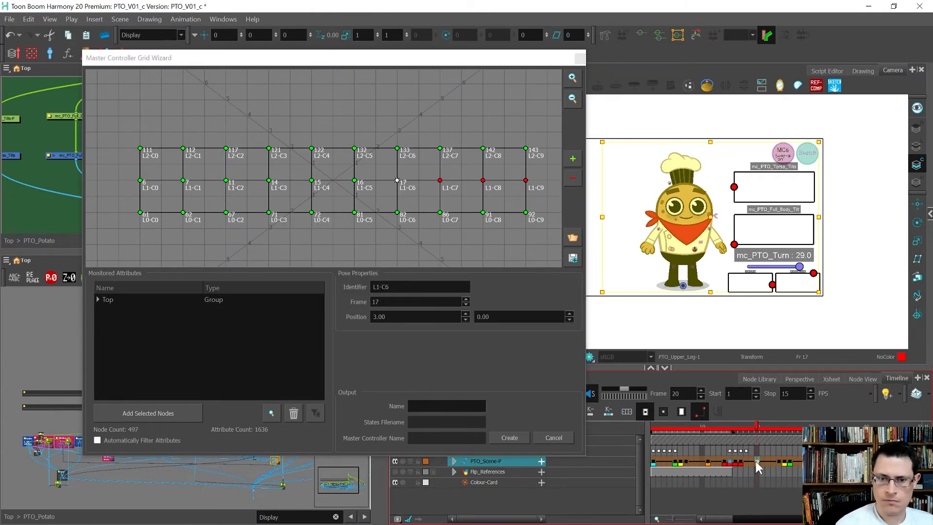
double_click(440, 181)
key("Return")
Step: Complete the middle grid row by assigning frame 24 to point L1-C8 and frame 25 to L1-C9
left_click(779, 463)
double_click(482, 180)
key("Return")
left_click(782, 464)
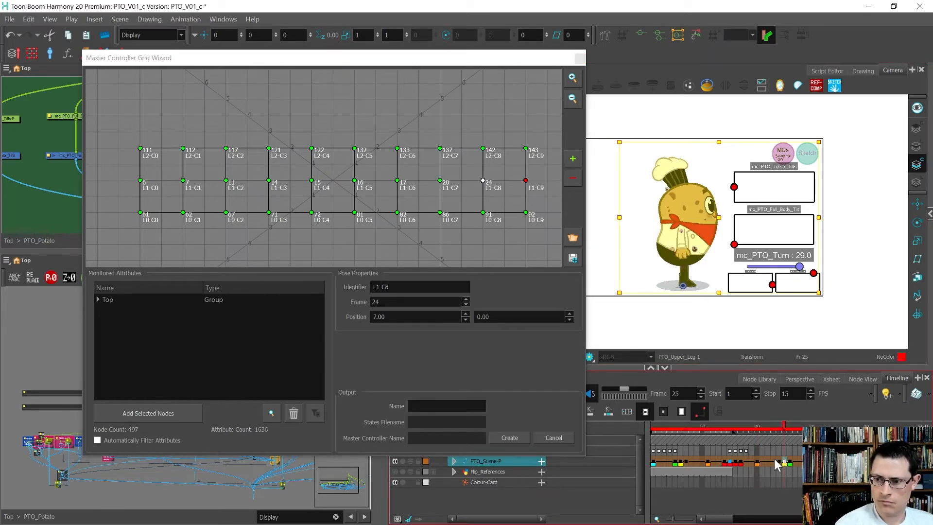
double_click(525, 180)
key("Return")
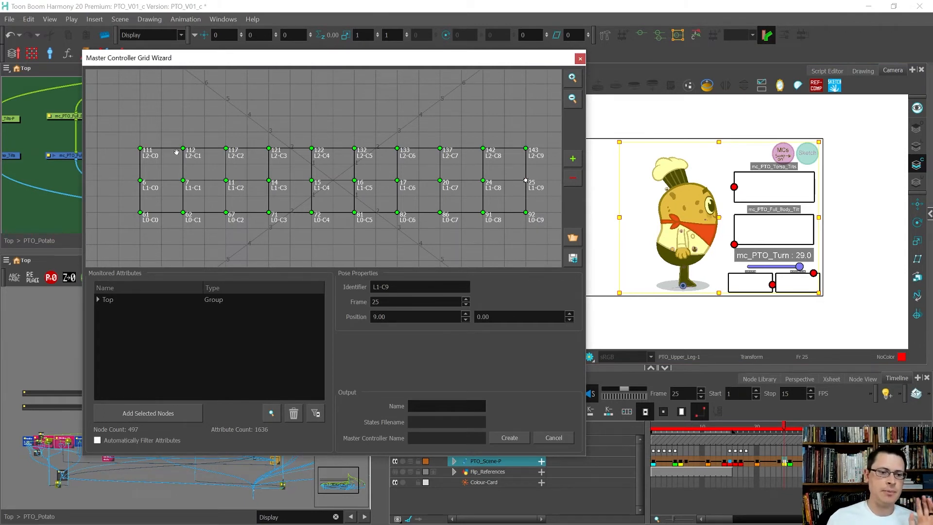
Step: Compare the poses at L2-C0 and L2-C1, and move the C1 column close to C0 by setting its horizontal position to -8.90
left_click(140, 148)
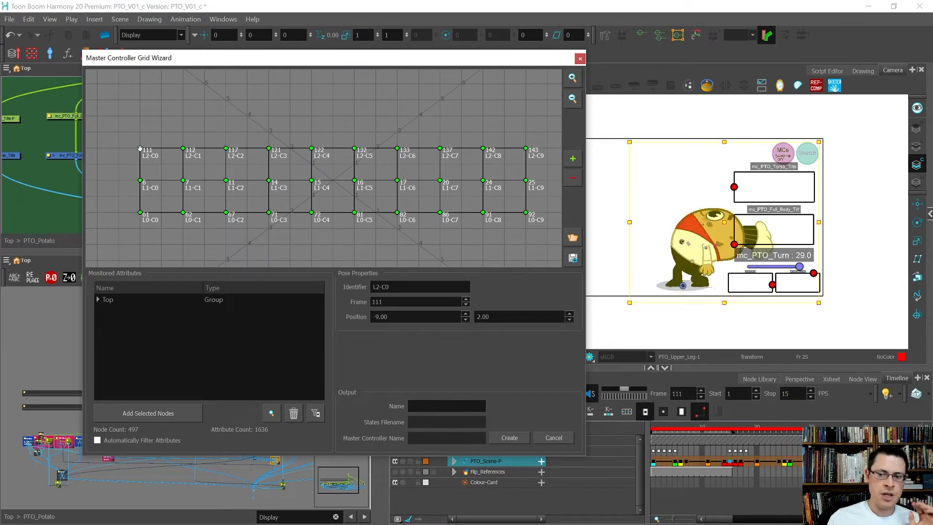
left_click(183, 148)
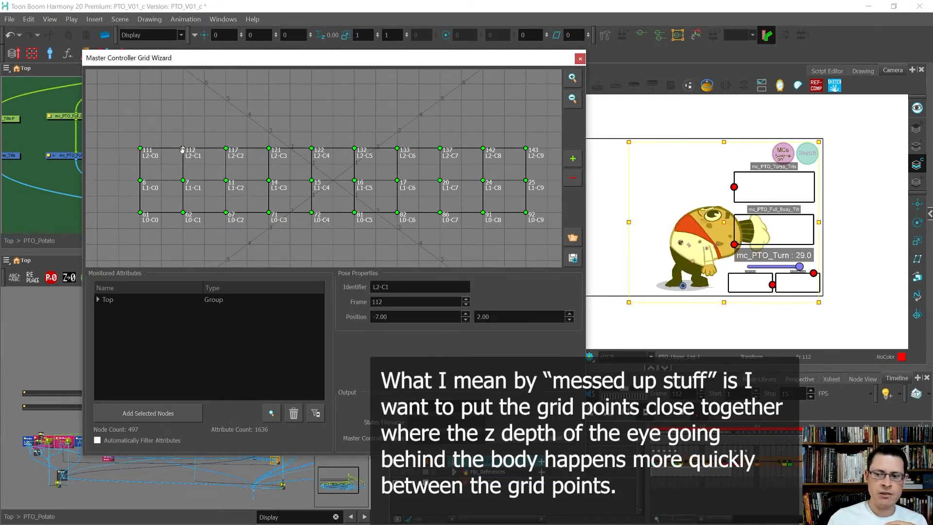
left_click(140, 149)
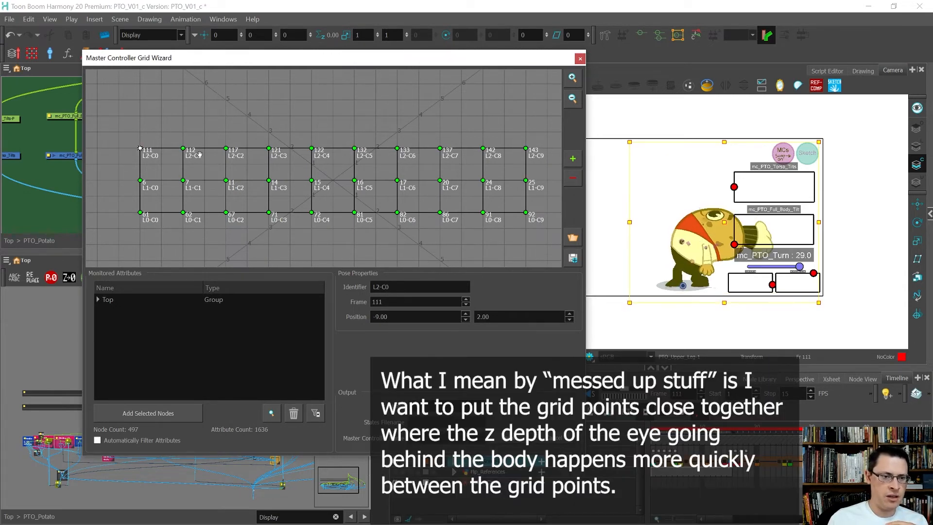
left_click(183, 148)
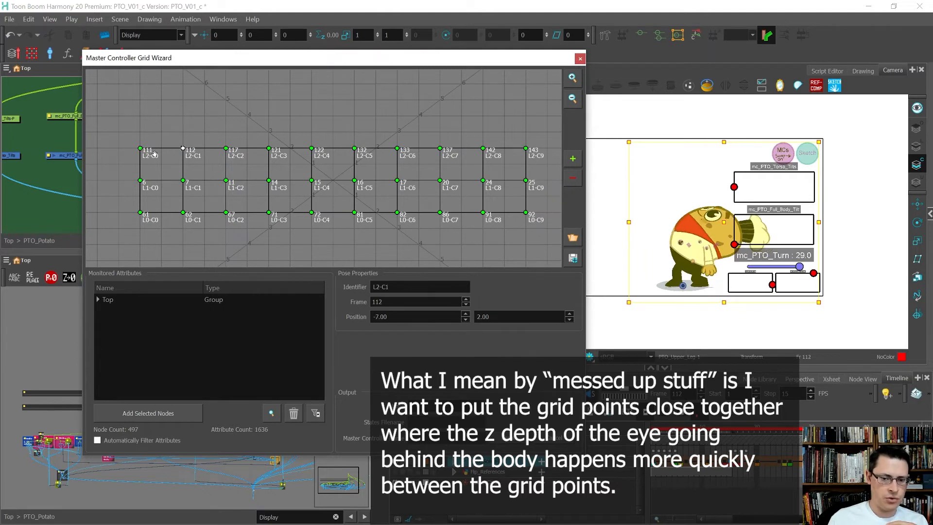
left_click(465, 313)
left_click(466, 319)
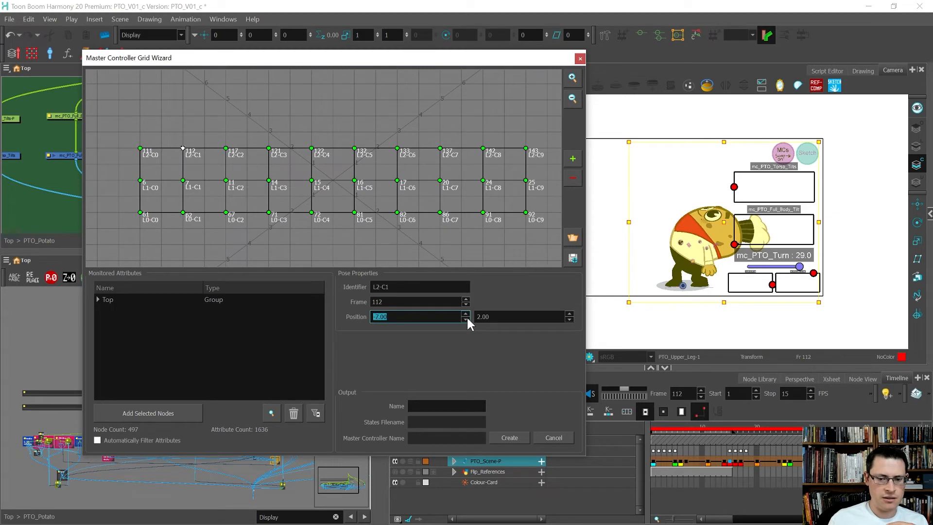
left_click(466, 319)
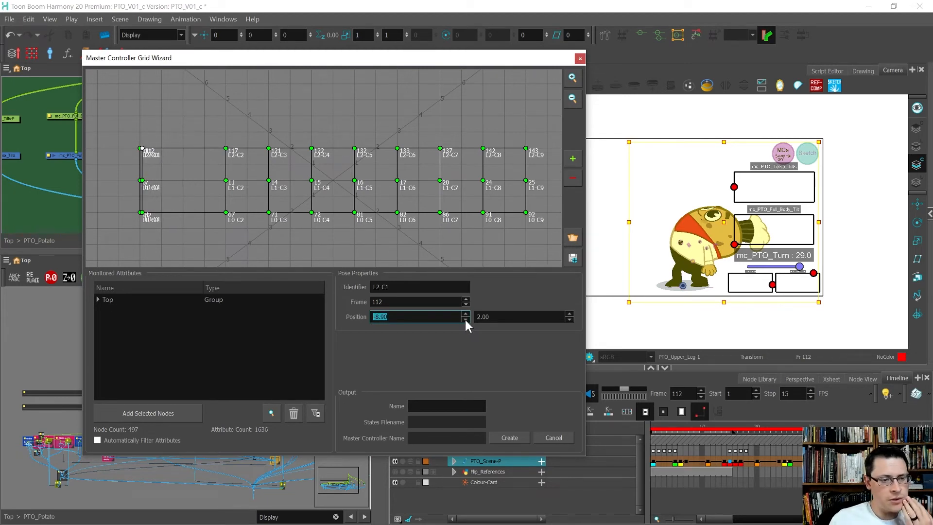
Step: Examine the poses at grid points L2-C2 through L2-C5 for abrupt changes between neighbouring columns
left_click(226, 148)
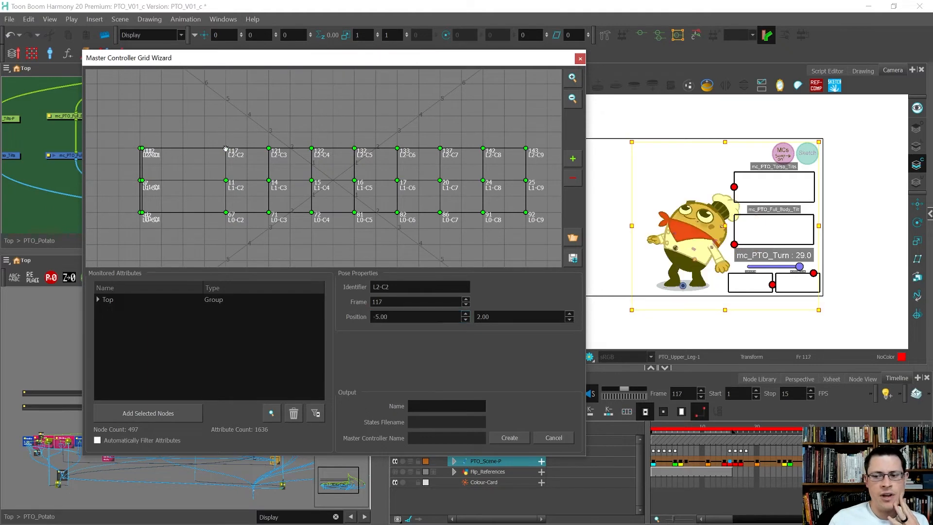
left_click(269, 148)
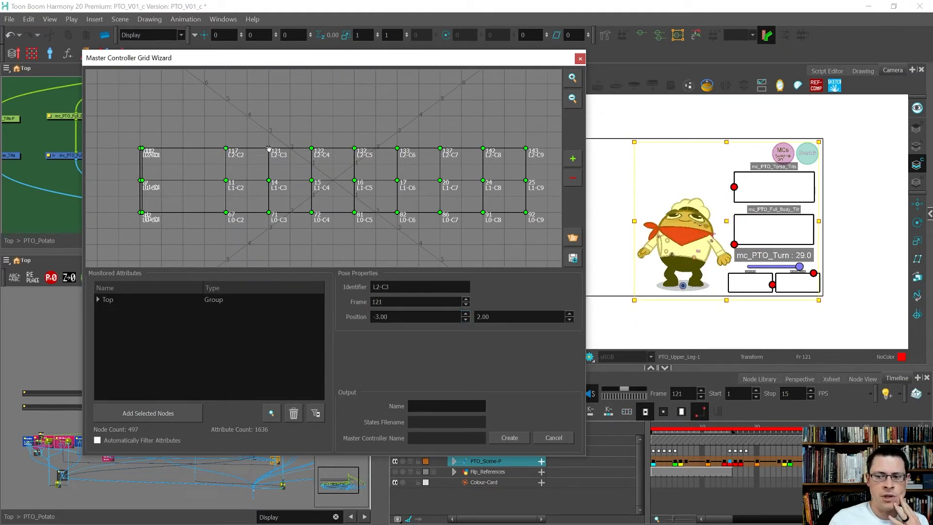
left_click(312, 149)
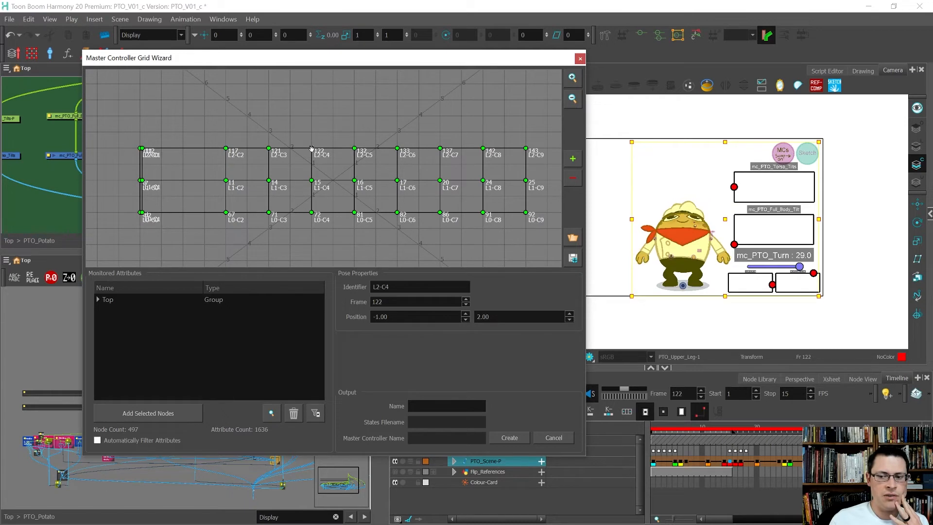
left_click(270, 148)
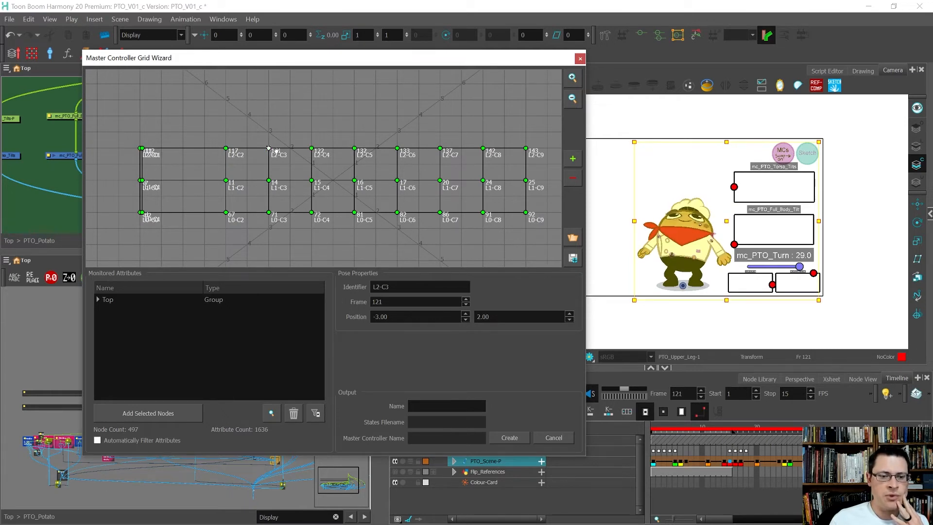
left_click(311, 148)
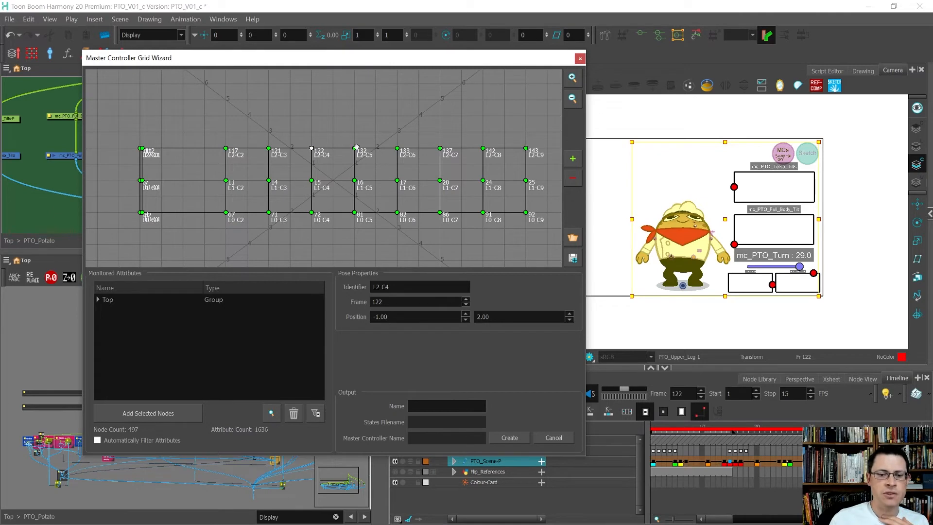
left_click(354, 148)
left_click(312, 148)
left_click(354, 148)
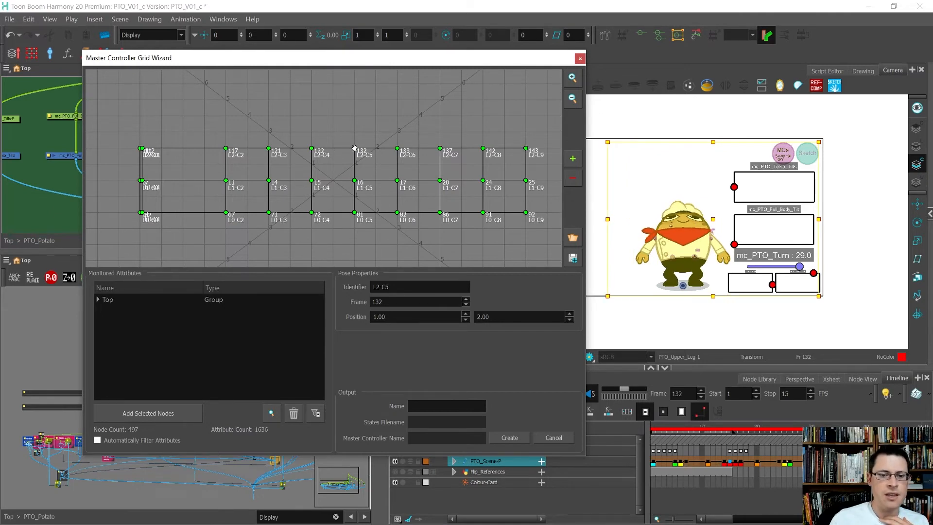
left_click(312, 148)
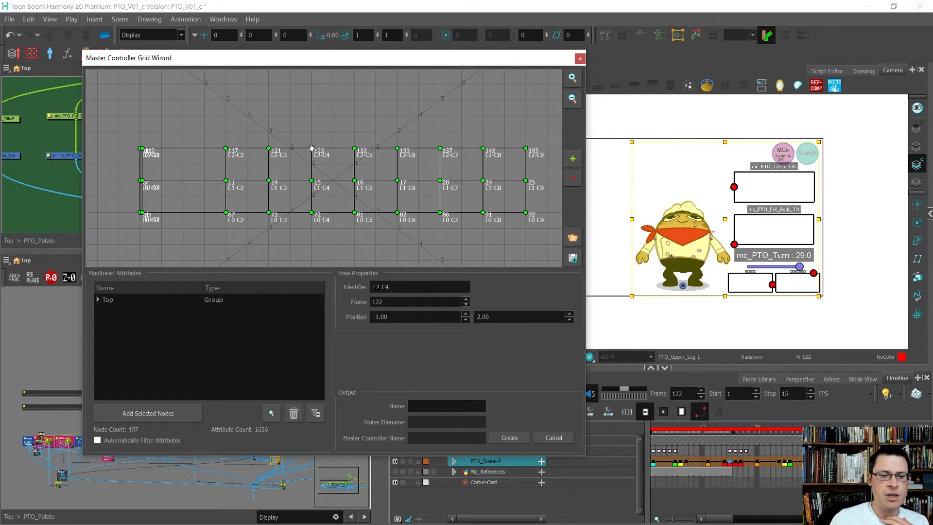
left_click(355, 148)
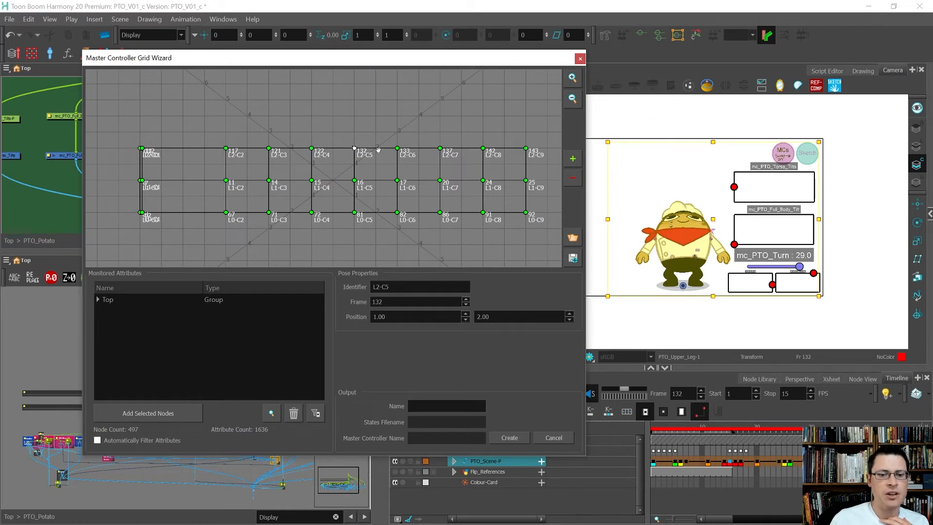
Step: Move the C8 column close to C9 by setting the horizontal position of point L2-C8 to 8.90
left_click(482, 148)
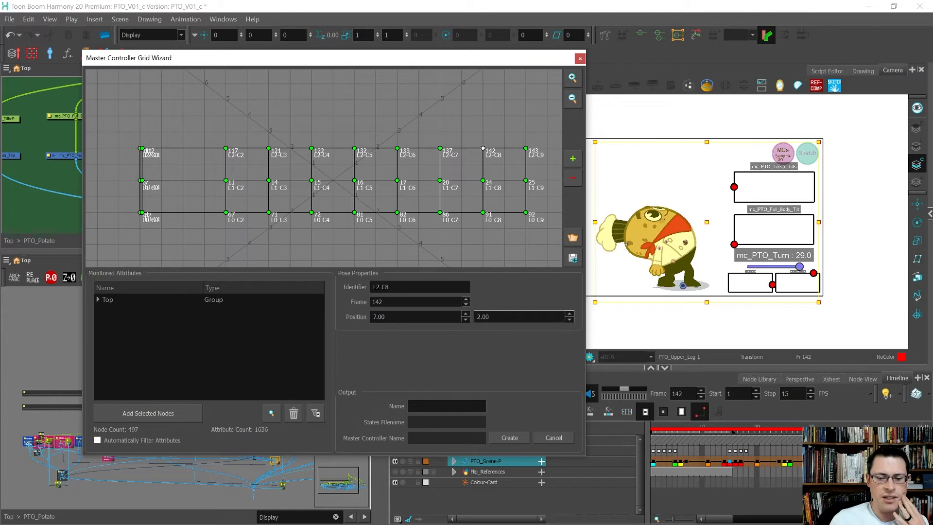
left_click(466, 313)
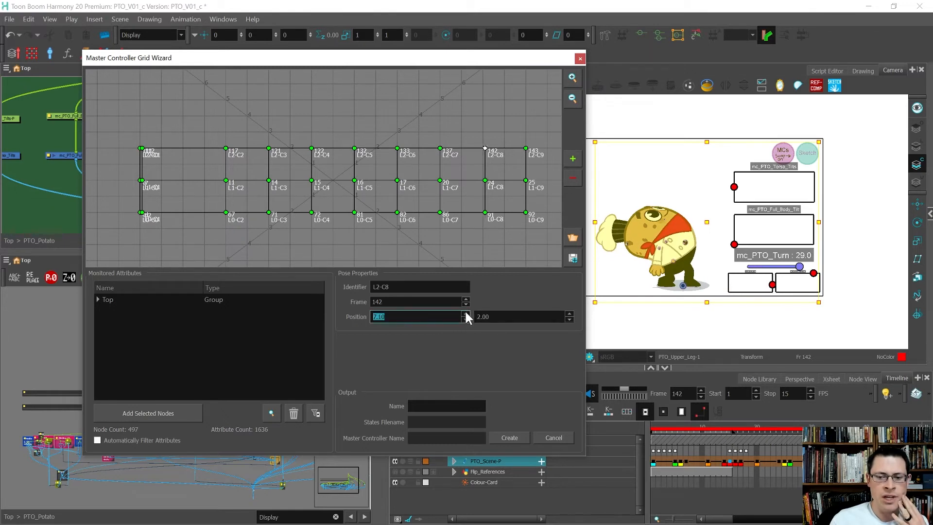
left_click_drag(466, 313, 465, 313)
left_click(465, 314)
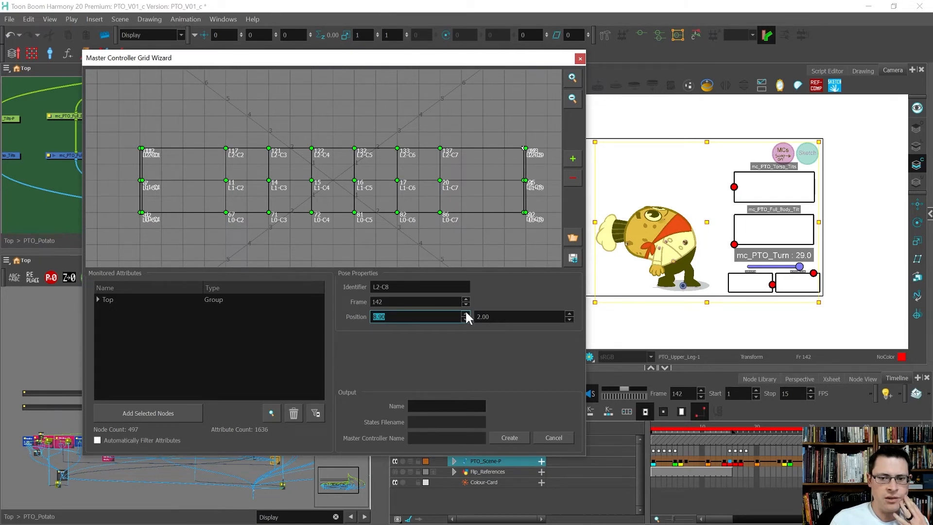
Step: Name the grid controller PTO_Torso_Tilt_with_Legs
left_click(440, 406)
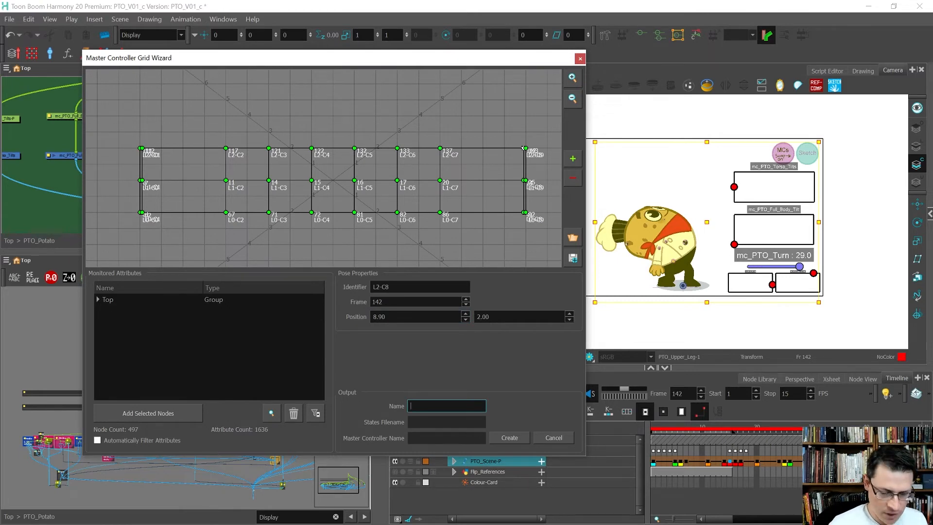
type("PTO_Tors")
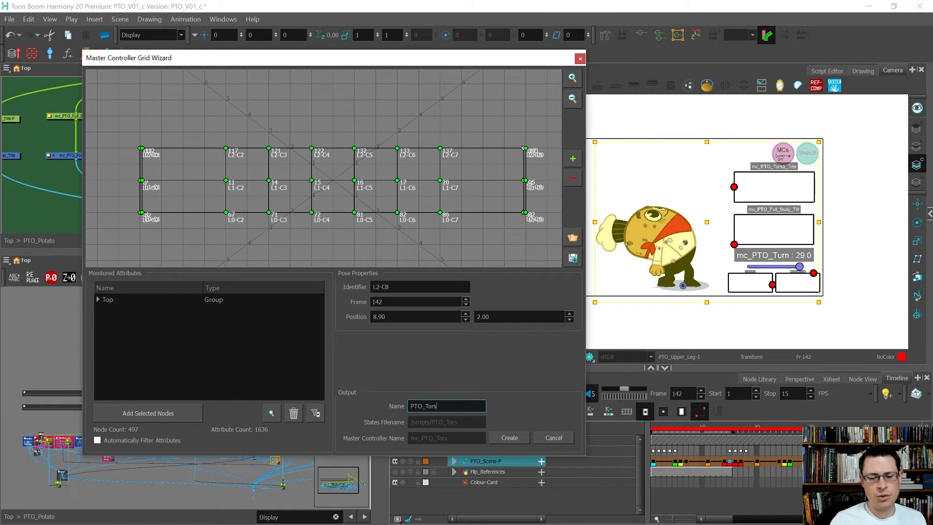
type("o_Tilt_with_Legs")
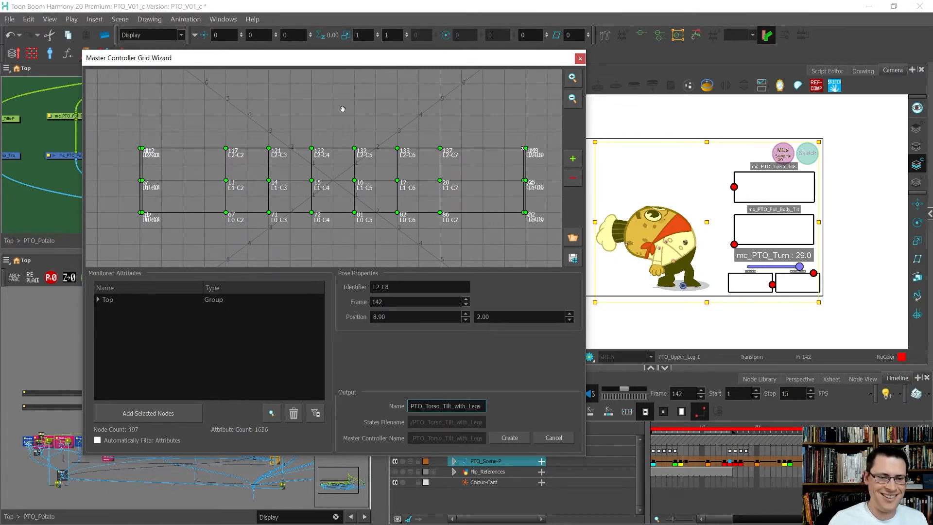
Step: Delete the old mc_PTO_Full_Body_Tilt controller node from the node network
left_click_drag(343, 59, 444, 77)
left_click(103, 156)
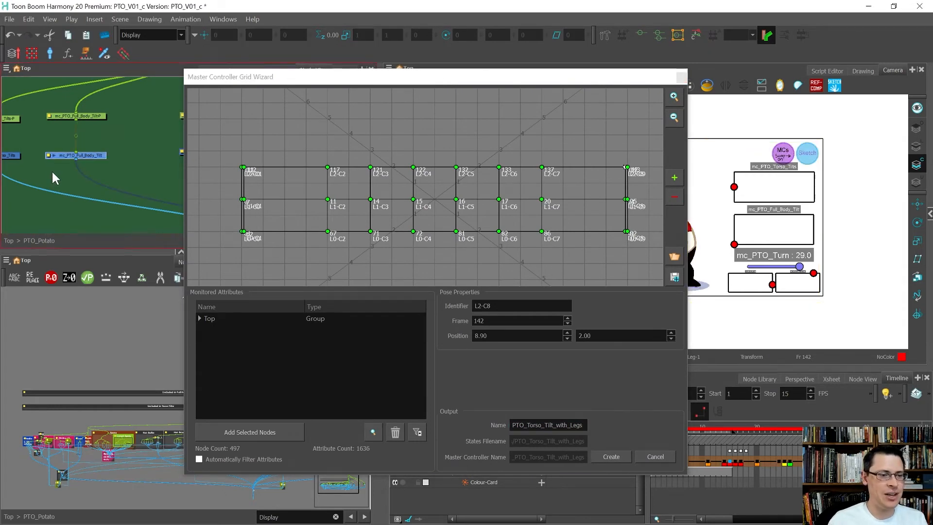
key("Delete")
Step: Create the grid controller attached to the MASTER_CONTROLLERS composite and choose the PTO scripts folder for its poses
left_click(617, 456)
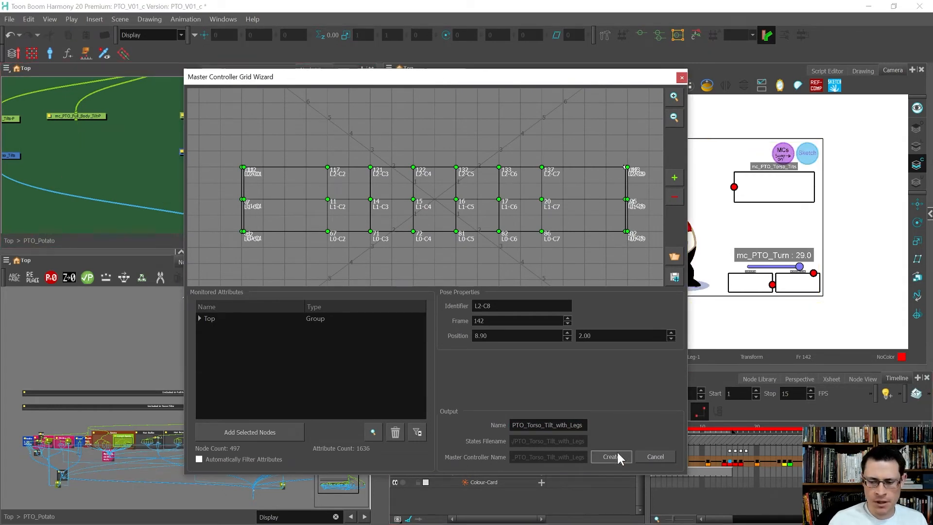
left_click(617, 457)
left_click(443, 257)
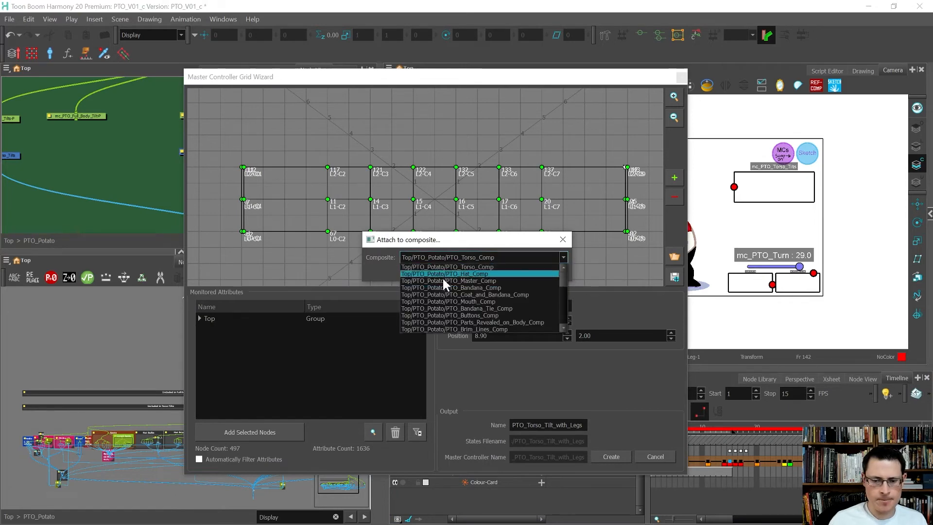
left_click(448, 282)
left_click(518, 270)
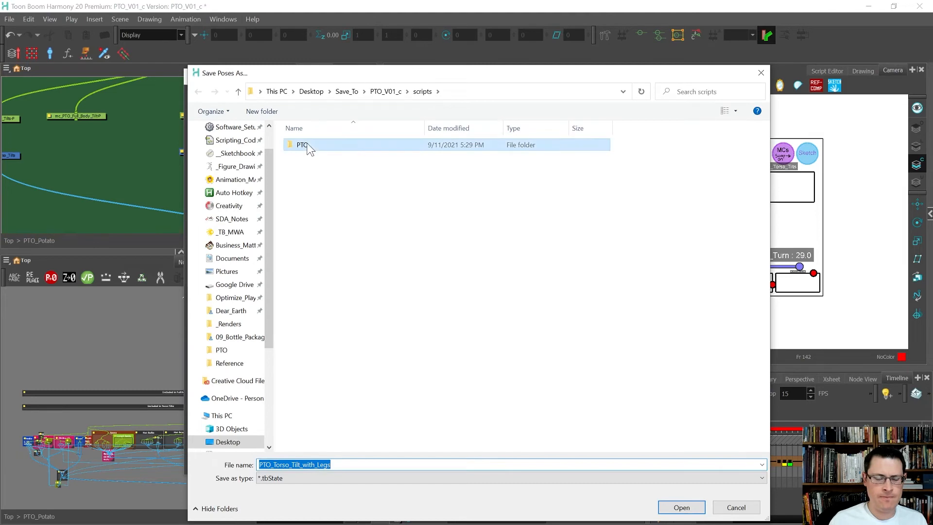
double_click(303, 145)
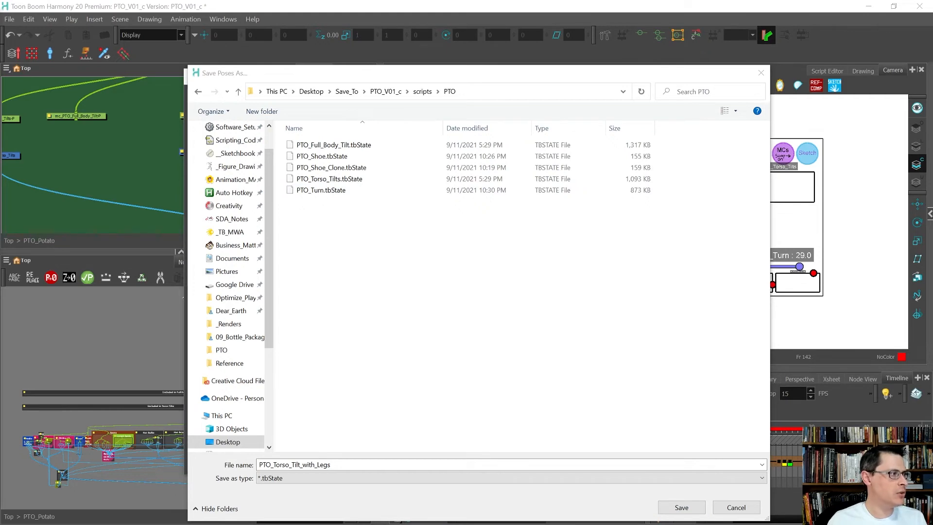
Step: Delete the old PTO_Full_Body_Tilt.tbState file in File Explorer, and save the new poses as PTO_Torso_Tilt_with_Legs in the PTO folder
left_click_drag(0, 88, 219, 100)
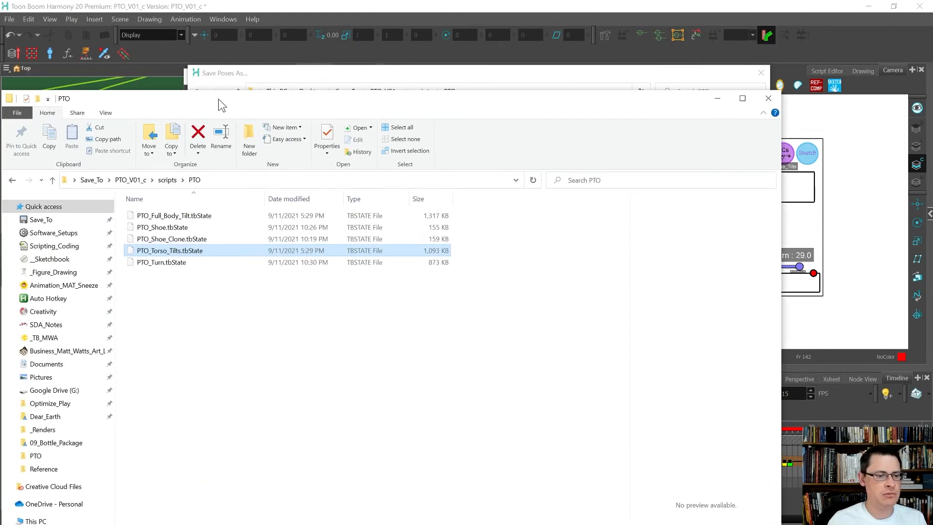
left_click(163, 305)
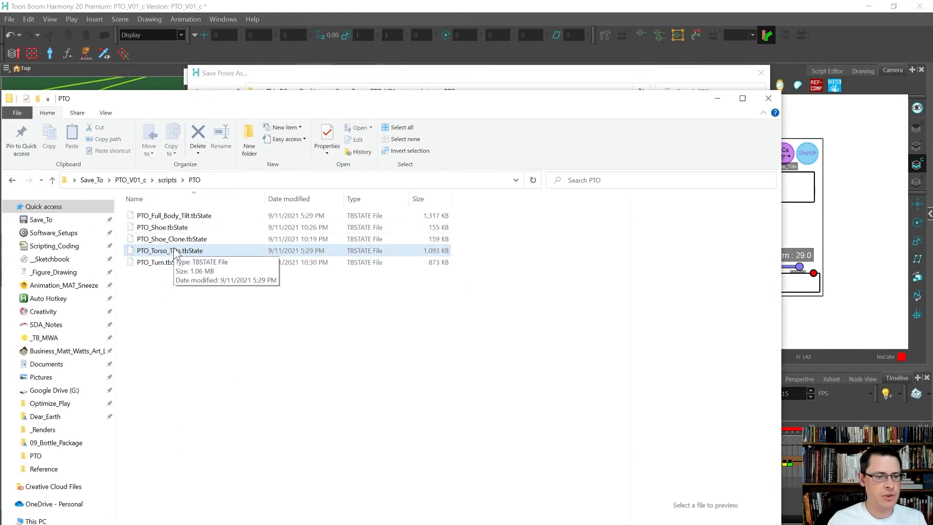
left_click(183, 215)
key("Delete")
left_click_drag(285, 98, 0, 122)
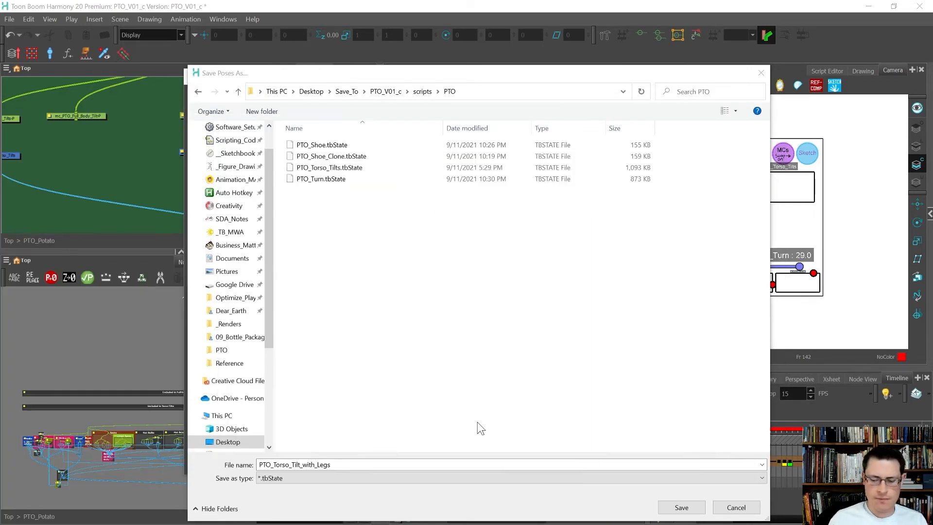
left_click(681, 507)
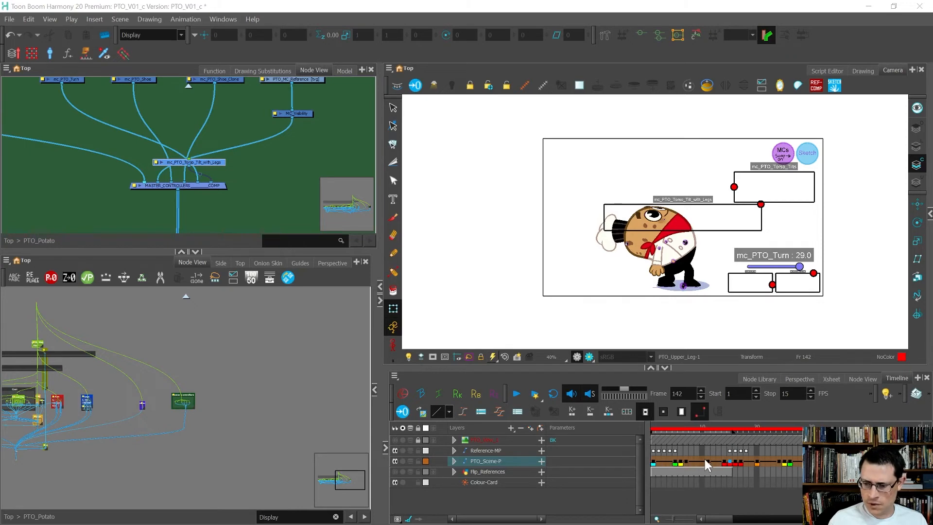
Step: Go to frame 40 and test the new torso tilt controller by moving its handle to the grid's lower-left corner
left_click(730, 461)
left_click(736, 461)
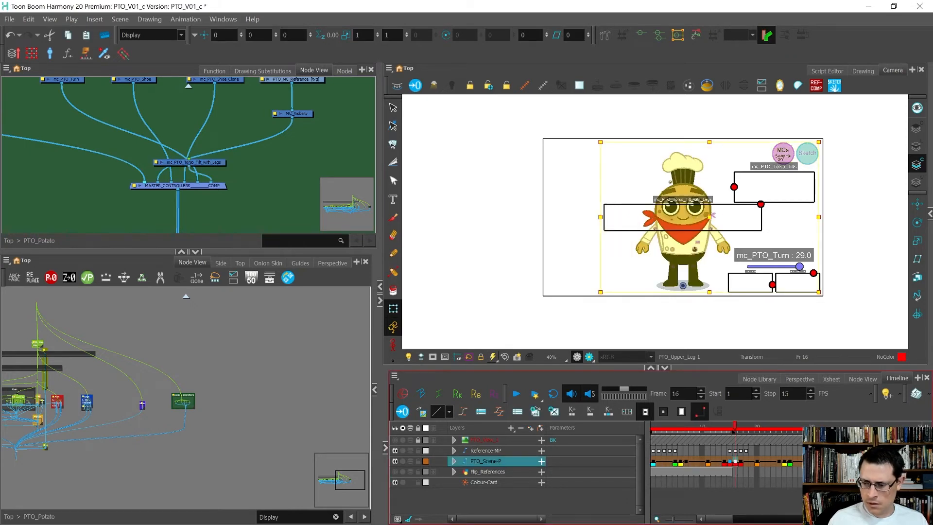
left_click(866, 461)
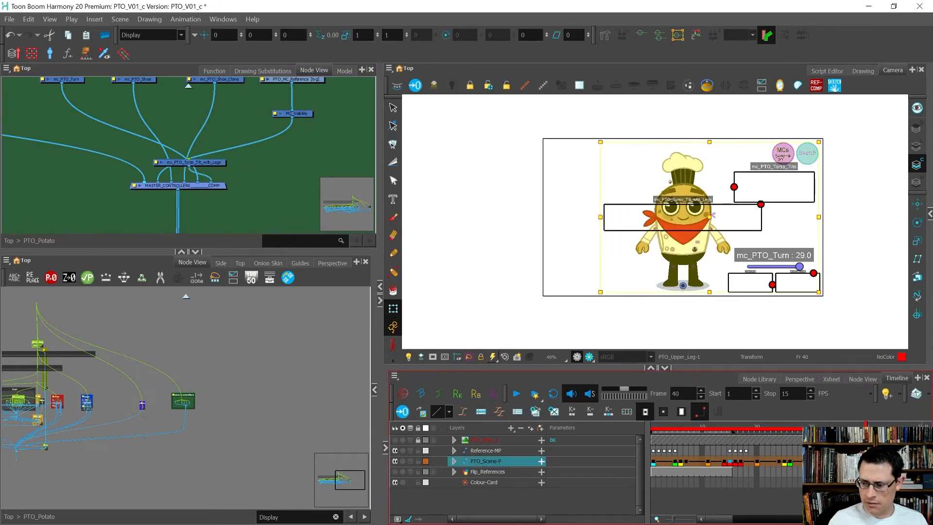
left_click(760, 204)
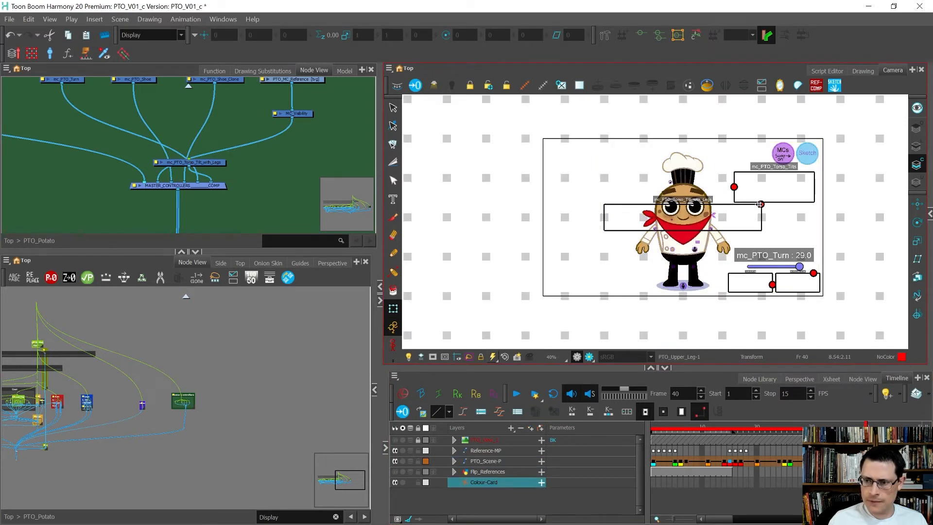
left_click_drag(761, 208, 563, 233)
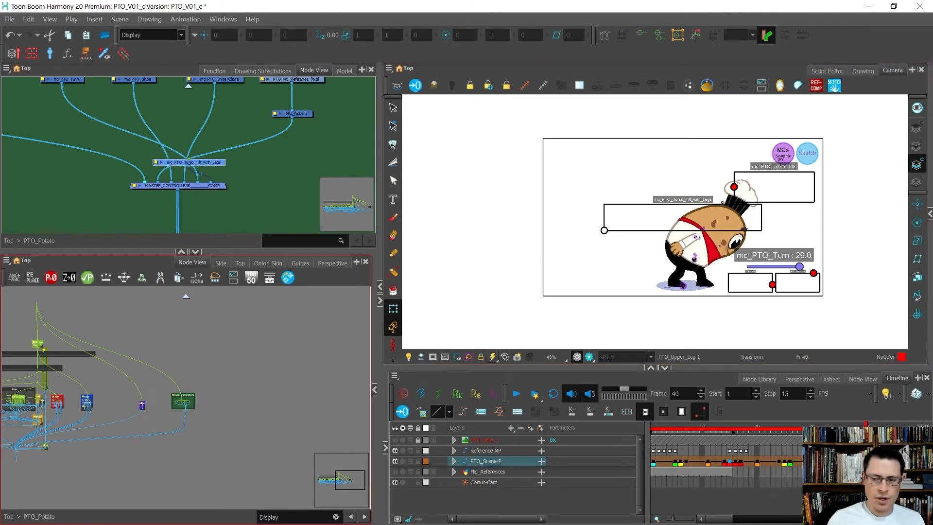
Step: Move the long Full Body Tilt backdrop above the Rig Flip Here! backdrop in the node network
scroll(235, 387, "down", 1)
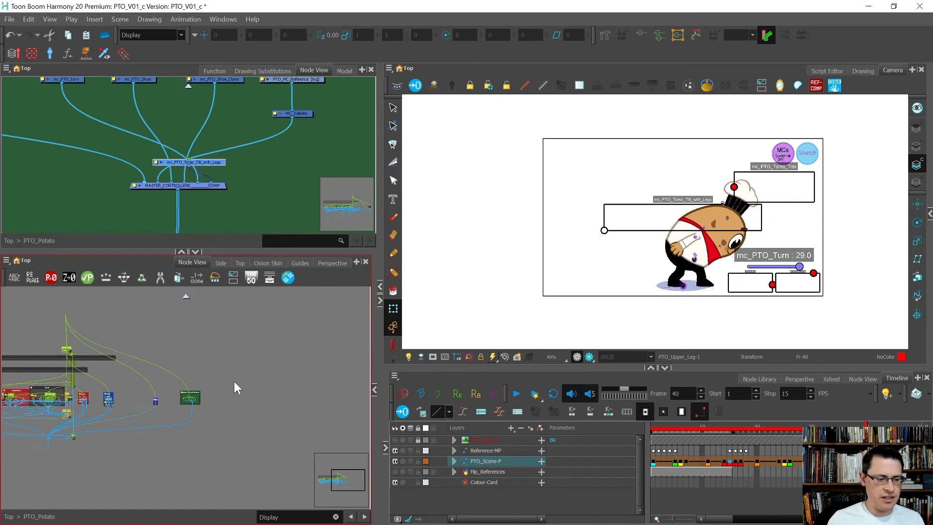
scroll(48, 351, "up", 5)
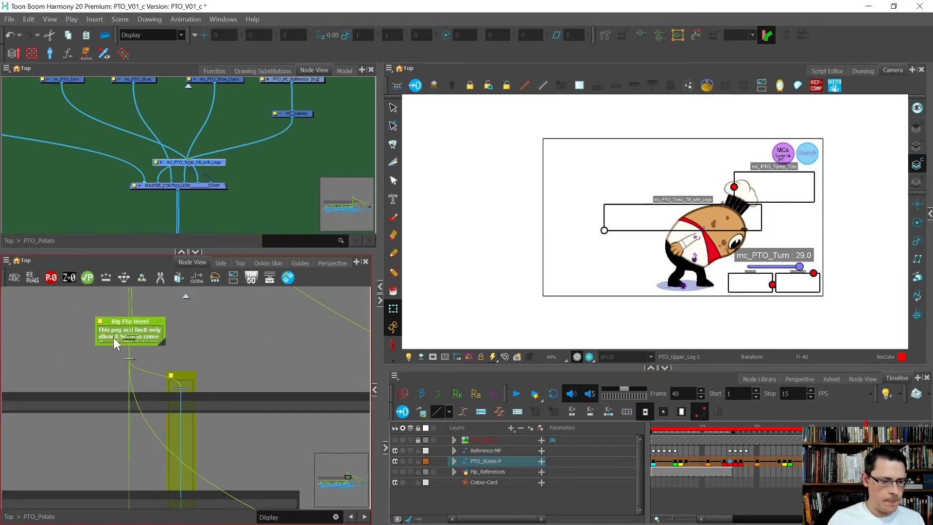
scroll(113, 337, "up", 1)
scroll(133, 339, "down", 3)
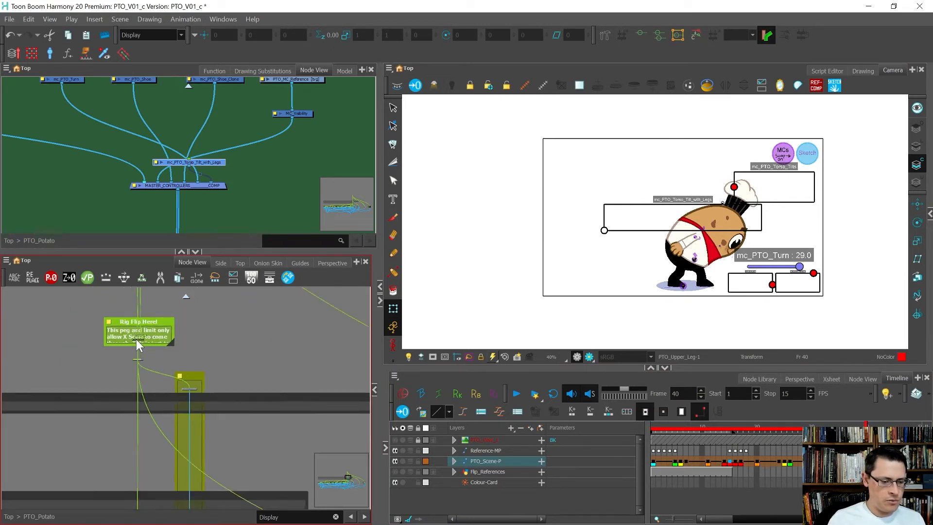
scroll(115, 373, "down", 3)
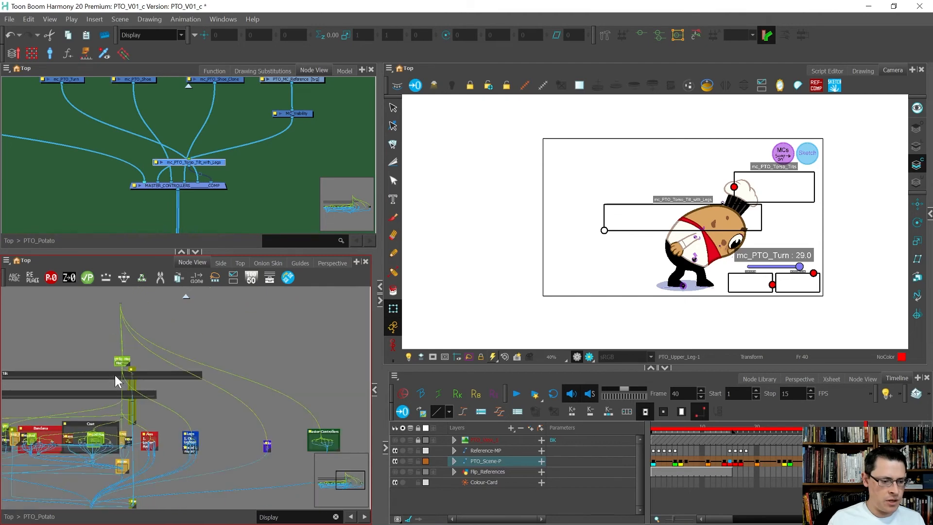
left_click_drag(113, 374, 110, 337)
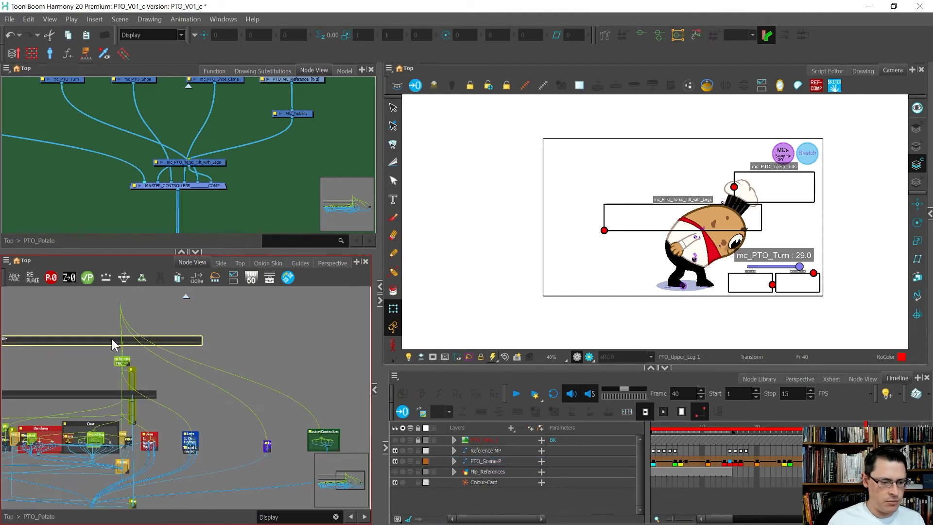
Step: Move the Torso Tilts backdrop up directly beneath the Full Body Tilt backdrop
scroll(242, 355, "down", 3)
scroll(121, 377, "up", 1)
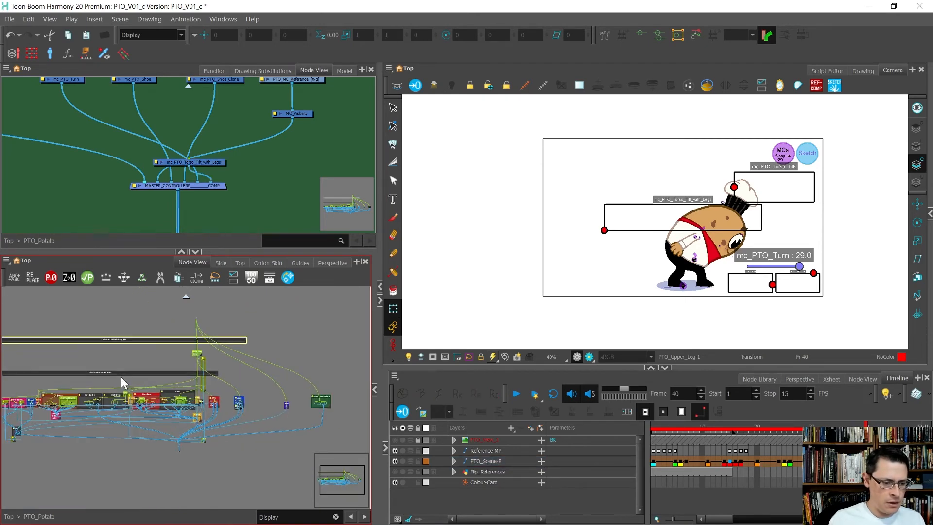
left_click_drag(121, 369, 121, 345)
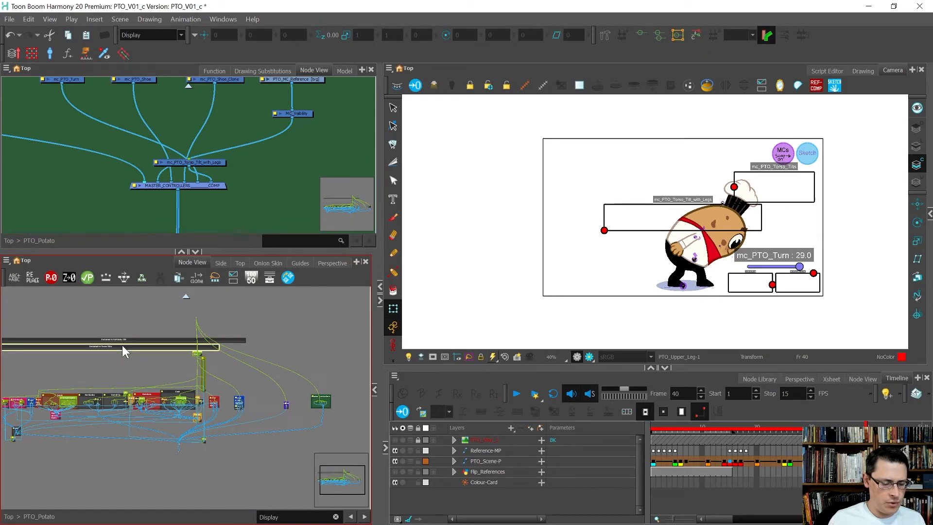
scroll(192, 345, "up", 4)
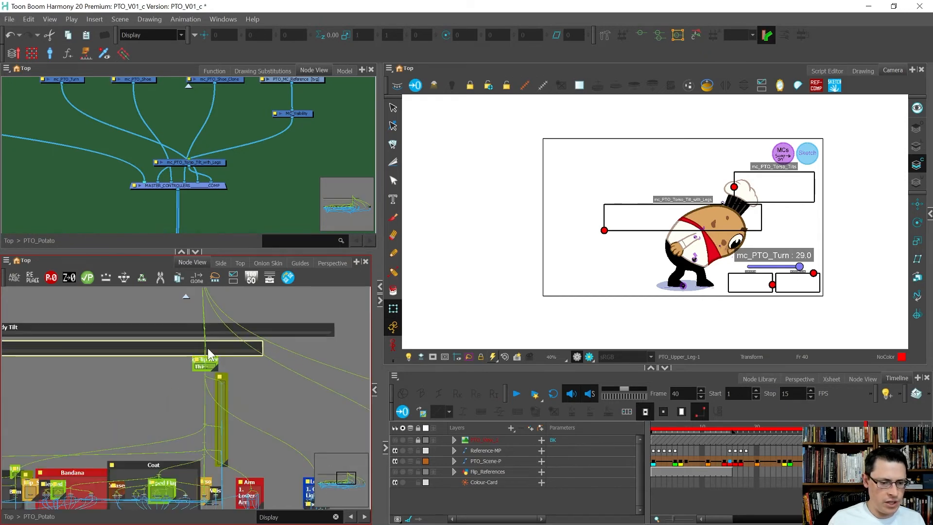
Step: Add the nodes of the Rig Flip Here! backdrop to the grid wizard's monitored attributes
scroll(147, 357, "down", 3)
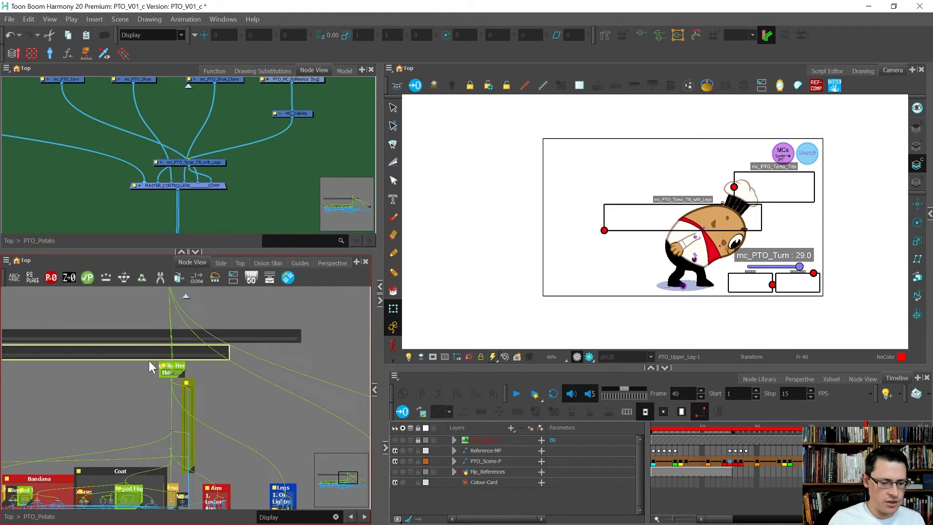
left_click_drag(228, 410, 141, 364)
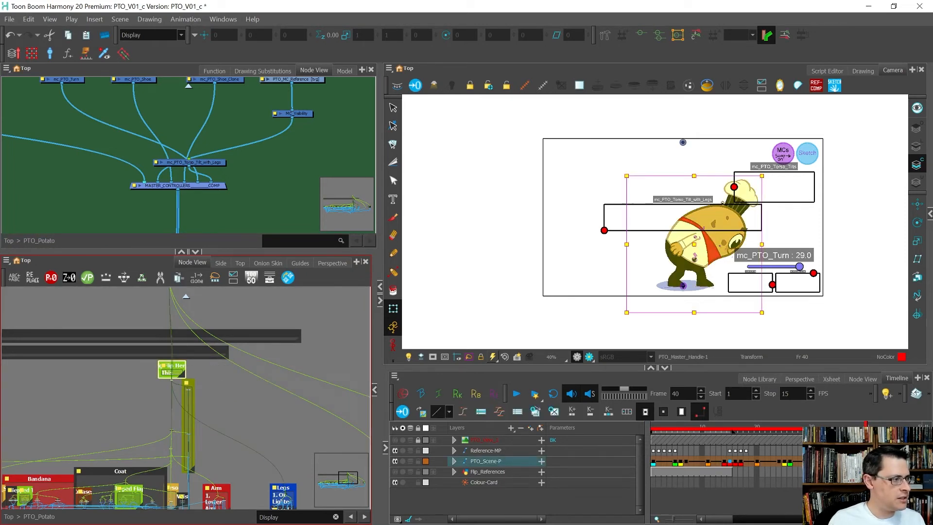
left_click_drag(359, 523, 243, 79)
left_click(145, 422)
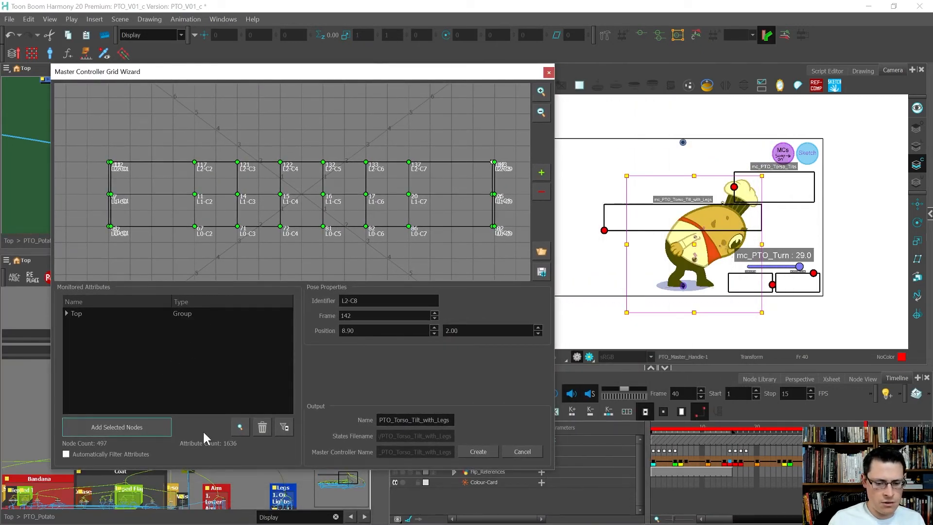
Step: Delete the mc_PTO_Torso_Tilt_with_Legs controller node from the network
left_click_drag(460, 76, 340, 524)
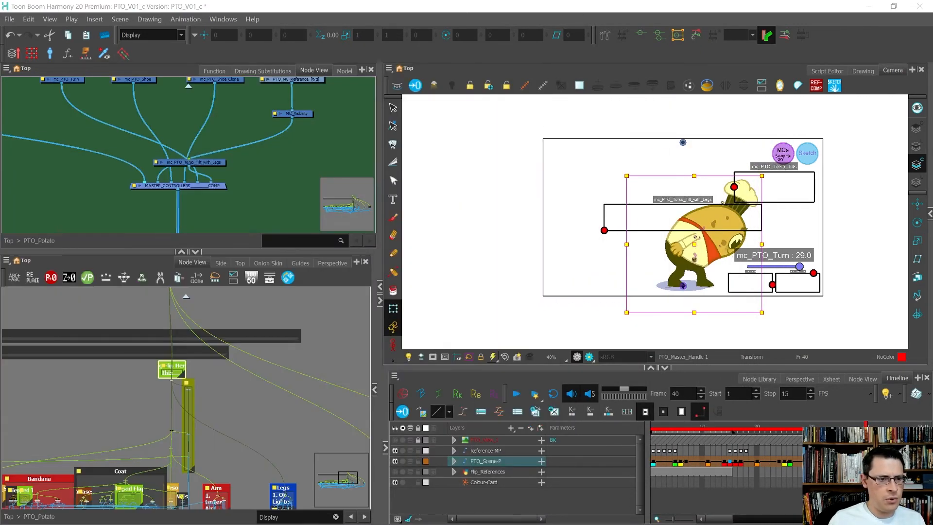
left_click_drag(267, 160, 218, 165)
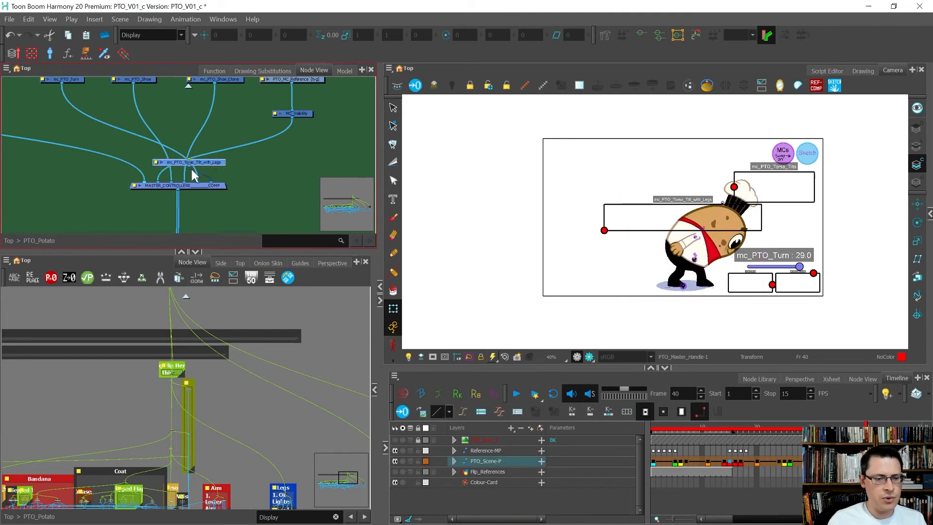
key("Delete")
Step: Create the PTO_Torso_Tilt_with_Legs grid controller again, attached to the MASTER_CONTROLLERS composite
left_click_drag(1, 145, 408, 109)
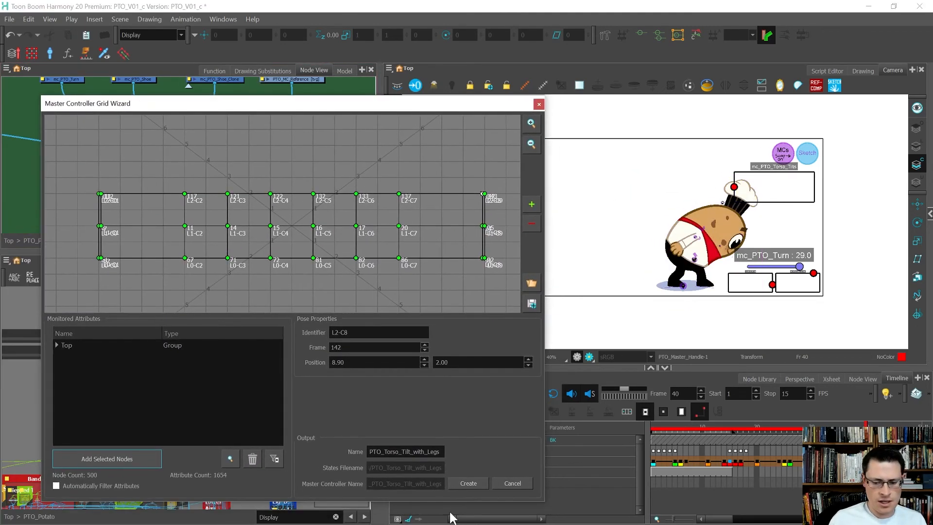
left_click(483, 485)
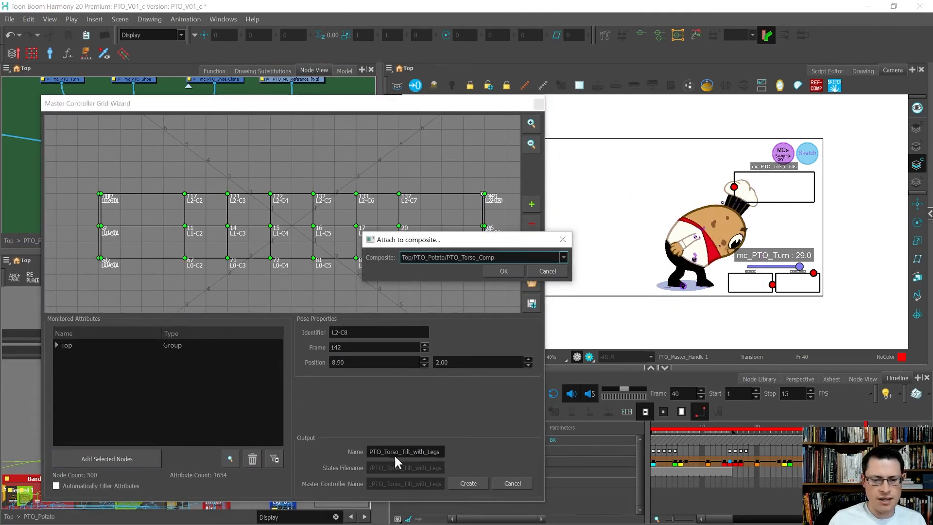
left_click(508, 255)
left_click(477, 283)
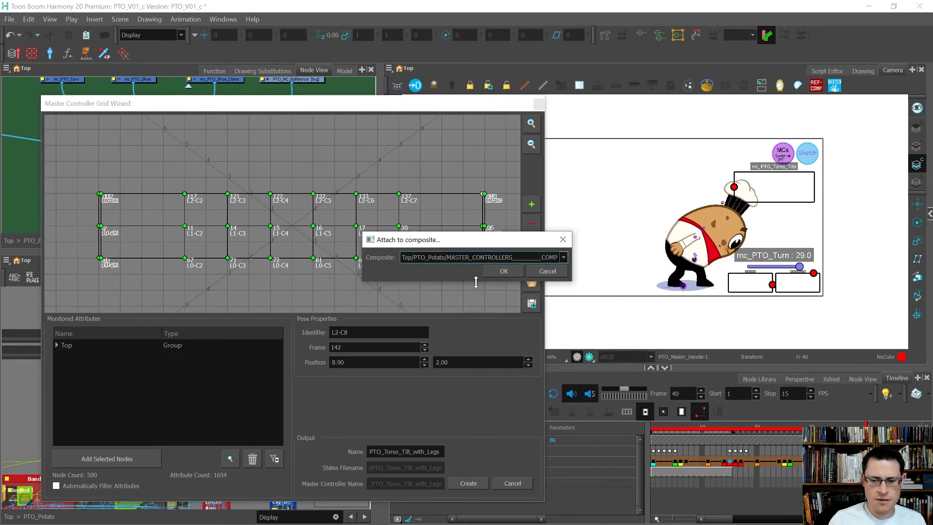
left_click(504, 273)
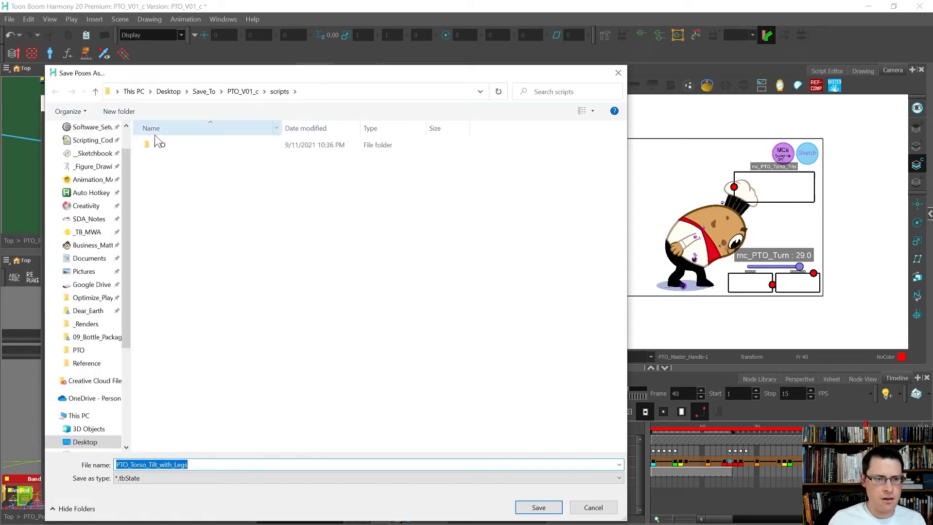
Step: Save the controller's poses in the scripts PTO folder, replacing the existing PTO_Torso_Tilt_with_Legs.tbState file
left_click(160, 144)
double_click(161, 144)
left_click(184, 168)
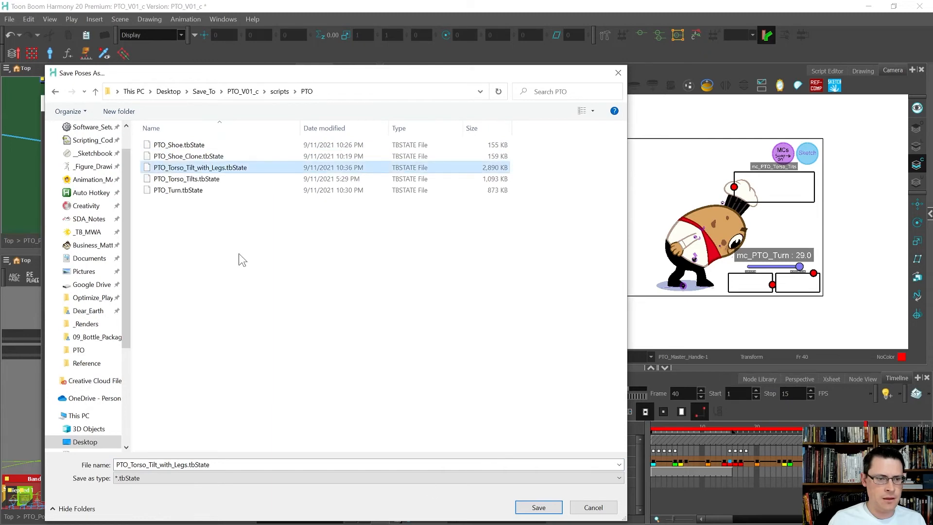
left_click(539, 507)
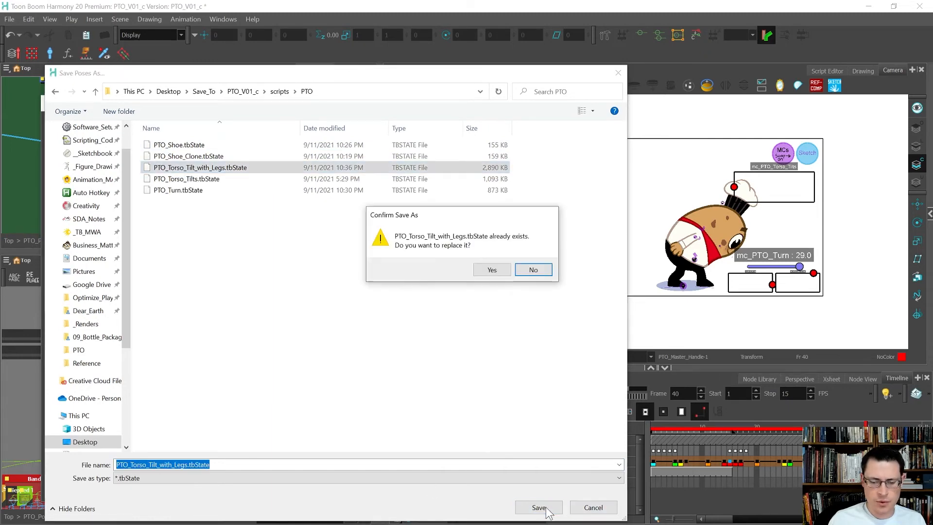
left_click(493, 272)
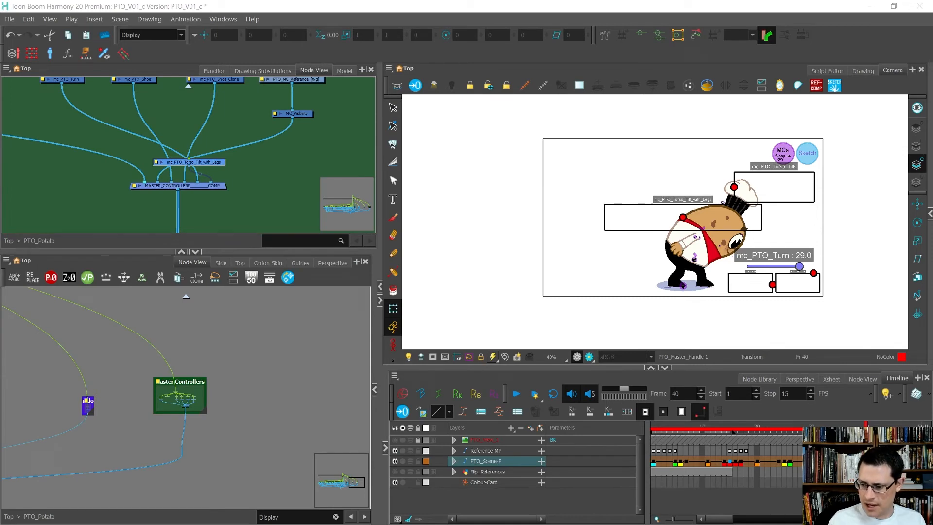
Step: Test the mc_PTO_Torso_Tilt_with_Legs controller by moving its handle to different points across the grid
left_click(486, 461)
left_click(769, 323)
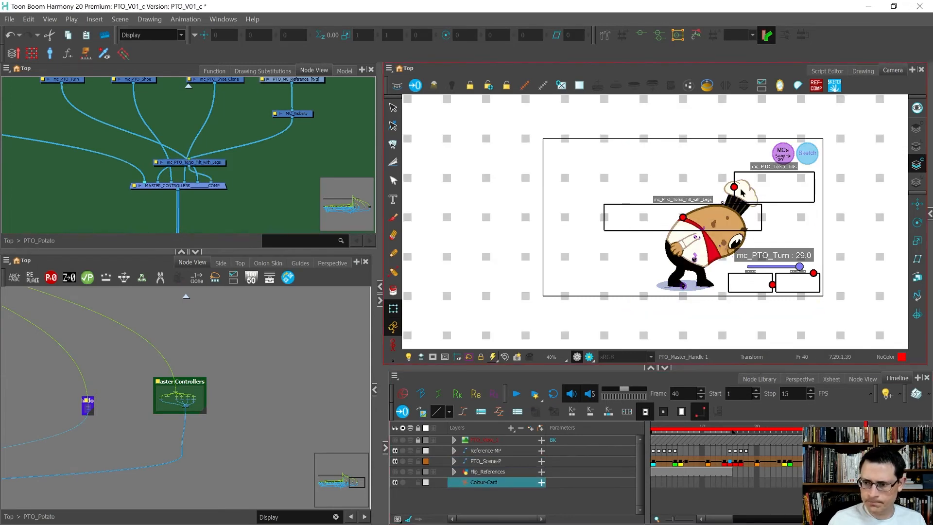
left_click_drag(683, 218, 702, 207)
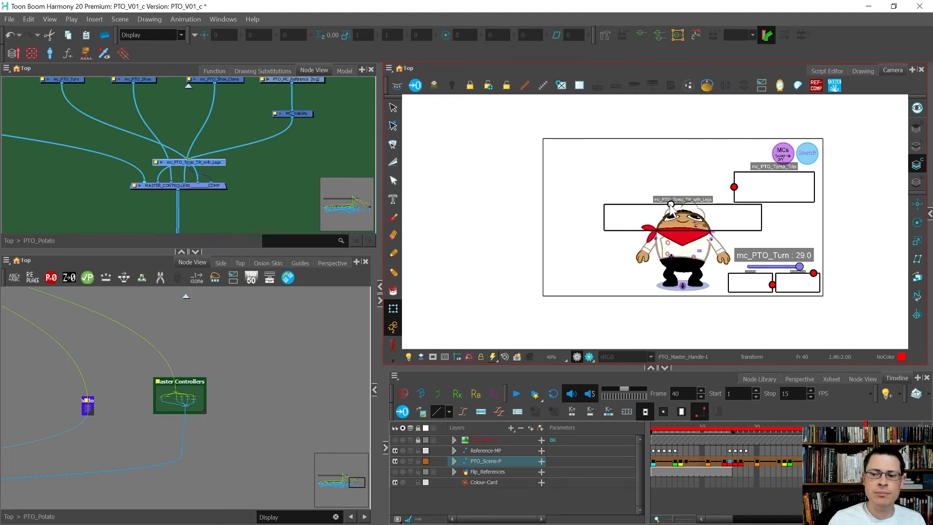
mouse_move(622, 202)
left_mouse_down()
mouse_move(597, 202)
mouse_move(625, 201)
left_mouse_up()
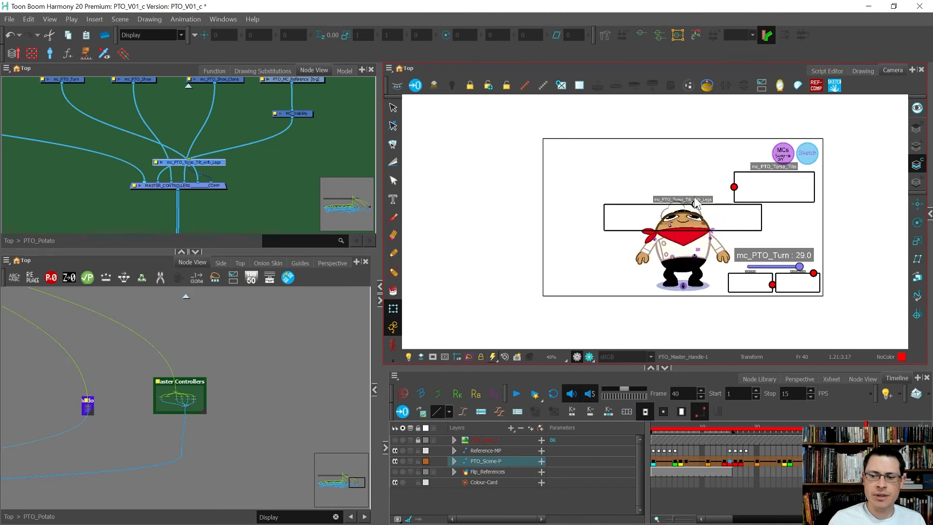
left_click_drag(619, 249, 647, 255)
left_click_drag(713, 256, 718, 182)
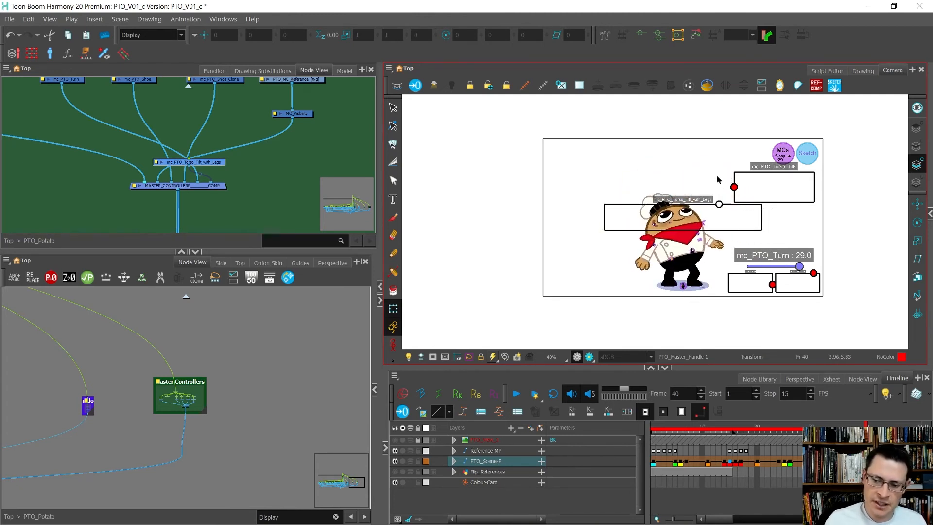
left_click_drag(722, 214, 722, 240)
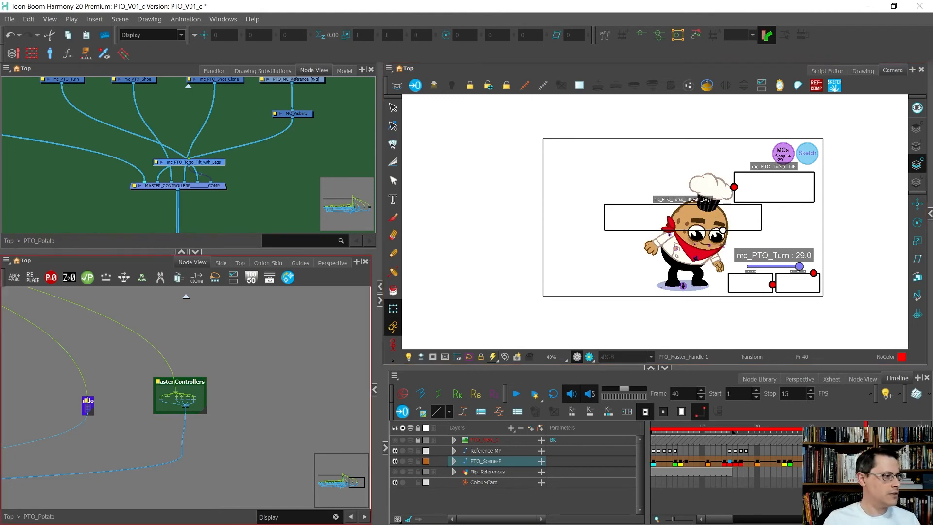
Step: In the grid wizard, set the horizontal position of pose L2-C4 to -0.10 to shift its column
left_click_drag(451, 194, 411, 125)
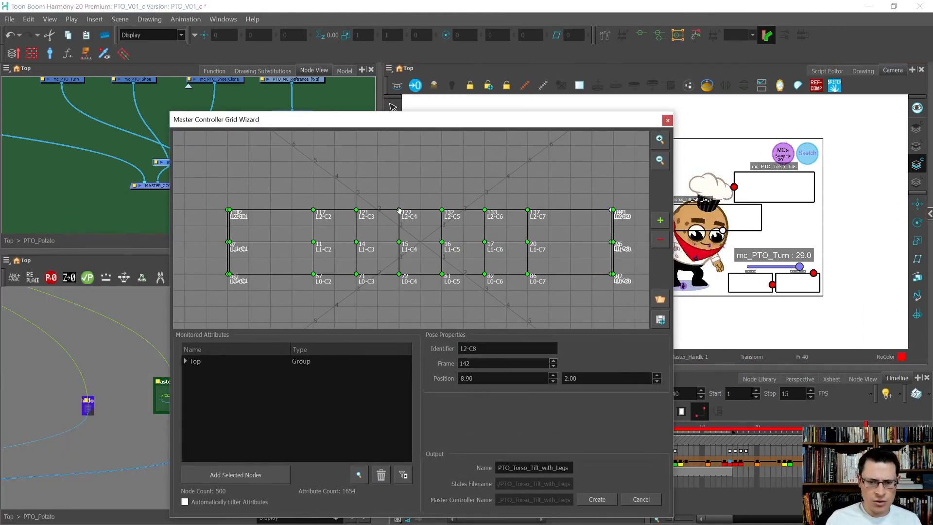
left_click(399, 210)
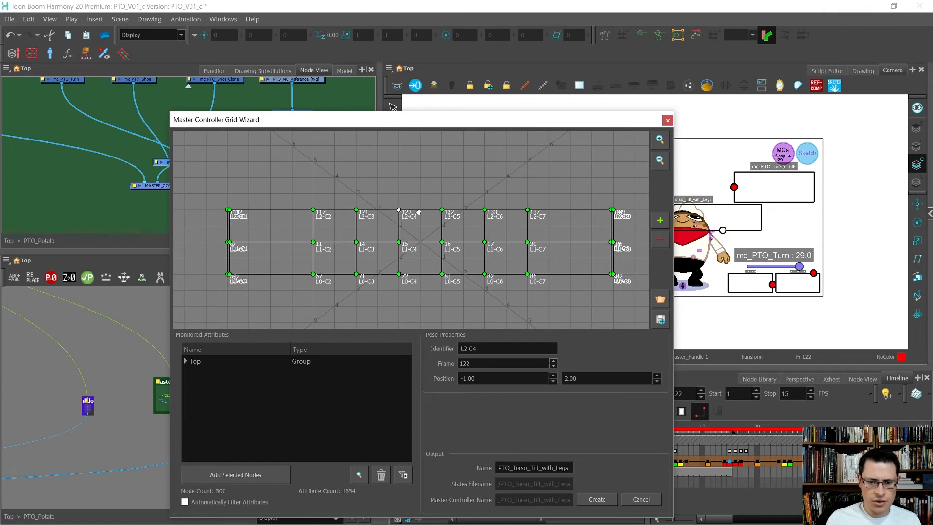
left_click(460, 378)
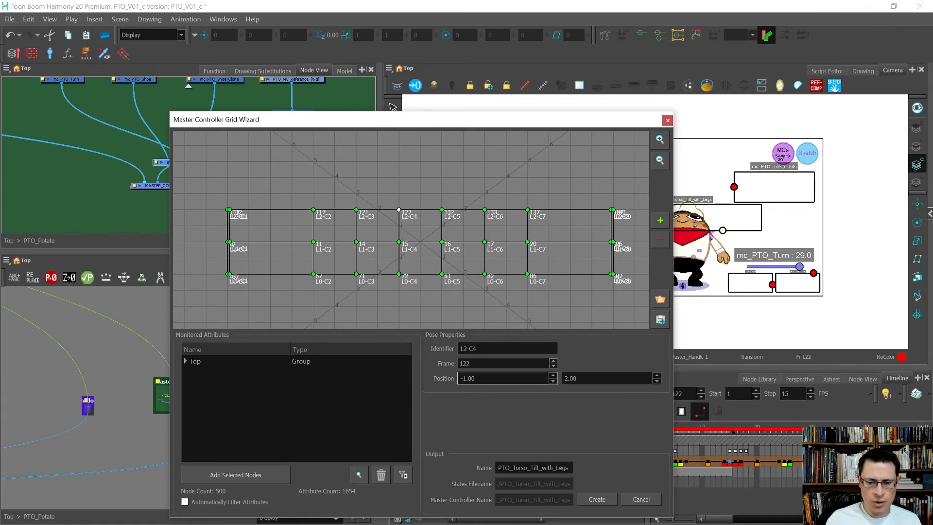
left_click(463, 378)
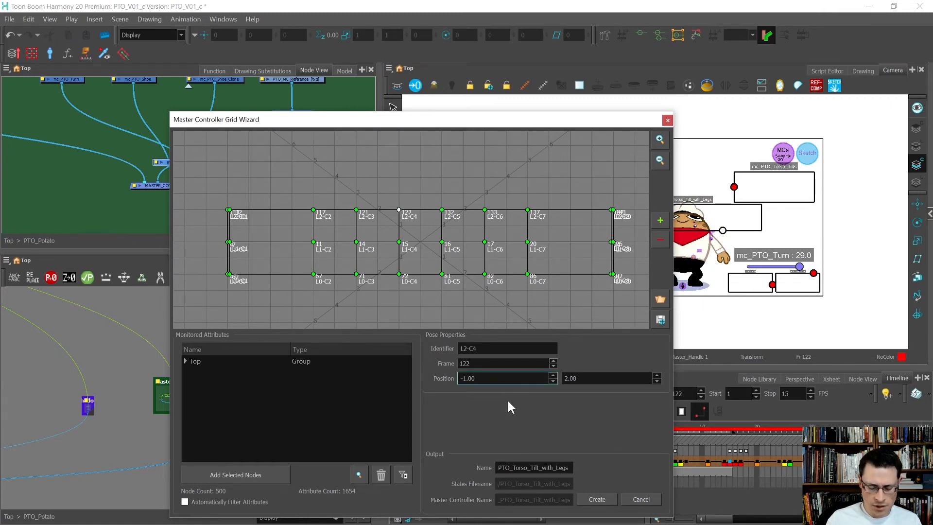
key("Delete")
type("0")
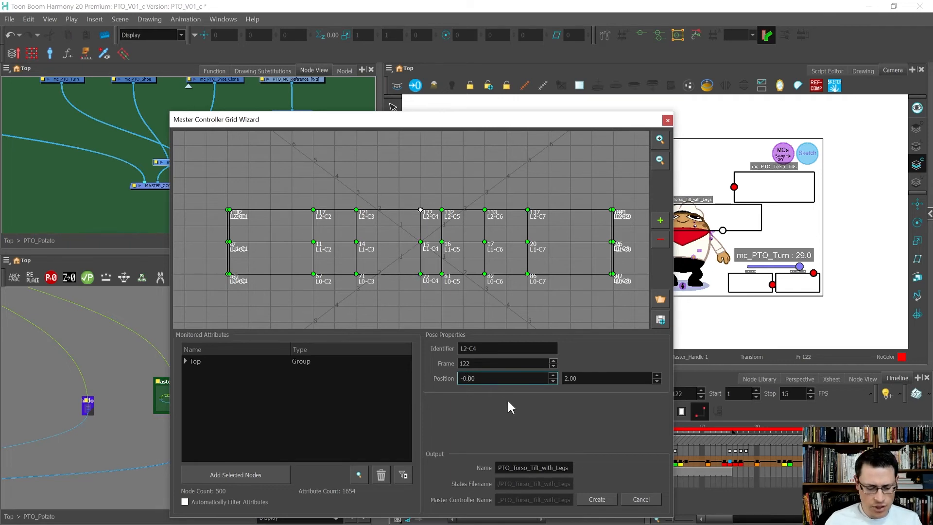
key("Delete")
type("1")
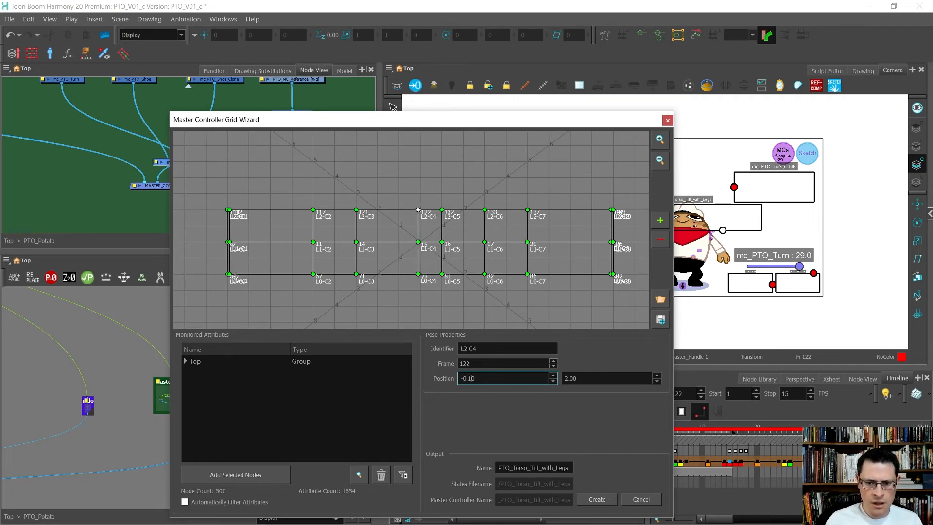
Step: Set the horizontal position of pose L2-C5 to 0.10 in the grid wizard
left_click(441, 209)
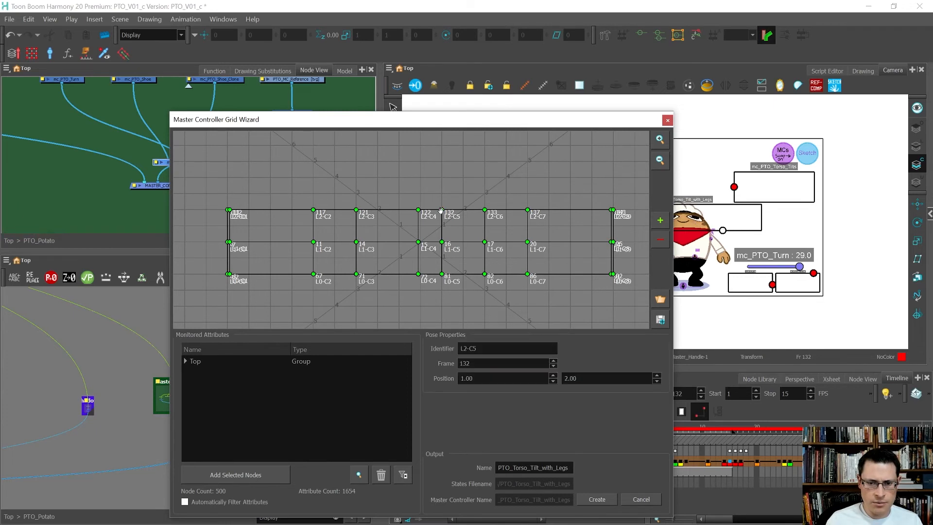
double_click(466, 378)
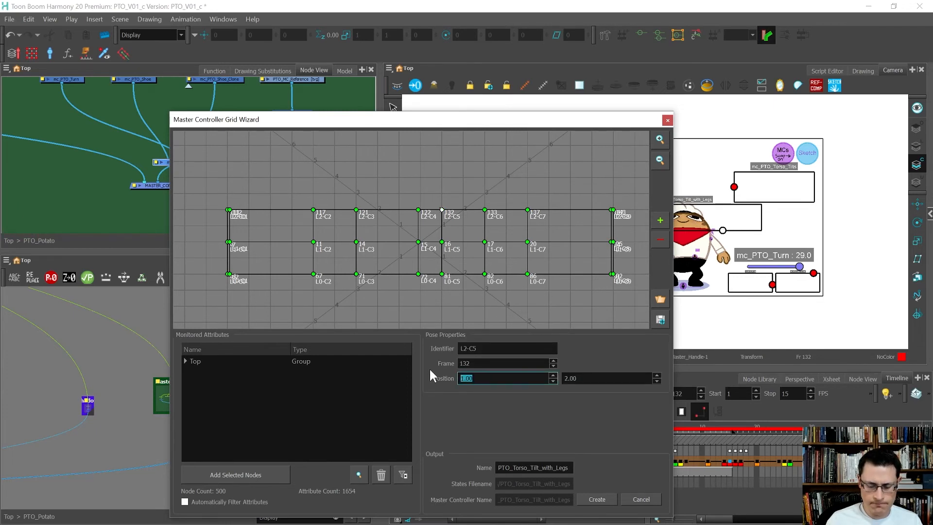
type(".1")
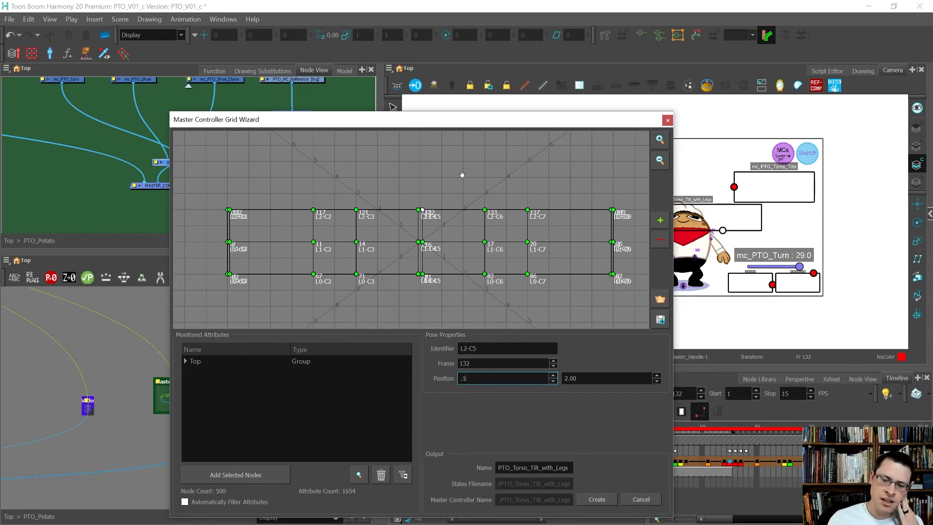
left_click(422, 210)
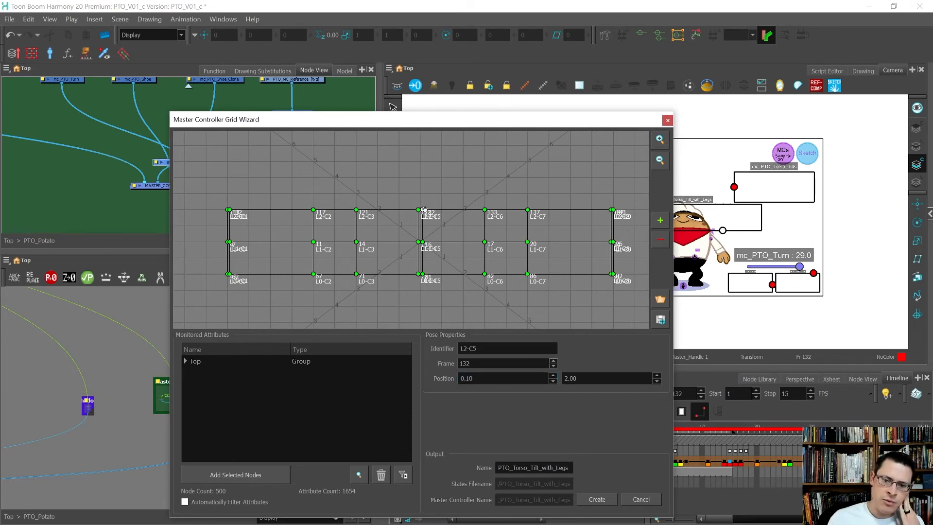
Step: Compare the upper-row poses L2-C5 to L2-C7, and set the horizontal position of L2-C6 to 1
left_click(484, 212)
left_click(487, 212)
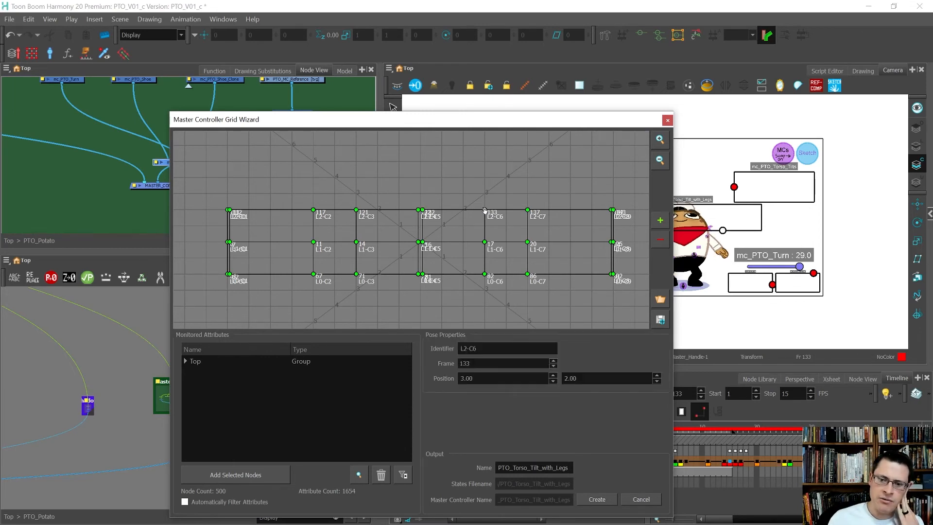
left_click(422, 209)
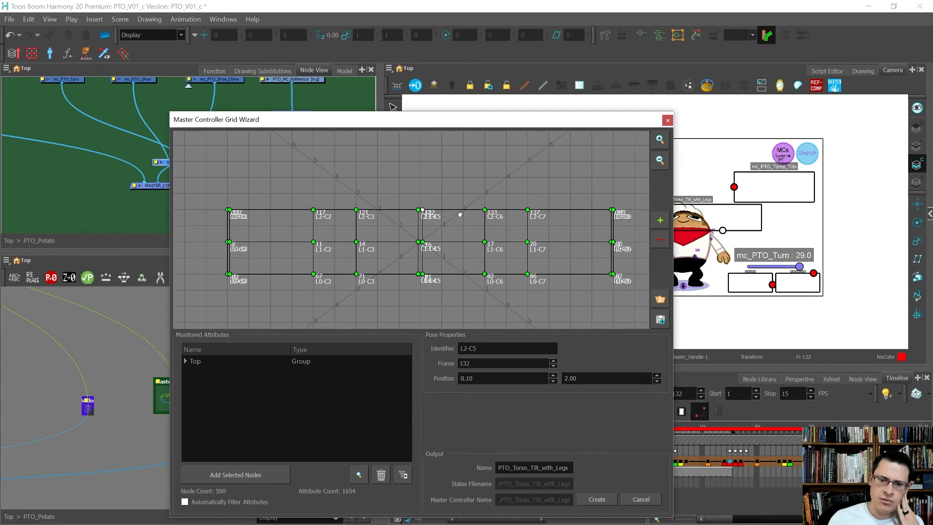
left_click(484, 210)
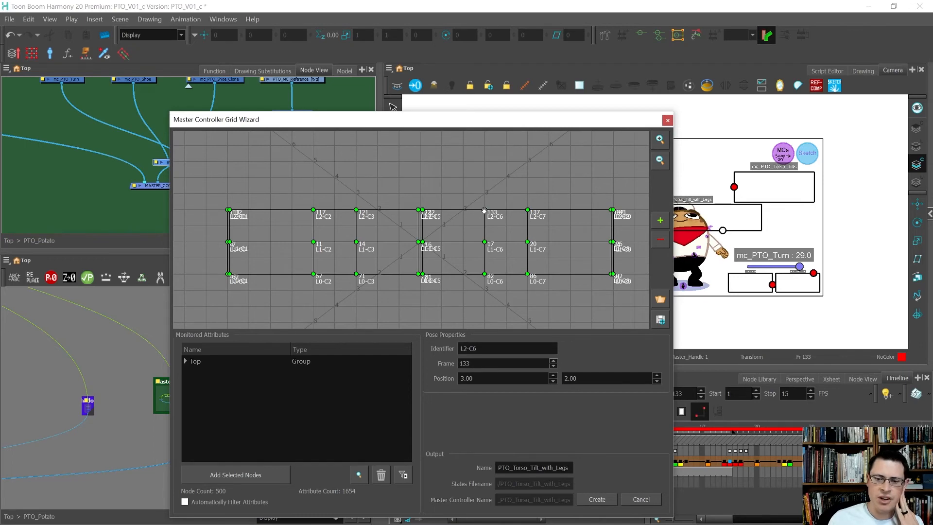
left_click(527, 210)
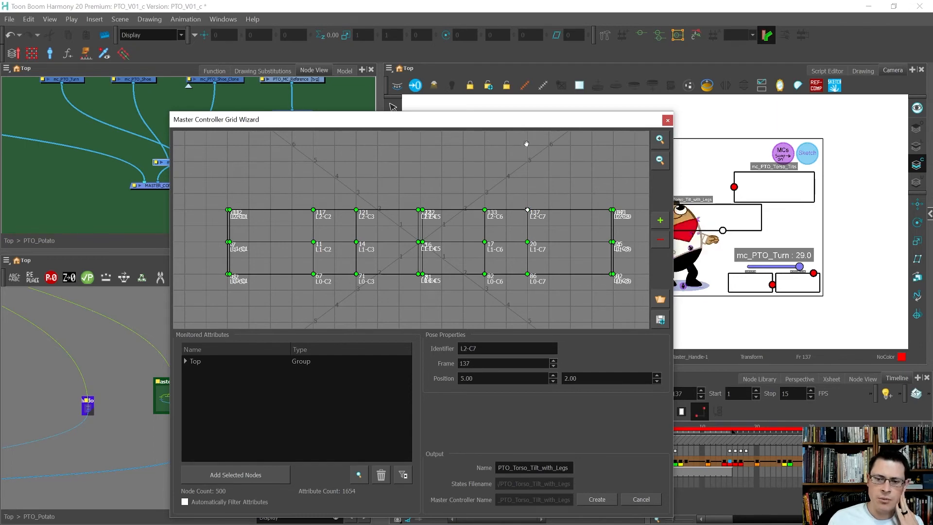
left_click_drag(510, 126, 424, 115)
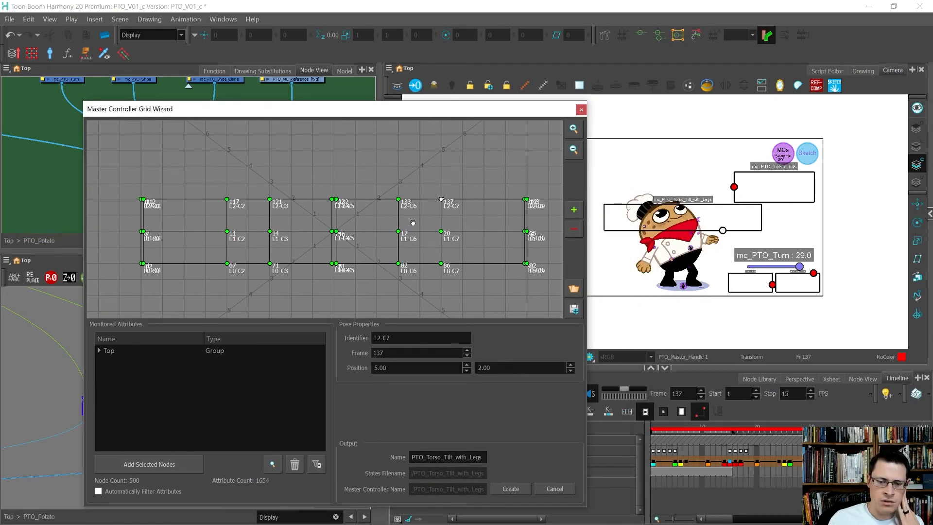
left_click(397, 199)
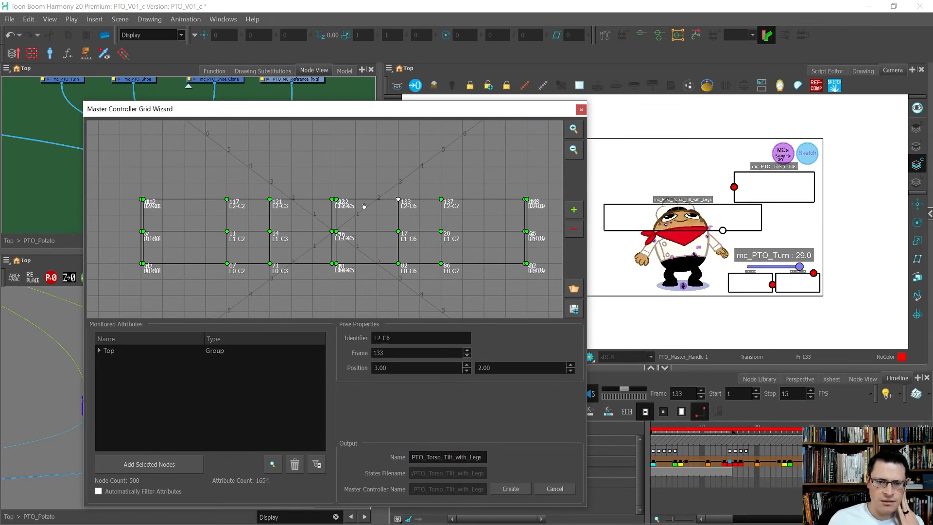
key("Tab")
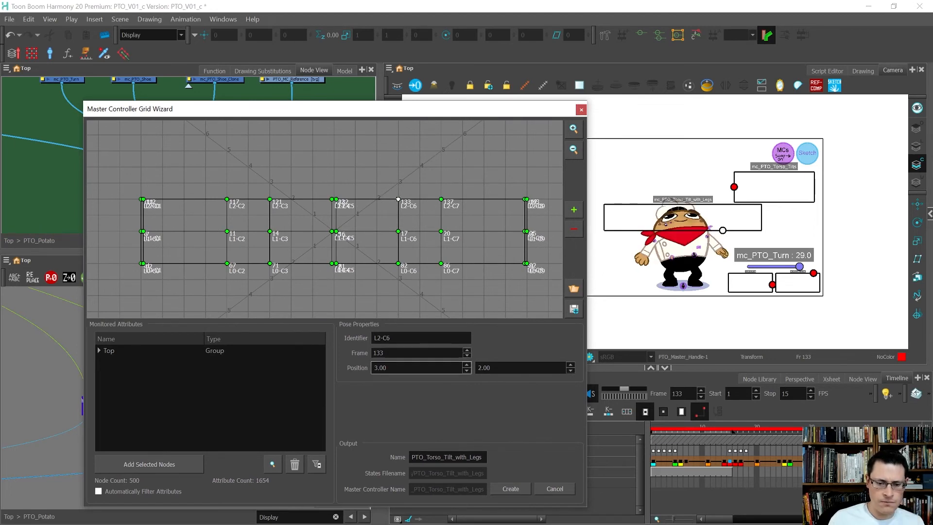
type("1")
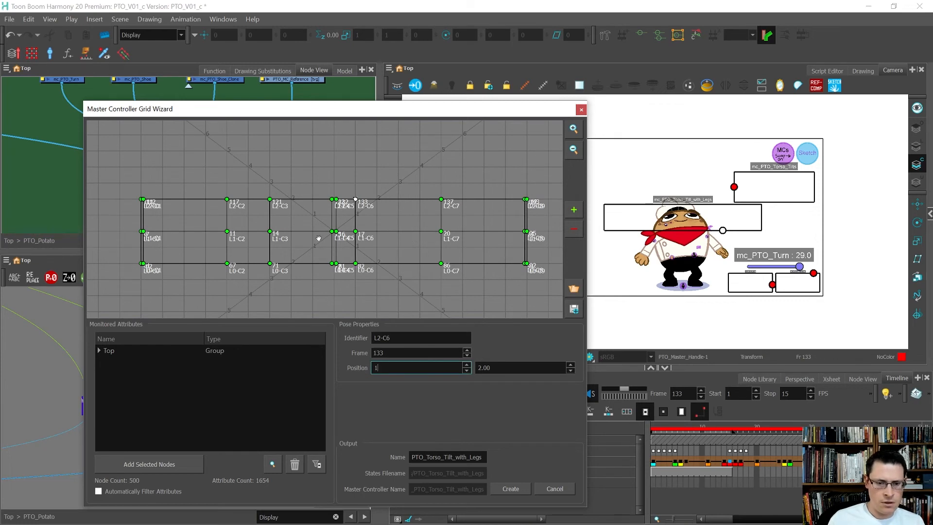
Step: Set the horizontal position of pose L2-C3 to -1.00 and check the poses in columns C1 to C3
left_click(269, 199)
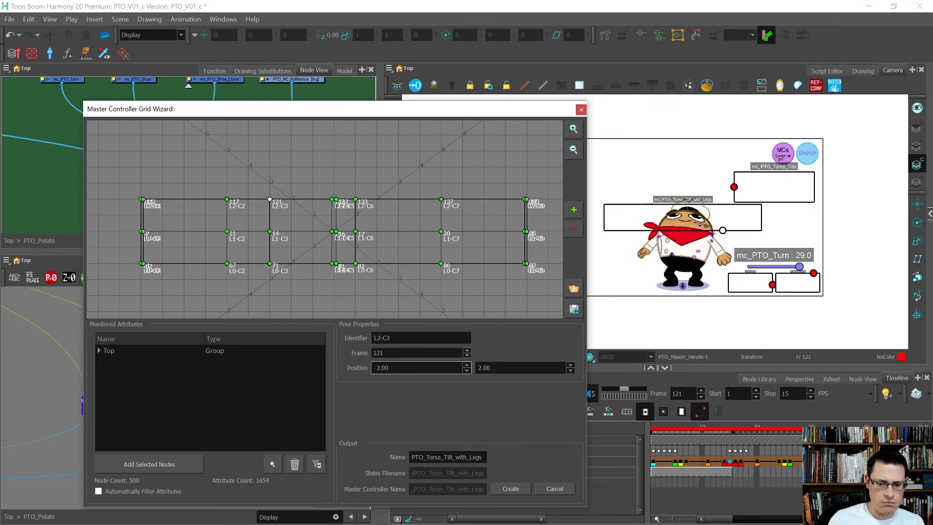
type("-1")
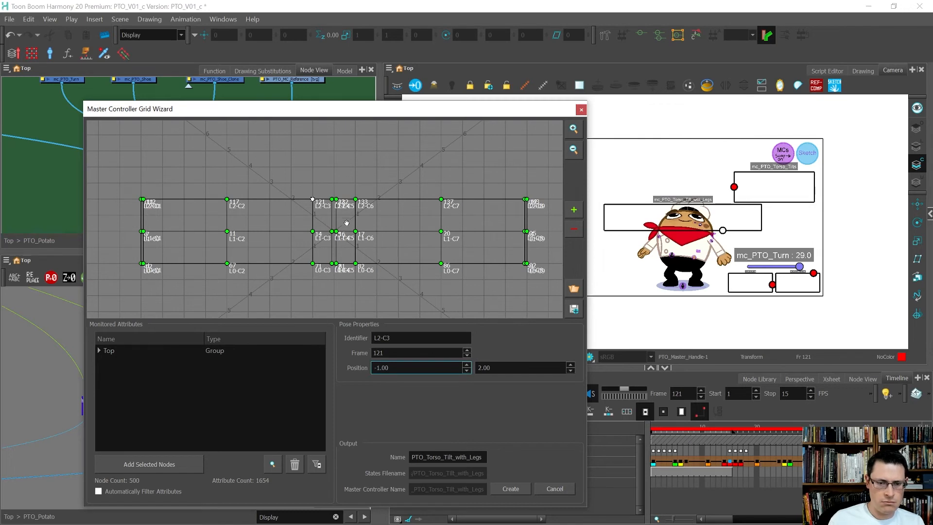
left_click(227, 200)
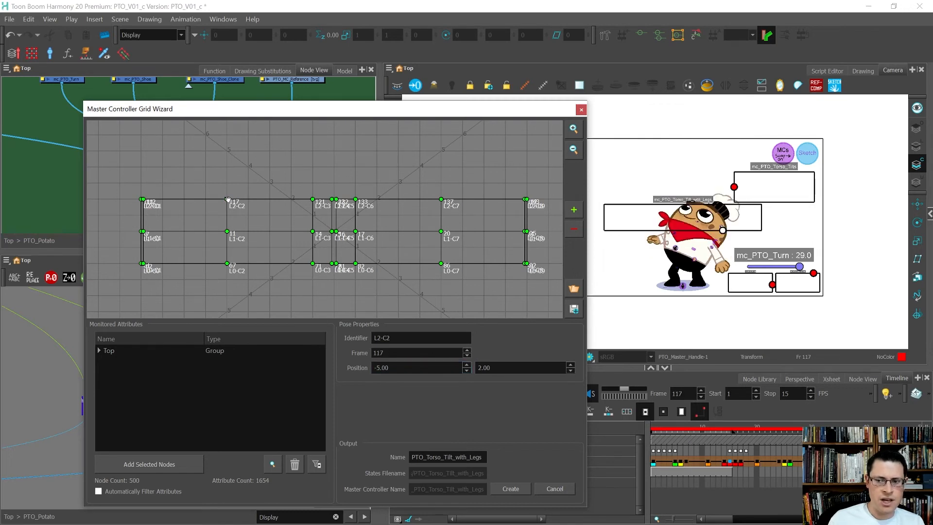
left_click(143, 199)
left_click(227, 199)
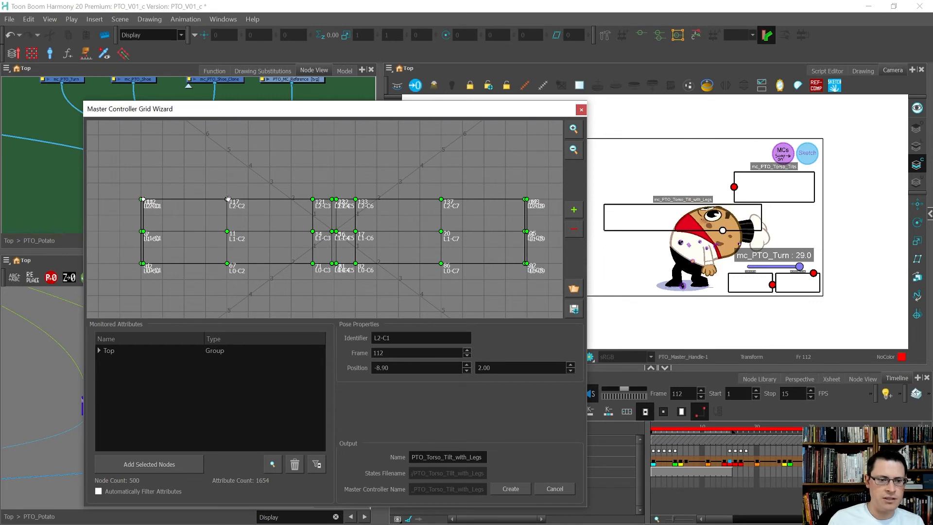
left_click(312, 200)
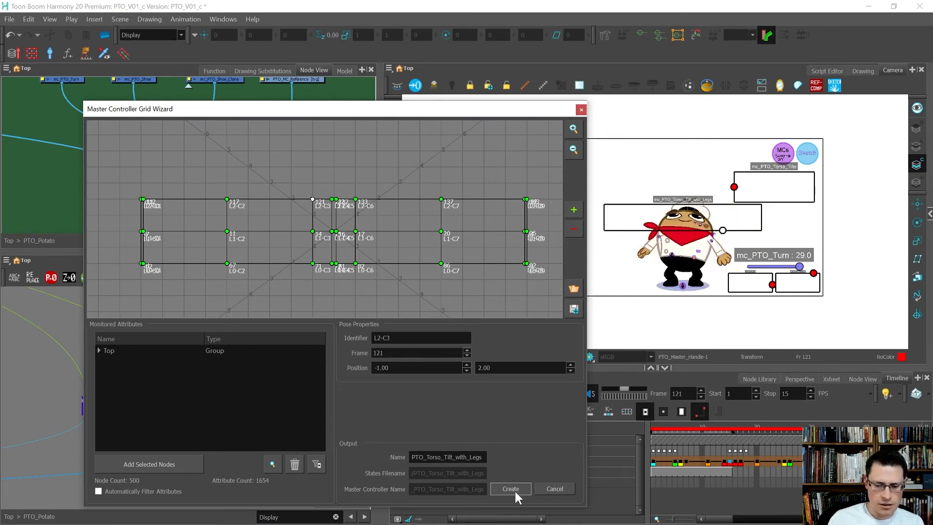
Step: Remove the existing mc_PTO_Torso_Tilt_with_Legs controller node from the network and decline saving the scene
left_click_drag(221, 116, 451, 118)
left_click(170, 164)
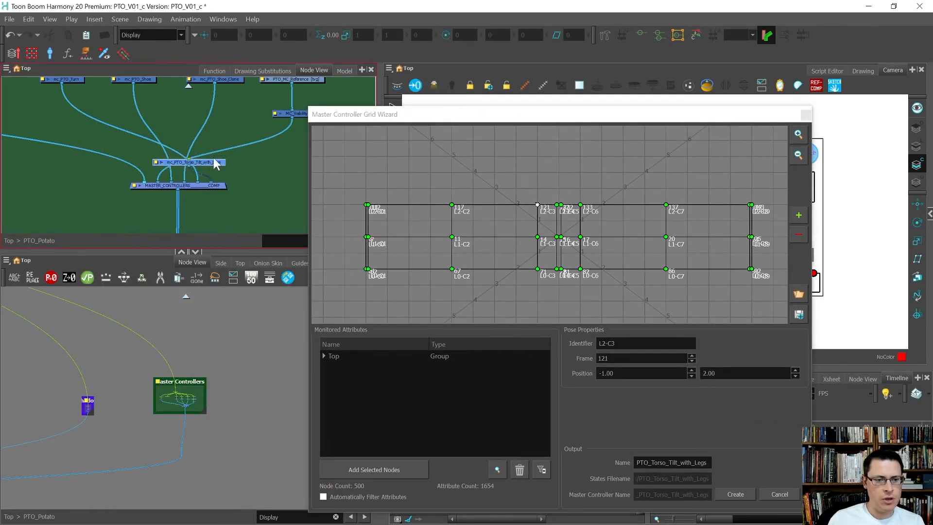
key("ctrl+x")
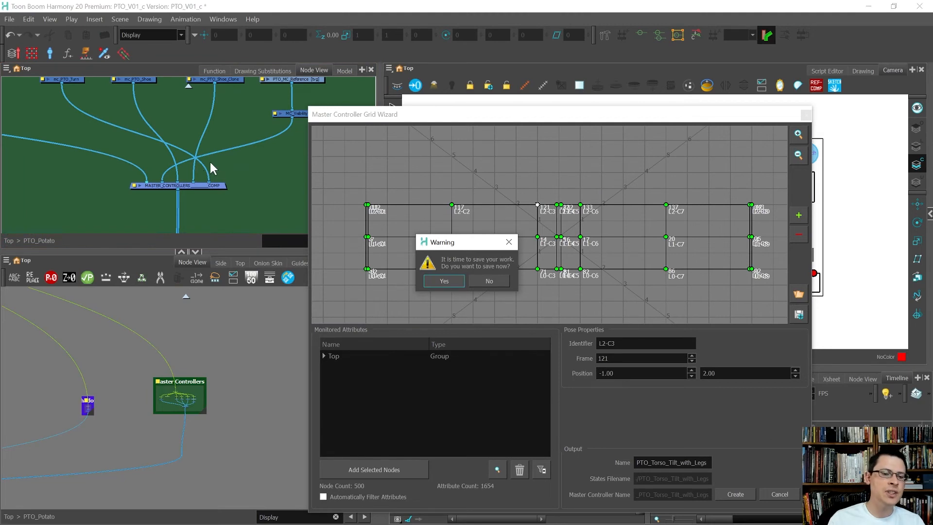
left_click(483, 284)
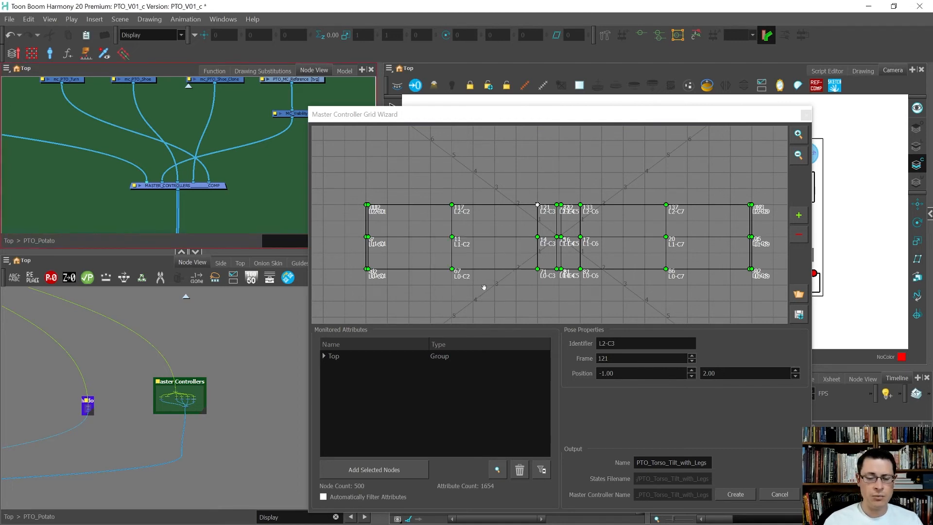
Step: Create the PTO_Torso_Tilt_with_Legs grid controller and attach it to the PTO_Potato MASTER_CONTROLLERS composite
left_click(730, 492)
left_click(454, 256)
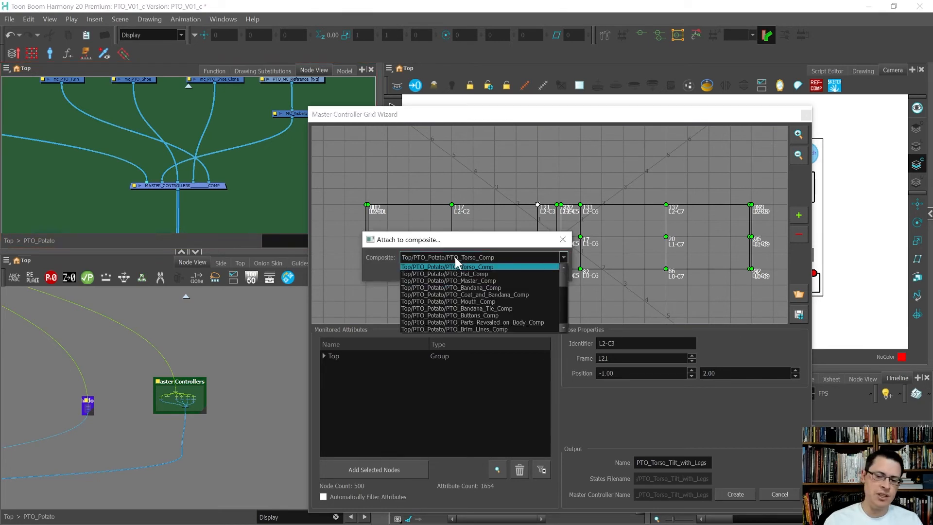
left_click(466, 280)
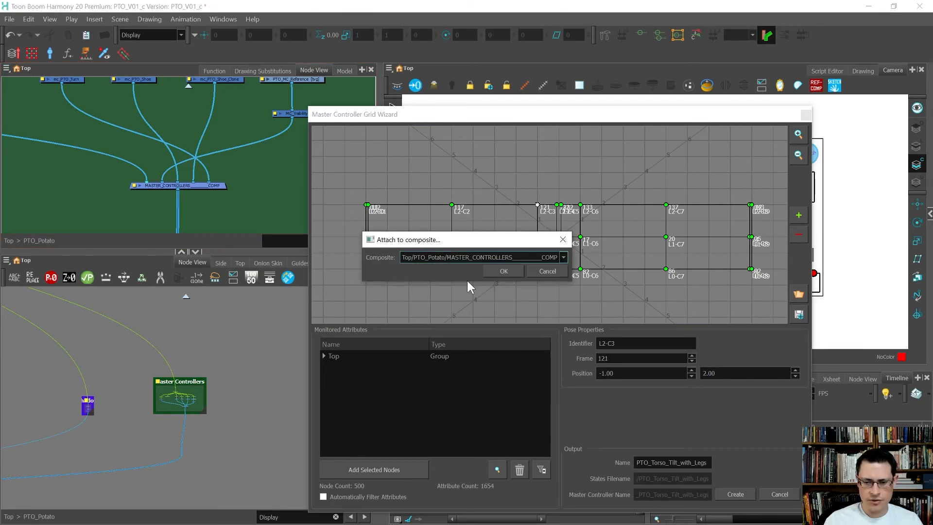
left_click(489, 272)
Step: Save the poses in the PTO scripts folder as PTO_Torso_Tilt_with_Legs.tbState, replacing the existing file
double_click(424, 144)
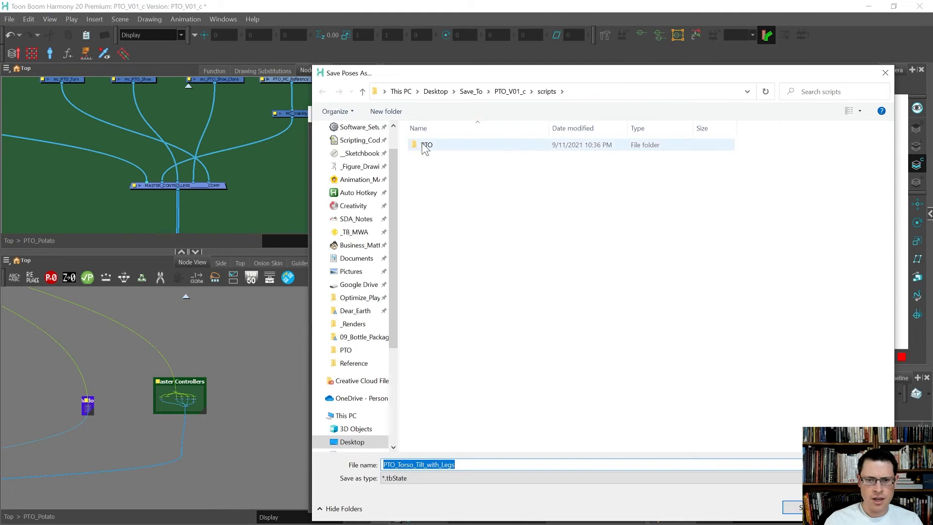
left_click(489, 169)
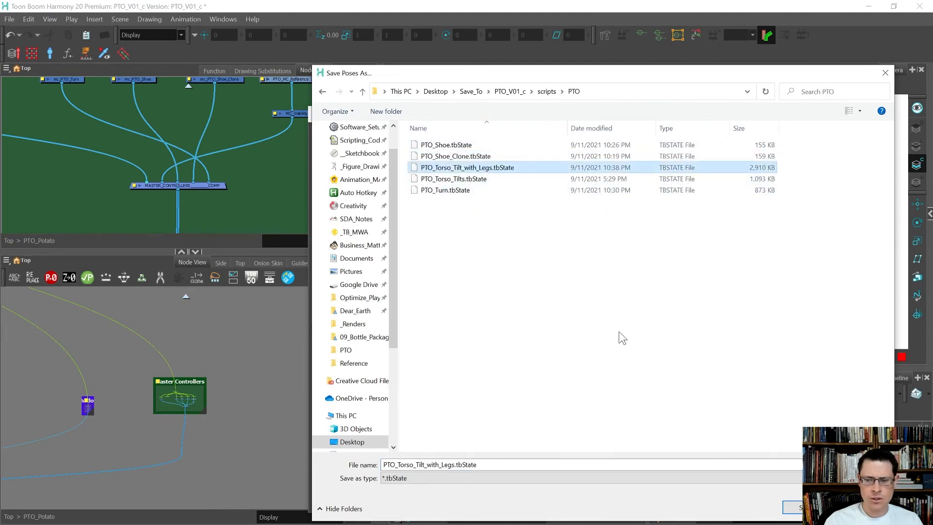
left_click(792, 507)
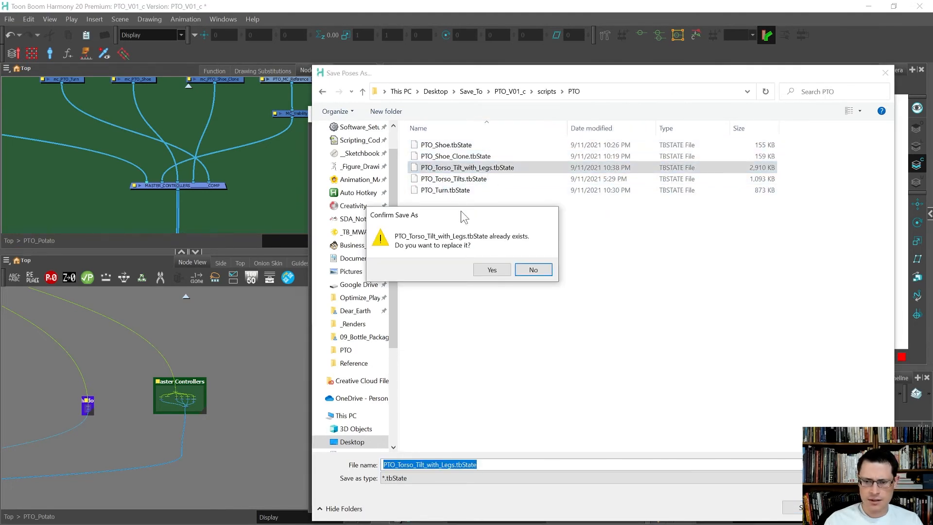
left_click(488, 271)
left_click_drag(534, 116, 510, 114)
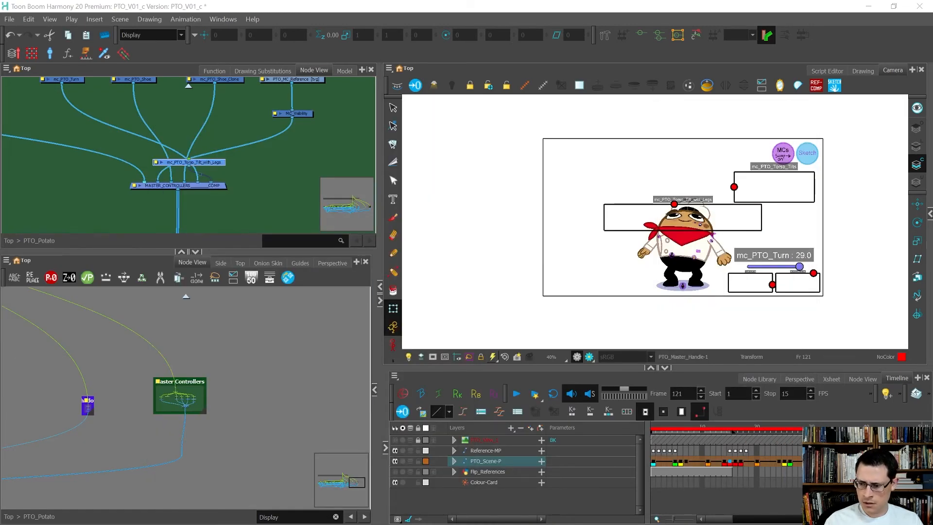
Step: Go to frame 40 and test the new torso-tilt-with-legs grid by moving its handle to the far-left edge near the lower corner
left_click(865, 428)
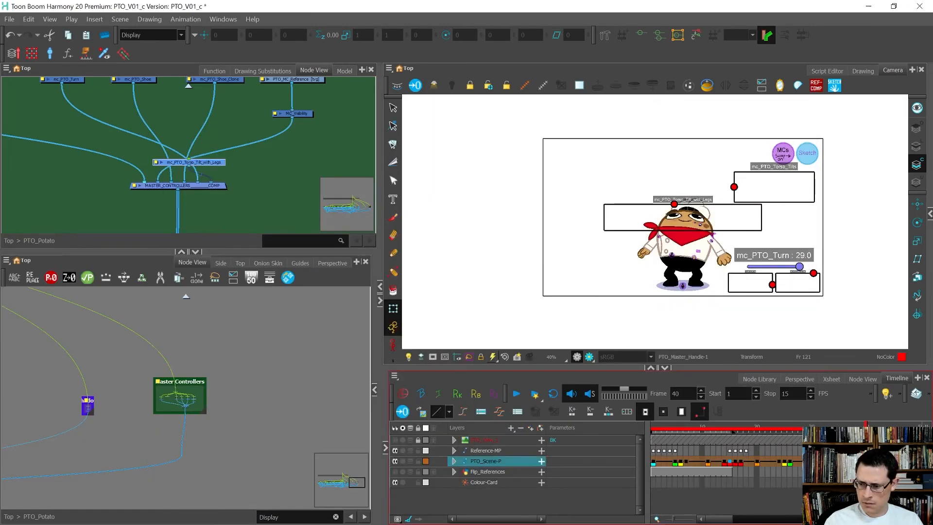
left_click(685, 329)
left_click_drag(676, 209, 590, 226)
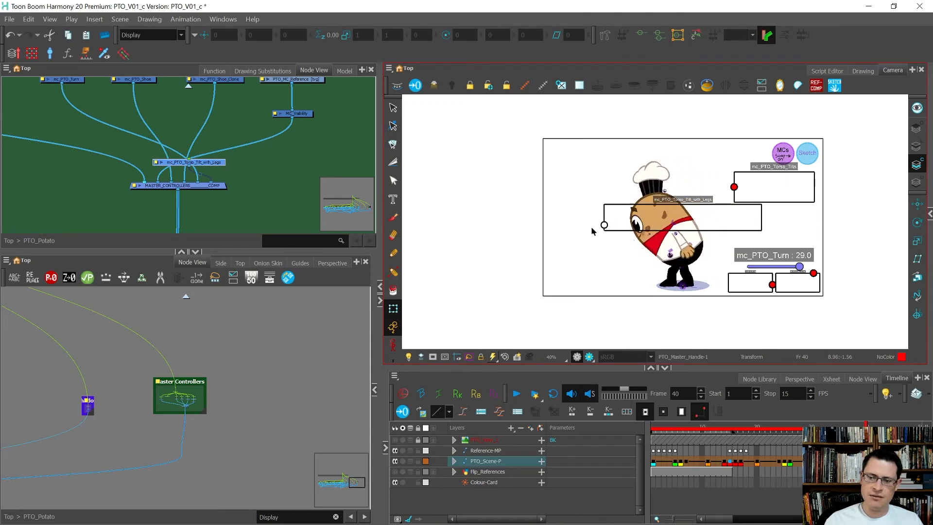
Step: Check the monitored PTO_Potato group in the grid wizard and clear all monitored attributes
left_click(63, 210)
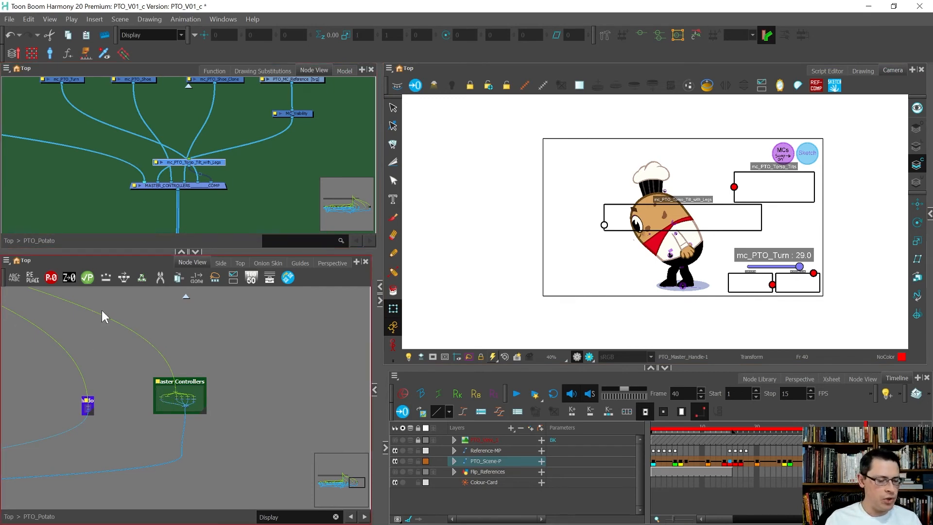
scroll(223, 374, "down", 3)
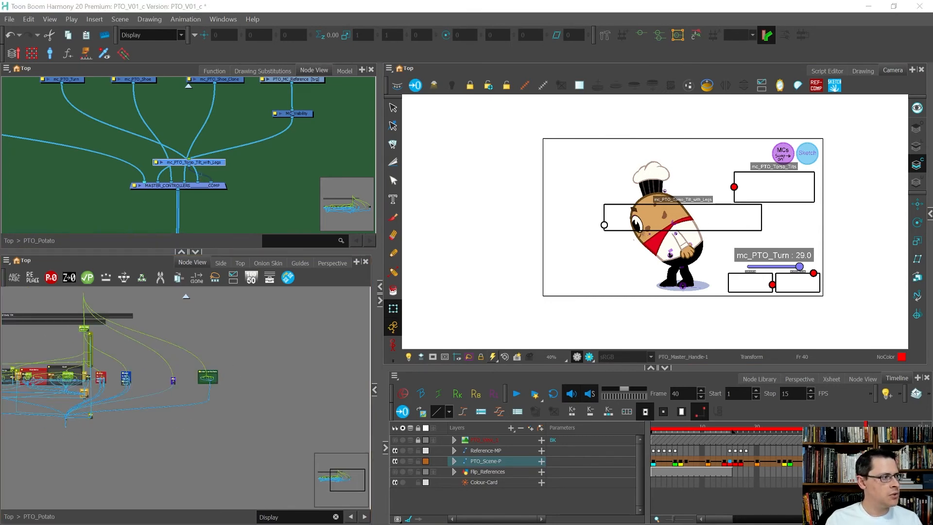
left_click_drag(0, 209, 291, 111)
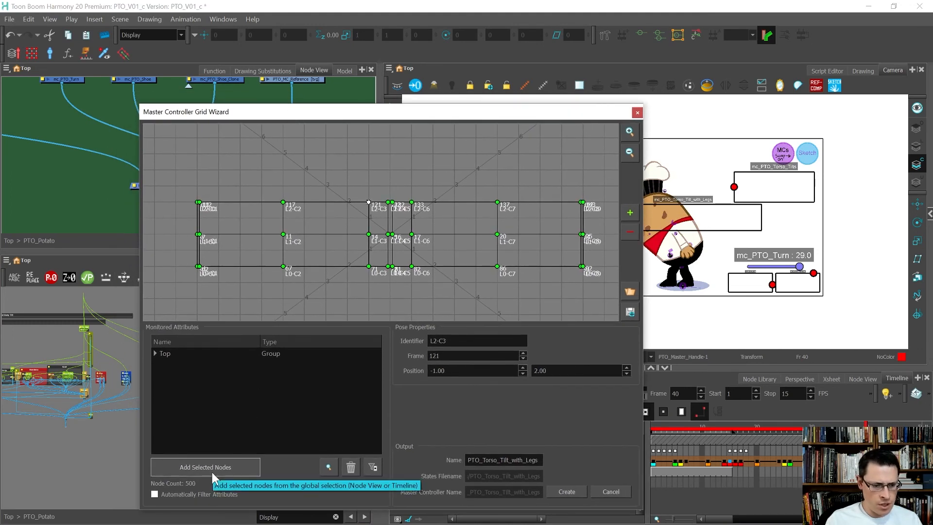
left_click(155, 353)
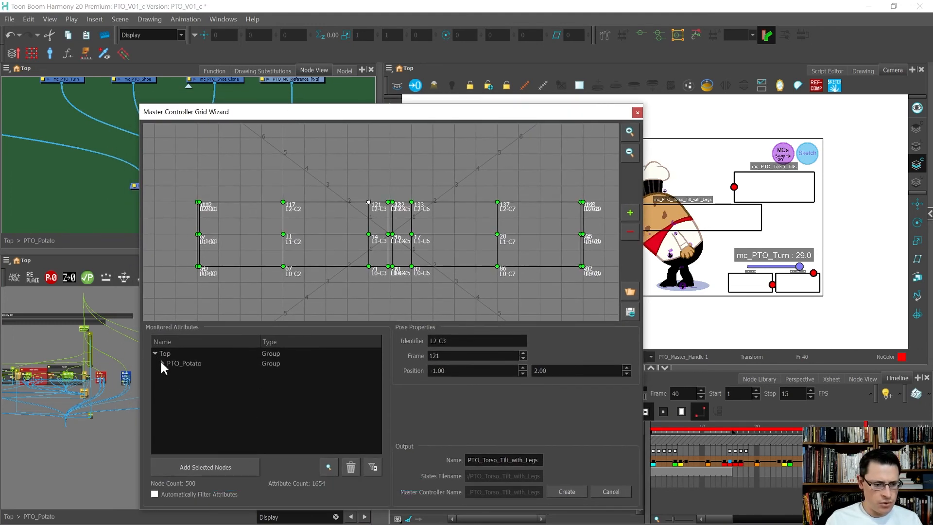
left_click(162, 363)
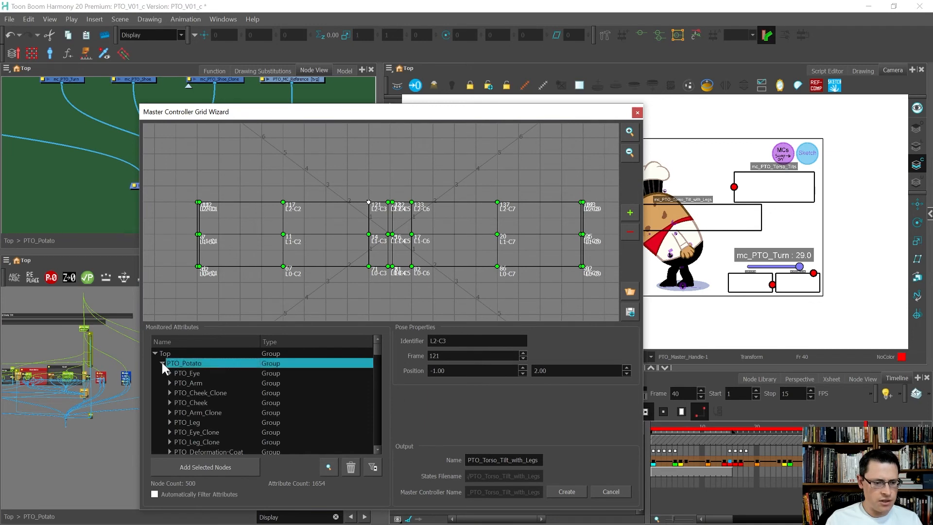
left_click(163, 363)
left_click(353, 467)
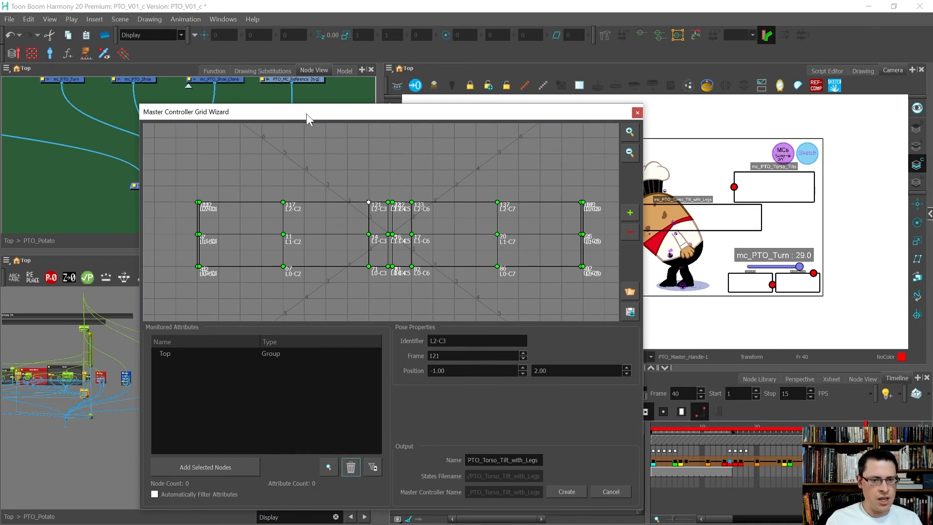
Step: Select the nodes spanned by the Included in Torso Tilts backdrop and add them to the grid wizard's monitored attributes
key("Escape")
scroll(280, 326, "down", 6)
scroll(189, 328, "up", 7)
left_click(138, 332)
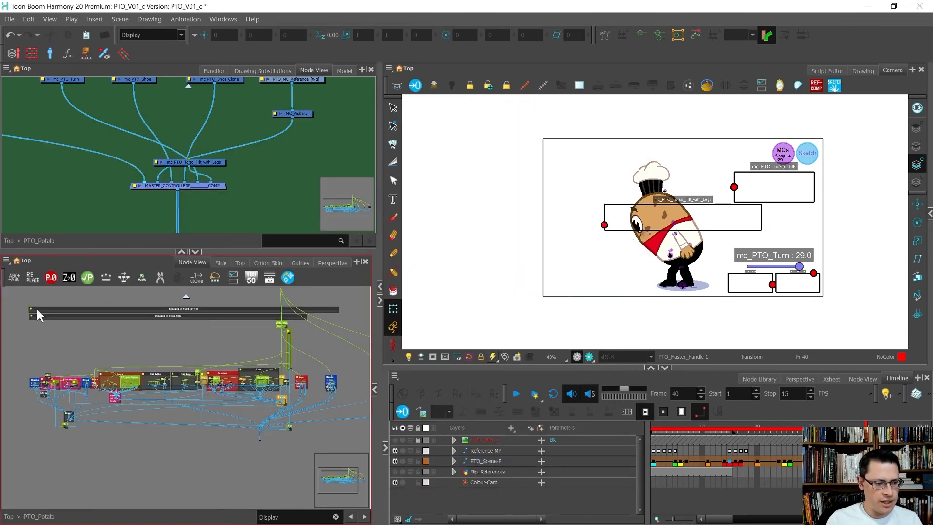
left_click_drag(17, 312, 145, 376)
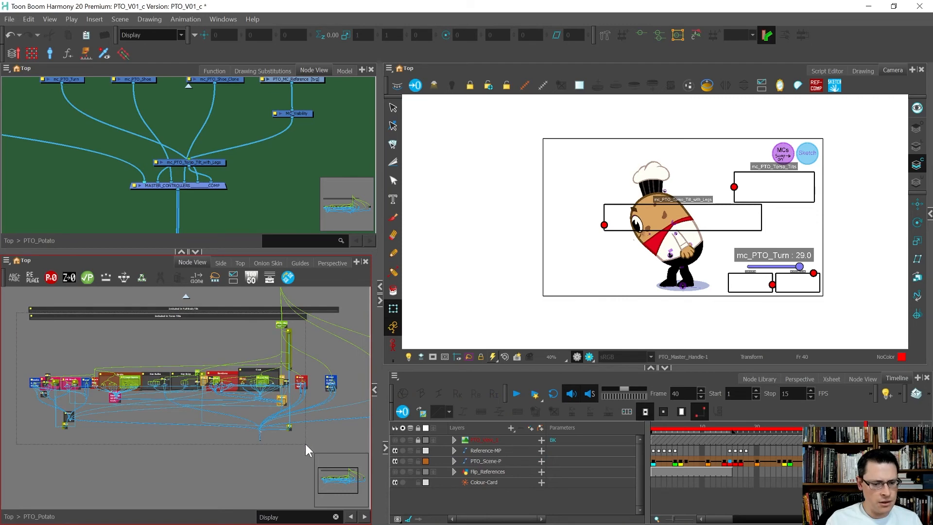
left_click_drag(310, 414, 310, 413)
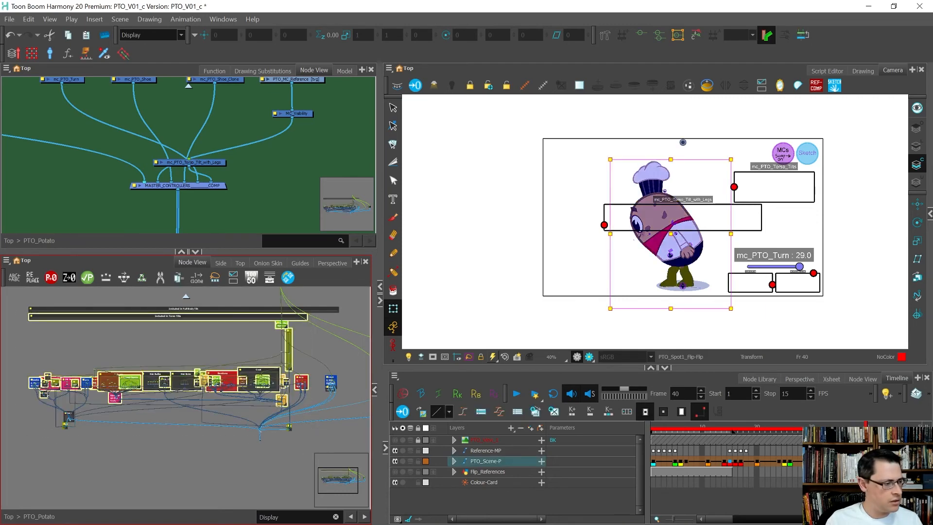
left_click_drag(415, 322, 282, 99)
left_click(119, 445)
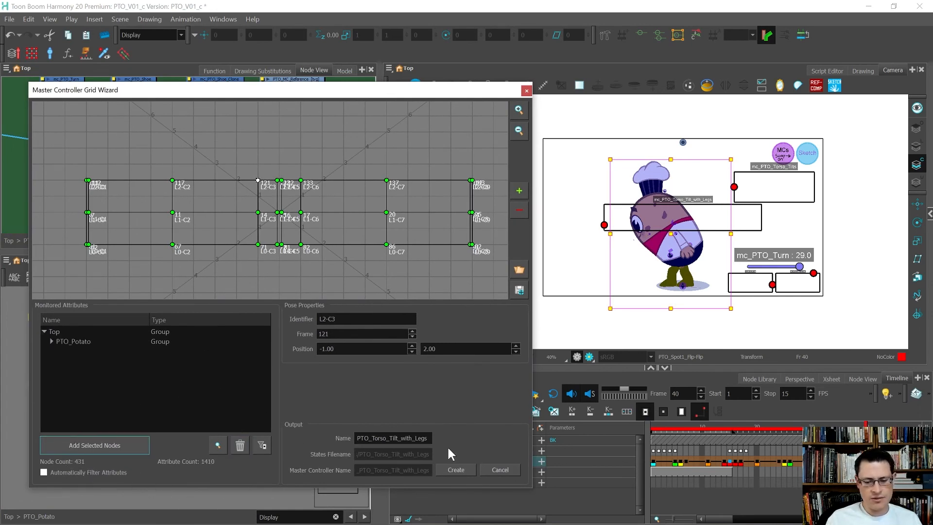
Step: Name the output PTO_Torso_Tilts and create the controller attached to the PTO_Potato MASTER_CONTROLLERS composite
left_click_drag(428, 437, 401, 438)
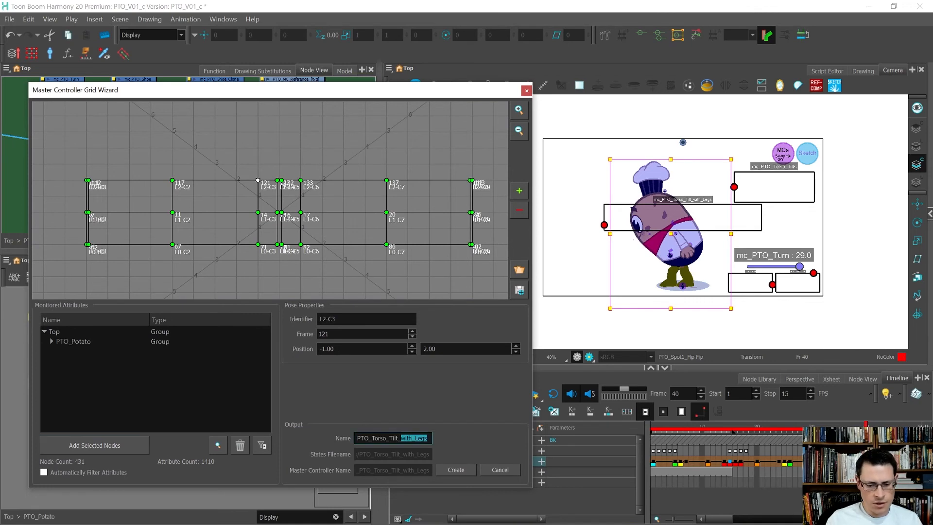
type("s")
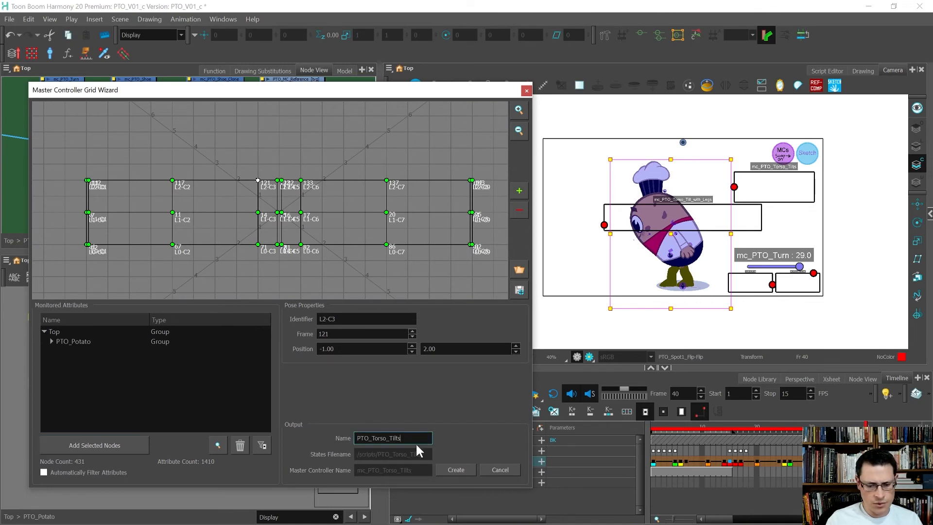
left_click(447, 467)
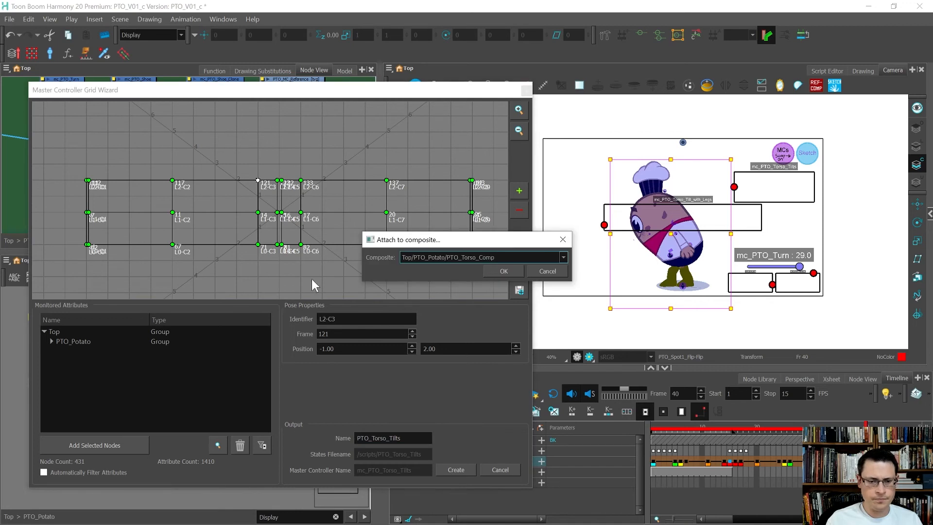
left_click(488, 257)
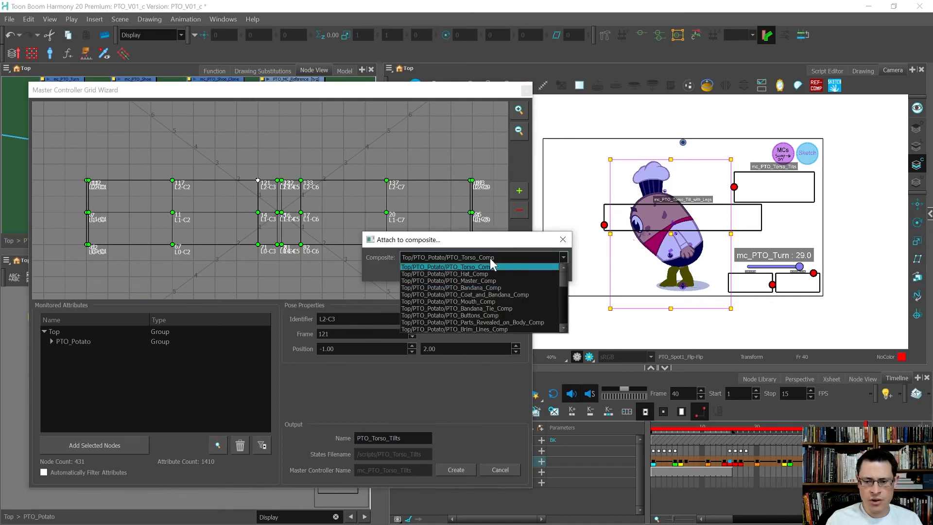
scroll(494, 291, "down", 5)
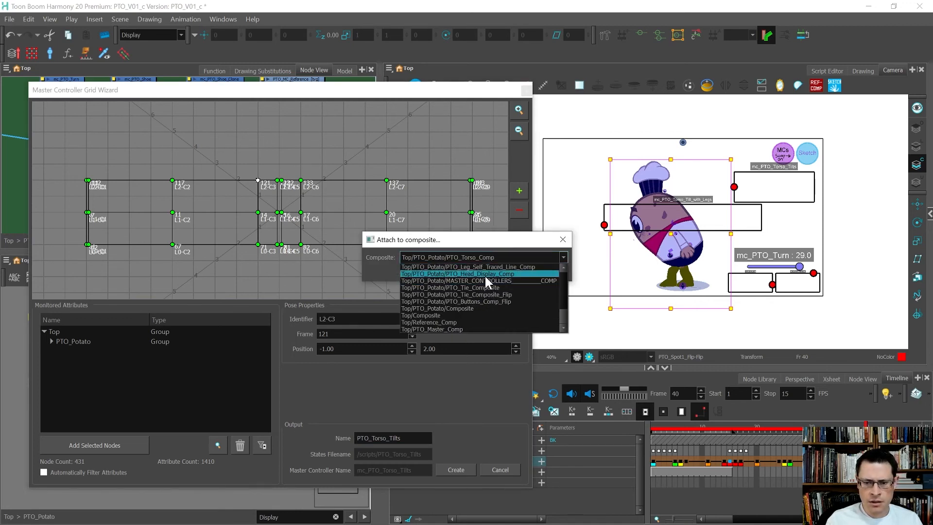
left_click(487, 278)
left_click(501, 270)
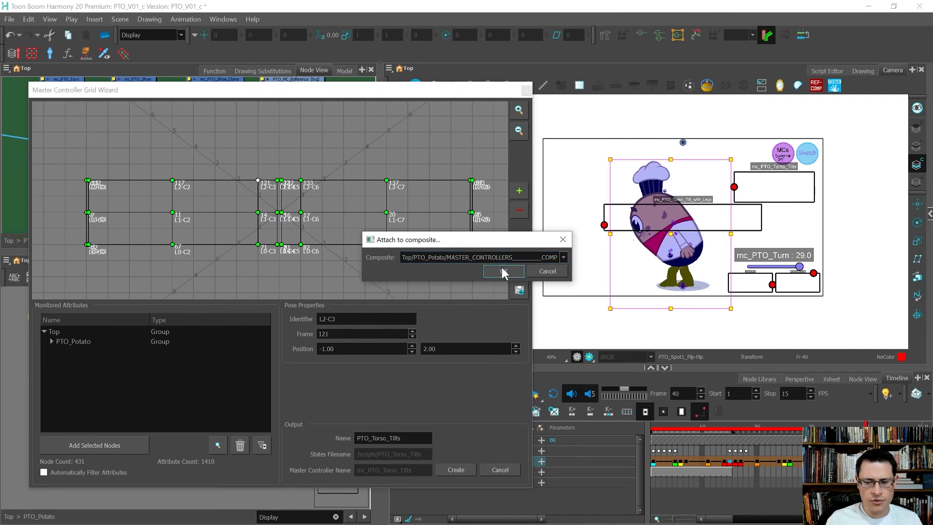
Step: Save the torso tilt poses as PTO_Torso_Tilts.tbState in the PTO folder, replacing the existing file
double_click(147, 144)
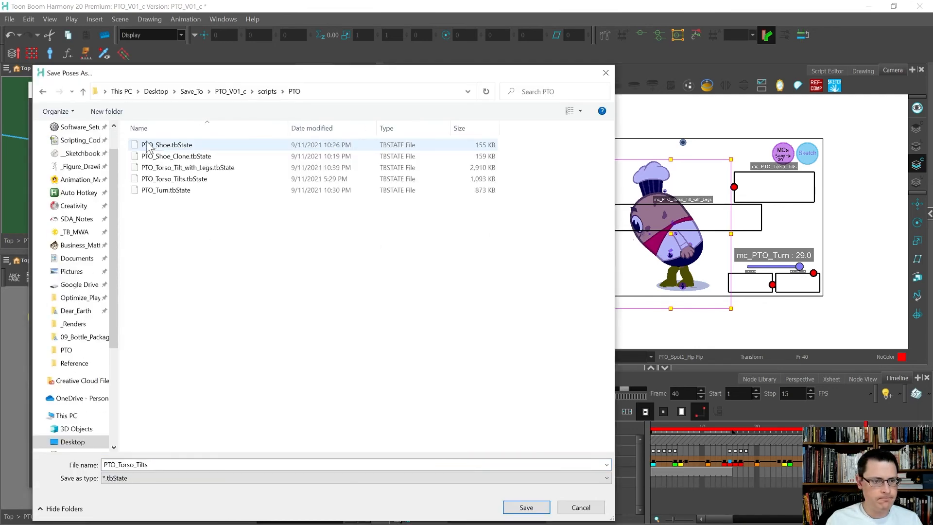
left_click(181, 180)
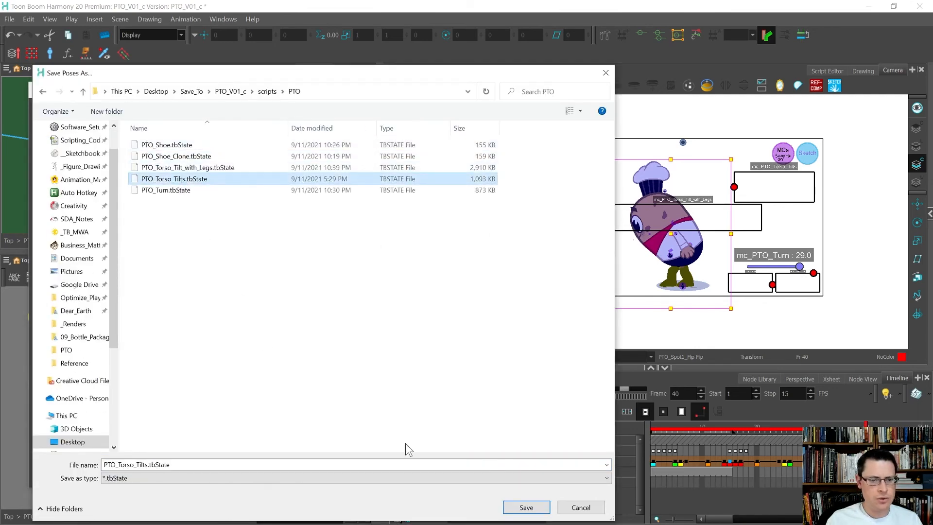
left_click(526, 507)
left_click(499, 268)
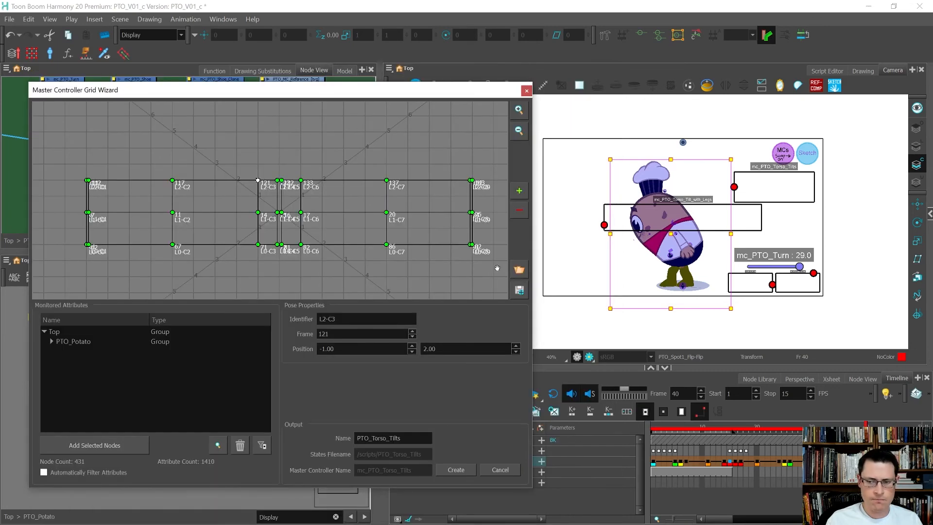
left_click_drag(476, 87, 470, 88)
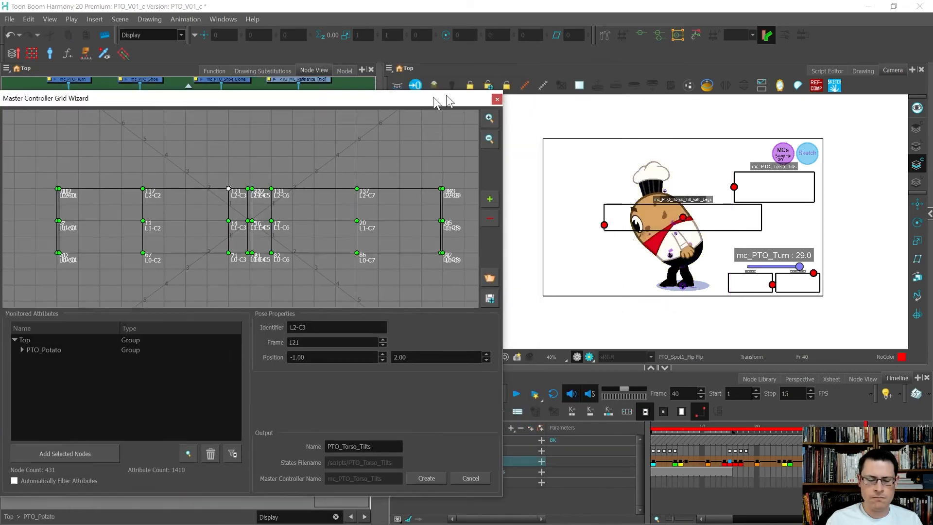
Step: Move the mc_PTO_Torso_Tilt_with_Legs node directly below the mc_PTO_Full_Body_Tilt-P peg in the network
scroll(282, 199, "down", 3)
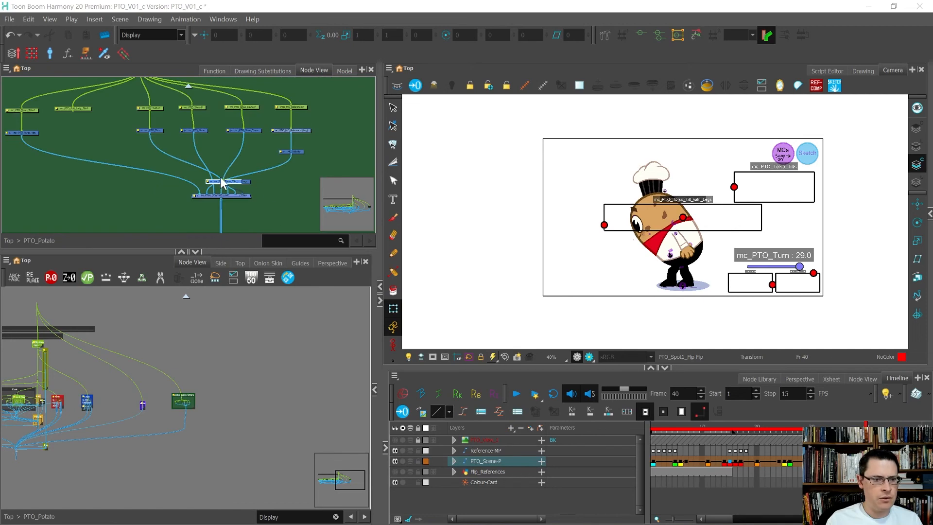
scroll(220, 178, "up", 5)
left_click(245, 187)
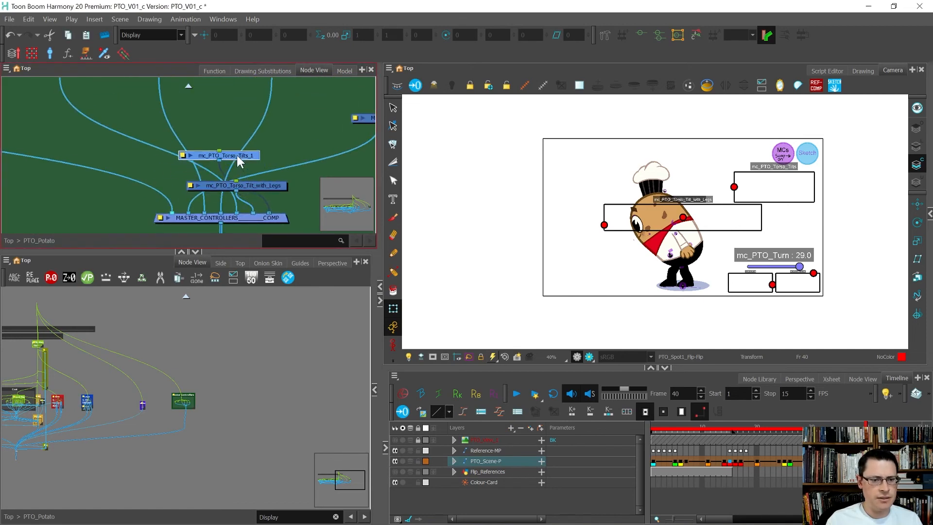
scroll(249, 176, "down", 3)
scroll(138, 137, "up", 2)
scroll(65, 136, "down", 2)
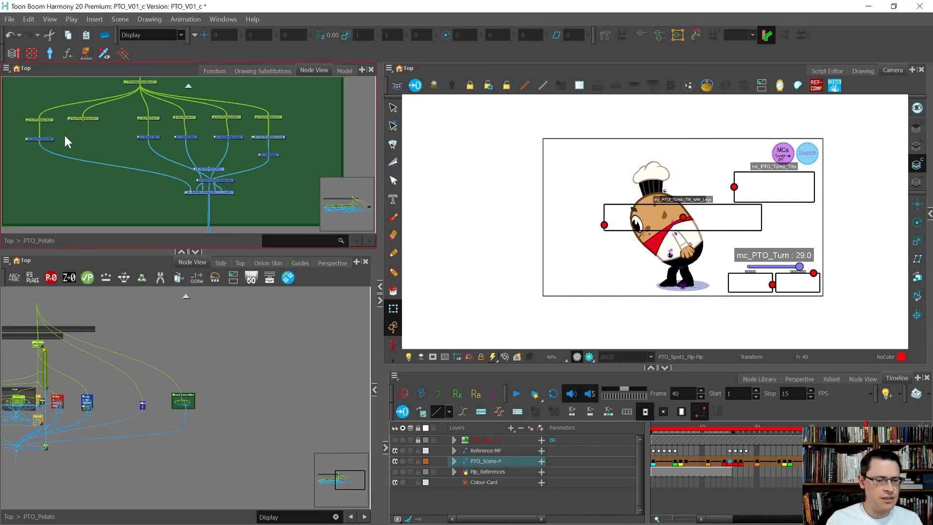
left_click_drag(226, 182, 104, 140)
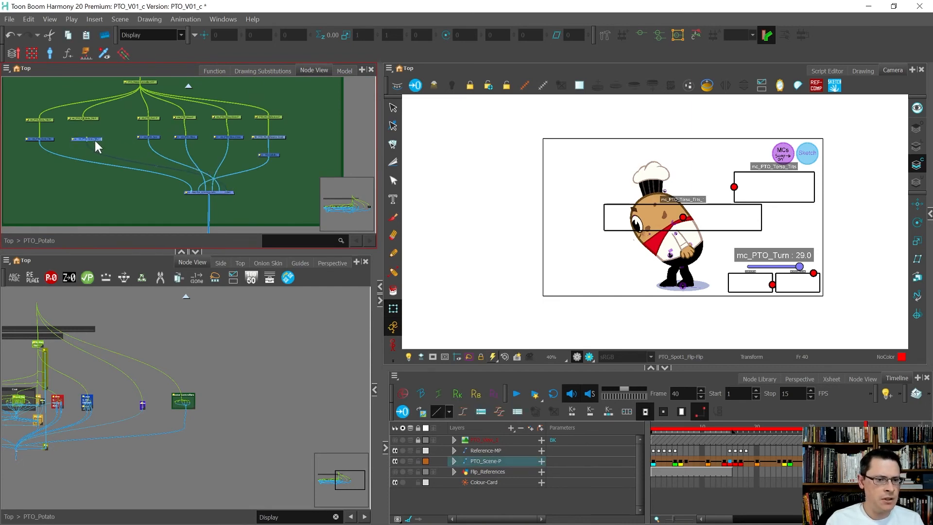
key("ctrl+z")
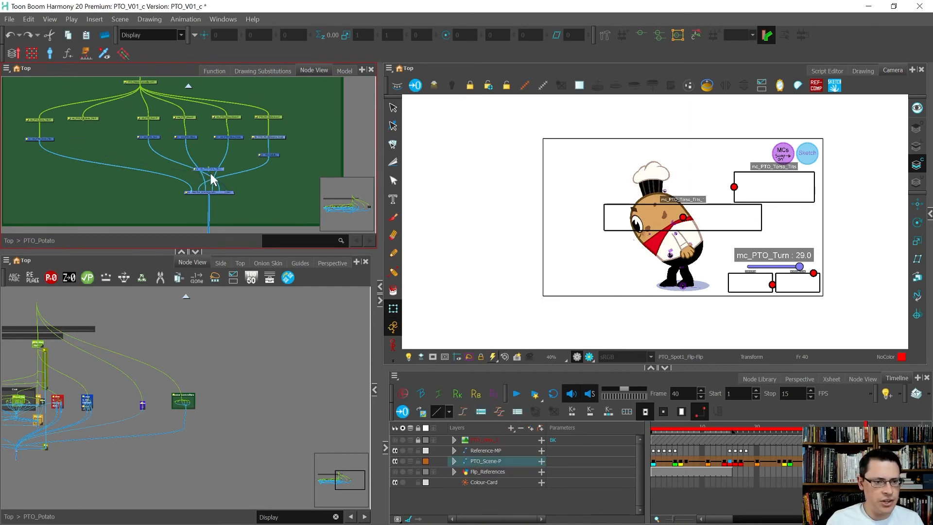
scroll(209, 171, "up", 3)
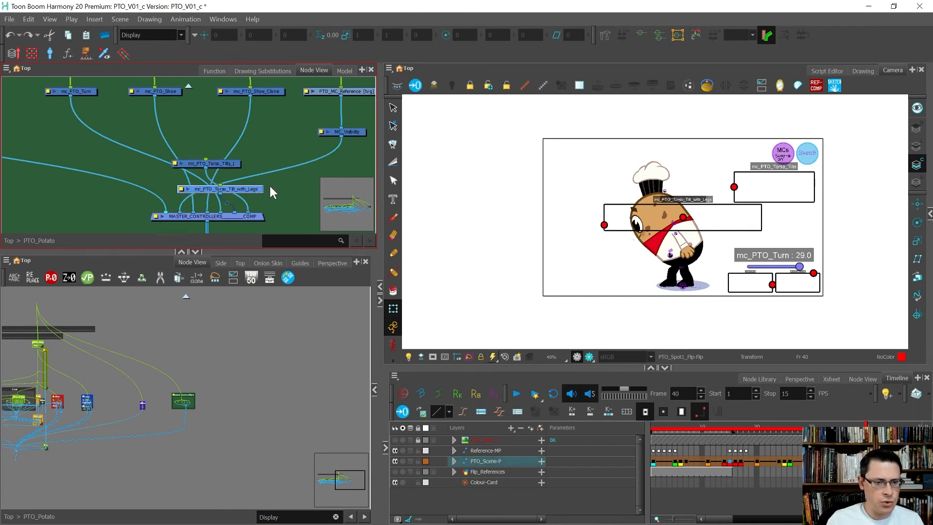
scroll(269, 185, "down", 3)
scroll(111, 115, "up", 3)
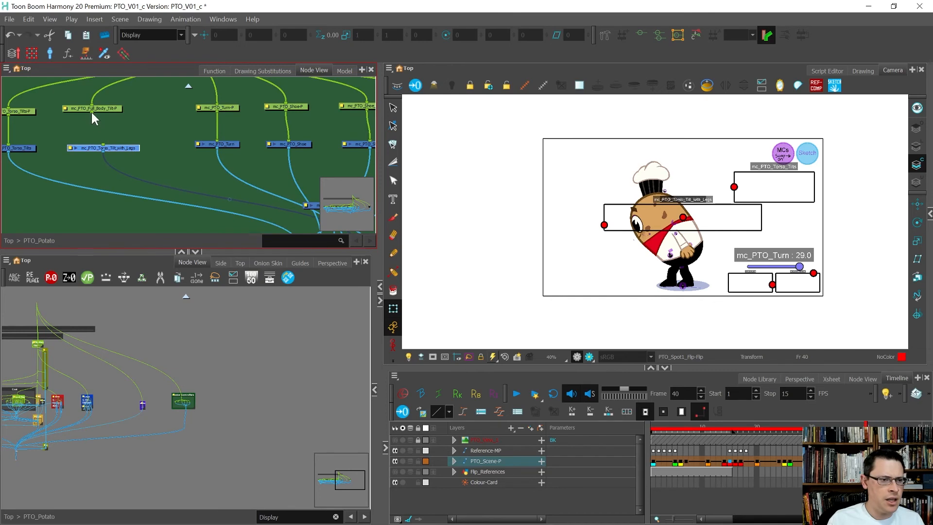
Step: Connect the mc_PTO_Full_Body_Tilt-P peg to the mc_PTO_Torso_Tilt_with_Legs controller and copy the controller's name
left_click_drag(91, 112, 100, 146)
scroll(74, 152, "up", 3)
double_click(72, 148)
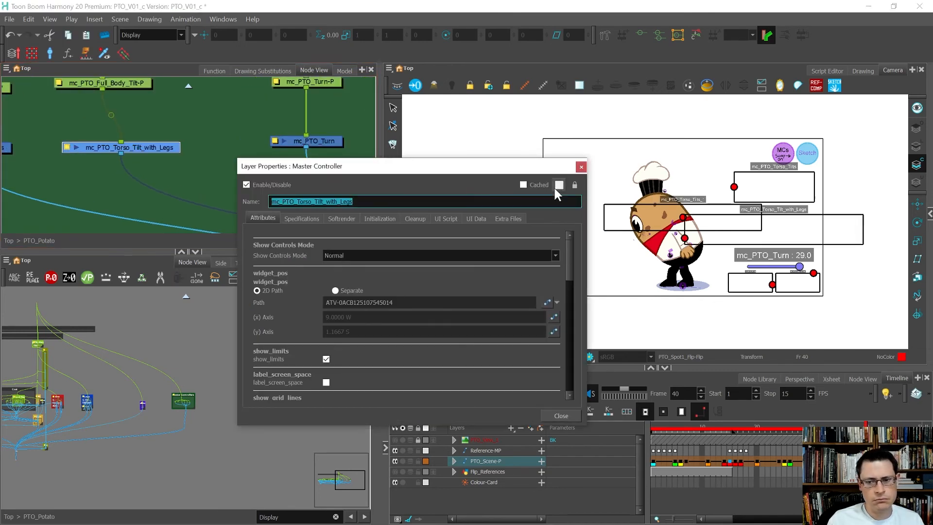
left_click(581, 167)
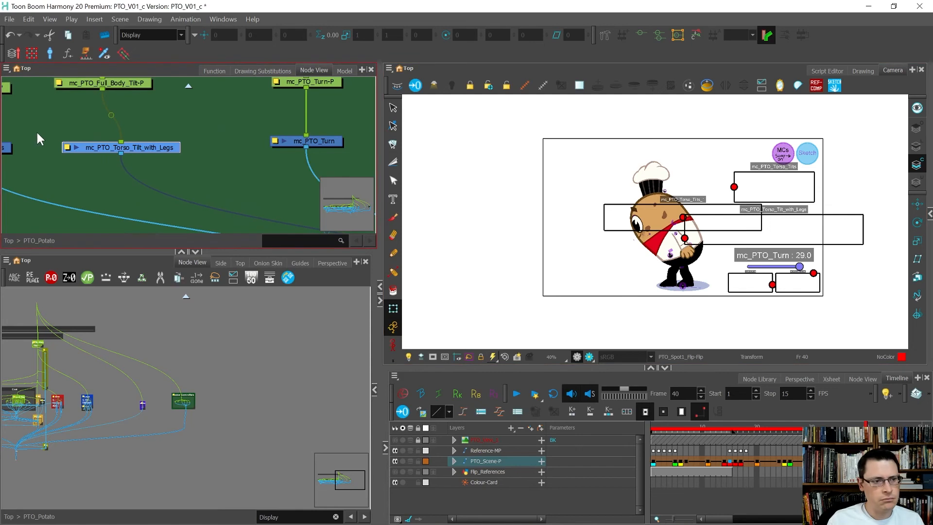
Step: Rename the mc_PTO_Full_Body_Tilt-P peg to mc_PTO_Torso_Tilt_with_Legs-P and place it directly above its controller
left_click(58, 81)
left_click_drag(353, 201, 179, 188)
type("mc_PTO_Torso_Tilt_with_Legs")
type("-P")
key("Return")
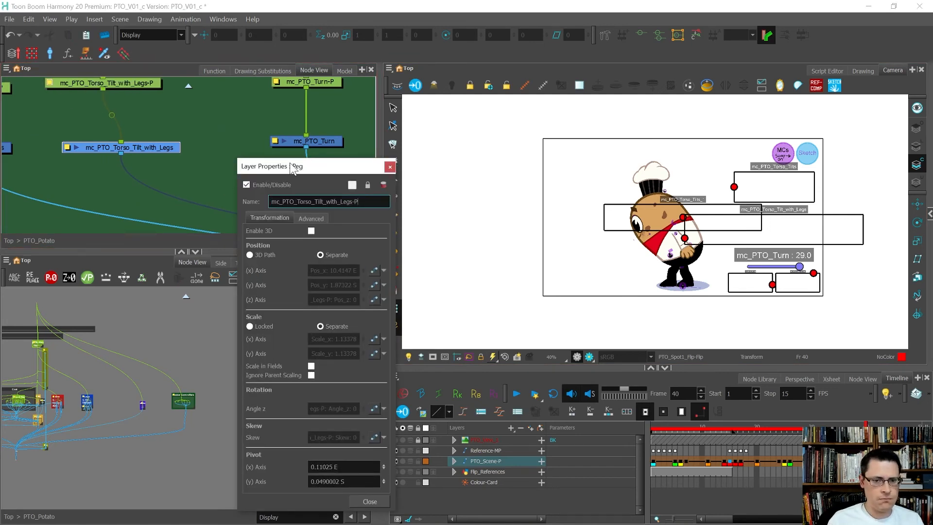
left_click(387, 168)
scroll(206, 181, "down", 4)
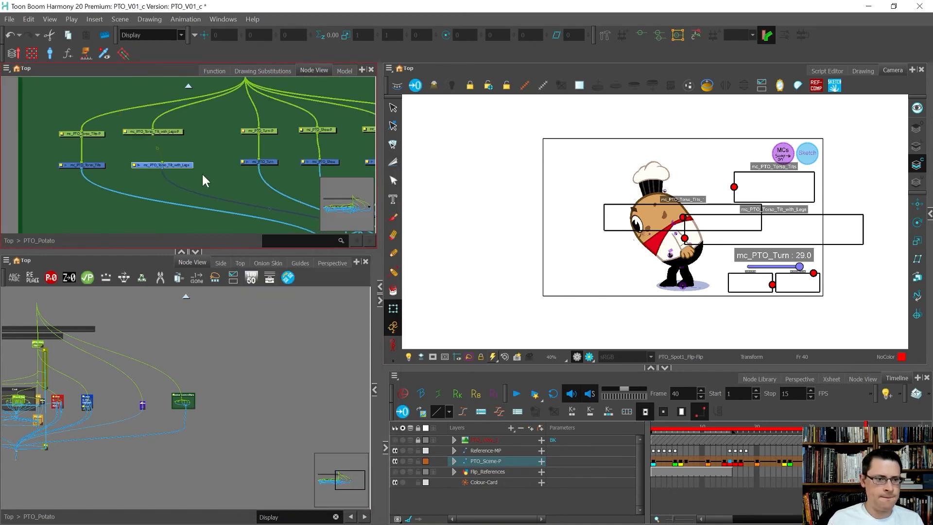
left_click_drag(192, 142, 159, 123)
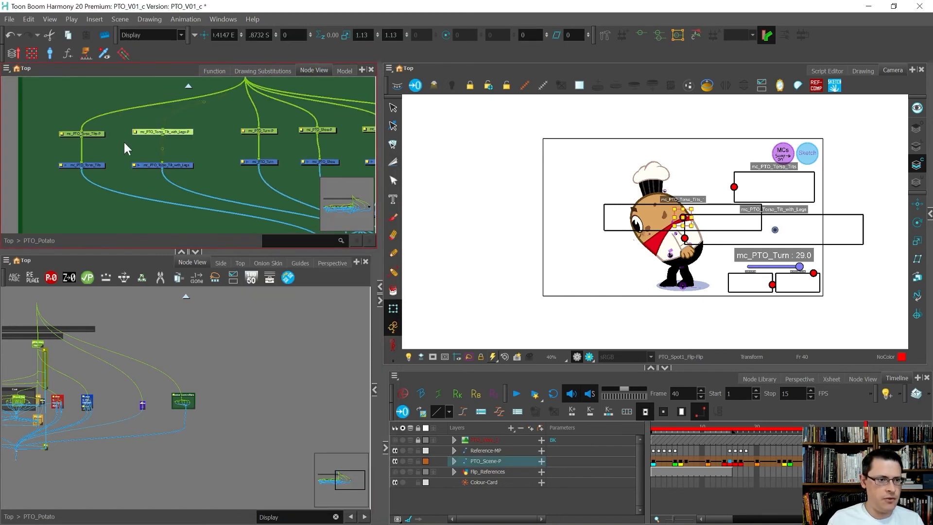
Step: Delete the old mc_PTO_Torso_Tilts controller under its peg and select the newly created torso tilts controller above the composite
left_click_drag(113, 160, 46, 176)
key("Delete")
scroll(45, 177, "down", 4)
scroll(115, 190, "up", 3)
left_click(283, 200)
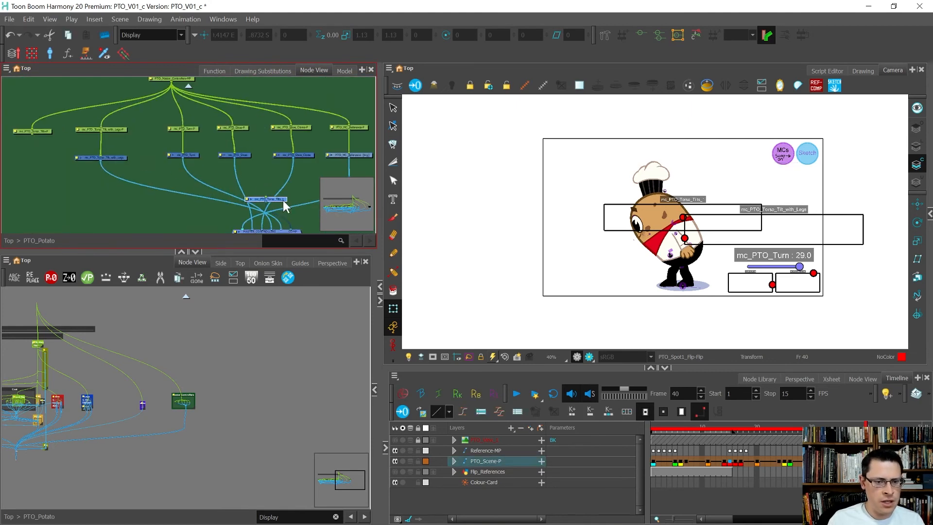
Step: Disable the Torso_Tilt_with_Legs, Turn, Shoe and Shoe_Clone controllers, and test a pose with the remaining torso tilts grid
scroll(122, 156, "down", 3)
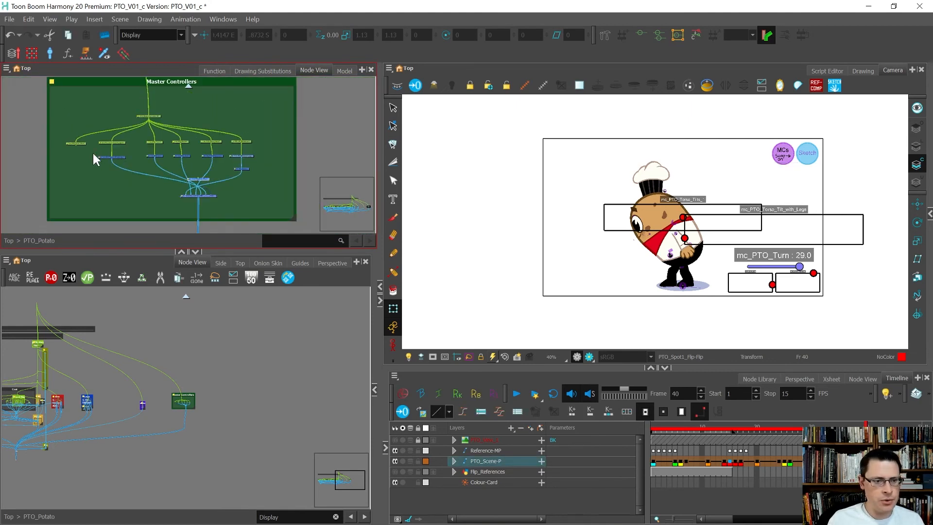
key("d")
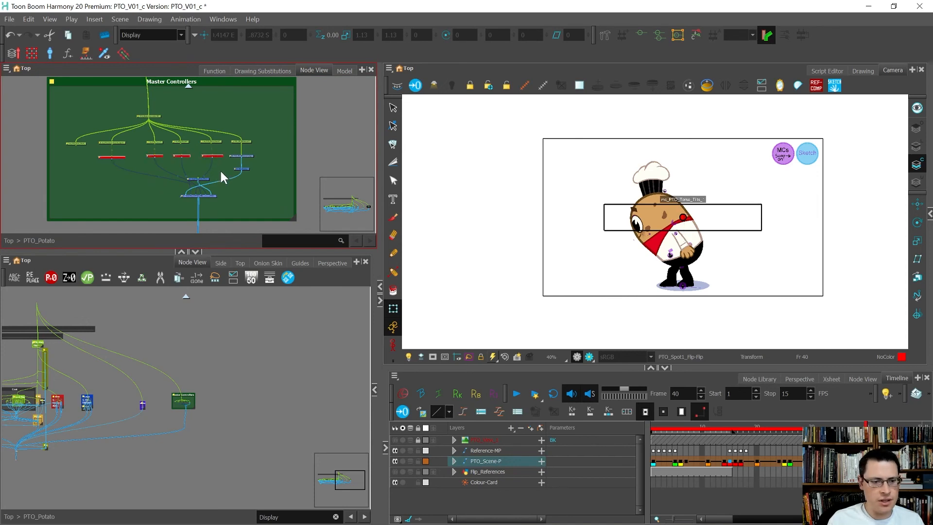
left_click(226, 192)
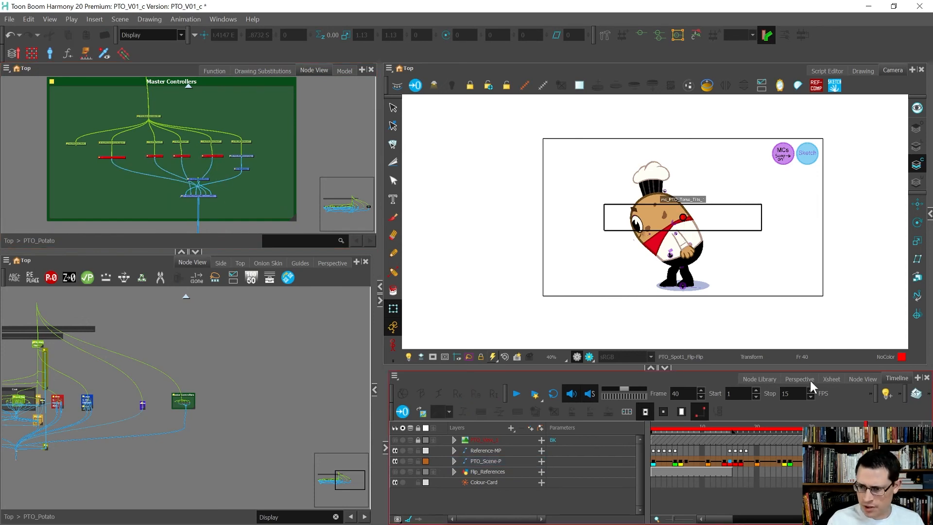
left_click(710, 237)
left_click_drag(679, 220, 652, 227)
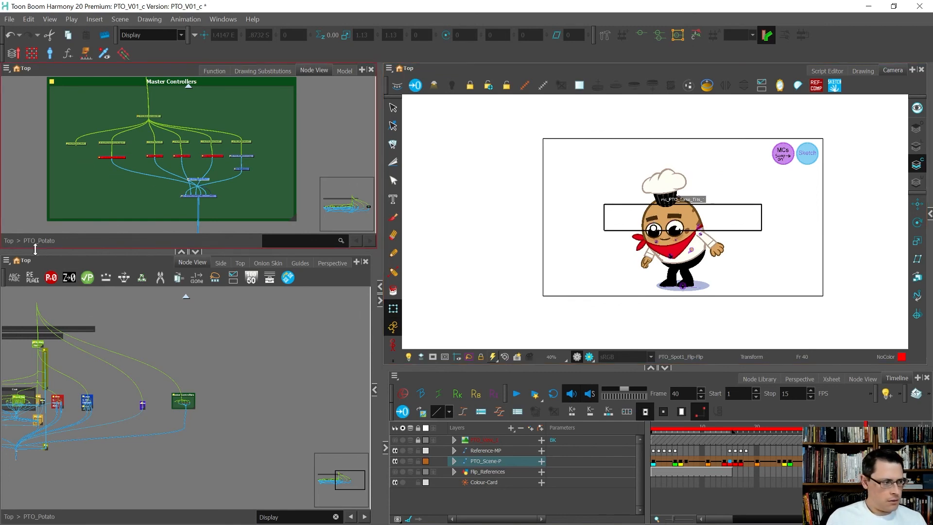
Step: Rename the newly created torso tilts controller to mc_PTO_Torso_Tilts
scroll(172, 170, "up", 5)
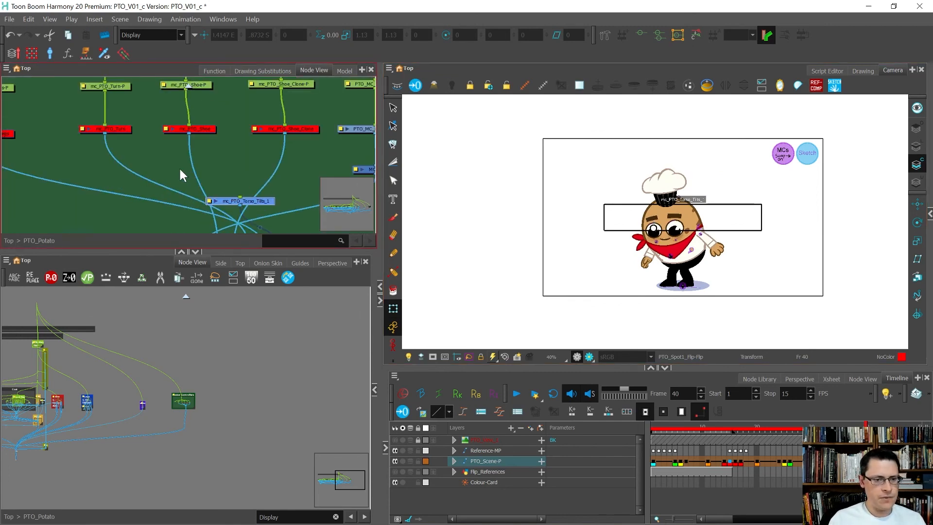
left_click(260, 200)
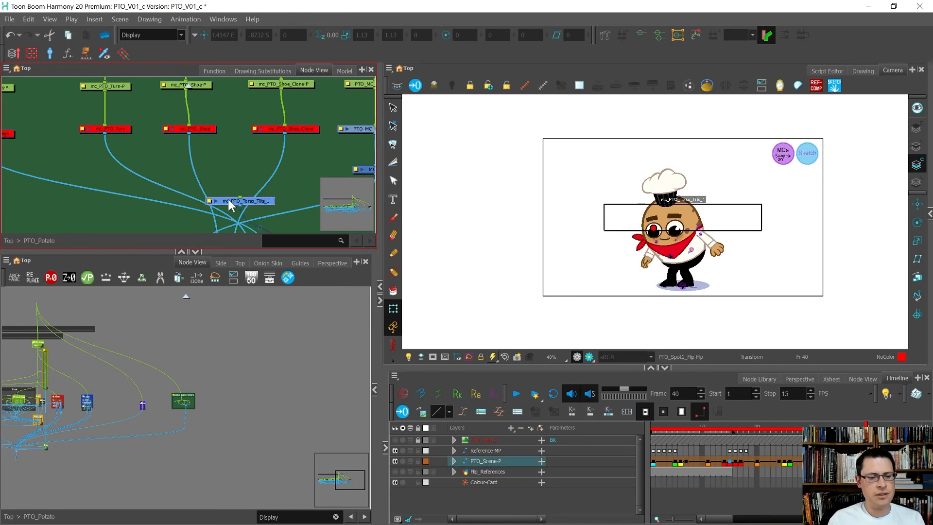
left_click(208, 200)
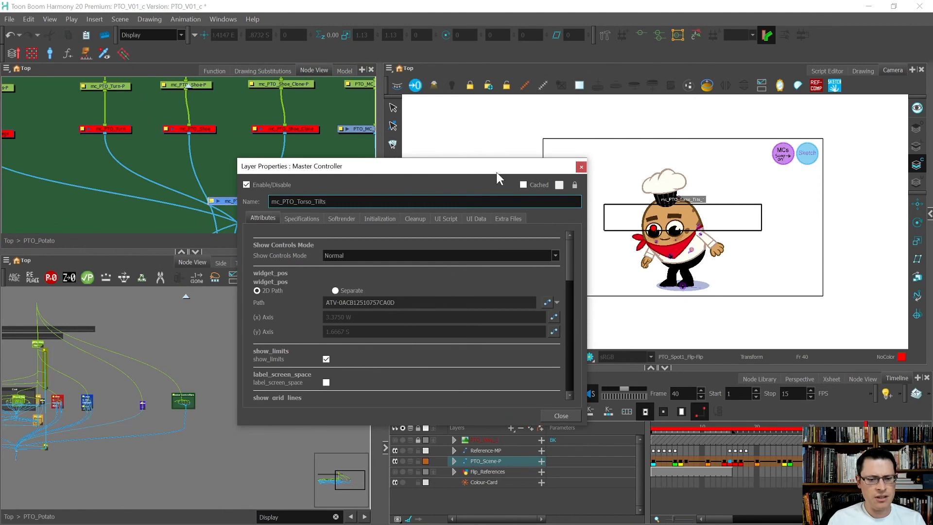
left_click(581, 167)
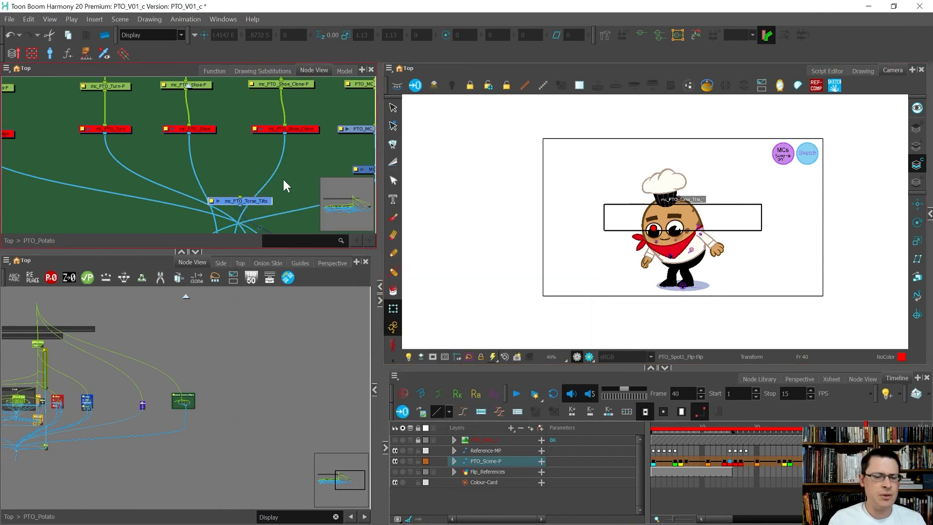
Step: Delete the mc_PTO_Torso_Tilts controller and recreate it from the grid wizard, attached to the PTO_Potato MASTER_CONTROLLERS composite
key("Delete")
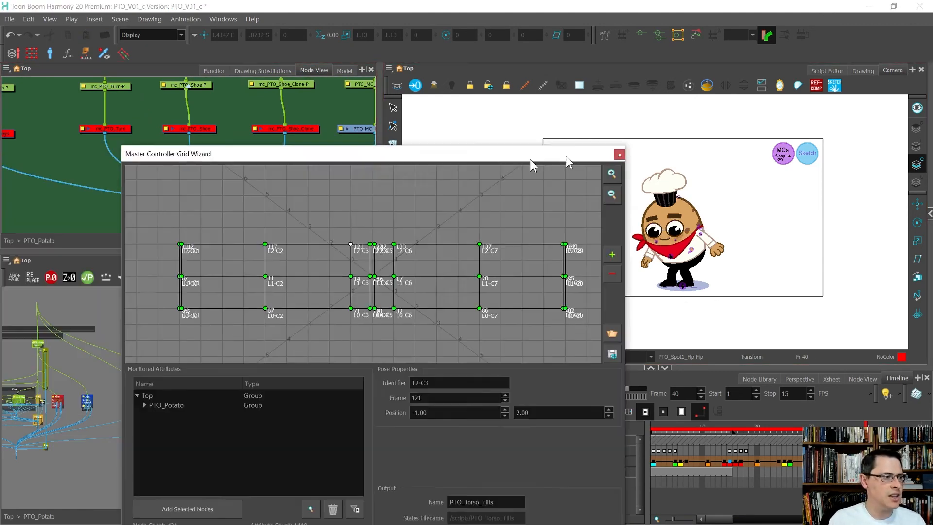
left_click_drag(565, 155, 458, 80)
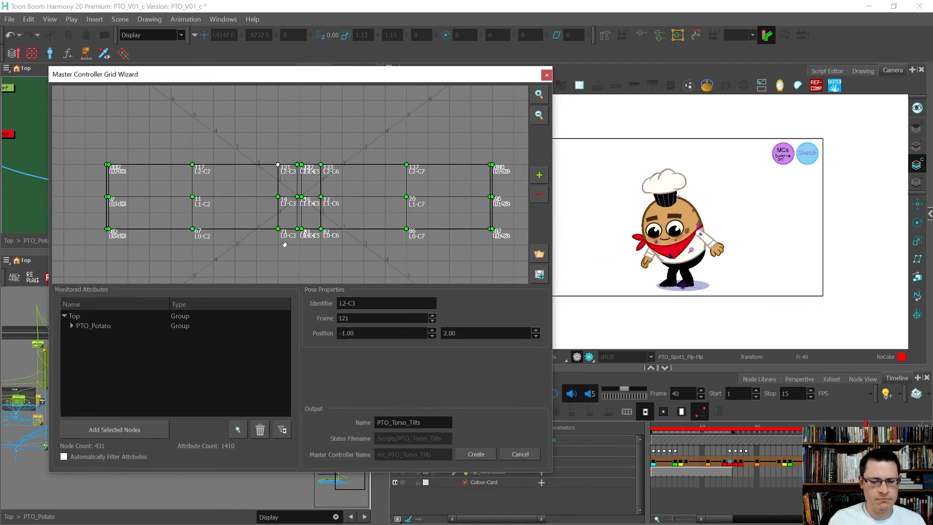
left_click(470, 451)
left_click(476, 257)
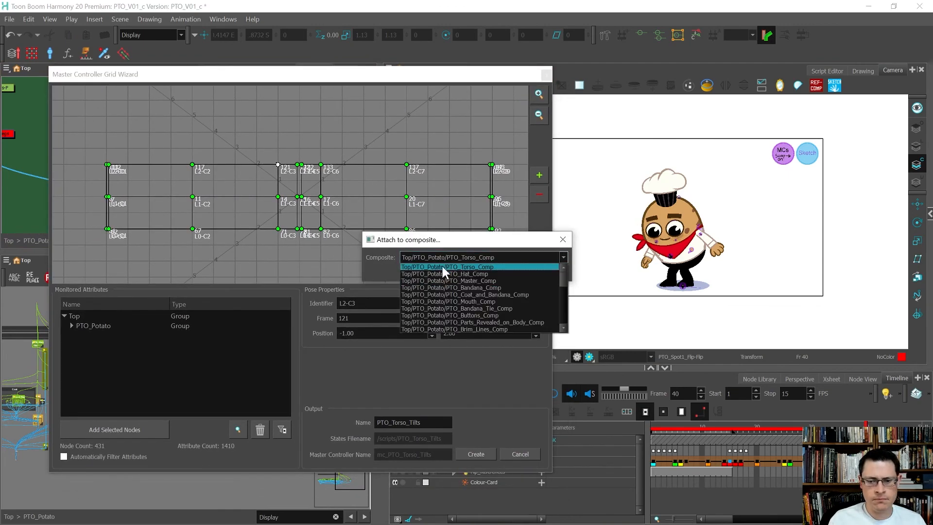
left_click(467, 280)
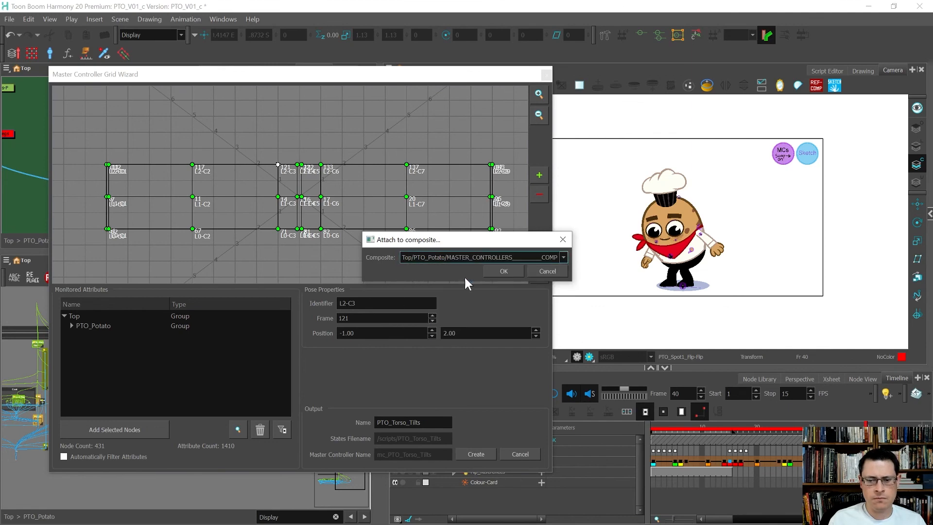
left_click(502, 269)
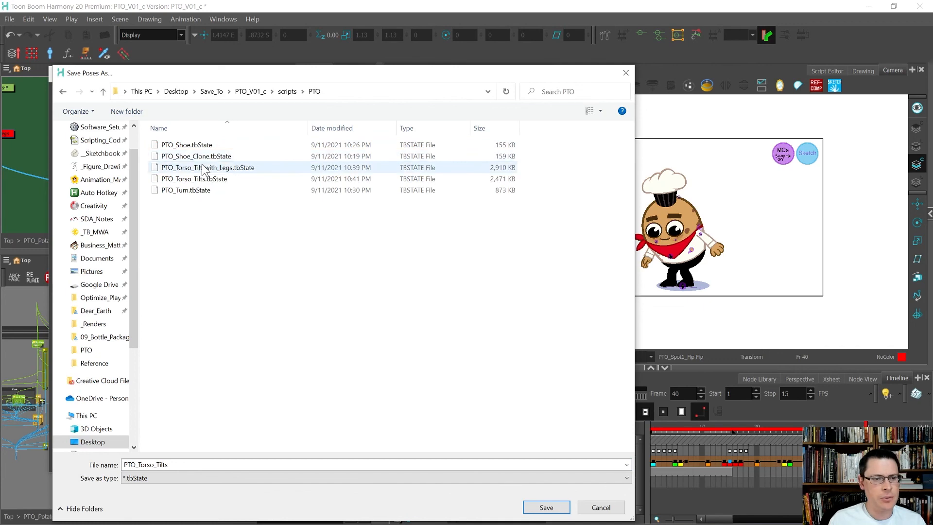
Step: Save the recreated controller's poses over the existing PTO_Torso_Tilts.tbState file in the PTO scripts folder
left_click(208, 179)
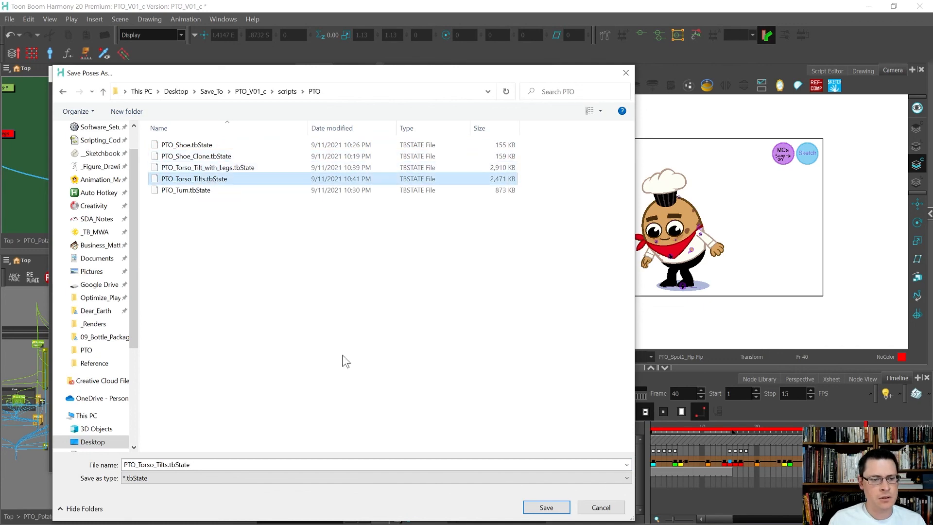
left_click(547, 507)
left_click(495, 268)
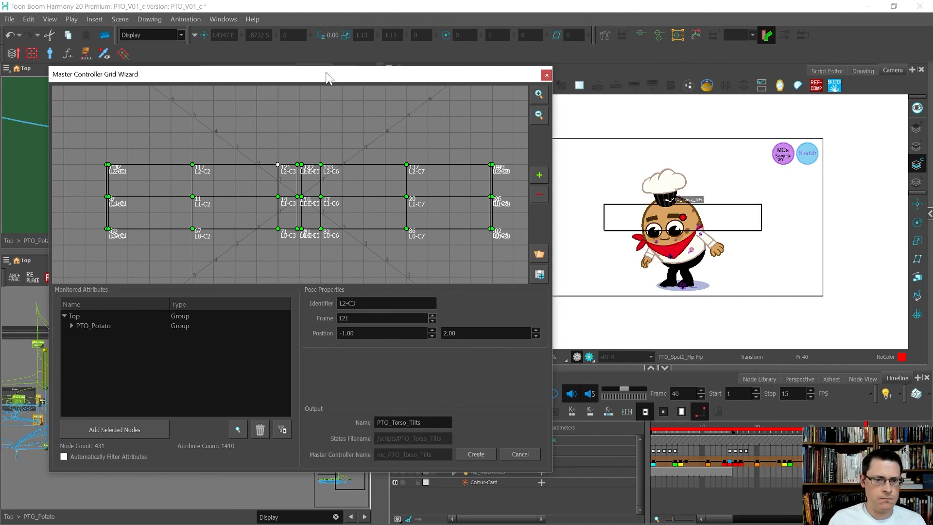
Step: Place the recreated mc_PTO_Torso_Tilts controller under its peg, connect them, and test a pose with its grid handle
scroll(186, 184, "down", 5)
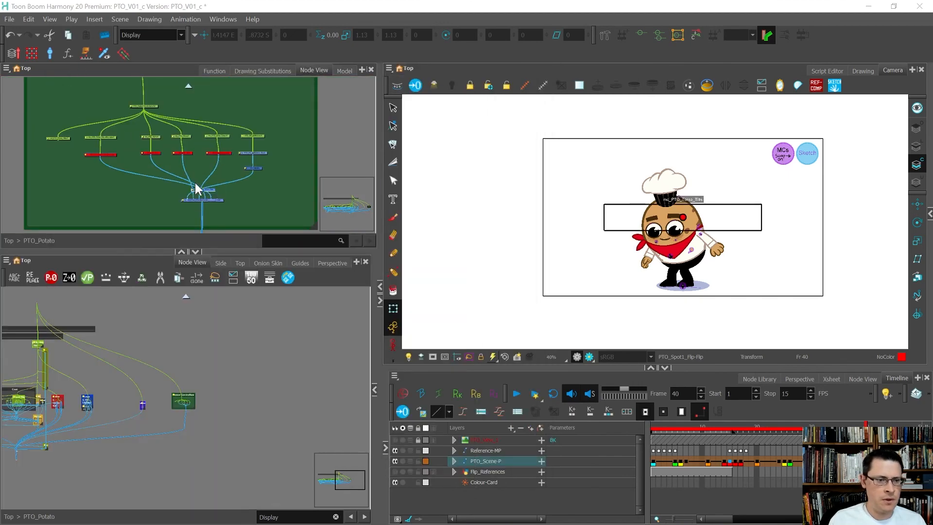
scroll(200, 186, "up", 1)
left_click_drag(206, 190, 65, 149)
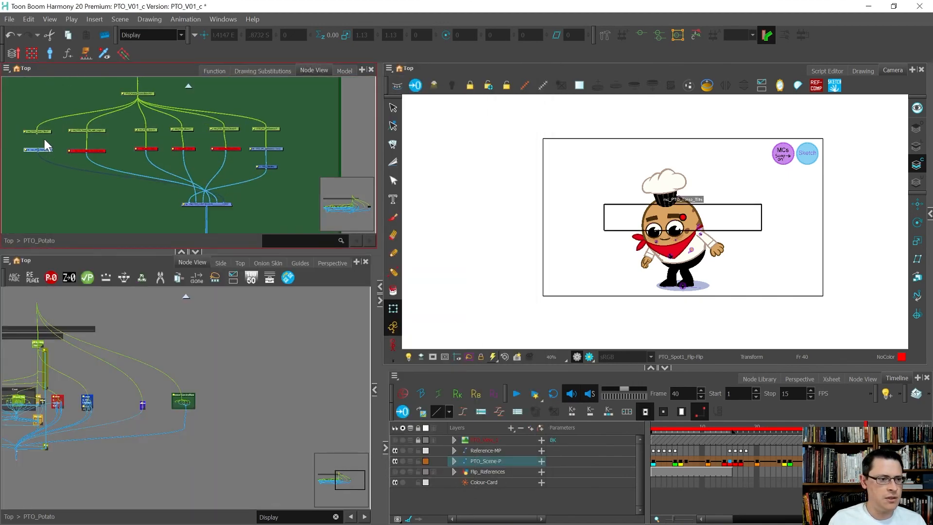
left_click_drag(683, 217, 761, 188)
left_click(779, 192)
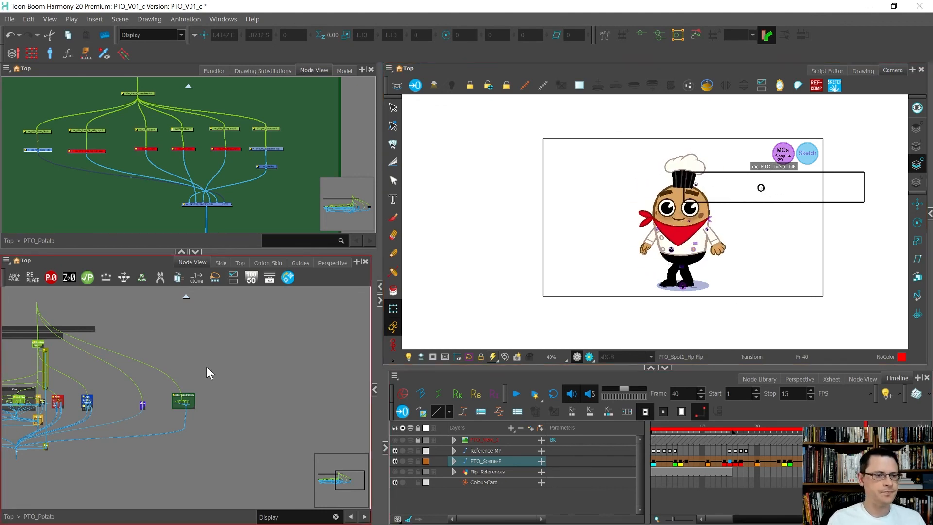
Step: Detach the controller nodes from the MASTER_CONTROLLERS composite and join the whole row into a new composite
scroll(216, 193, "up", 1)
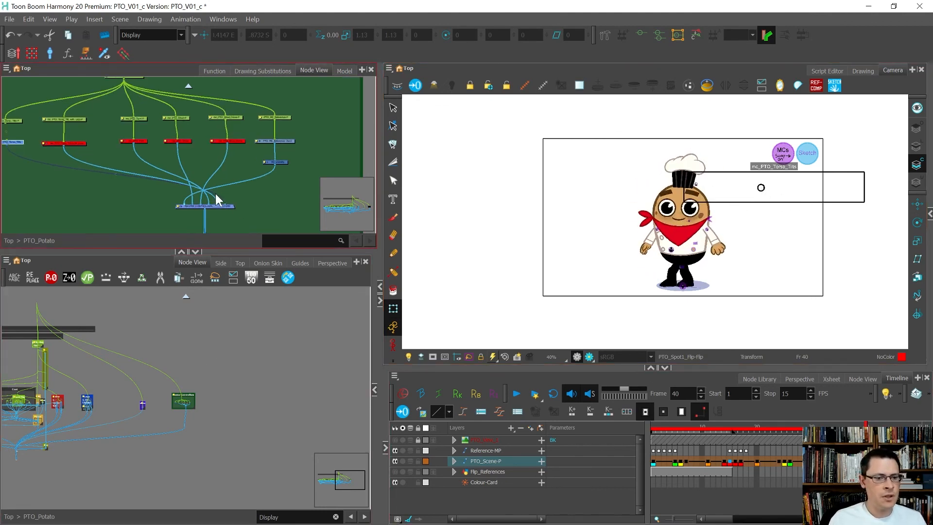
left_click(250, 187)
scroll(252, 191, "down", 1)
left_click_drag(252, 189, 112, 185)
left_click(270, 165)
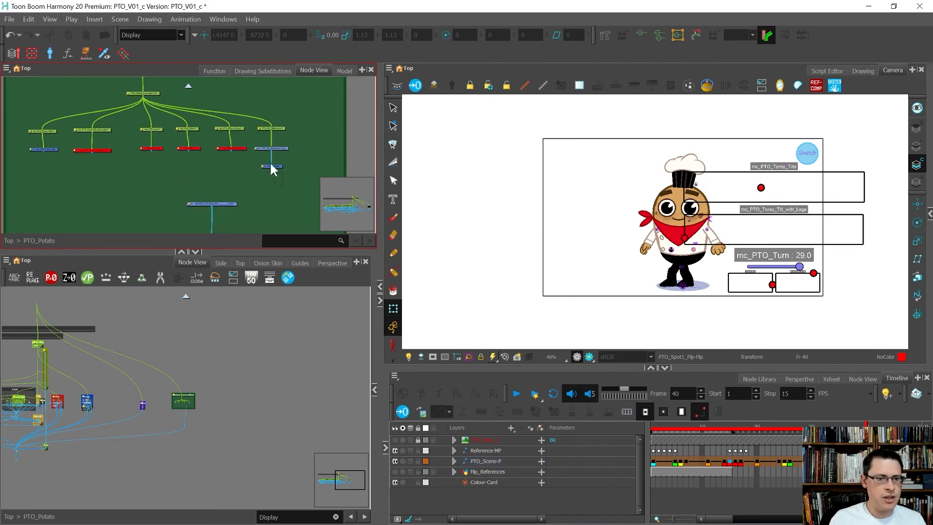
left_click(38, 146)
scroll(160, 187, "up", 2)
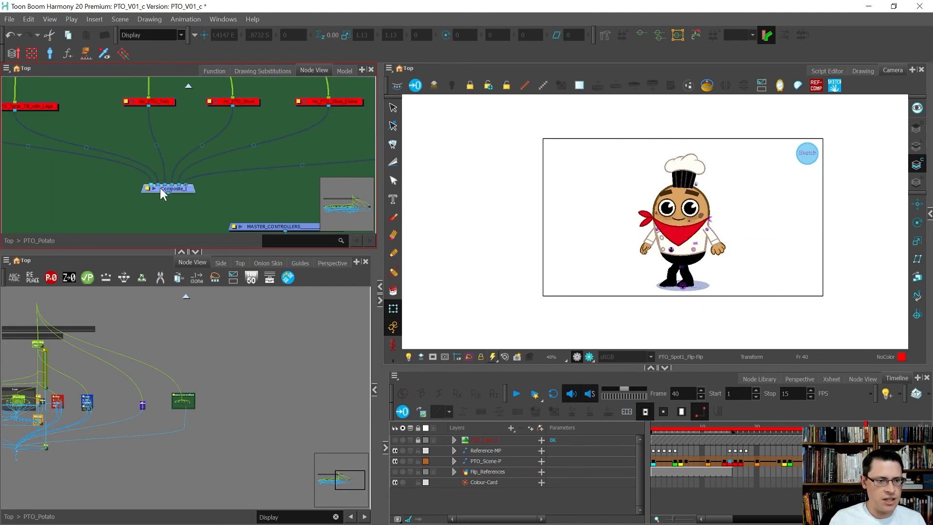
Step: Reroute the new composite's cables into the MASTER_CONTROLLERS composite and centre that composite beneath the controllers
left_click_drag(167, 192, 285, 224)
left_click_drag(264, 176, 154, 197)
scroll(153, 198, "down", 3)
left_click(212, 212)
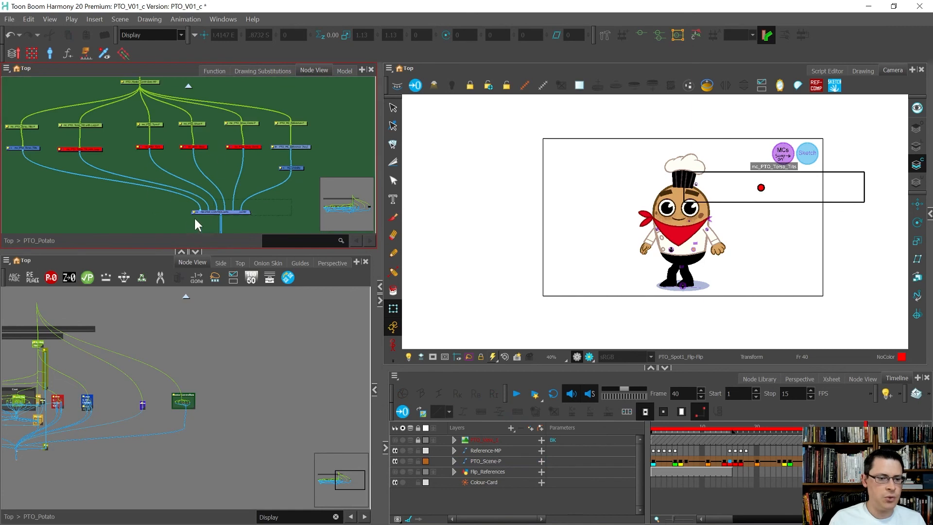
left_click_drag(192, 196, 190, 192)
Step: Re-enable the disabled Torso_Tilt_with_Legs, Turn, Shoe and Shoe_Clone controllers
left_click_drag(250, 167, 74, 155)
key("a")
left_click(83, 160)
scroll(278, 156, "down", 1)
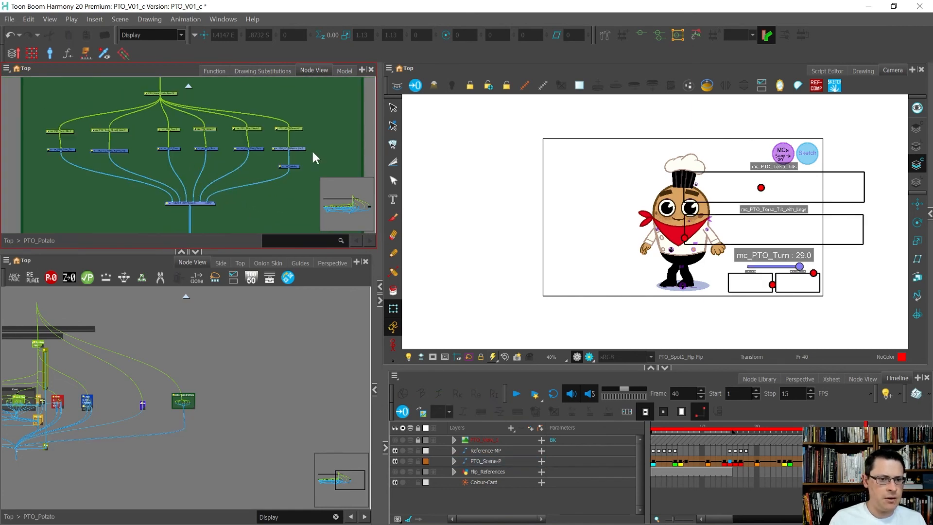
Step: Align the row of controller nodes beneath the pegs at the same height
left_click_drag(321, 144, 27, 154)
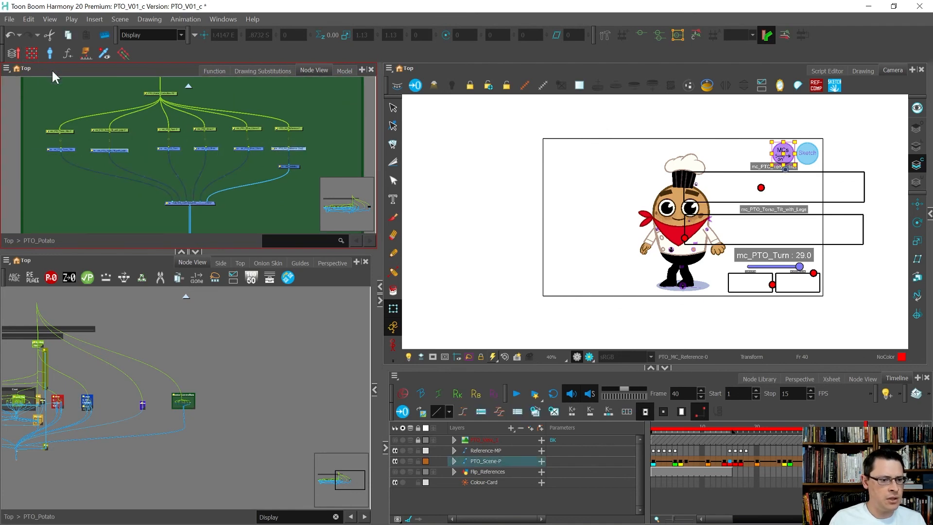
left_click(120, 280)
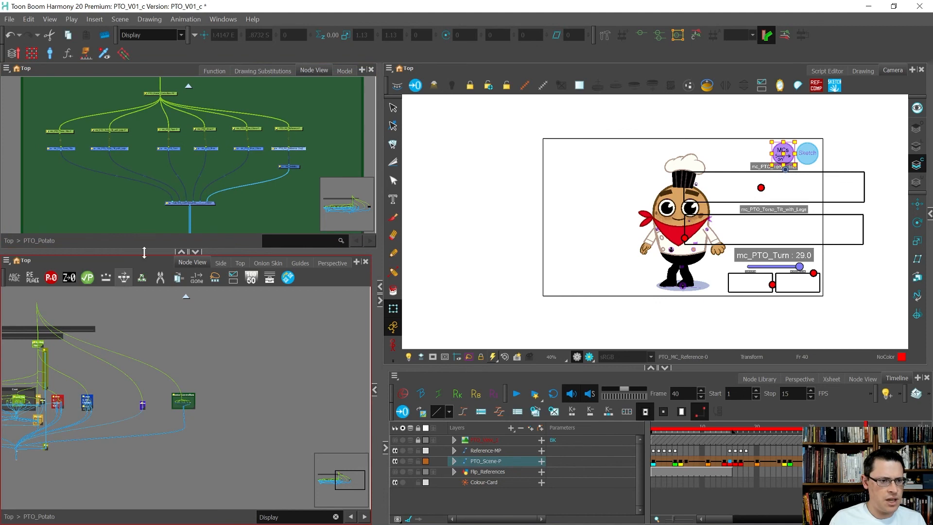
left_click(317, 127)
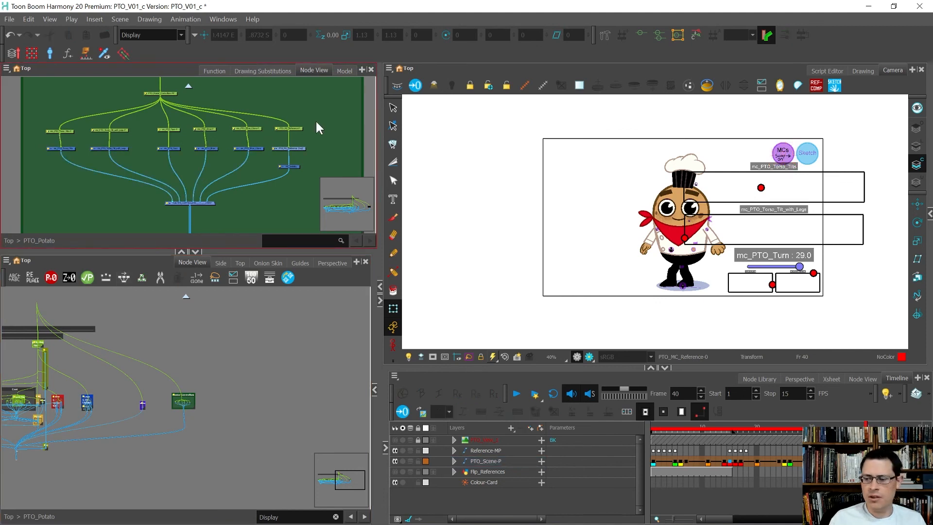
Step: Select the mc_PTO_Torso_Tilts-P and mc_PTO_Torso_Tilt_with_Legs-P pegs and narrow both grid widgets to fit beside the character within the camera frame
left_click_drag(37, 123, 79, 138)
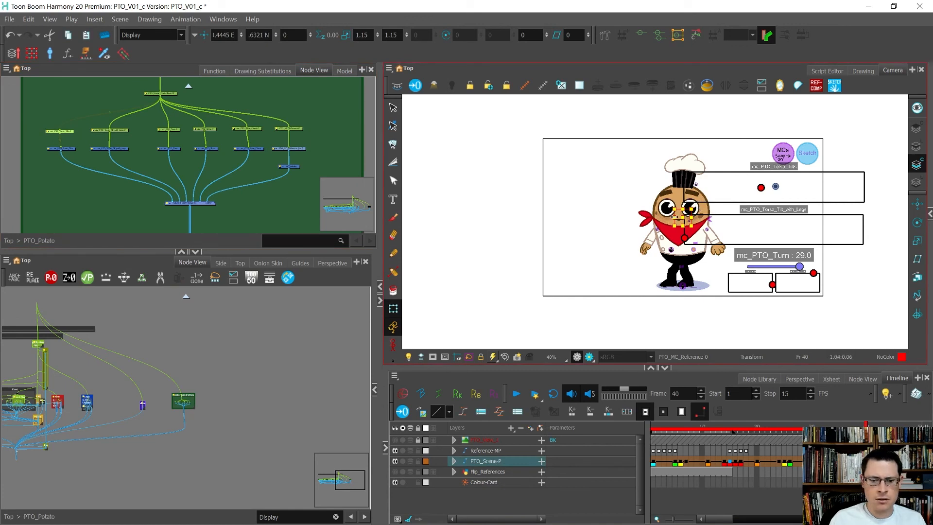
left_click(398, 347)
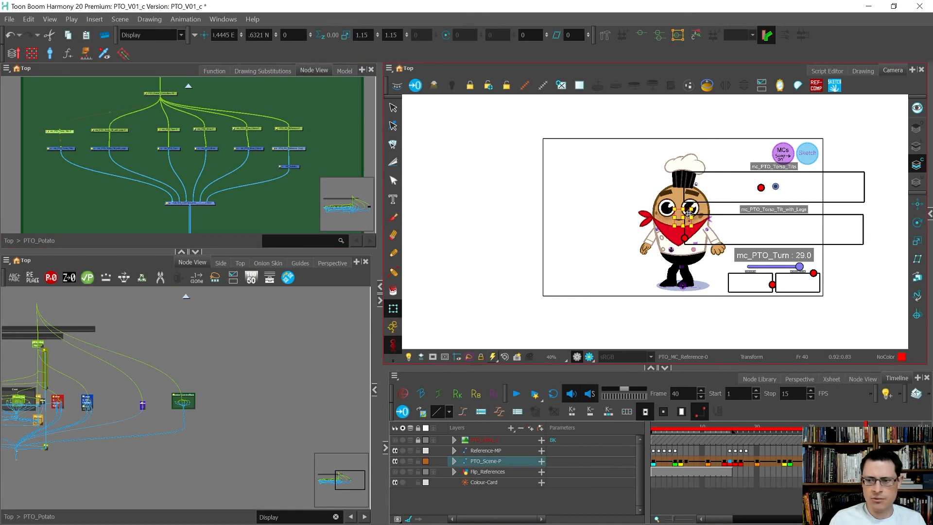
scroll(71, 114, "up", 6)
left_click_drag(35, 113, 199, 189)
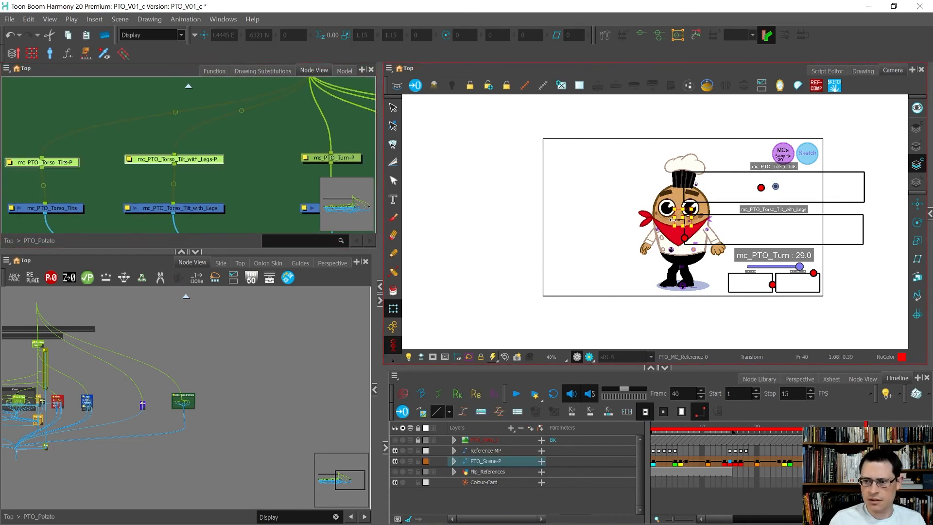
left_click_drag(682, 219, 729, 221)
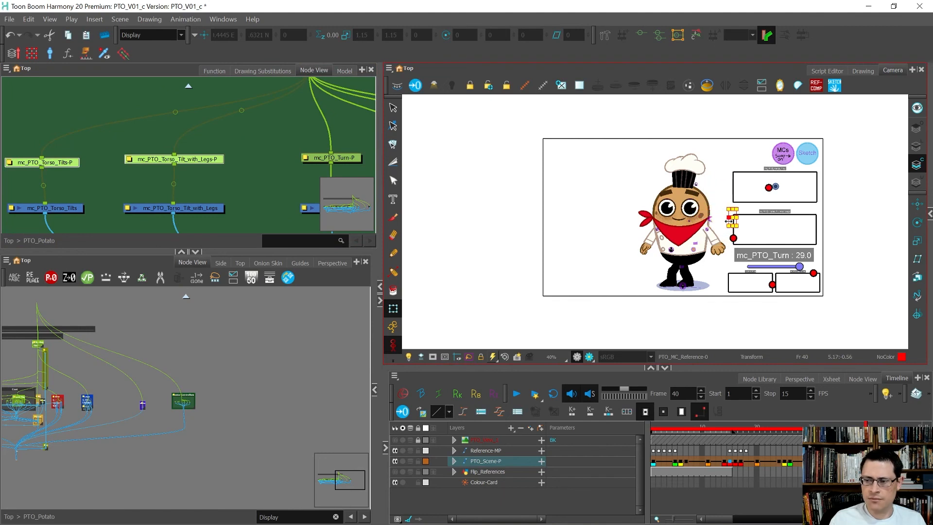
left_click(296, 328)
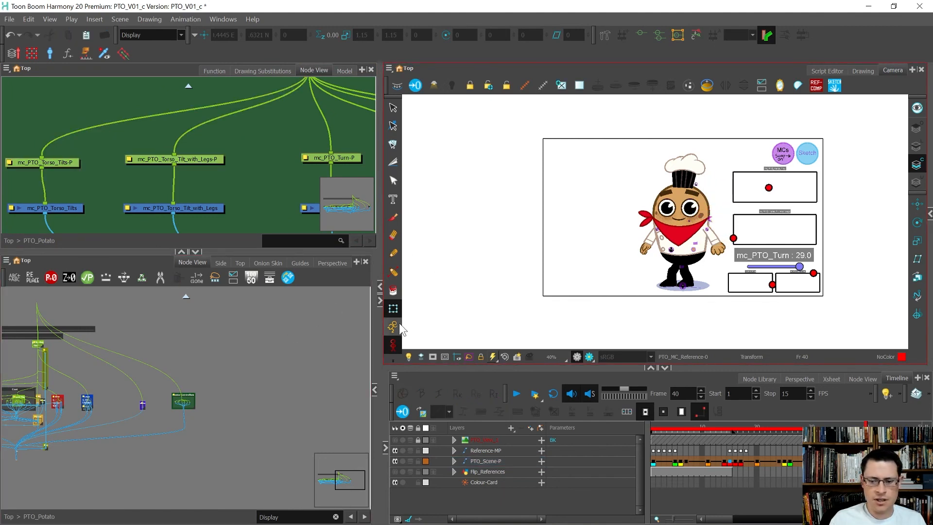
Step: Pose the potato by moving the Torso_Tilt_with_Legs point far right in its grid and the Shoe_Clone point to its grid's upper-left corner
left_click(441, 308)
scroll(798, 219, "up", 1)
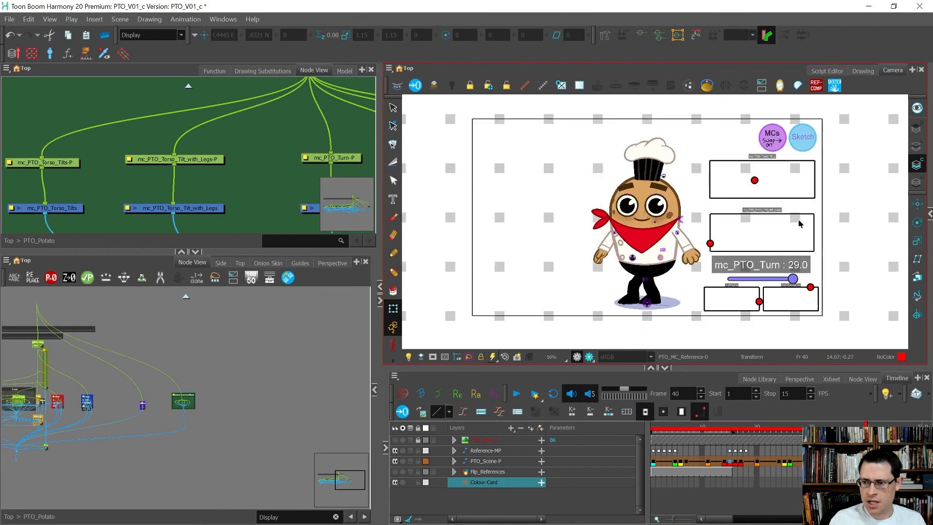
left_click_drag(710, 243, 791, 238)
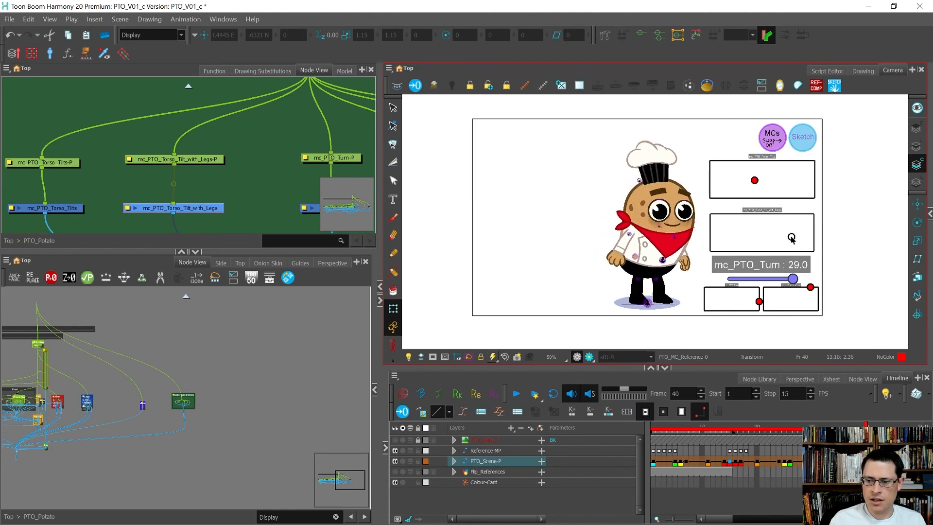
left_click_drag(809, 287, 760, 273)
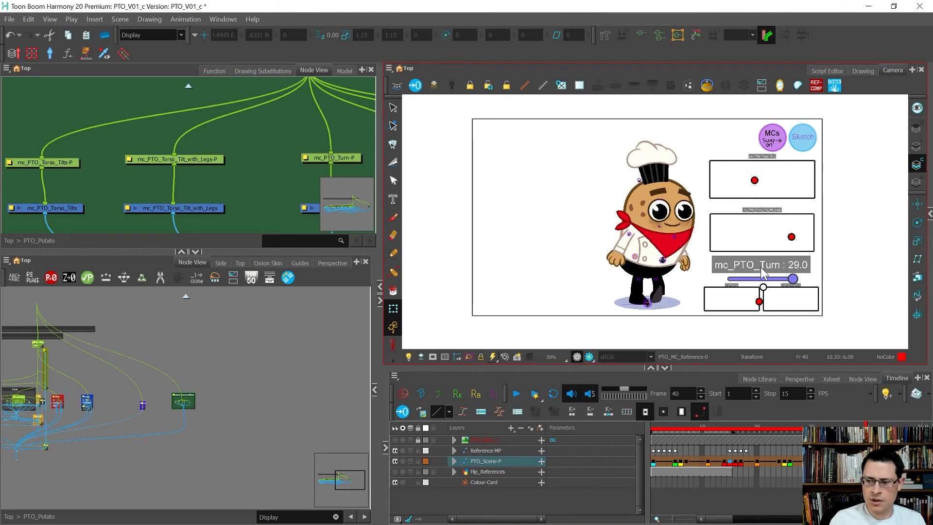
Step: Reposition the potato's raised shoe against its leg and rotate it about 16 degrees
scroll(661, 296, "up", 4)
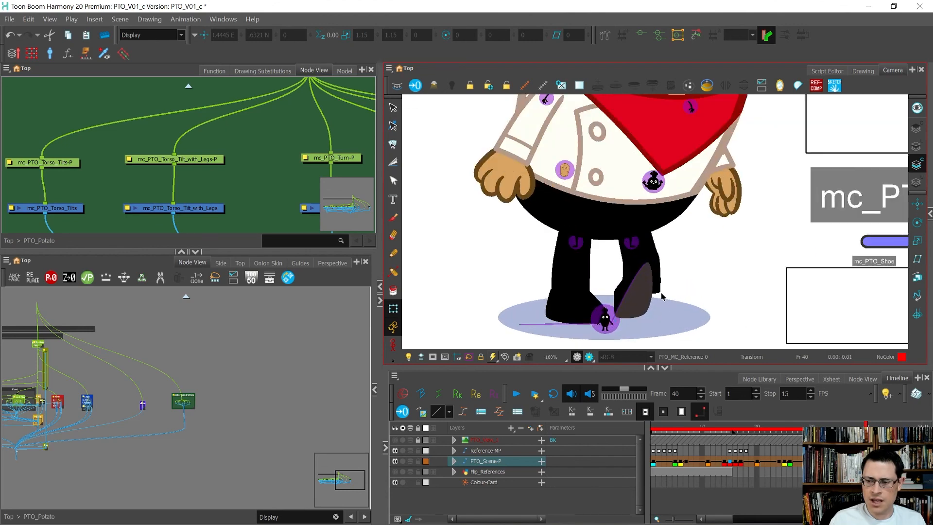
left_click(646, 297)
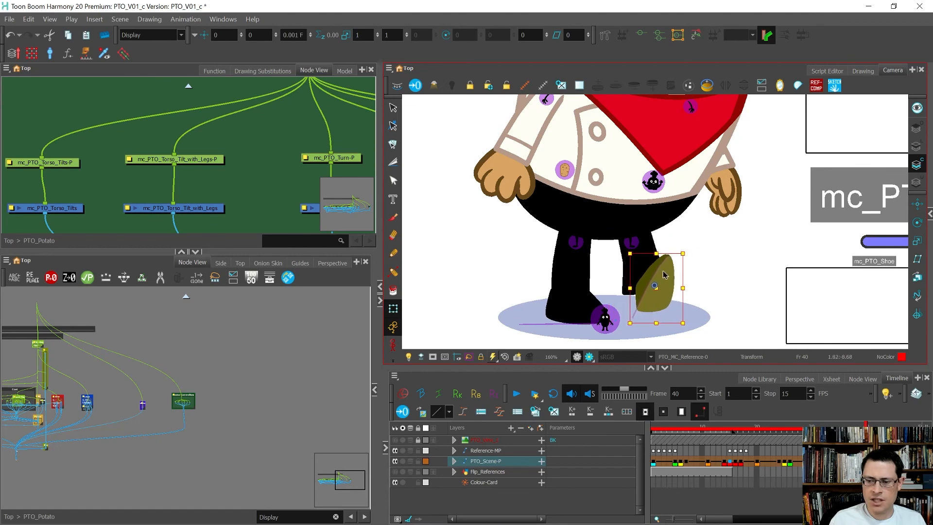
mouse_move(663, 269)
left_mouse_down()
mouse_move(677, 272)
mouse_move(676, 282)
left_mouse_up()
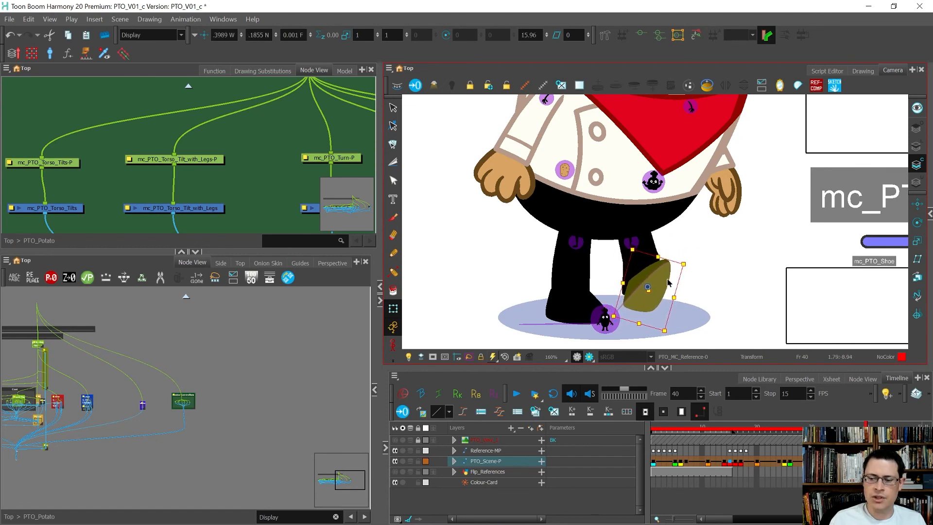
scroll(675, 281, "down", 2)
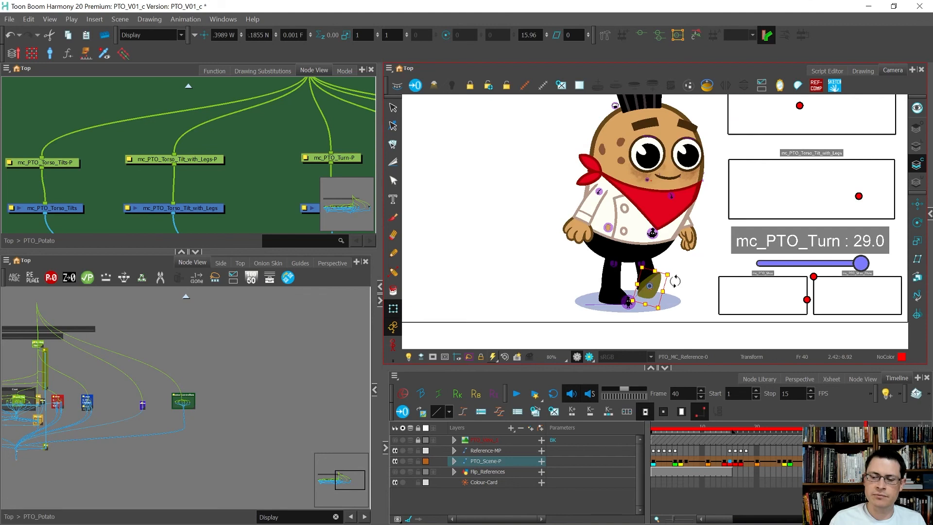
left_click(675, 280)
scroll(675, 282, "down", 2)
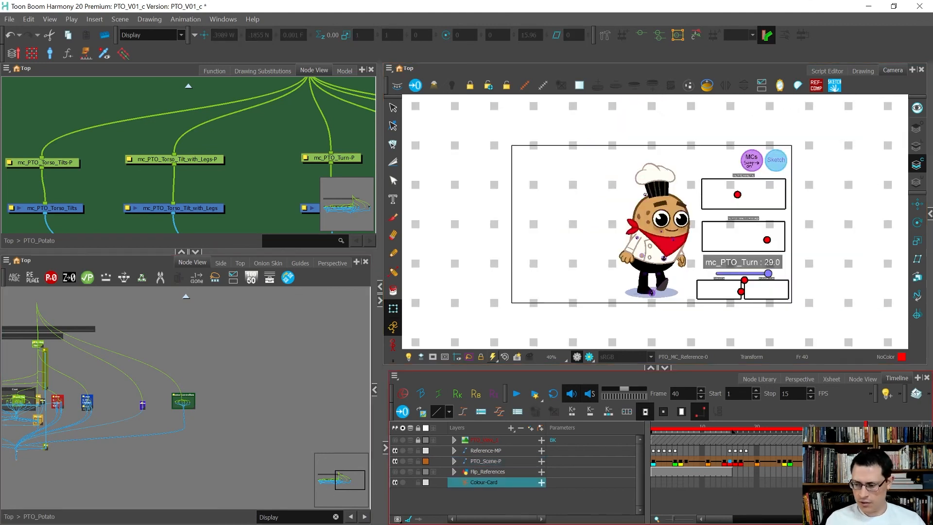
Step: Return to the front-facing pose at frame 16 and save the scene
left_click(731, 462)
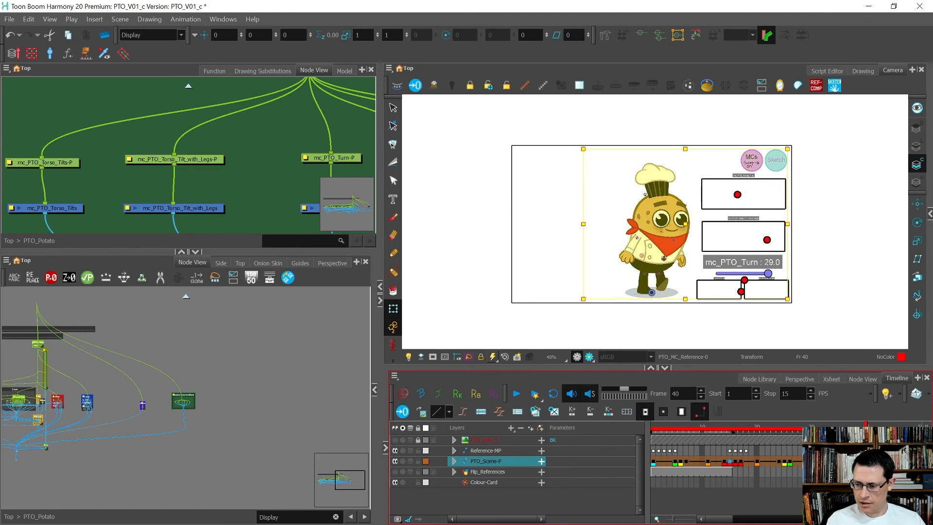
scroll(758, 461, "right", 2)
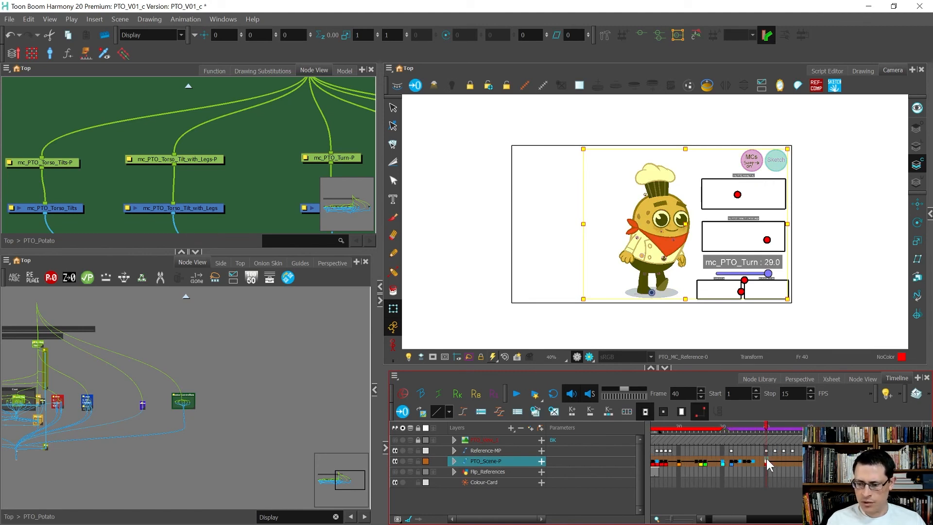
left_click(530, 286)
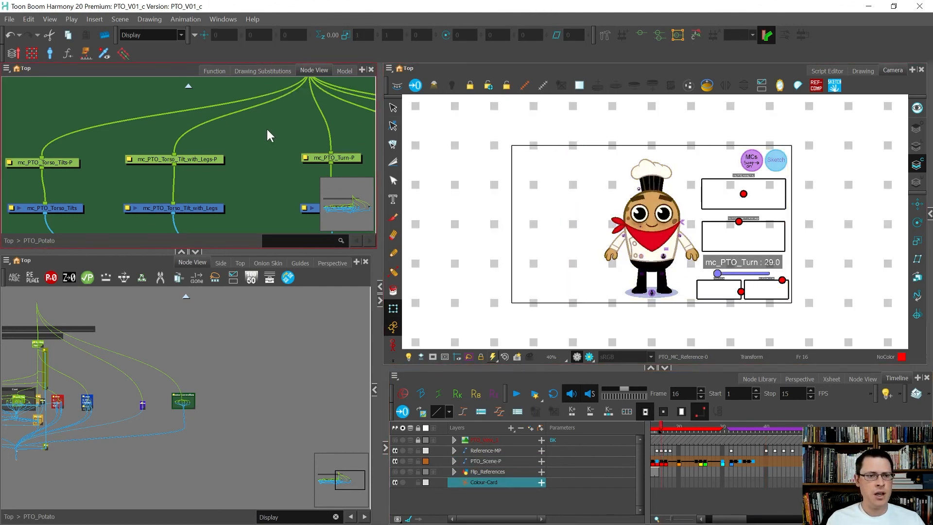
left_click(9, 19)
left_click(26, 53)
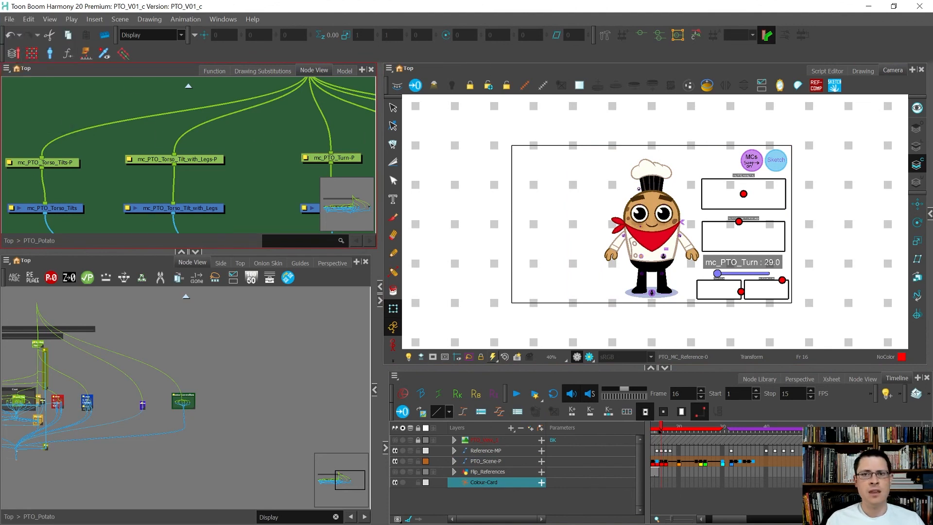